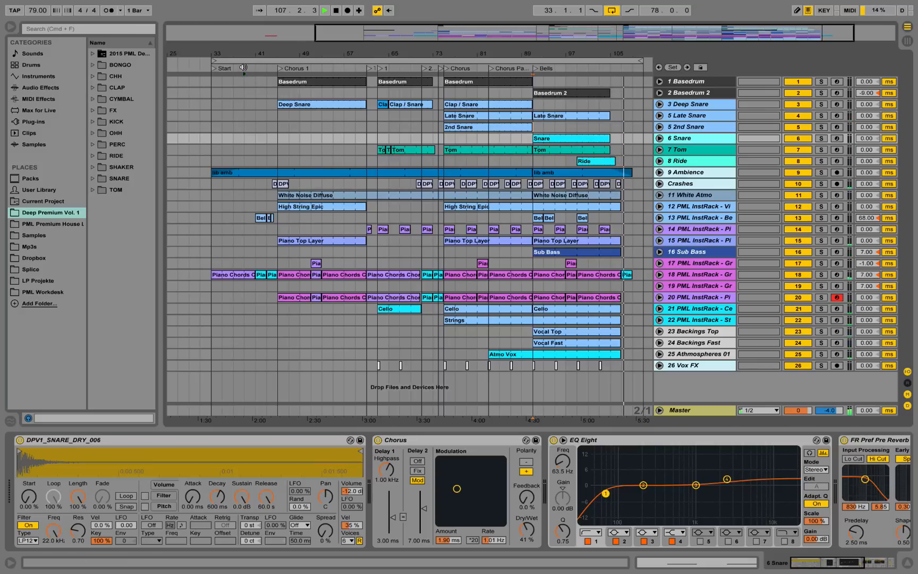
Step: Play the arrangement from the Start section and stop playback in Chorus 1
{"action": "left_click", "coordinate": [243, 67]}
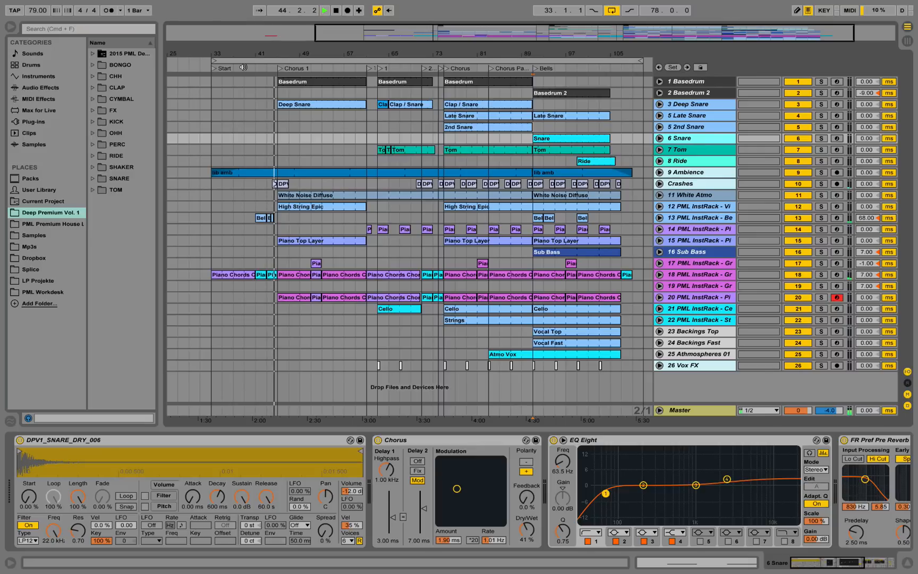
{"action": "key", "text": "space"}
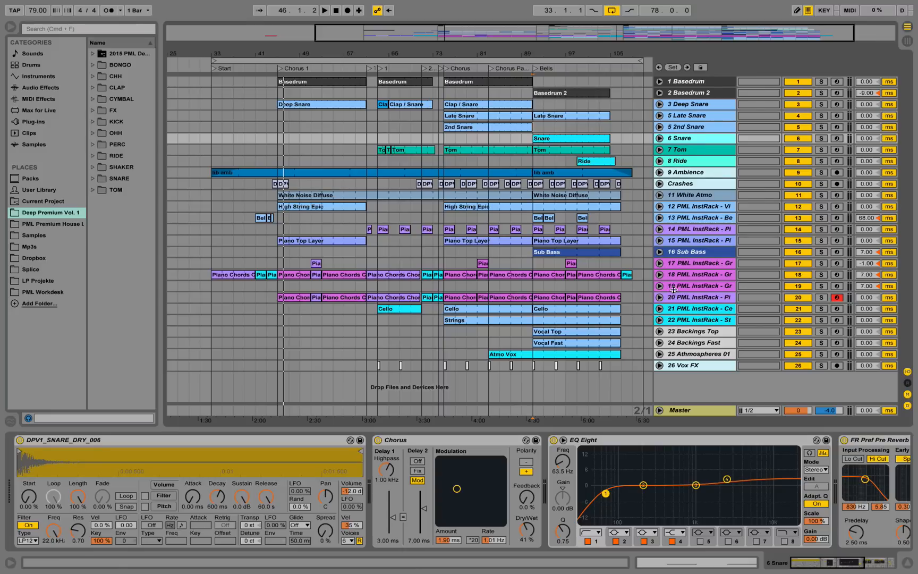
Step: Show the device chains of the 1 Basedrum track and piano track 18, and unfold the piano's PML InstRack
{"action": "left_click", "coordinate": [680, 83]}
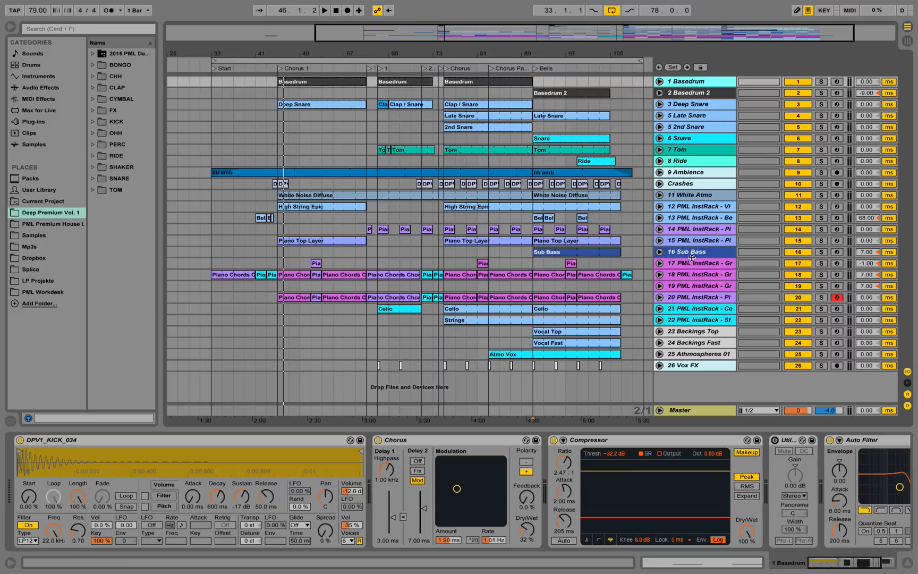
{"action": "left_click", "coordinate": [695, 275]}
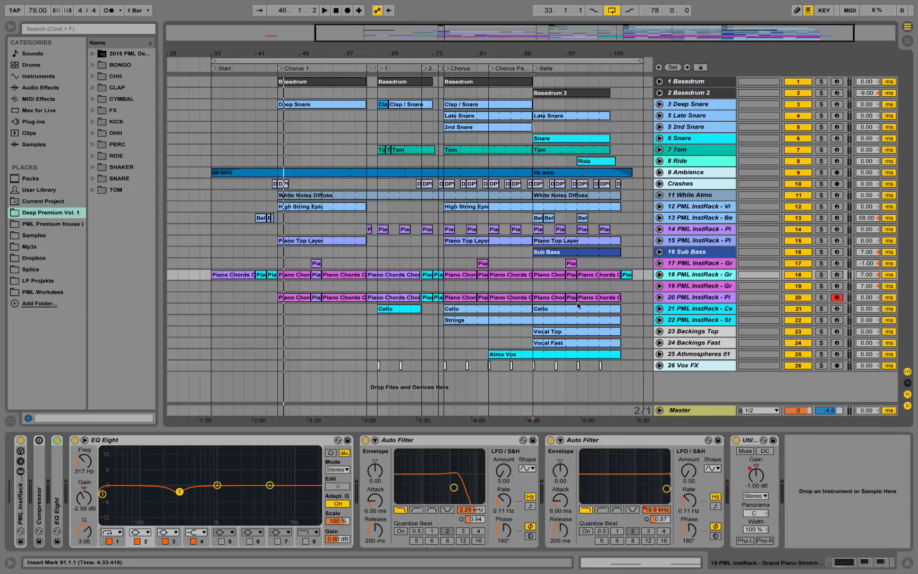
{"action": "double_click", "coordinate": [20, 497]}
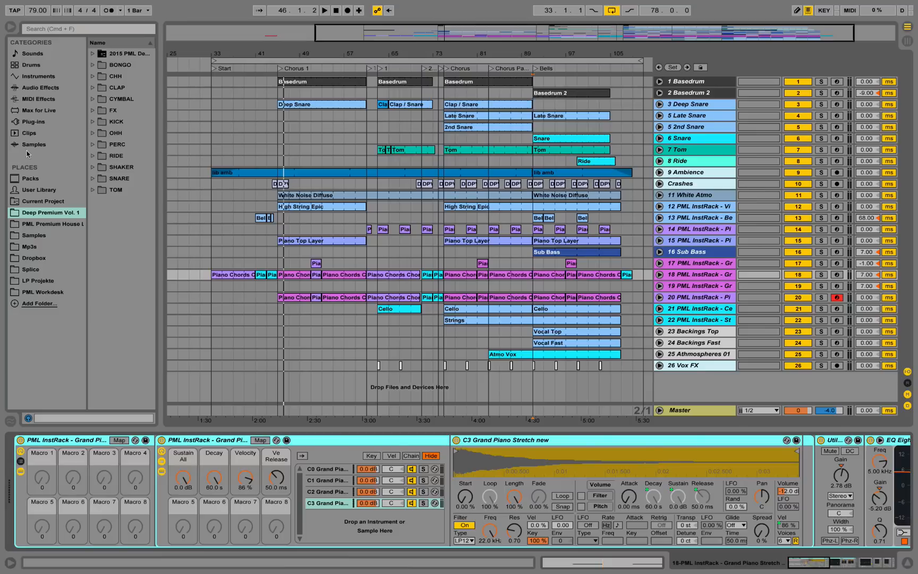
Step: Browse the installed packs and expand the Grand Piano pack
{"action": "left_click", "coordinate": [30, 181]}
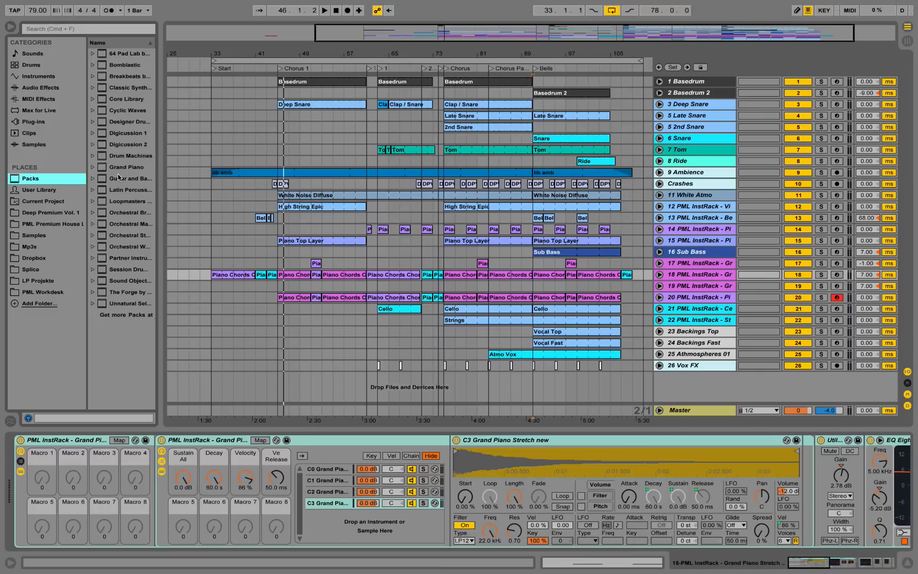
{"action": "left_click", "coordinate": [126, 168]}
{"action": "left_click", "coordinate": [93, 168]}
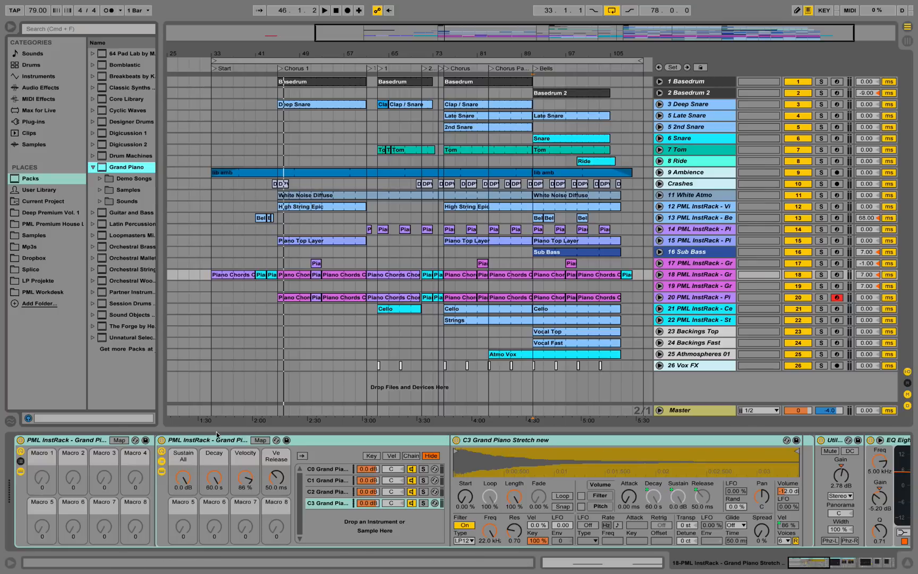
Step: Fold the piano rack, unfold track 18 in the arrangement and show the notes of the Piano Chords Chorus clip at bar 33
{"action": "double_click", "coordinate": [86, 441]}
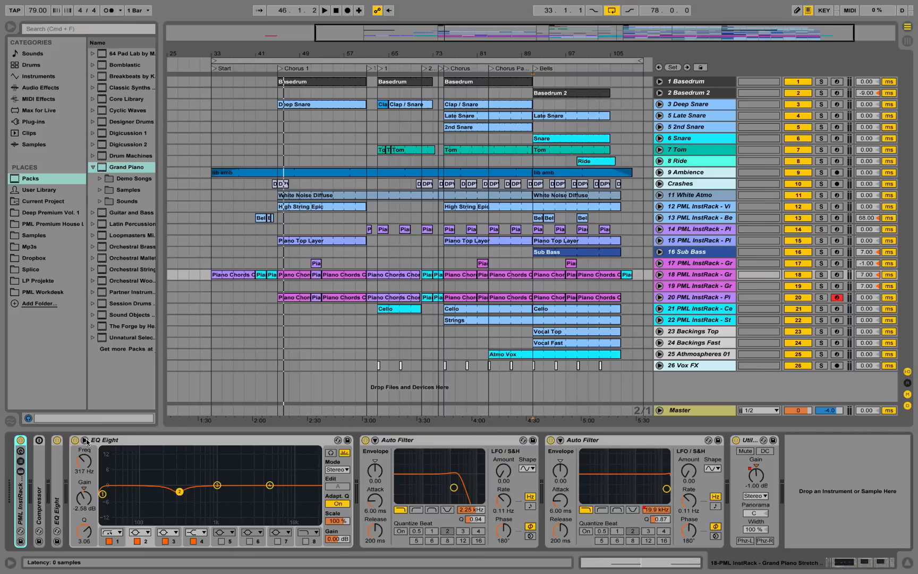
{"action": "left_click", "coordinate": [660, 275]}
{"action": "left_click_drag", "start_coordinate": [223, 53], "coordinate": [283, 233]}
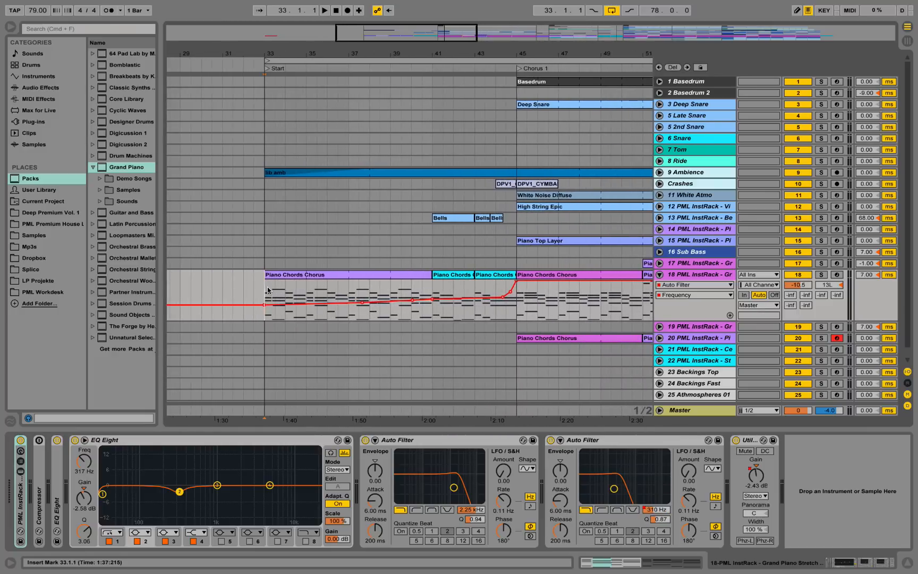
{"action": "double_click", "coordinate": [285, 276]}
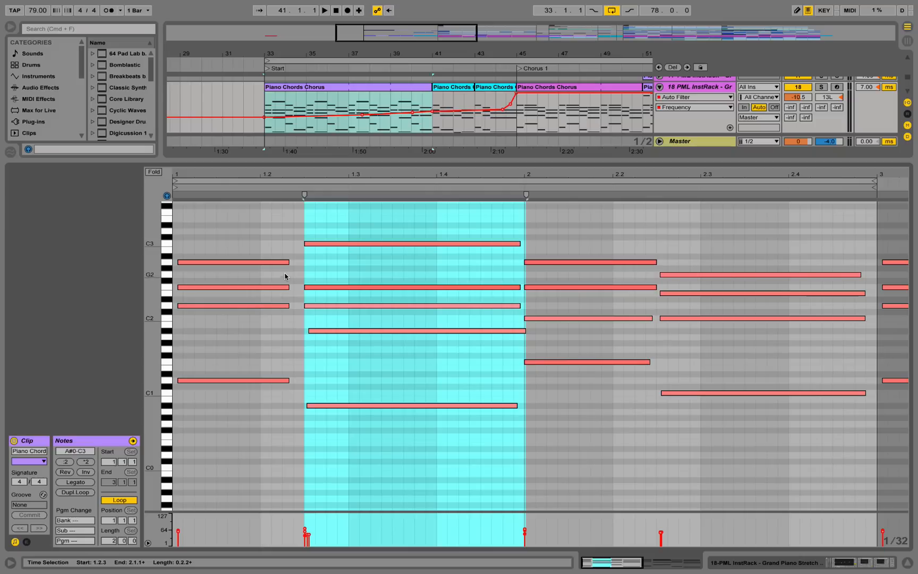
{"action": "left_click", "coordinate": [425, 226]}
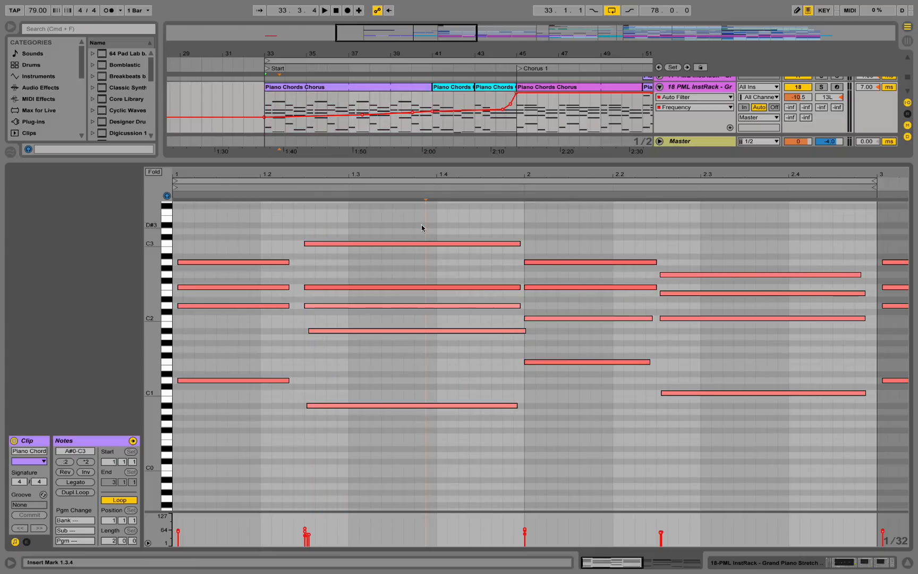
Step: Solo track 18, play its piano chords from the Start section and give the arrangement area more height
{"action": "left_click", "coordinate": [822, 87]}
{"action": "key", "text": "space"}
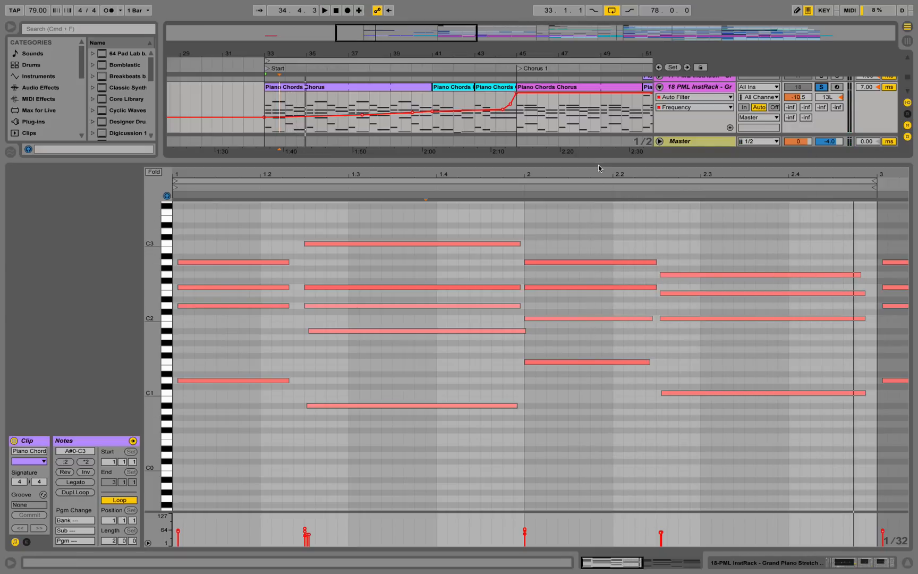
{"action": "left_click_drag", "start_coordinate": [596, 162], "coordinate": [593, 237]}
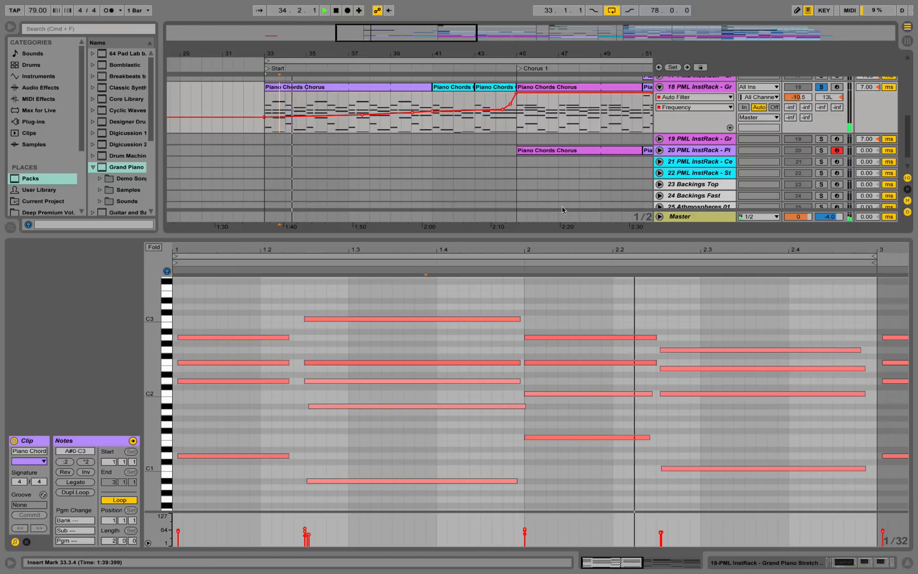
Step: Return to track 18's device chain, unfold its first EQ Eight and select band 2 in the second one
{"action": "left_click", "coordinate": [909, 561]}
{"action": "double_click", "coordinate": [691, 275]}
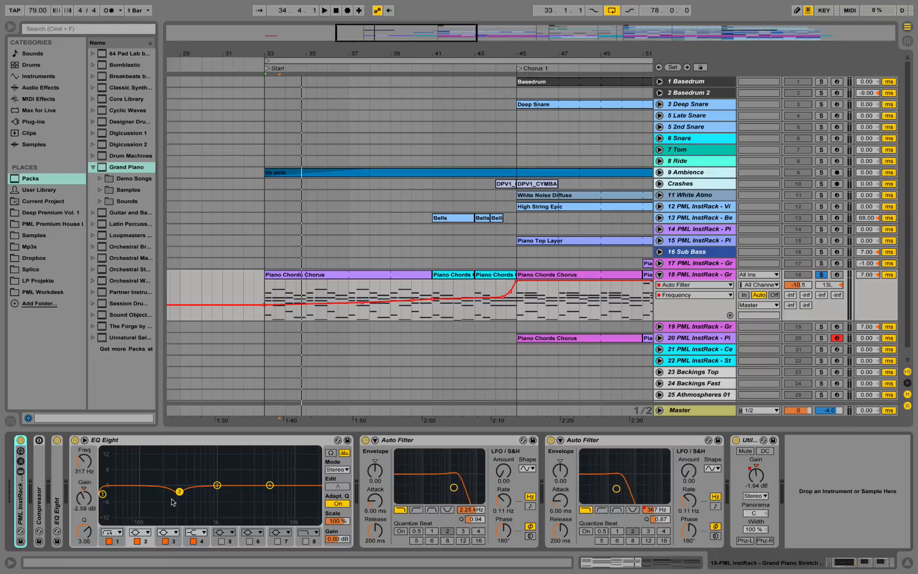
{"action": "double_click", "coordinate": [58, 501]}
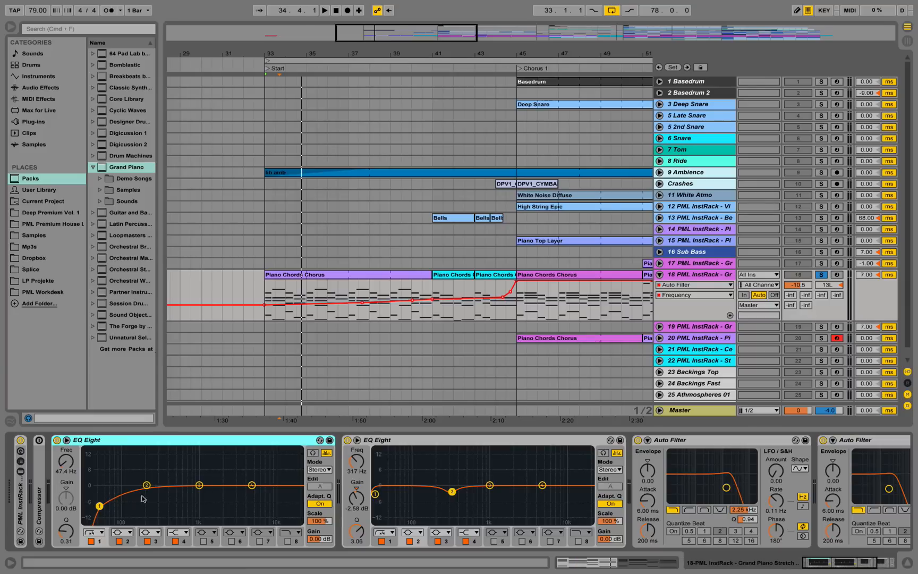
{"action": "left_click", "coordinate": [452, 492]}
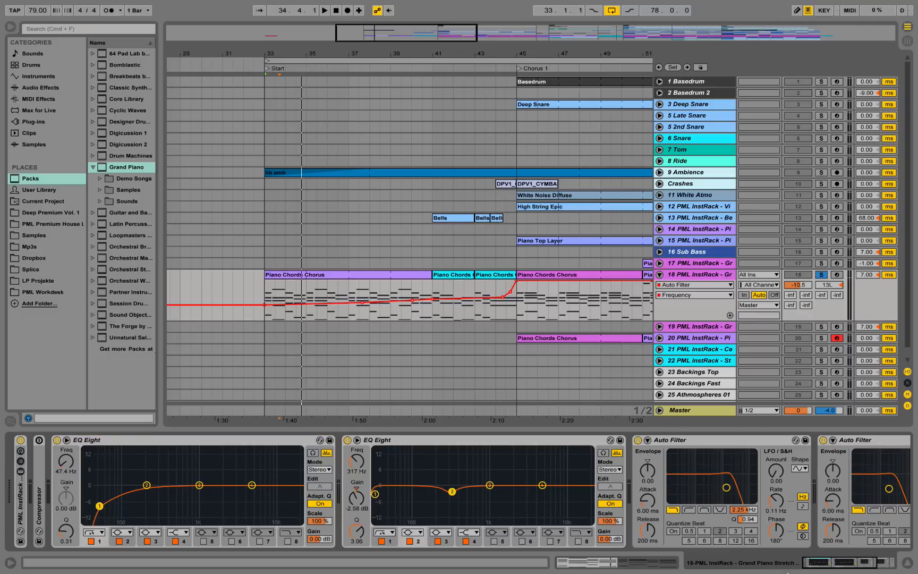
Step: Show the Auto Filter and Utility devices at the end of track 18's chain and briefly play the soloed piano
{"action": "left_click", "coordinate": [890, 566]}
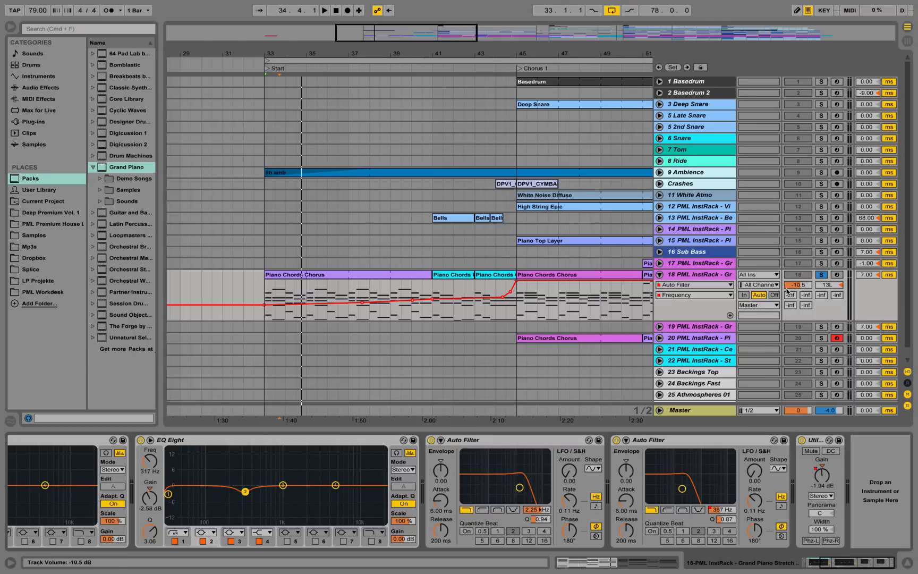
{"action": "key", "text": "space"}
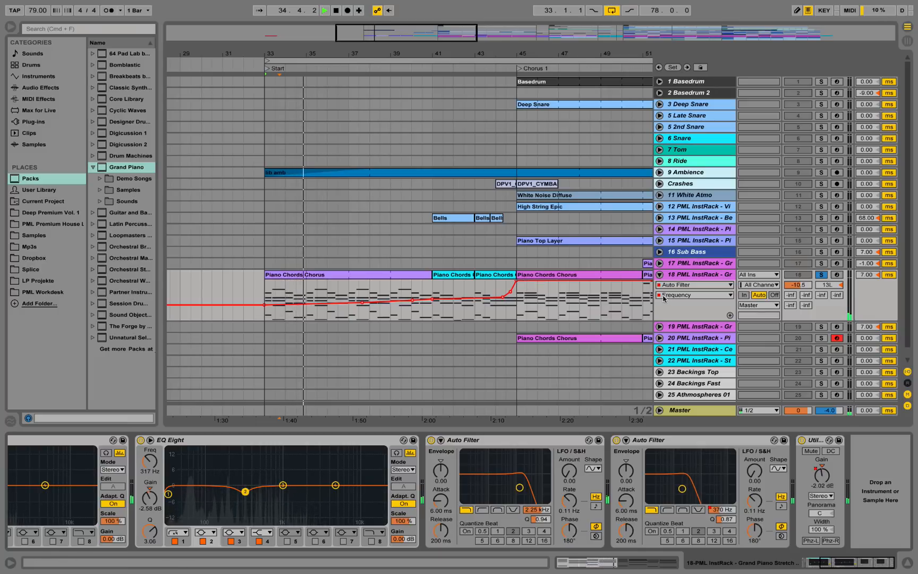
{"action": "key", "text": "space"}
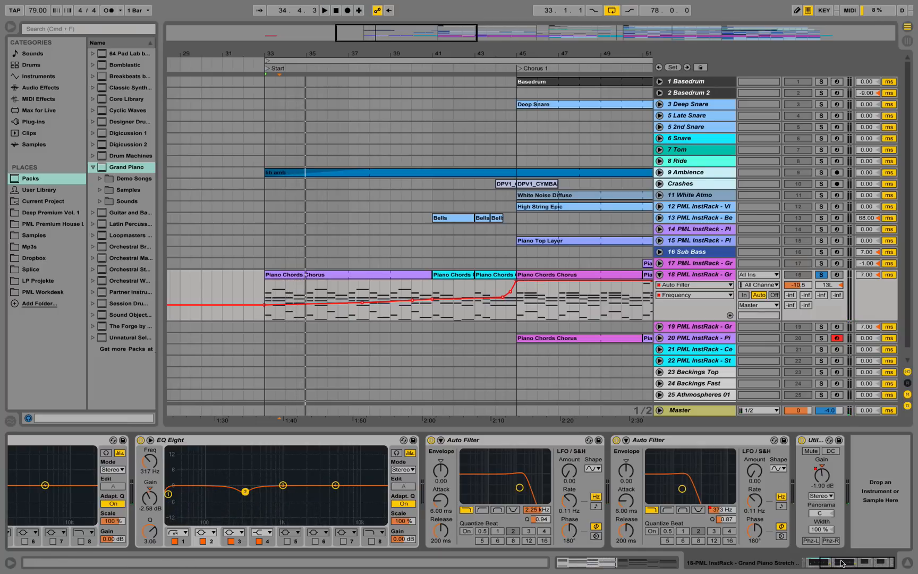
Step: Unfold the Grand Piano rack at the start of the chain and display the key zones of its sample chains
{"action": "left_click_drag", "start_coordinate": [841, 562], "coordinate": [808, 560]}
{"action": "double_click", "coordinate": [22, 487]}
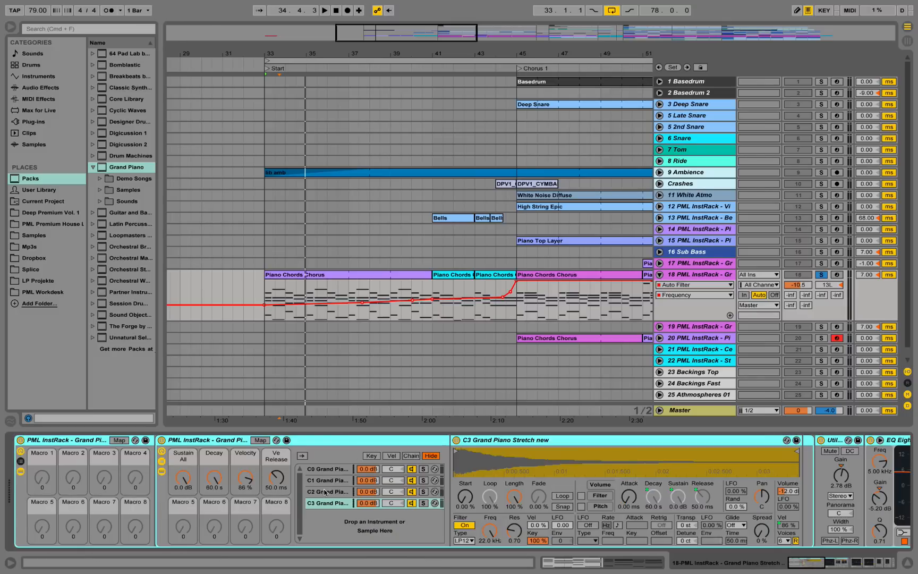
{"action": "left_click", "coordinate": [418, 456]}
{"action": "left_click", "coordinate": [392, 455]}
{"action": "left_click", "coordinate": [374, 456]}
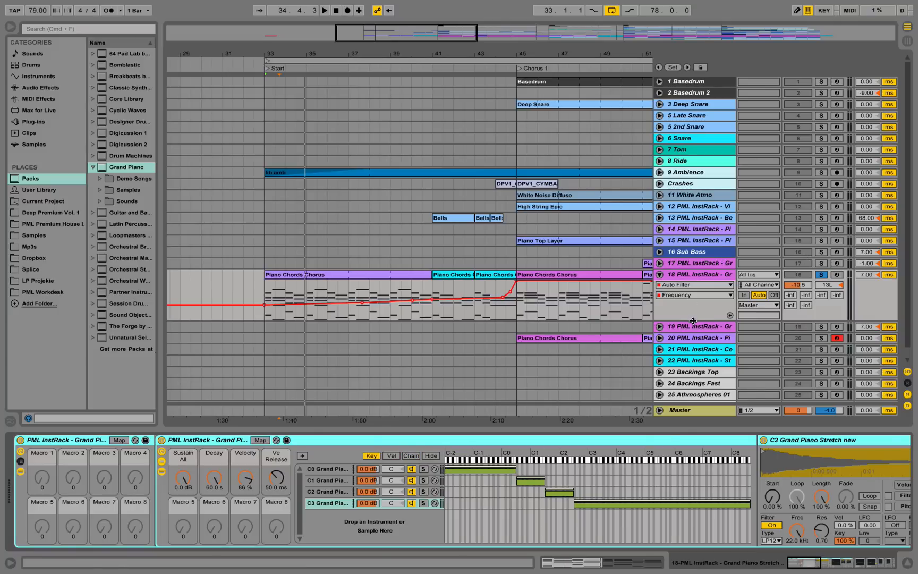
Step: Fold the piano rack and play the Piano Chords Chorus clip at bar 17 on track 18
{"action": "double_click", "coordinate": [62, 440]}
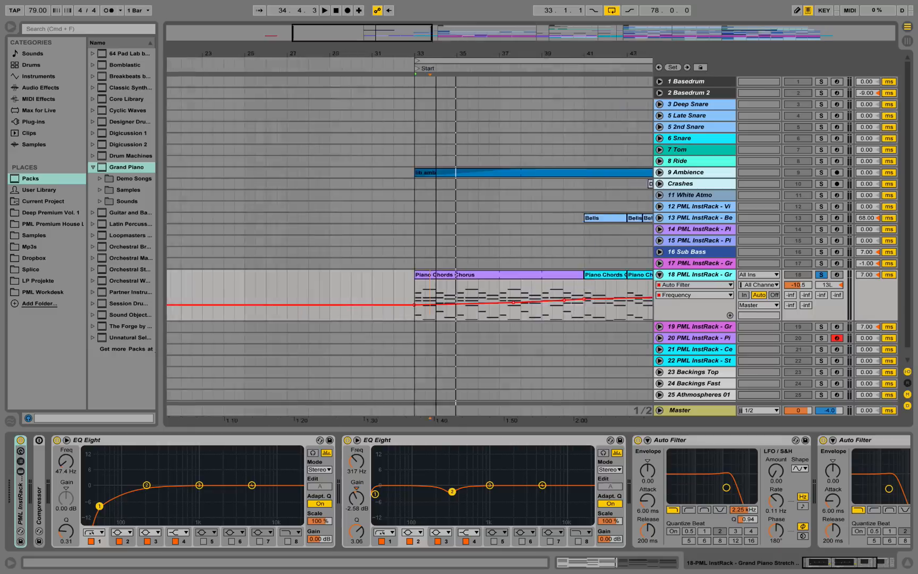
{"action": "left_click_drag", "start_coordinate": [187, 59], "coordinate": [362, 67]}
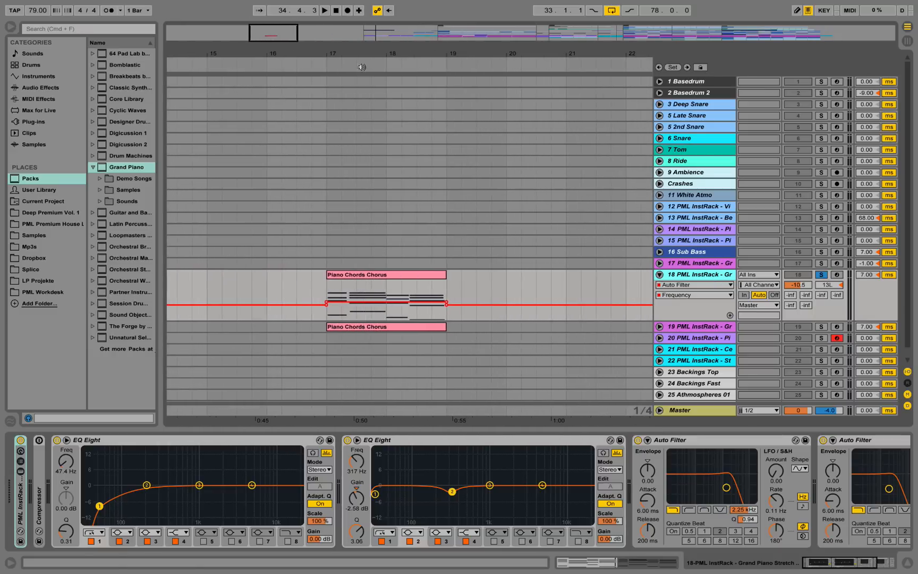
{"action": "left_click", "coordinate": [326, 285]}
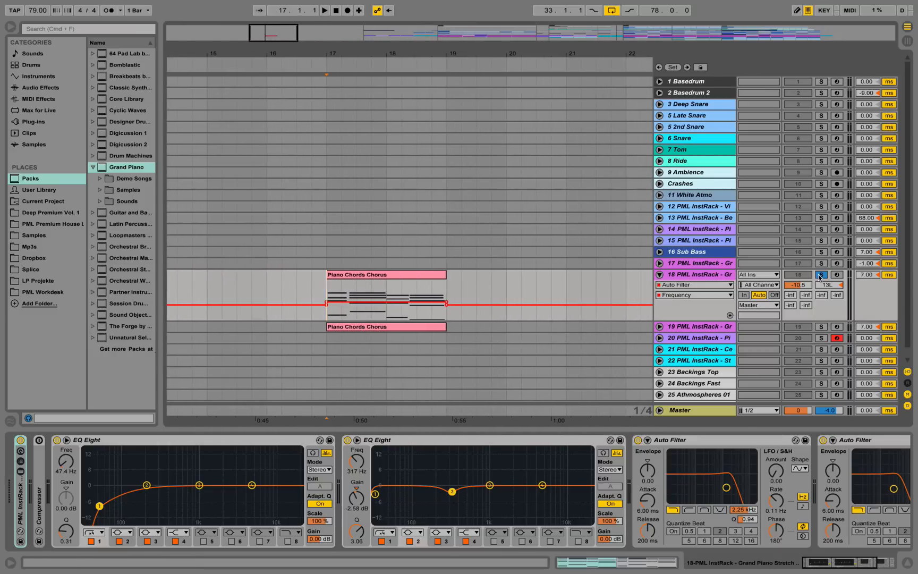
{"action": "key", "text": "space"}
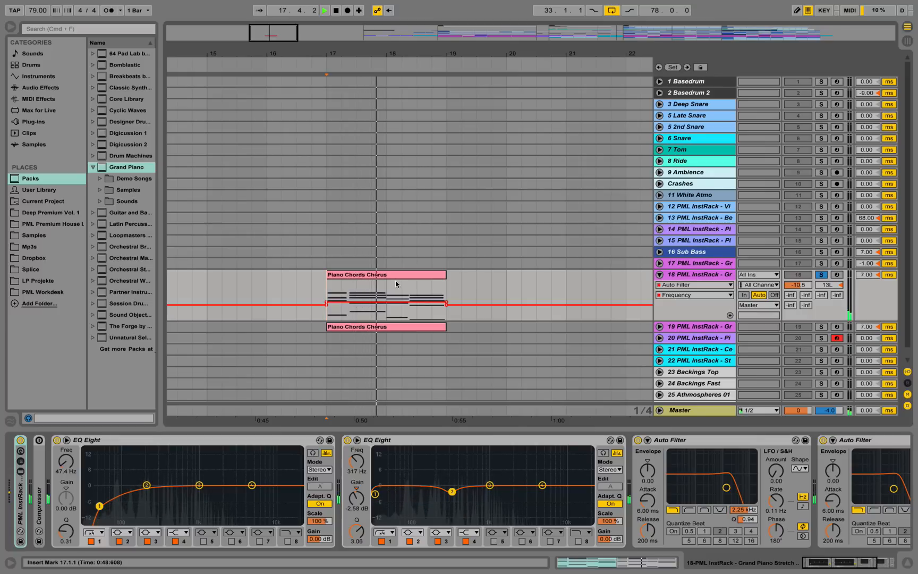
Step: Unfold and solo track 19, and show the instrument rack at the start of its device chain
{"action": "left_click", "coordinate": [660, 326]}
{"action": "left_click", "coordinate": [821, 327]}
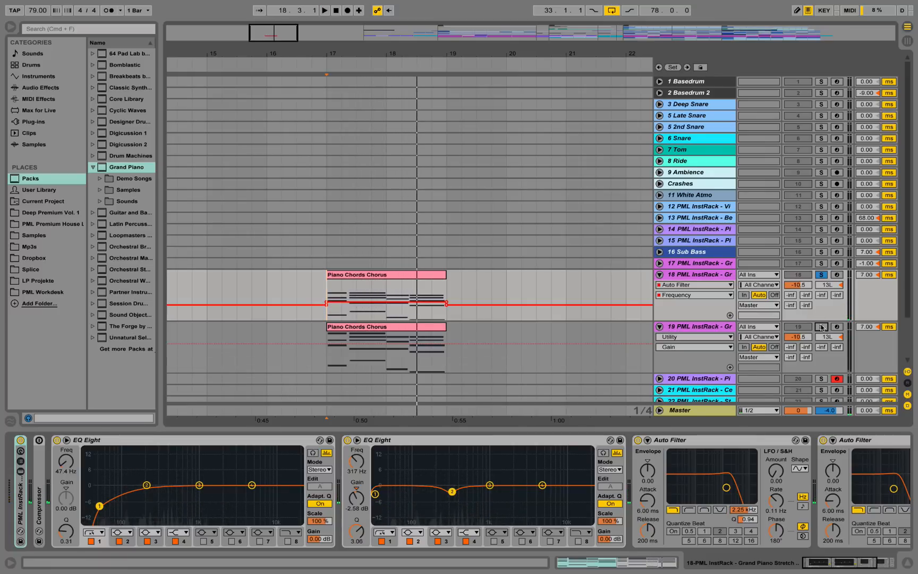
{"action": "left_click", "coordinate": [716, 328]}
{"action": "left_click_drag", "start_coordinate": [873, 562], "coordinate": [762, 569]}
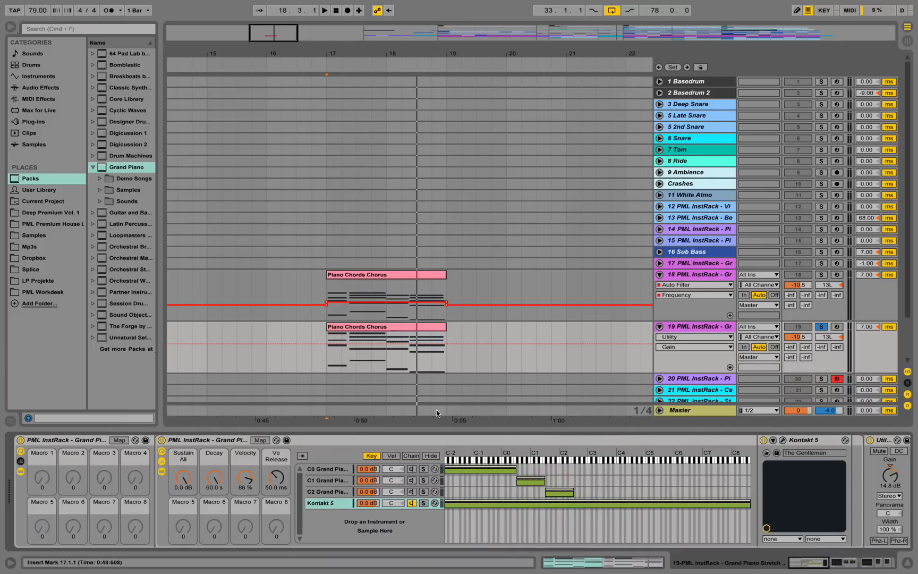
Step: Open the Kontakt 5 plug-in window with The Gentleman on track 19, briefly play the piano and reposition the window
{"action": "left_click", "coordinate": [227, 443]}
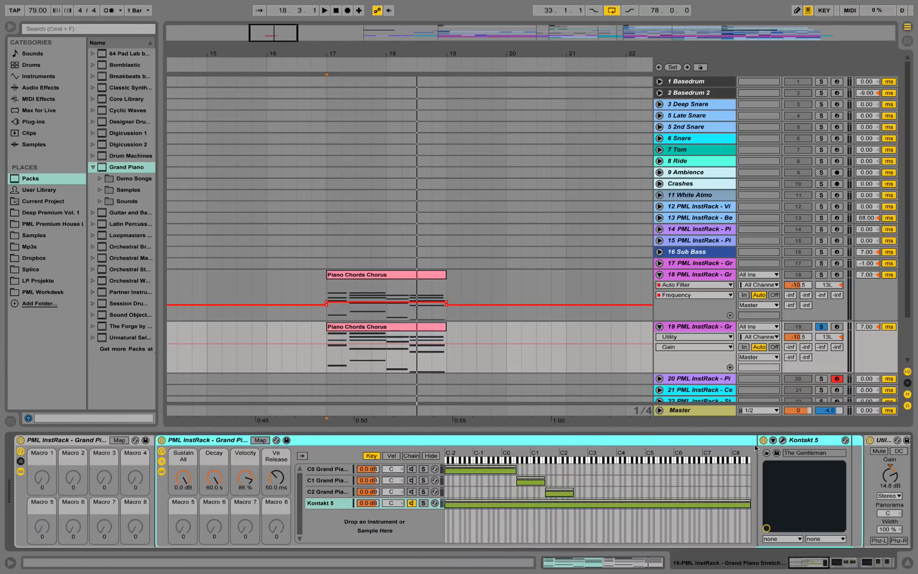
{"action": "left_click", "coordinate": [783, 440]}
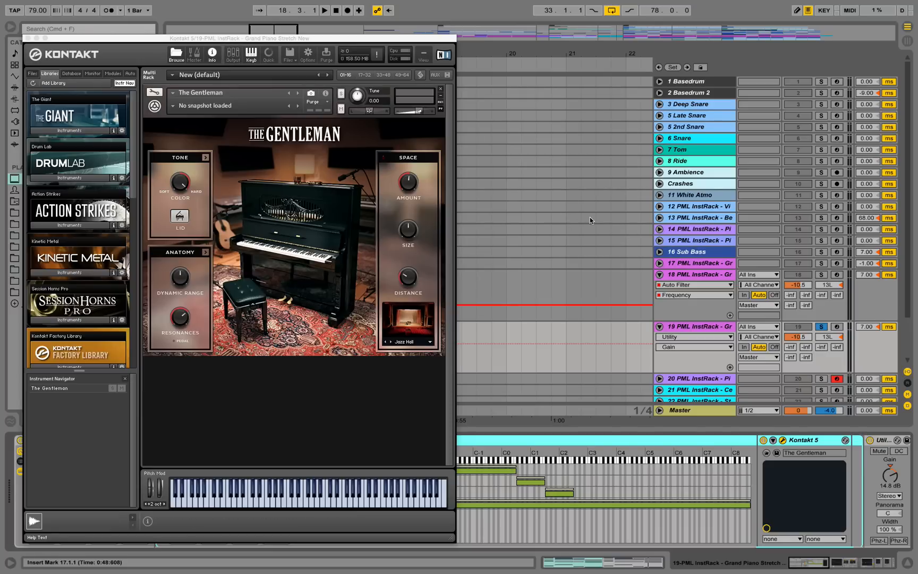
{"action": "key", "text": "space"}
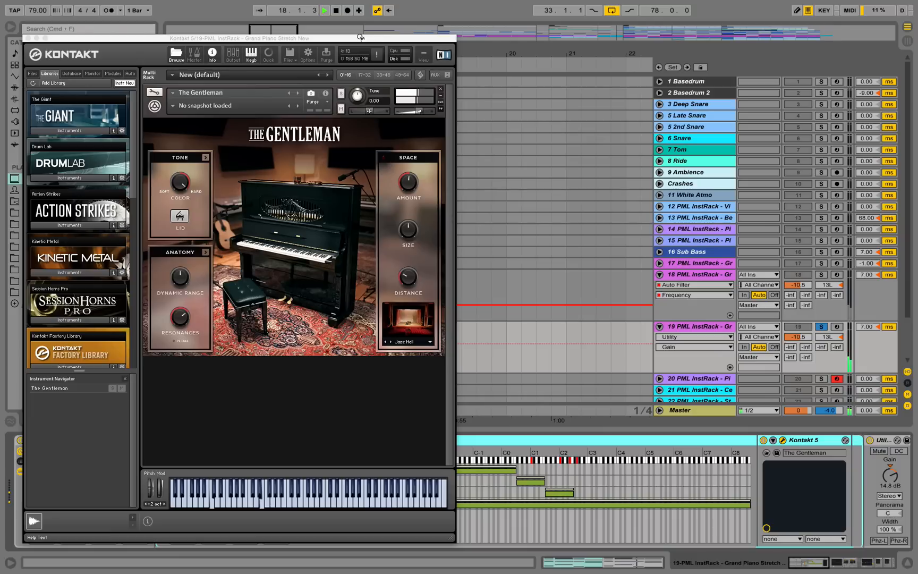
{"action": "key", "text": "space"}
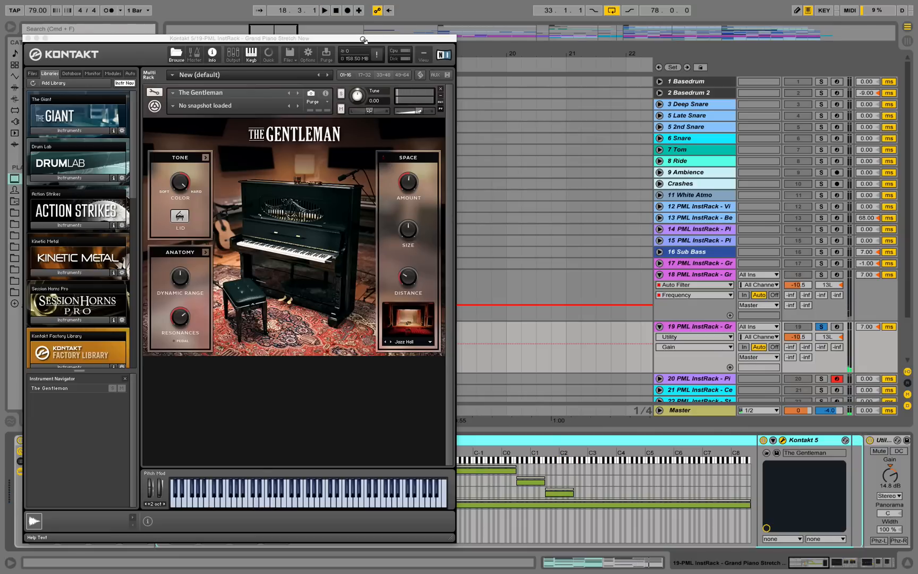
{"action": "left_click_drag", "start_coordinate": [364, 40], "coordinate": [401, 34]}
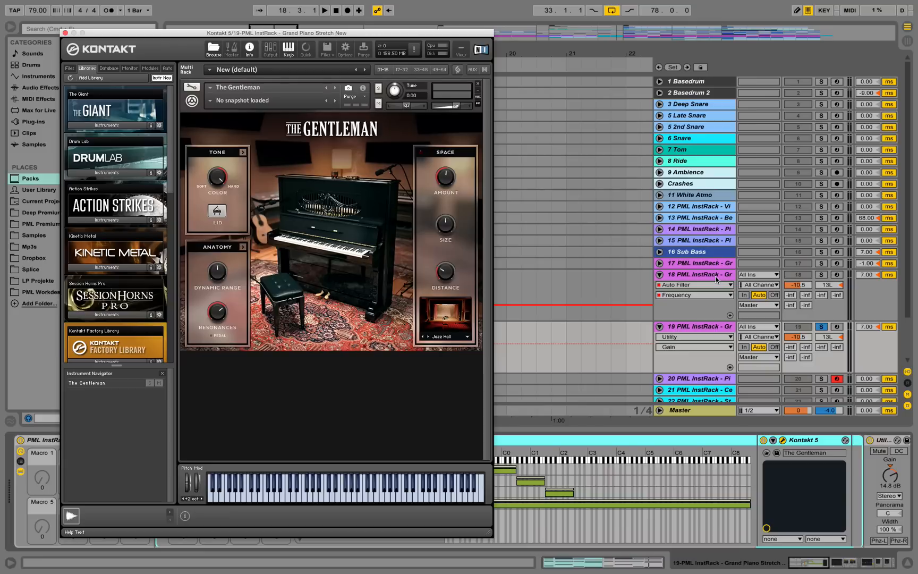
Step: Play the bar 17 chords and turn down The Gentleman's Color and Distance knobs during playback
{"action": "key", "text": "space"}
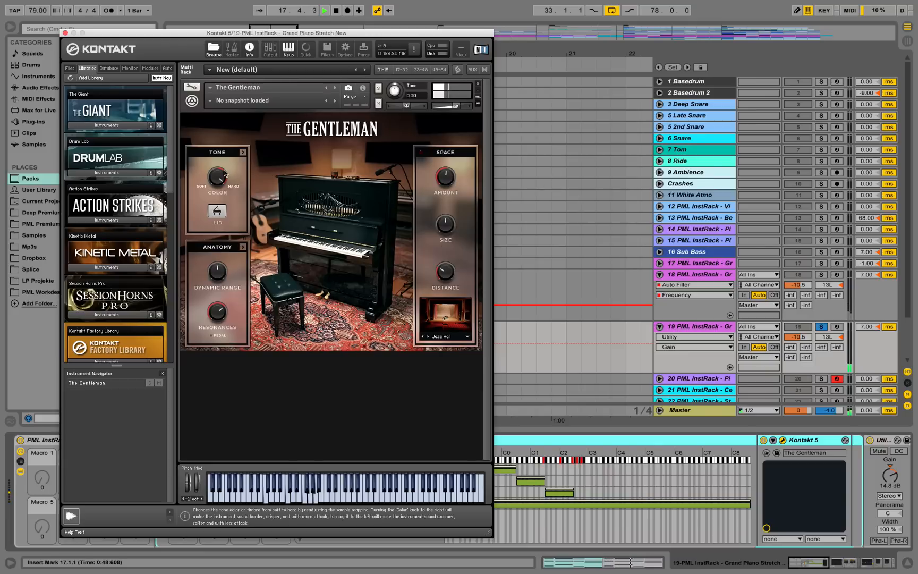
{"action": "left_click_drag", "start_coordinate": [223, 176], "coordinate": [226, 241]}
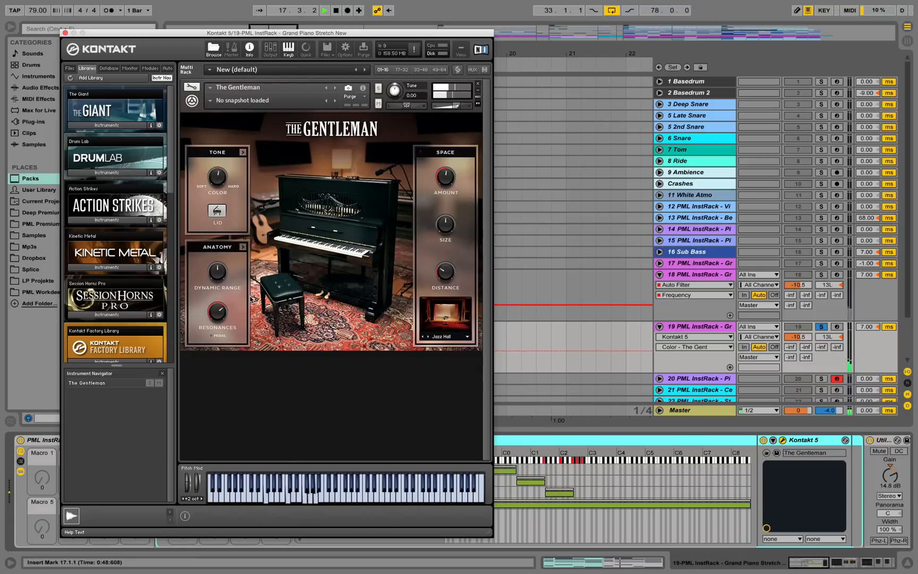
{"action": "left_click_drag", "start_coordinate": [448, 275], "coordinate": [454, 301]}
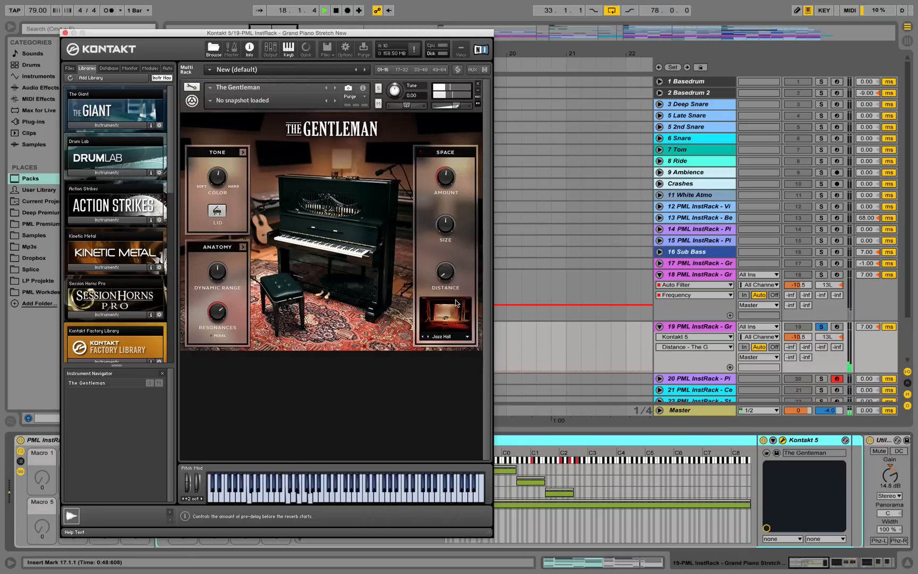
Step: Close the Kontakt window after a last playback of the bar 17 chords and delete the Kontakt piano track 19
{"action": "key", "text": "space"}
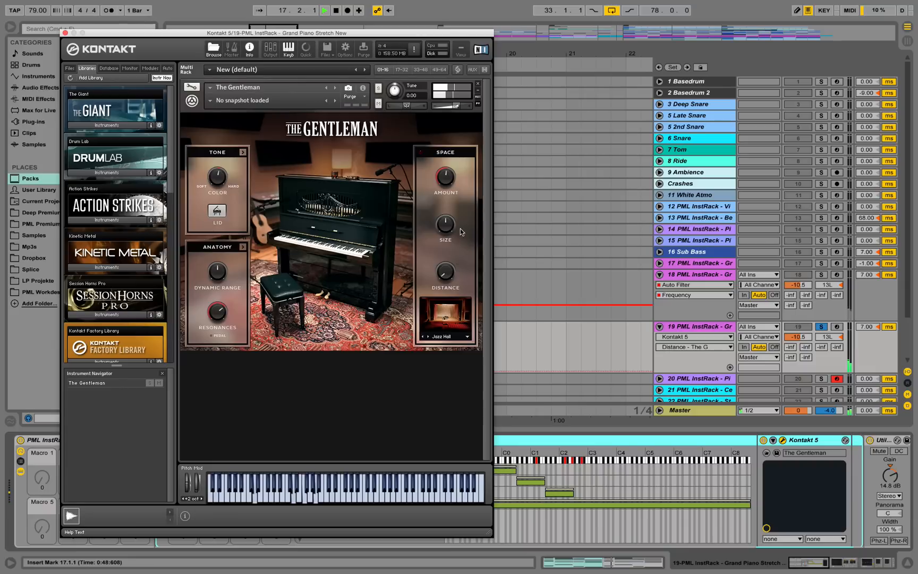
{"action": "key", "text": "space"}
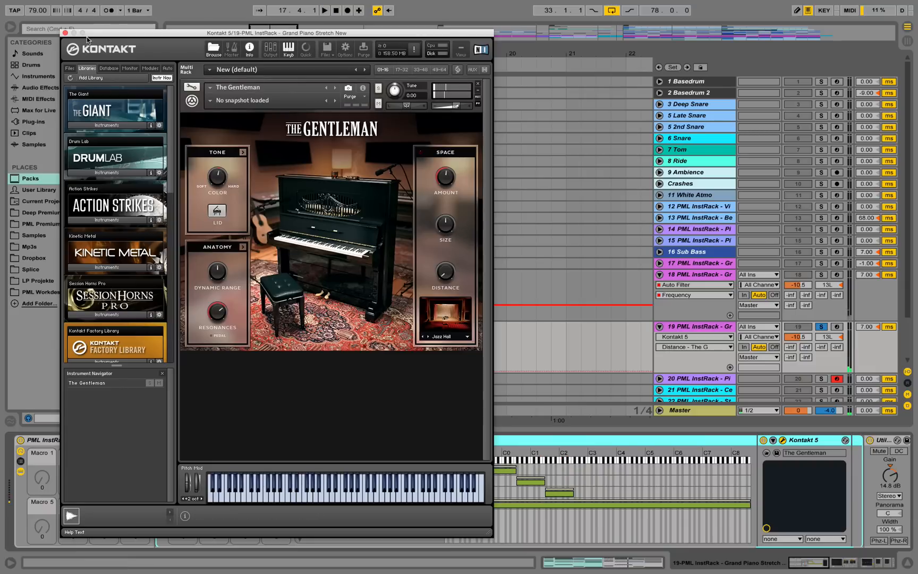
{"action": "left_click", "coordinate": [66, 34]}
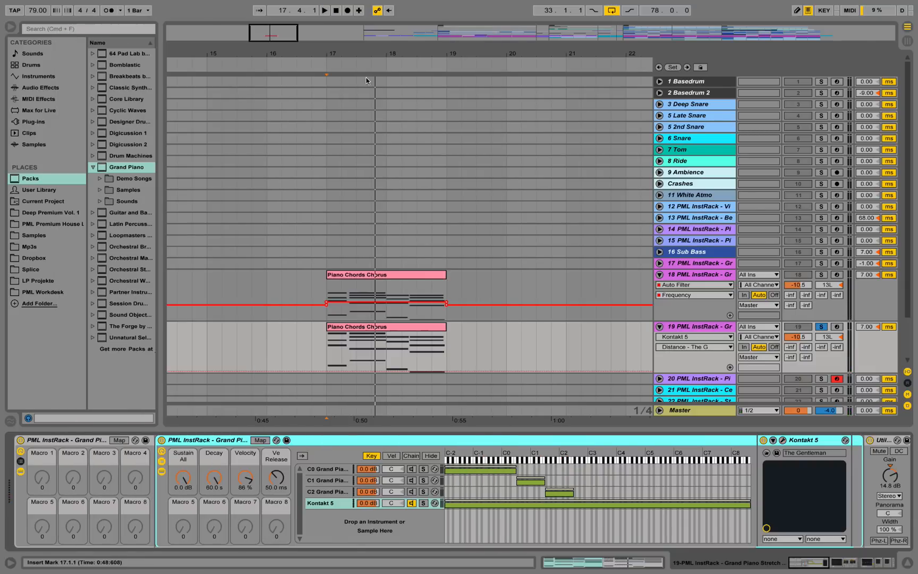
{"action": "left_click_drag", "start_coordinate": [409, 54], "coordinate": [189, 28]}
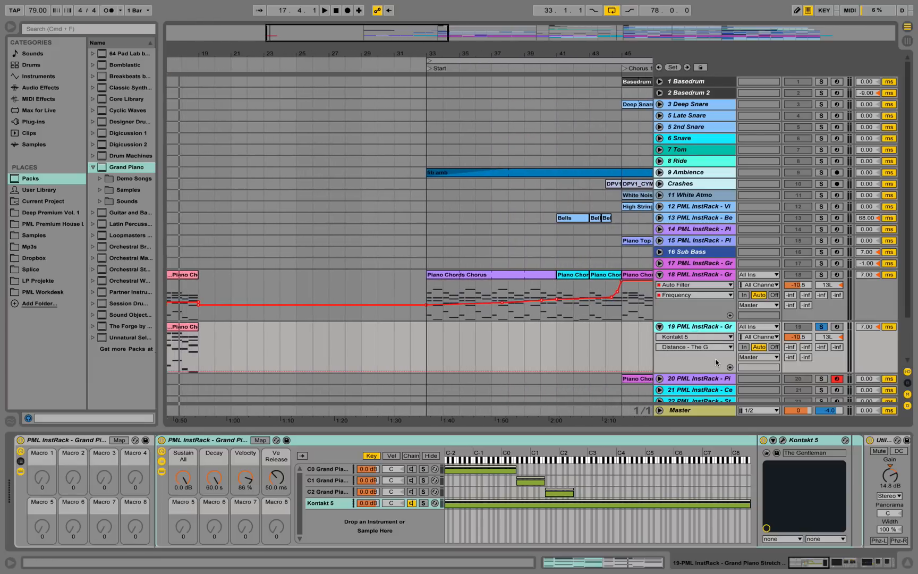
{"action": "key", "text": "Delete"}
Step: Show the start of the arrangement and briefly play the Piano Chords Chorus on track 18 from bar 33
{"action": "left_click_drag", "start_coordinate": [517, 49], "coordinate": [282, 53]}
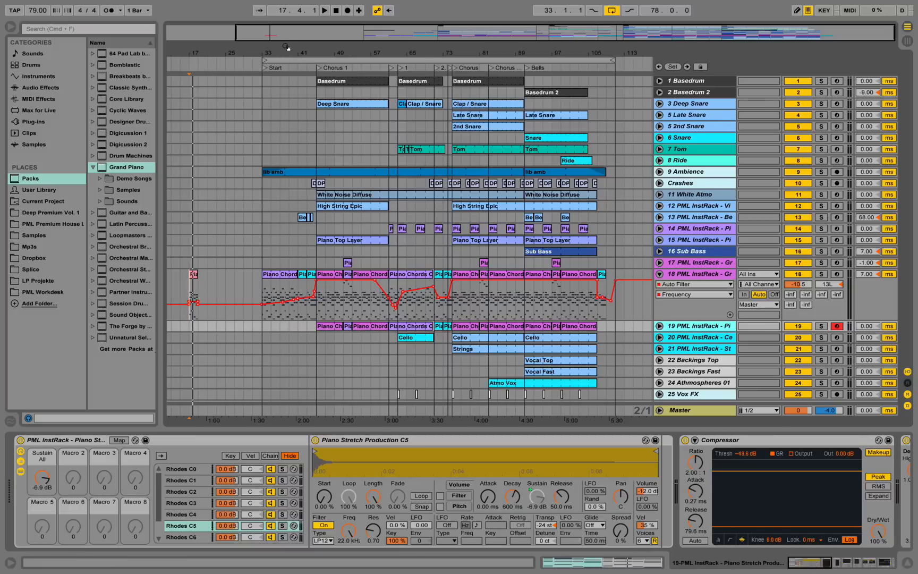
{"action": "left_click_drag", "start_coordinate": [286, 46], "coordinate": [284, 289]}
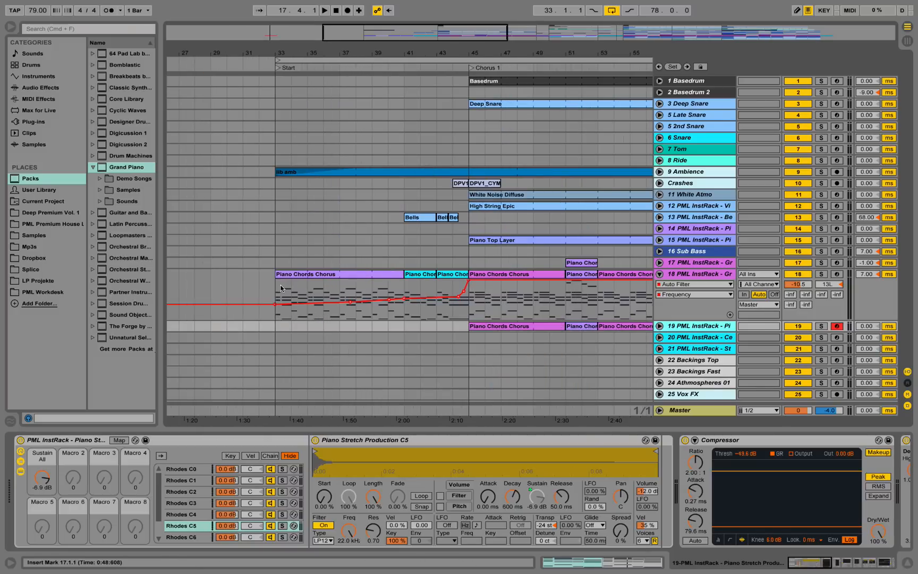
{"action": "left_click", "coordinate": [279, 293]}
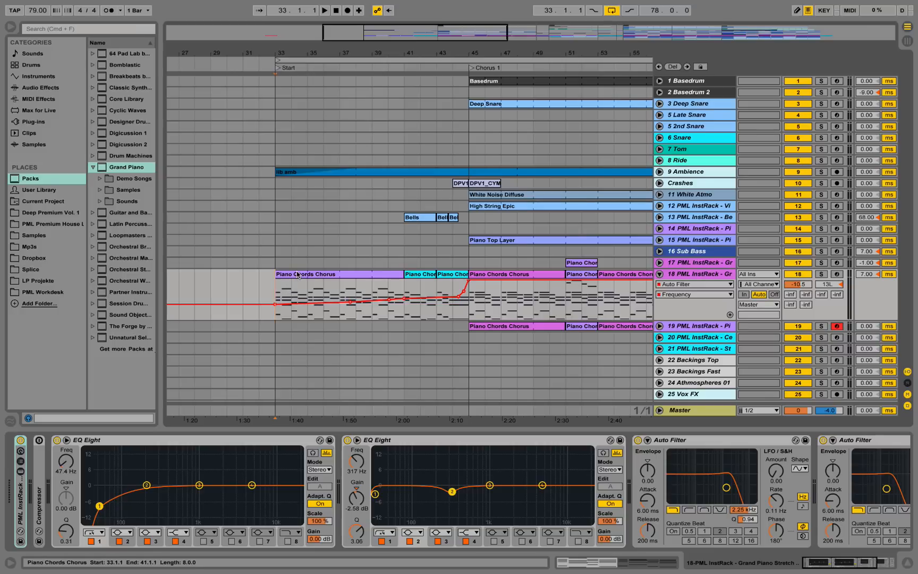
{"action": "key", "text": "space"}
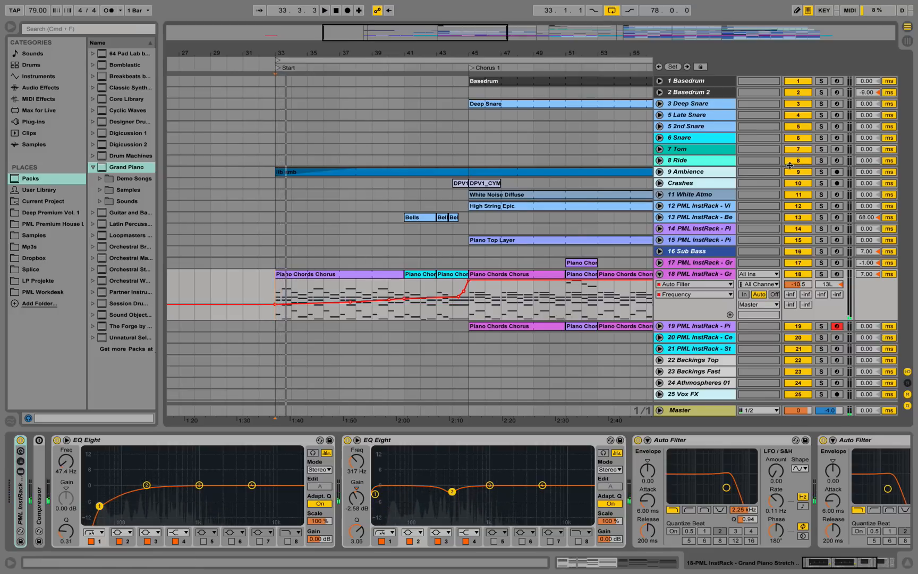
Step: Unfold track 9 Ambience and show its device chain and the fade-in of the clip starting at bar 33
{"action": "left_click", "coordinate": [660, 172]}
{"action": "left_click", "coordinate": [706, 172]}
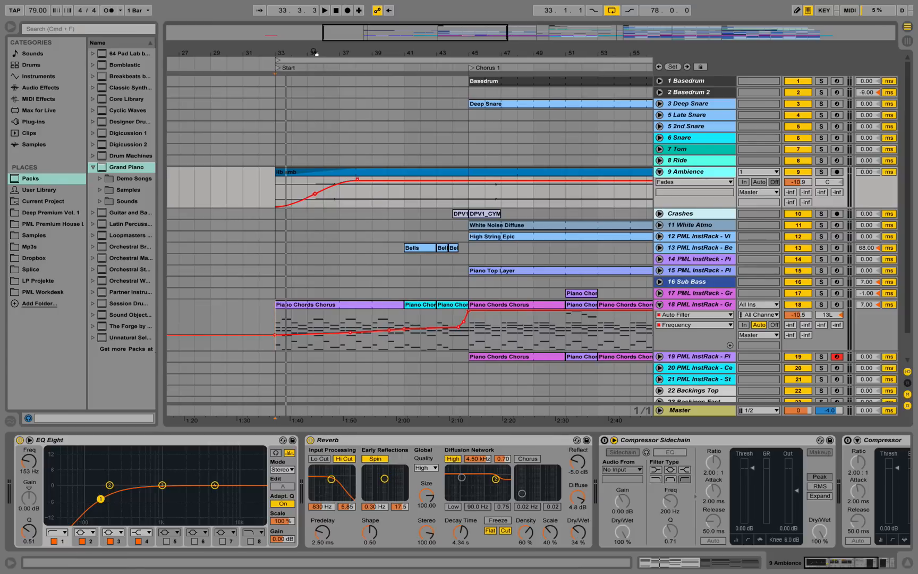
{"action": "left_click_drag", "start_coordinate": [315, 52], "coordinate": [354, 90]}
{"action": "left_click_drag", "start_coordinate": [354, 53], "coordinate": [287, 35]}
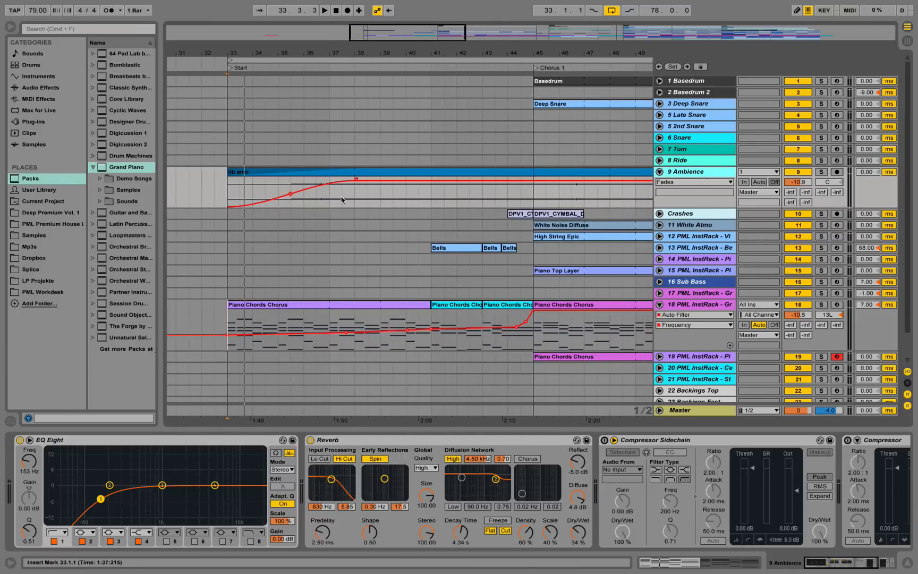
Step: Fold the Compressor Sidechain, Compressor and Utility devices on the Ambience track
{"action": "double_click", "coordinate": [665, 442]}
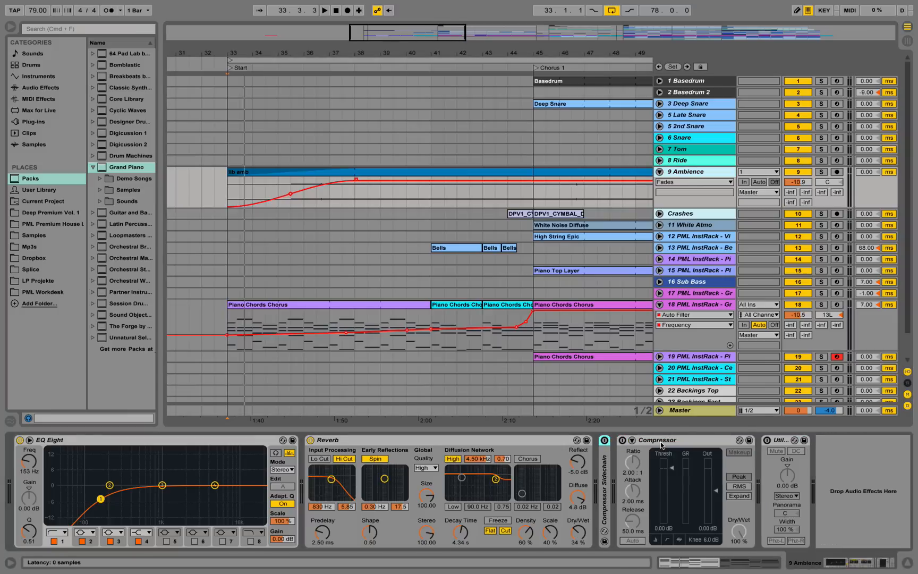
{"action": "double_click", "coordinate": [665, 441]}
{"action": "double_click", "coordinate": [655, 441]}
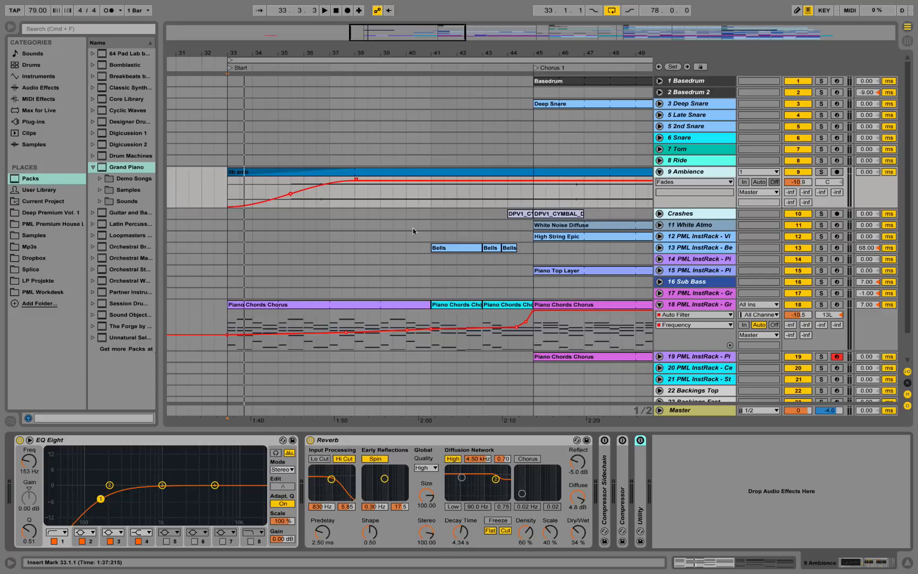
Step: Solo the Ambience track and play its clip from bar 38
{"action": "left_click", "coordinate": [356, 199]}
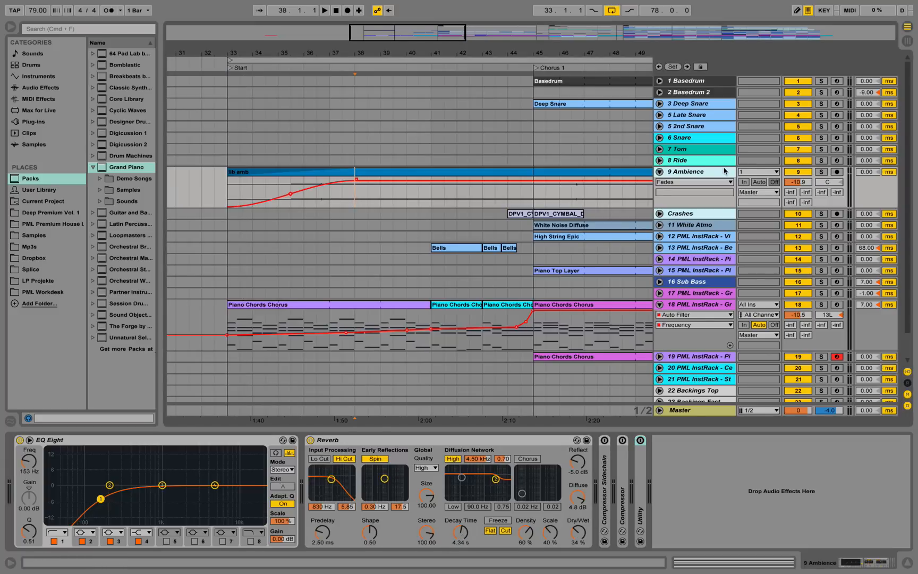
{"action": "left_click", "coordinate": [821, 172]}
{"action": "key", "text": "space"}
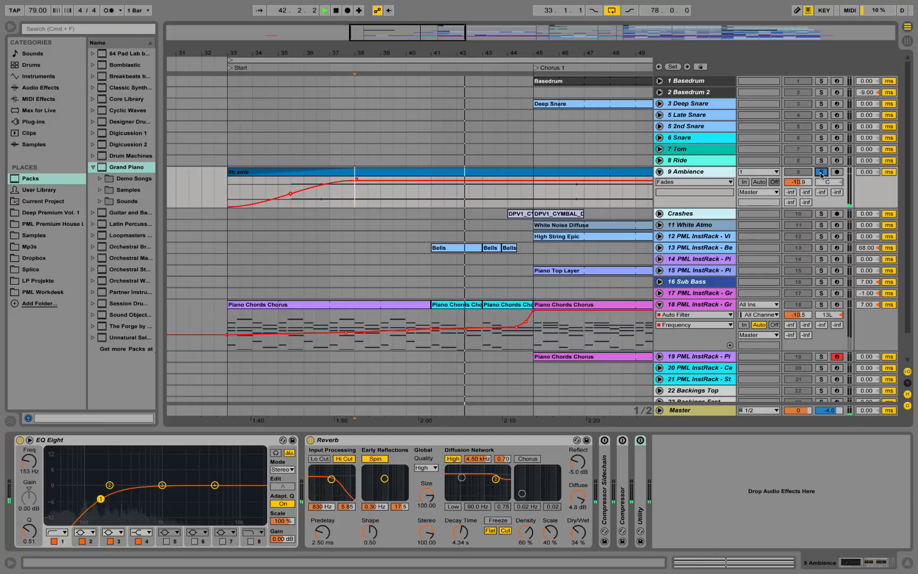
{"action": "key", "text": "space"}
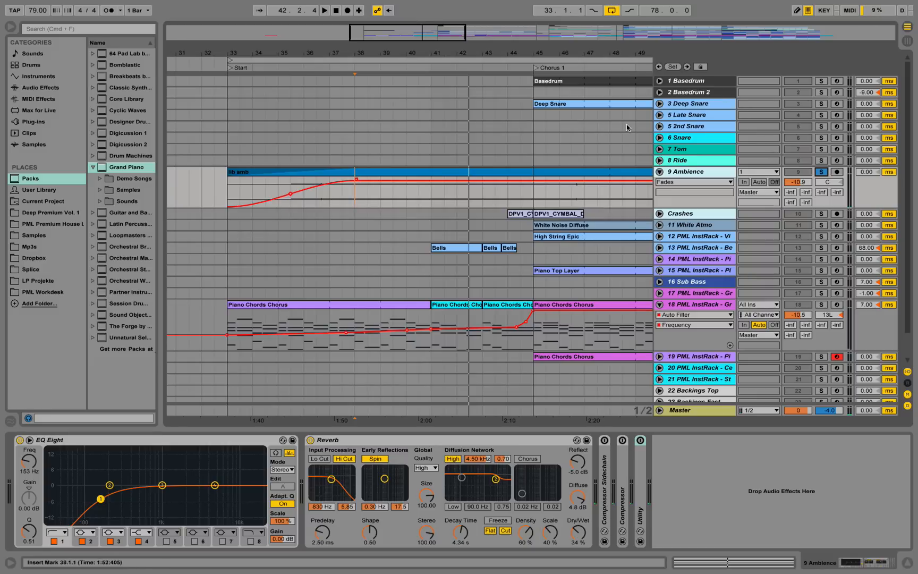
Step: Show the Deep Premium Vol. 1 folder in the browser and replay the soloed Ambience clip from bar 38
{"action": "left_click_drag", "start_coordinate": [437, 57], "coordinate": [390, 48]}
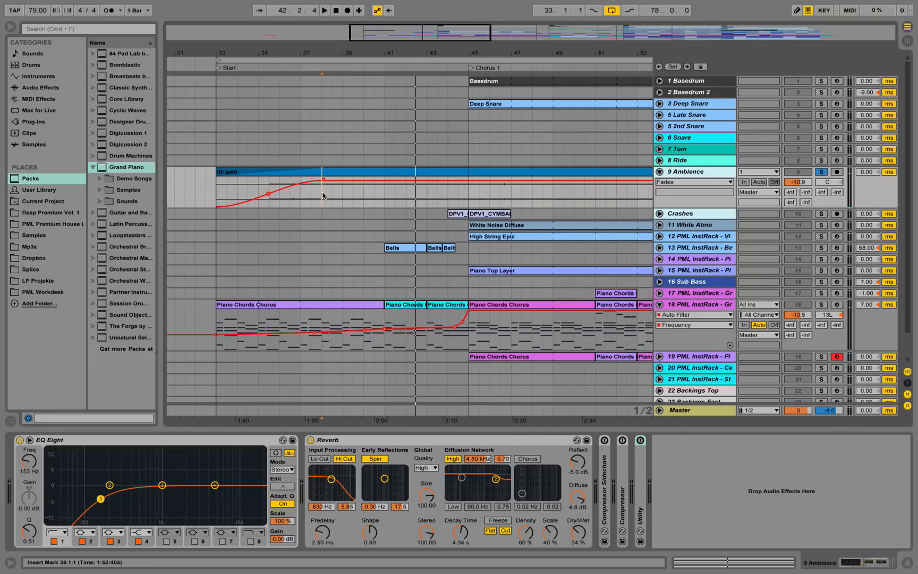
{"action": "left_click", "coordinate": [51, 213]}
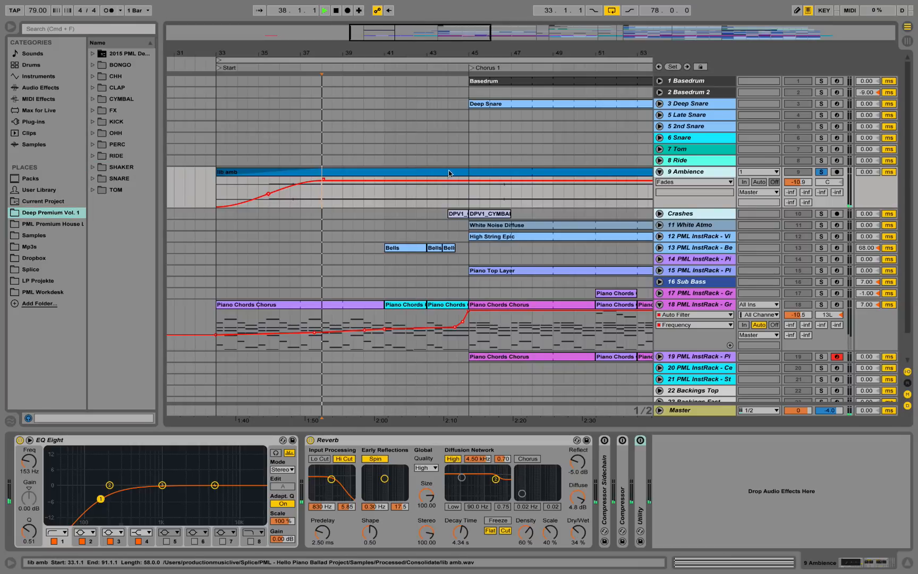
{"action": "key", "text": "space"}
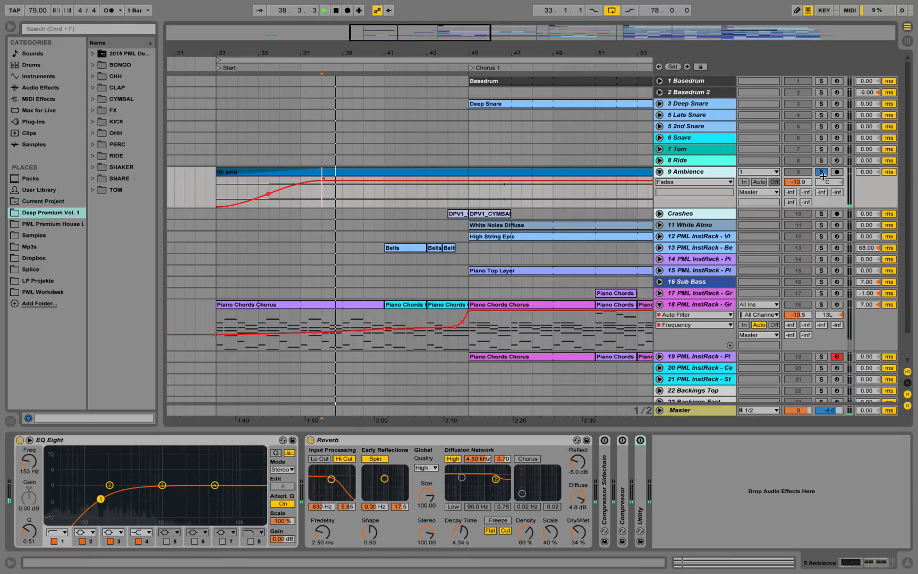
{"action": "key", "text": "space"}
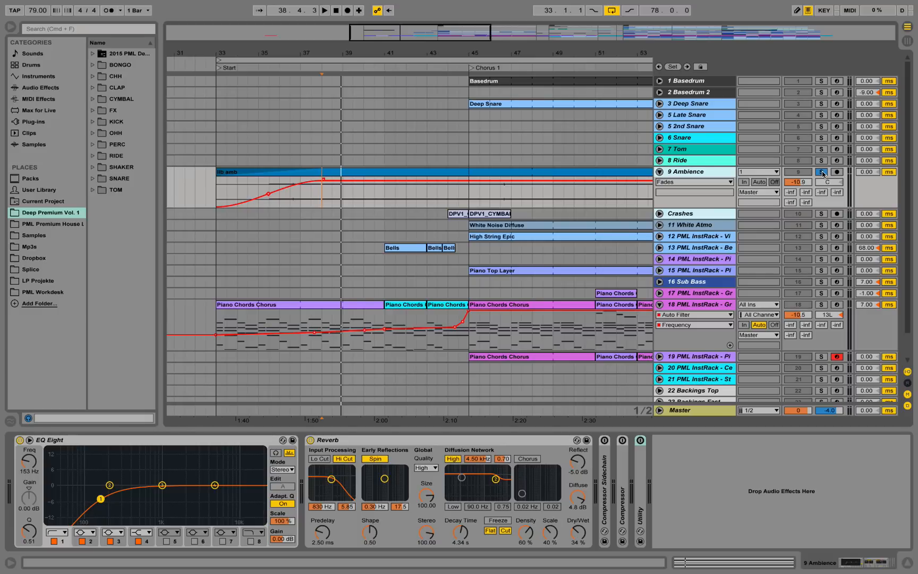
Step: Unsolo the Ambience track and play from bar 38 into Chorus 1, unfolding track 13 Bells and the Crashes track during playback
{"action": "left_click", "coordinate": [822, 173]}
{"action": "key", "text": "space"}
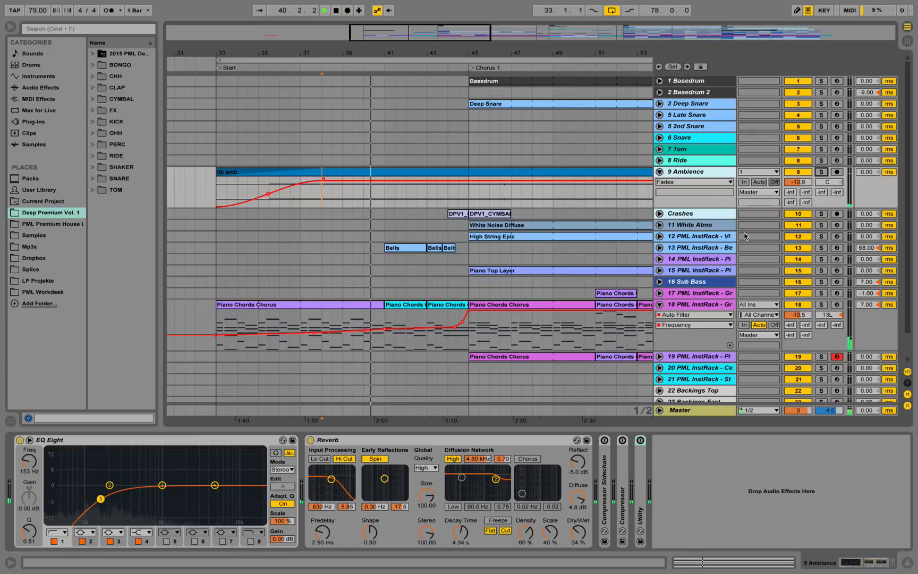
{"action": "left_click", "coordinate": [660, 247]}
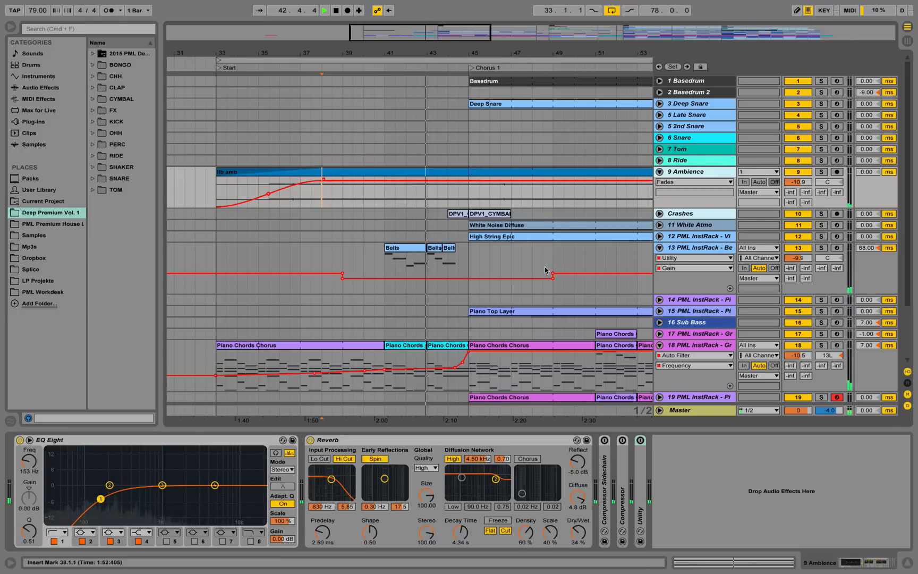
{"action": "scroll", "coordinate": [539, 271], "scroll_direction": "down", "scroll_amount": 3}
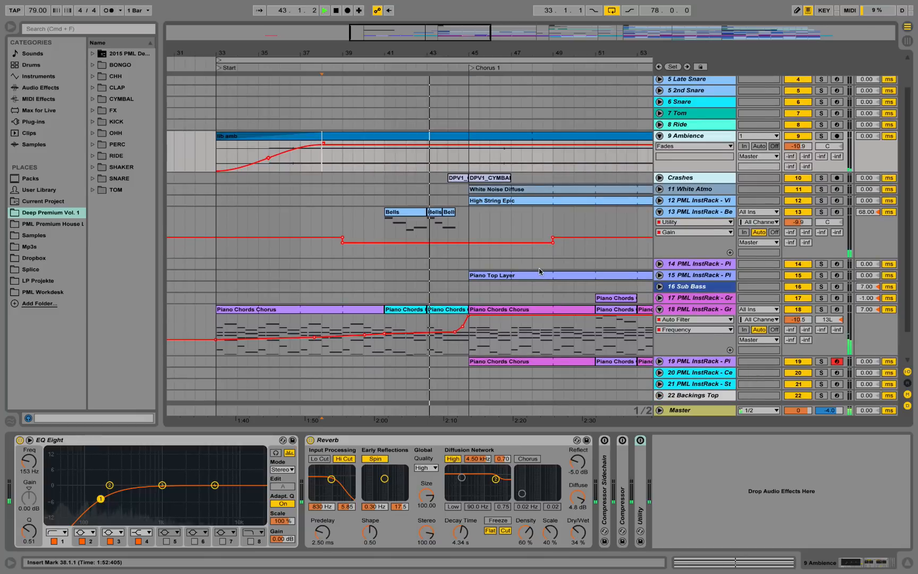
{"action": "left_click", "coordinate": [659, 177]}
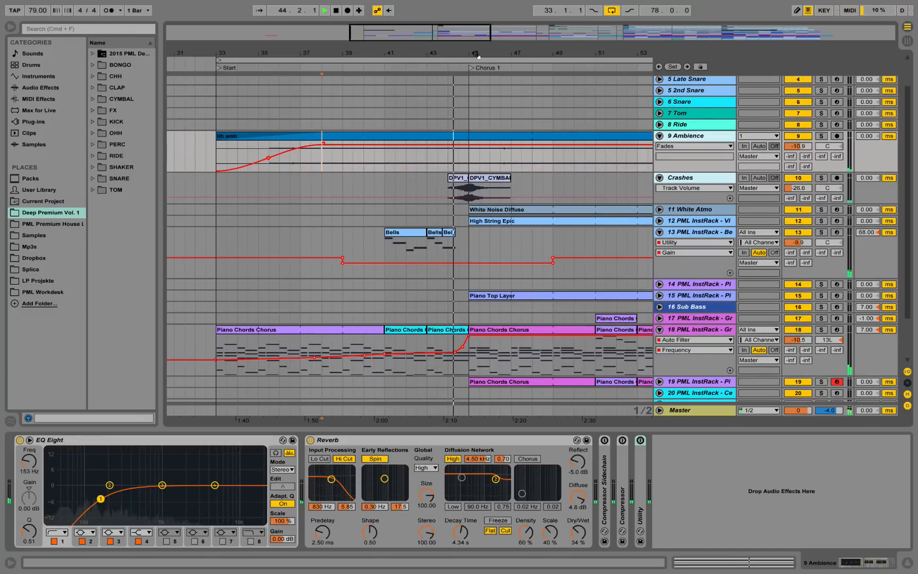
{"action": "left_click_drag", "start_coordinate": [470, 53], "coordinate": [470, 66]}
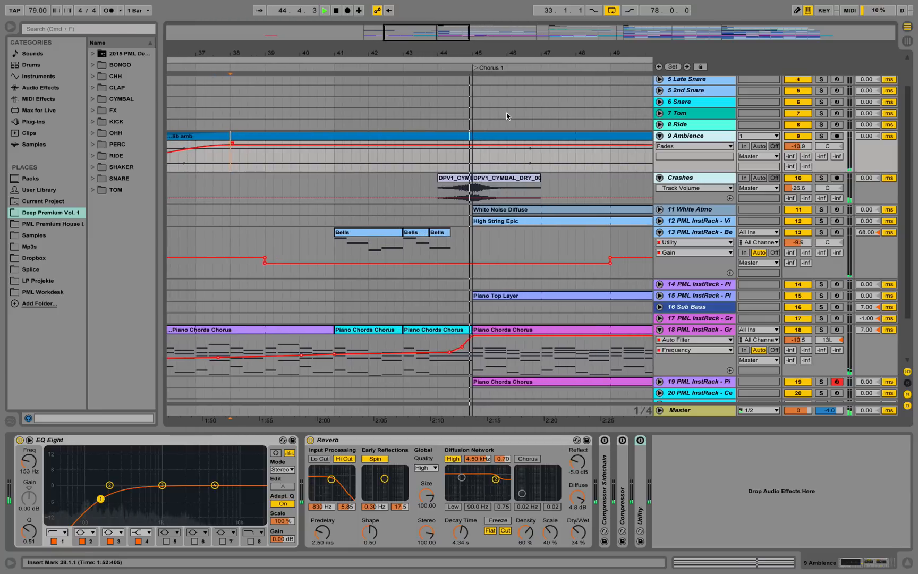
{"action": "key", "text": "space"}
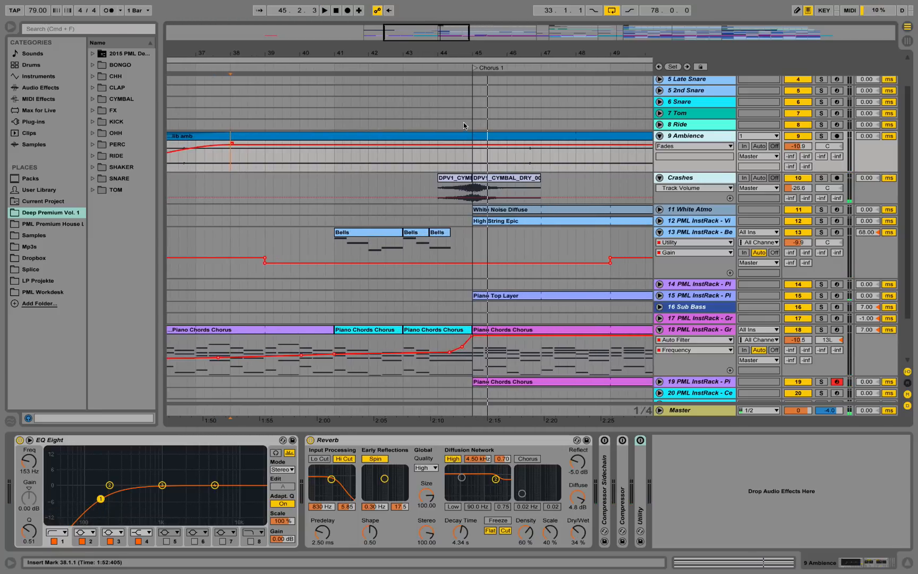
Step: Show the device chain of track 13 Bells, solo the track and play its first clip at bar 41
{"action": "left_click", "coordinate": [708, 232]}
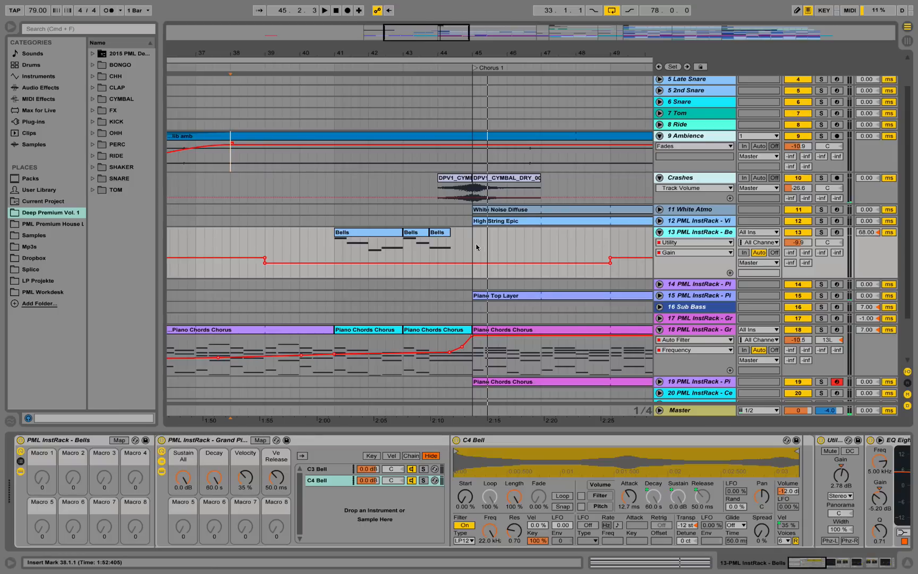
{"action": "left_click", "coordinate": [369, 230]}
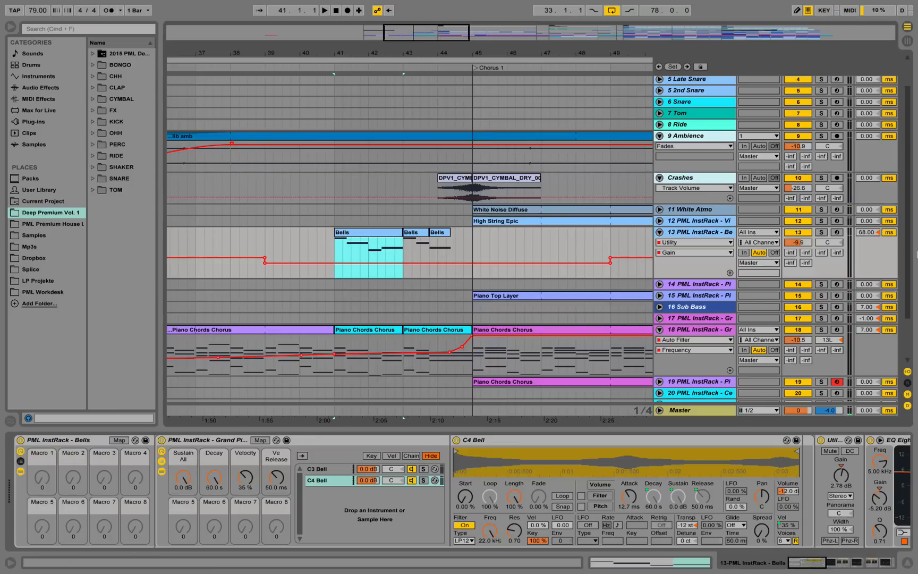
{"action": "left_click", "coordinate": [821, 232]}
{"action": "key", "text": "space"}
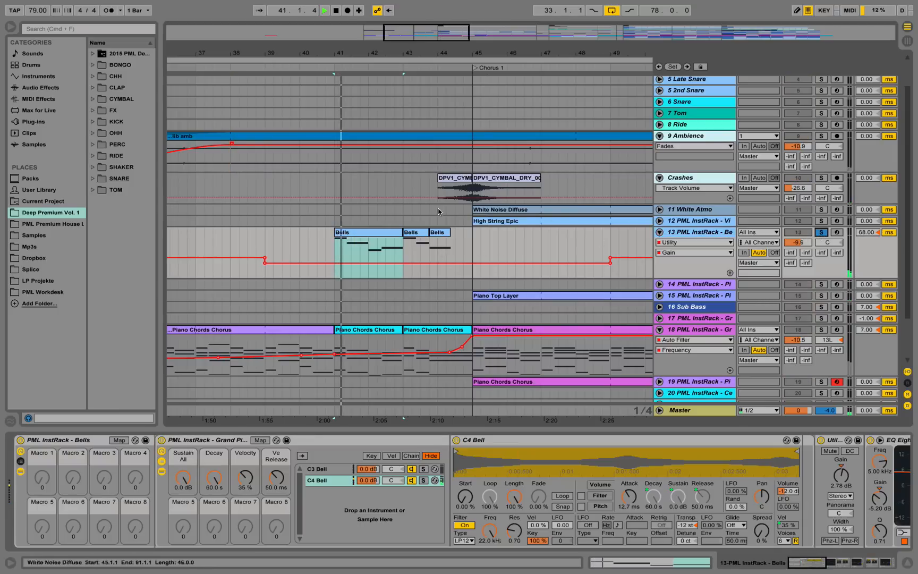
Step: View the notes of the first Bells clip during playback and return to the track's device chain
{"action": "double_click", "coordinate": [381, 233]}
{"action": "left_click", "coordinate": [551, 367]}
{"action": "scroll", "coordinate": [552, 367], "scroll_direction": "down", "scroll_amount": 5}
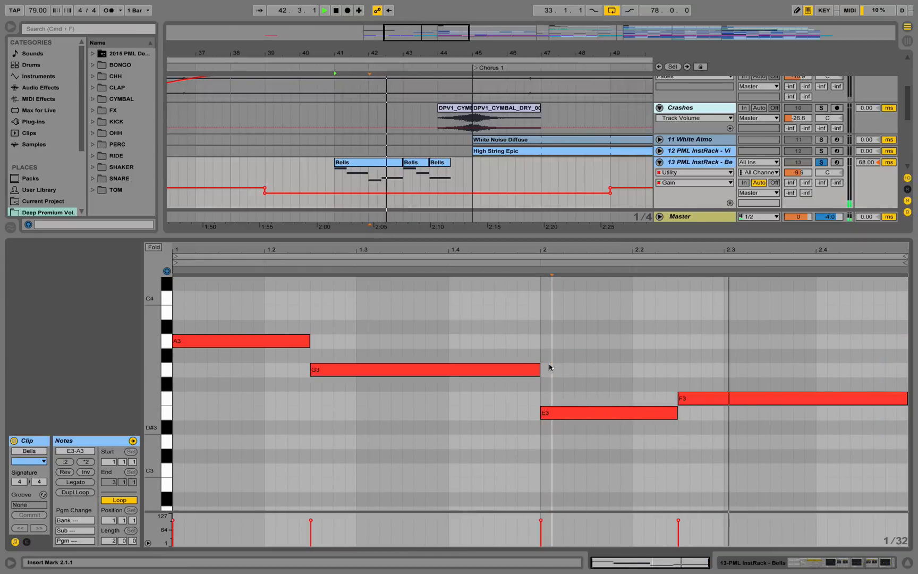
{"action": "key", "text": "shift+Tab"}
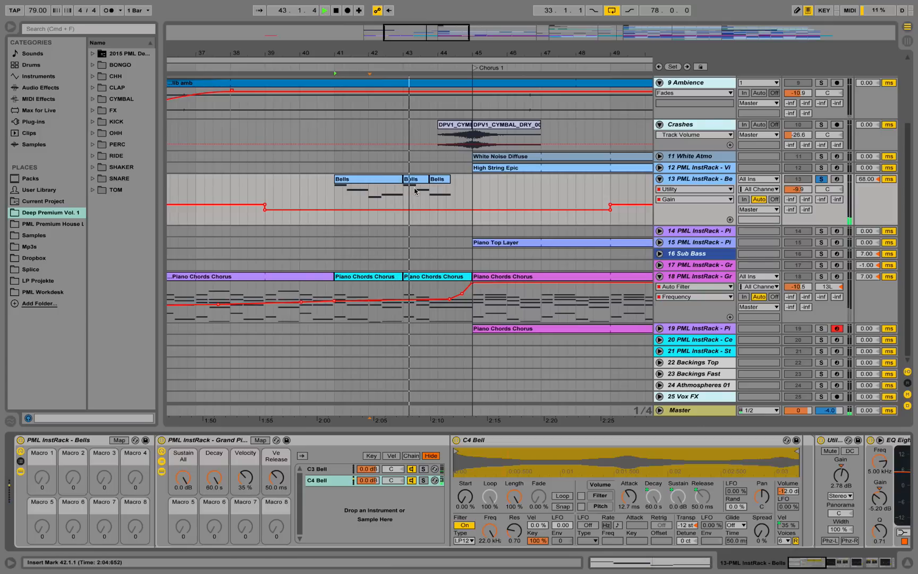
Step: Reopen the first Bells clip's notes for inspection, stop playback and hide the clip's note editor
{"action": "double_click", "coordinate": [363, 180]}
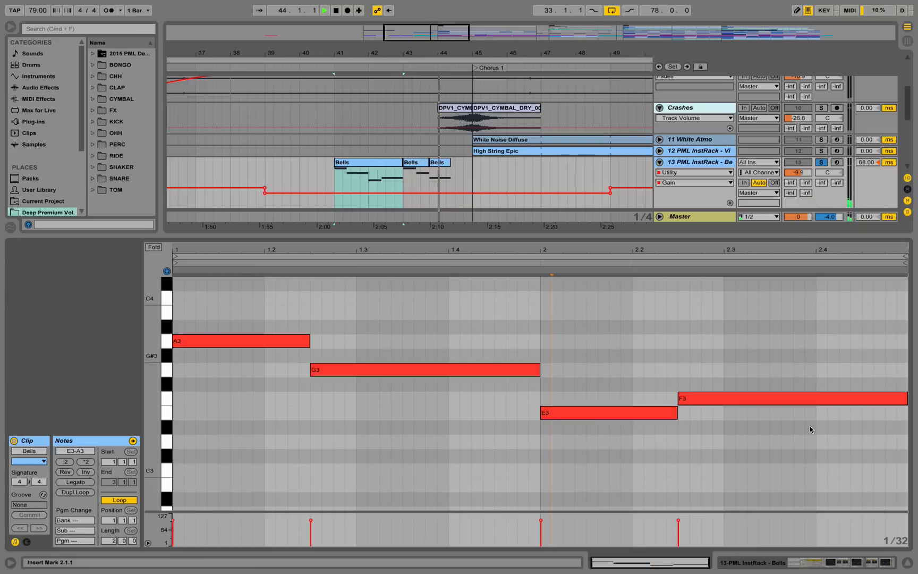
{"action": "key", "text": "space"}
{"action": "left_click", "coordinate": [910, 565]}
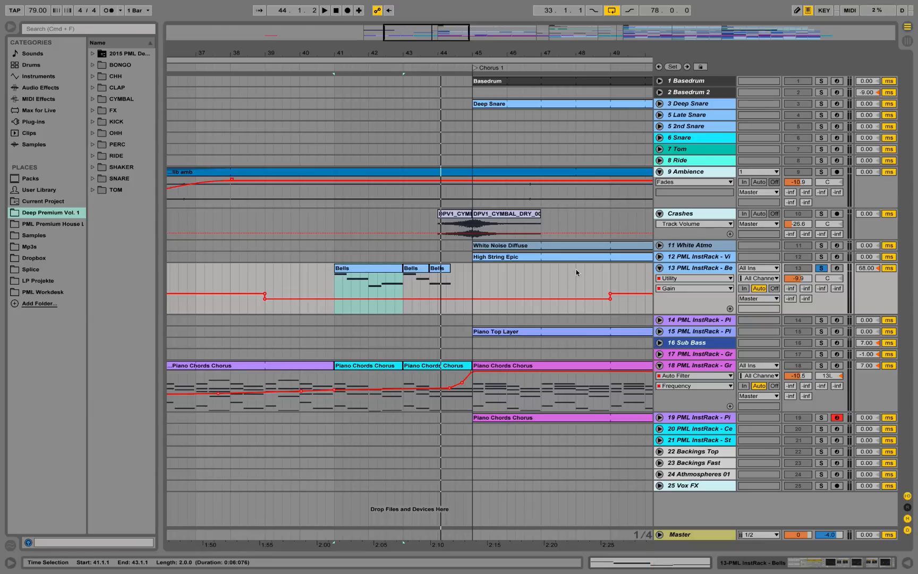
{"action": "double_click", "coordinate": [350, 268]}
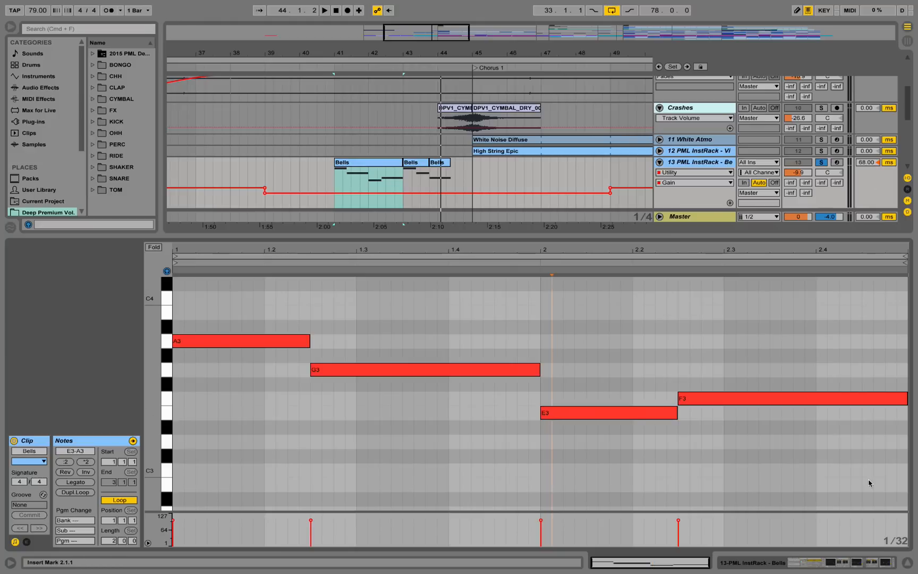
{"action": "left_click", "coordinate": [908, 563]}
Step: Show the Bells track's device chain and move along it to the Utility, EQ Eight and Reverb
{"action": "left_click", "coordinate": [682, 271]}
{"action": "double_click", "coordinate": [683, 272]}
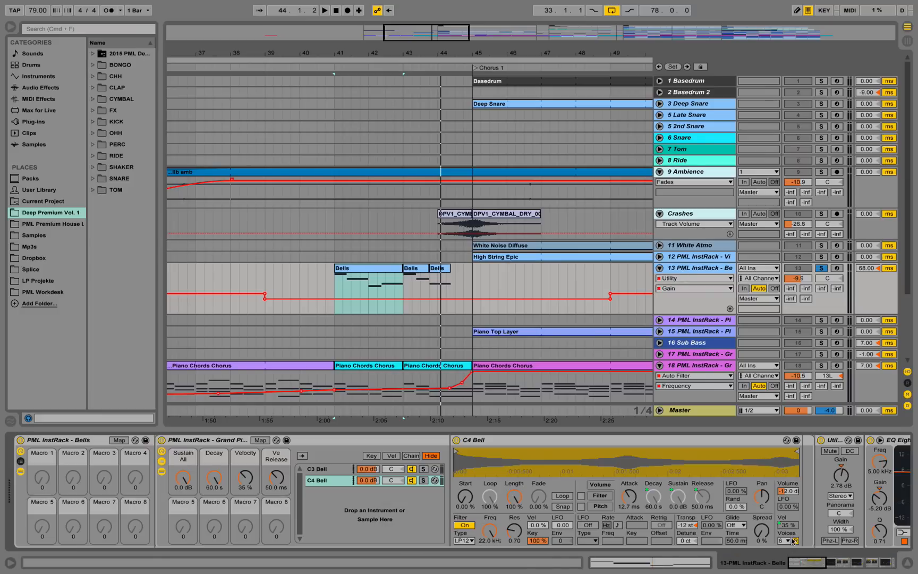
{"action": "left_click_drag", "start_coordinate": [810, 564], "coordinate": [834, 568]}
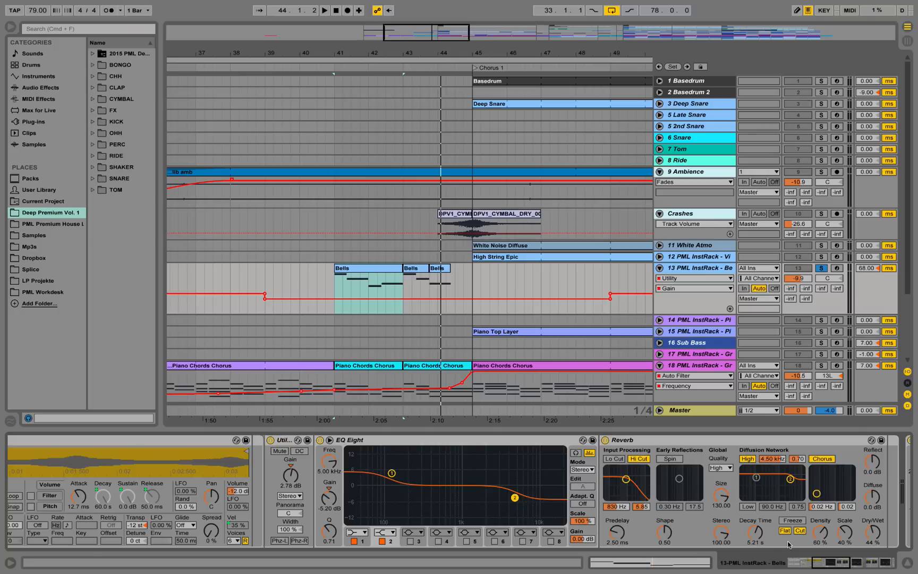
Step: Move along the Bells device chain to the second EQ Eight and play the clip with band 3 auditioned in isolation
{"action": "left_click_drag", "start_coordinate": [827, 563], "coordinate": [851, 568]}
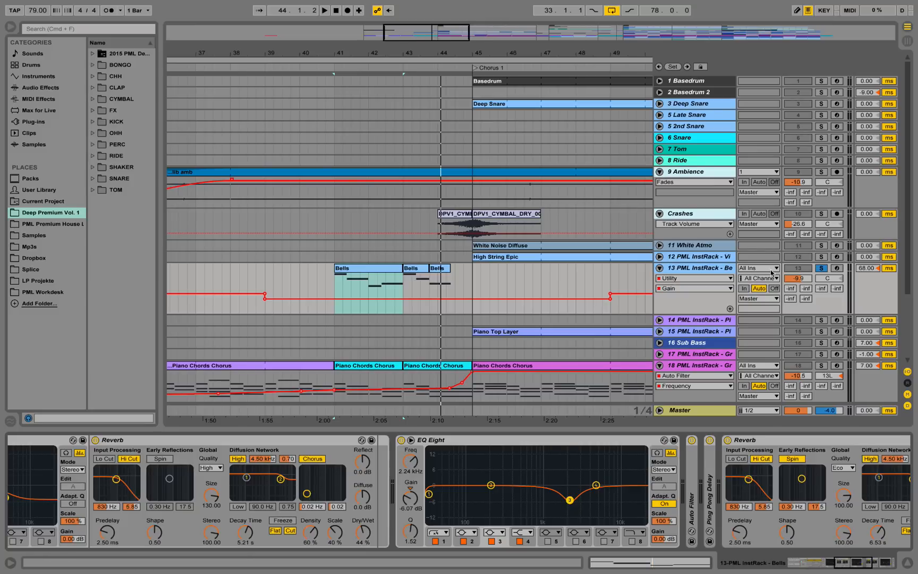
{"action": "key", "text": "space"}
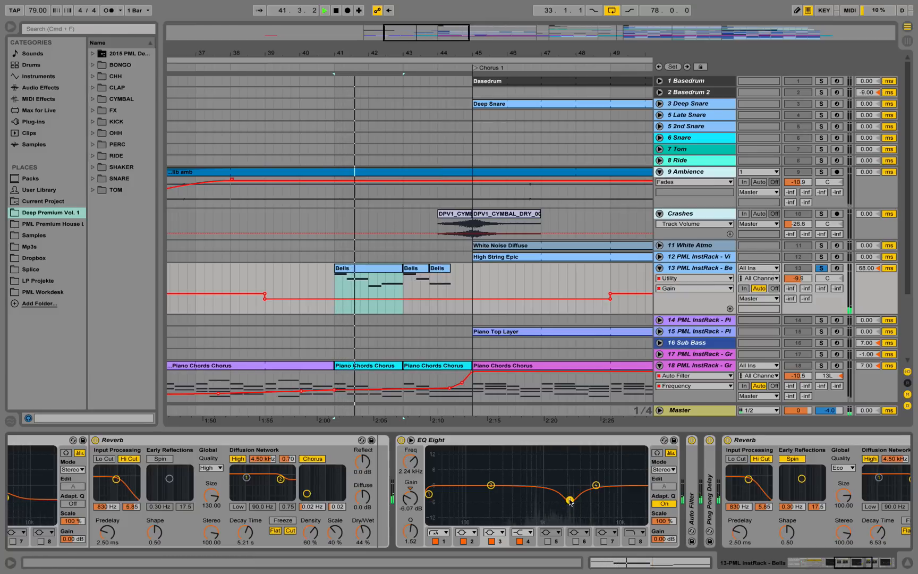
{"action": "left_click", "coordinate": [657, 454]}
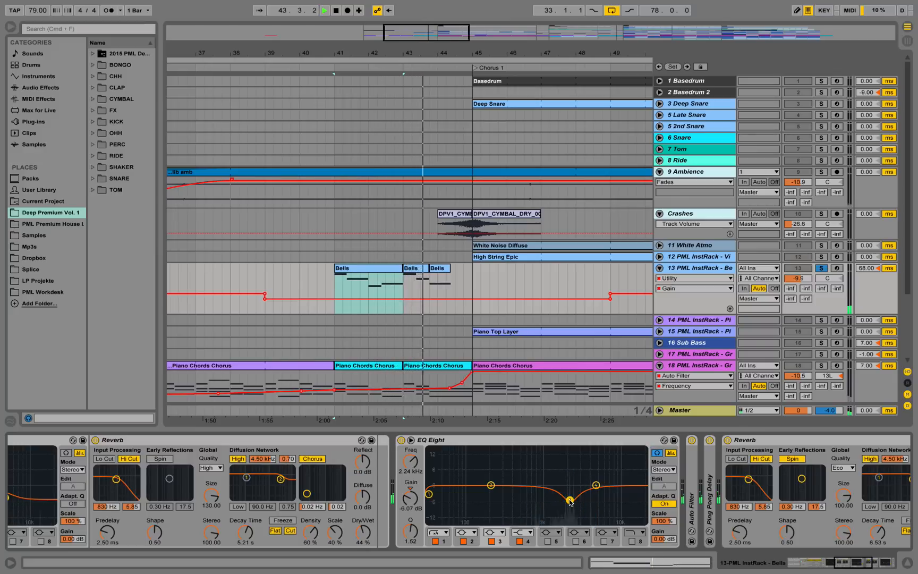
{"action": "key", "text": "space"}
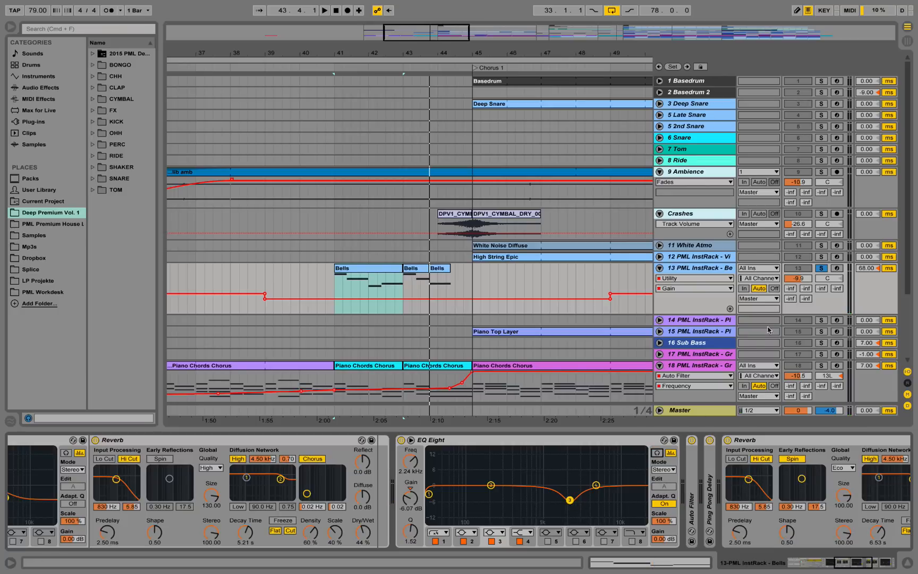
Step: Boost band 3 of the second EQ Eight to 12.8 dB for demonstration, and restore it to -6.07 dB at 2.24 kHz
{"action": "left_click_drag", "start_coordinate": [569, 500], "coordinate": [571, 456]}
{"action": "key", "text": "space"}
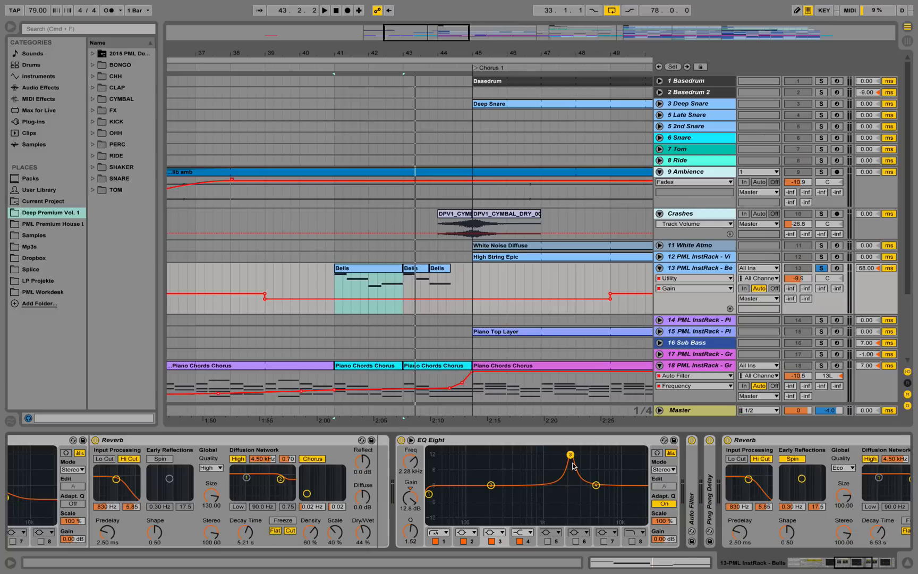
{"action": "left_click_drag", "start_coordinate": [573, 466], "coordinate": [570, 500]}
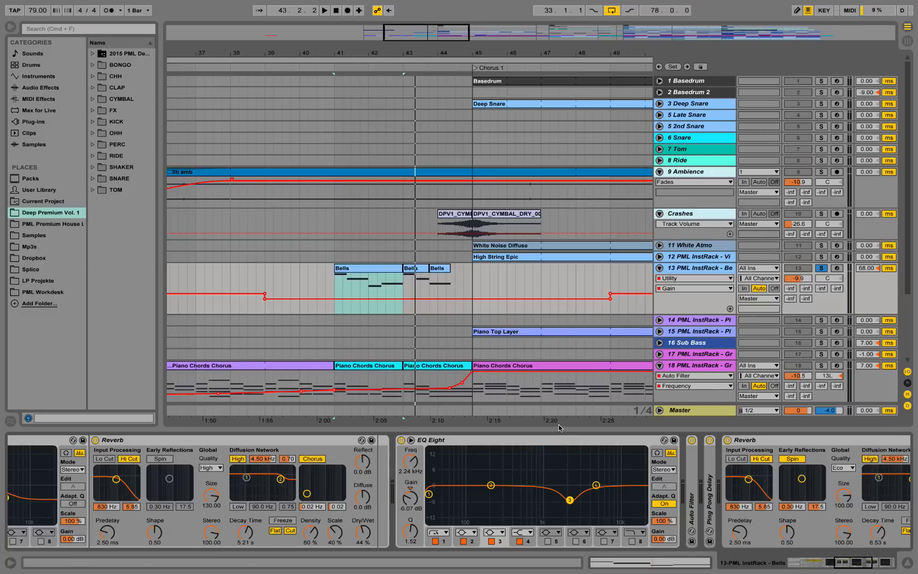
Step: Unfold the Auto Filter and Ping Pong Delay on the Bells track and move along the chain to the second Reverb
{"action": "double_click", "coordinate": [689, 476]}
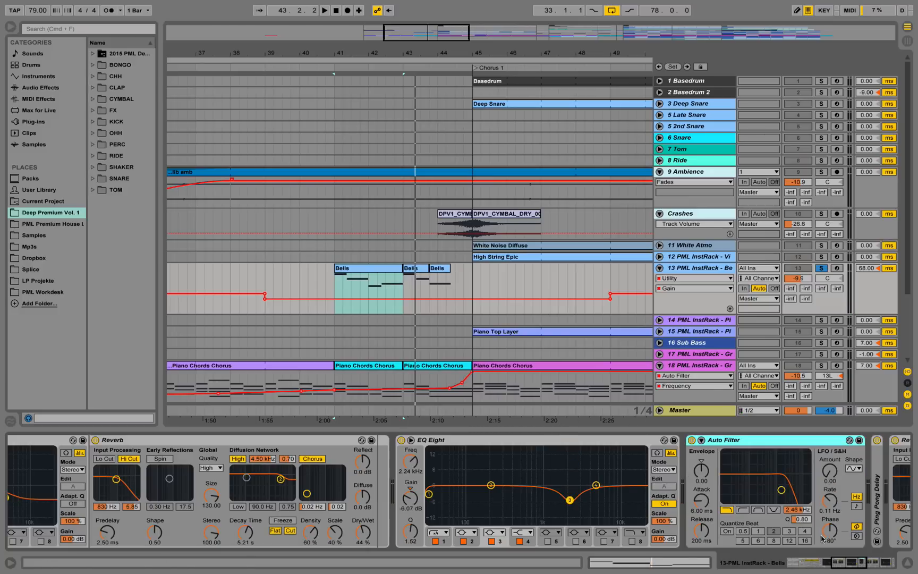
{"action": "left_click_drag", "start_coordinate": [842, 569], "coordinate": [852, 570]}
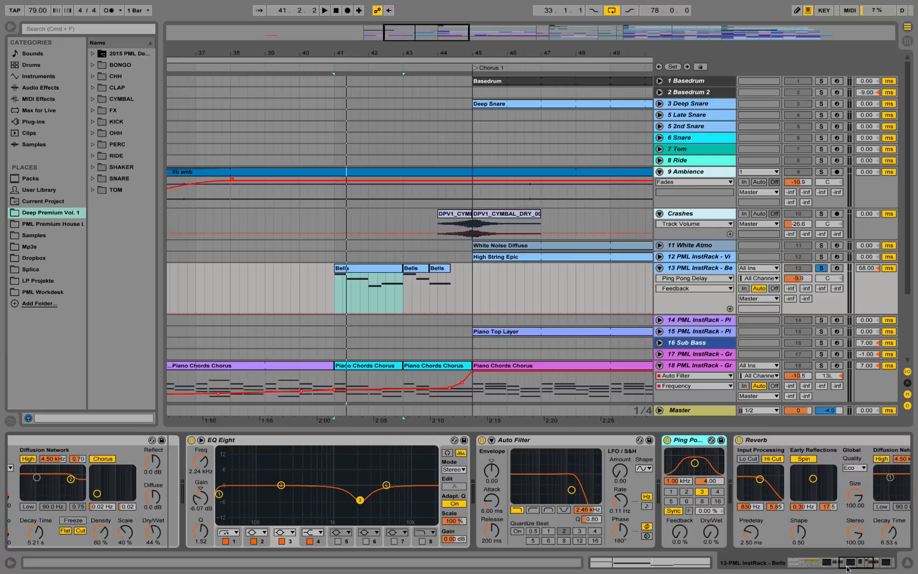
{"action": "left_click", "coordinate": [847, 568]}
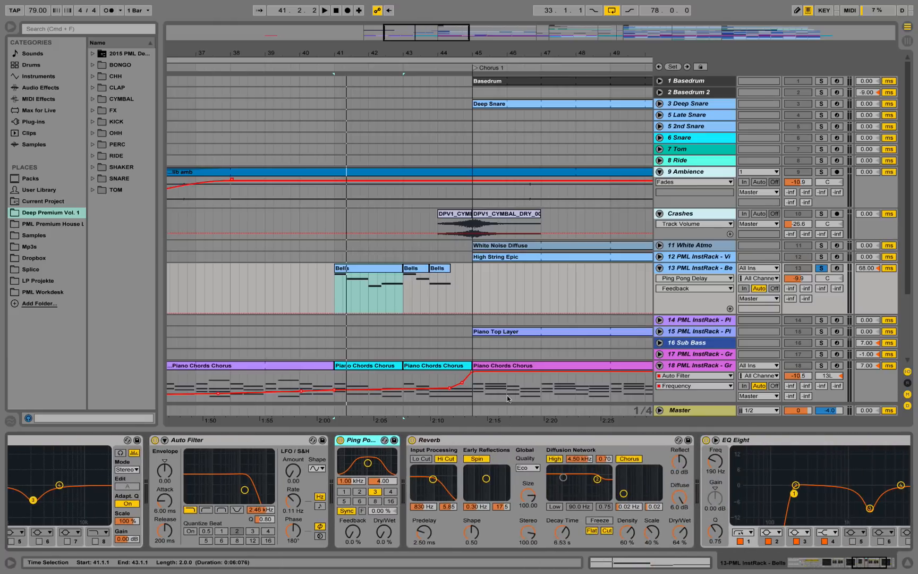
Step: Play the bells with the second Reverb switched off and on again for comparison, and show the final EQ Eight and Utility
{"action": "key", "text": "space"}
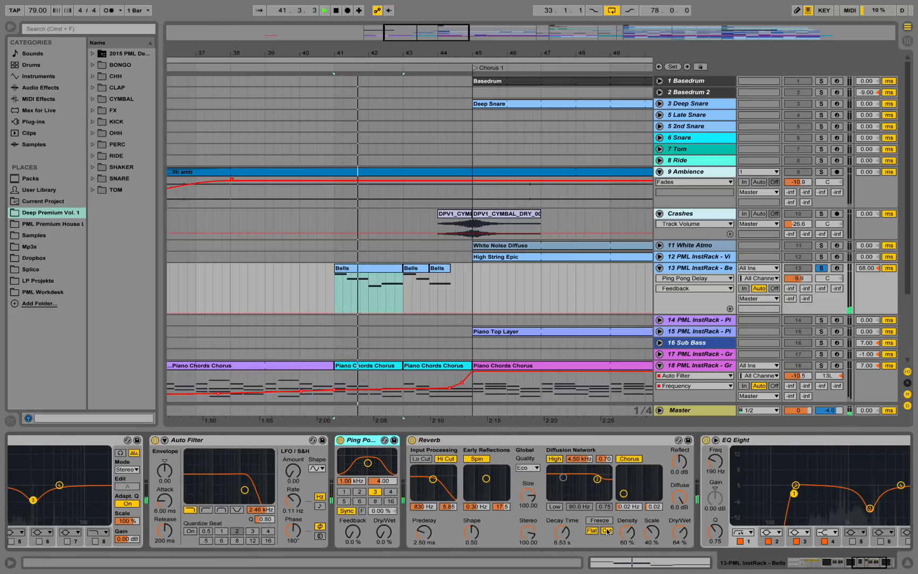
{"action": "left_click", "coordinate": [412, 440]}
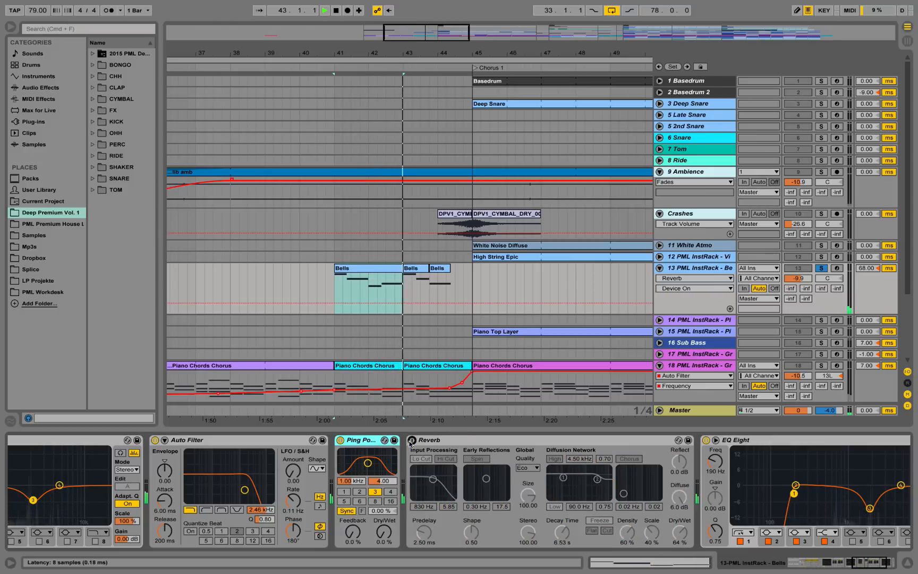
{"action": "left_click", "coordinate": [412, 440]}
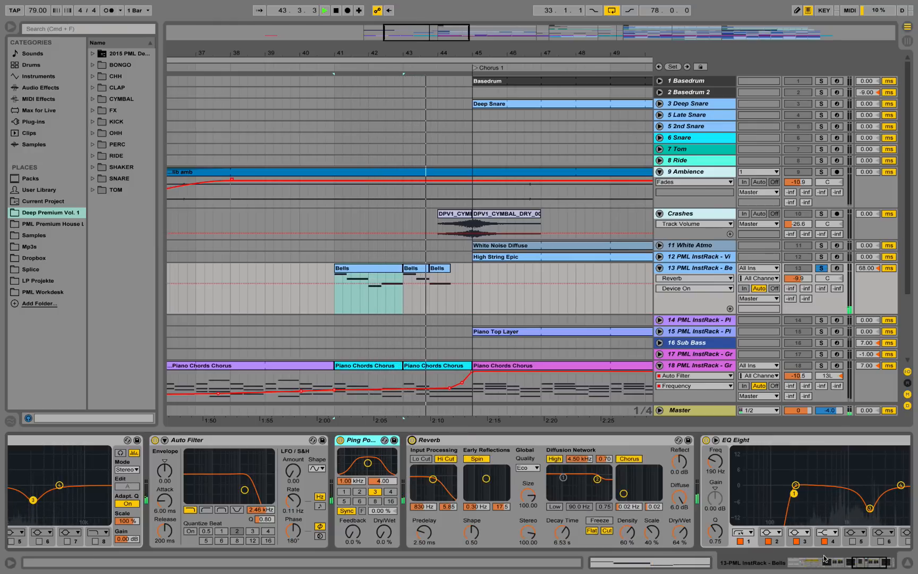
{"action": "scroll", "coordinate": [696, 498], "scroll_direction": "right", "scroll_amount": 5}
{"action": "key", "text": "space"}
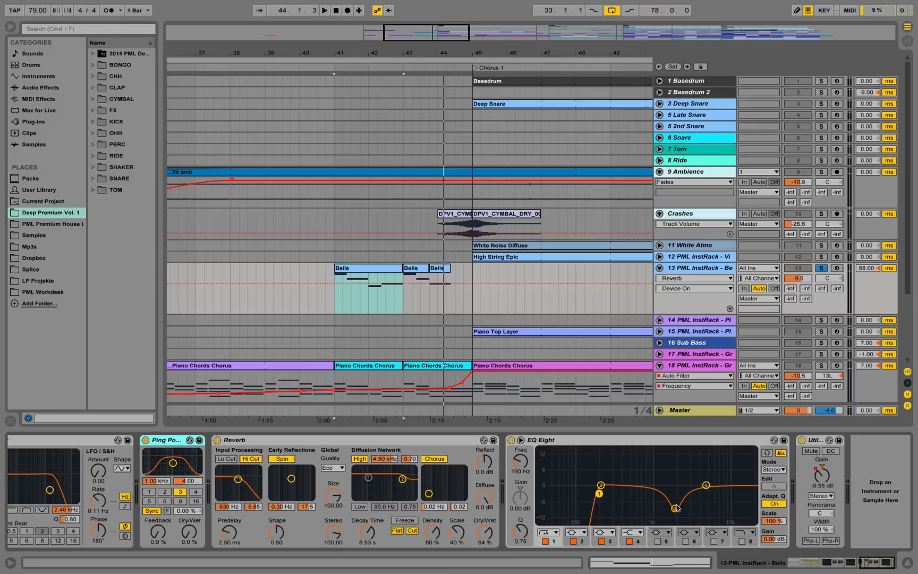
Step: Unsolo the Bells track and play all tracks together from bar 41 into bar 44
{"action": "left_click", "coordinate": [821, 268]}
{"action": "key", "text": "space"}
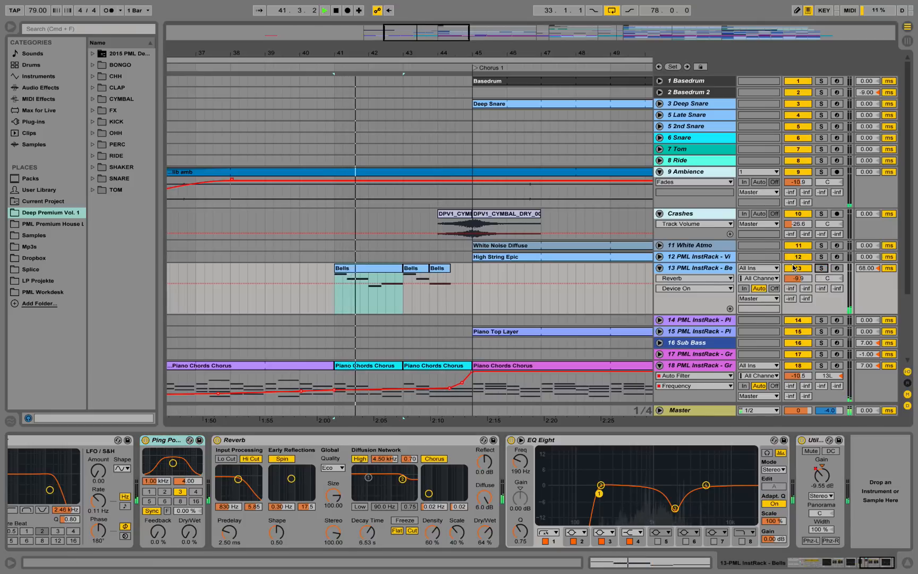
{"action": "scroll", "coordinate": [674, 275], "scroll_direction": "down", "scroll_amount": 3}
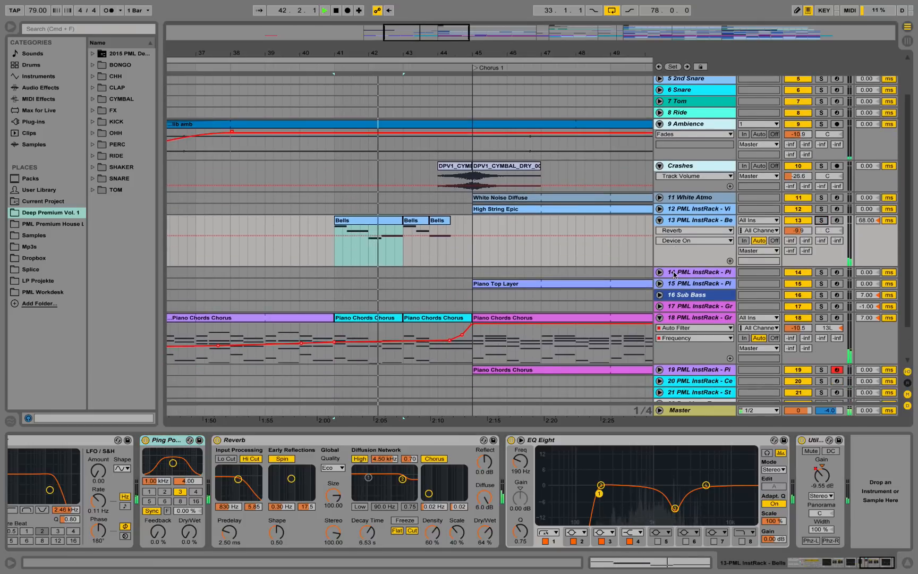
{"action": "scroll", "coordinate": [662, 281], "scroll_direction": "up", "scroll_amount": 2}
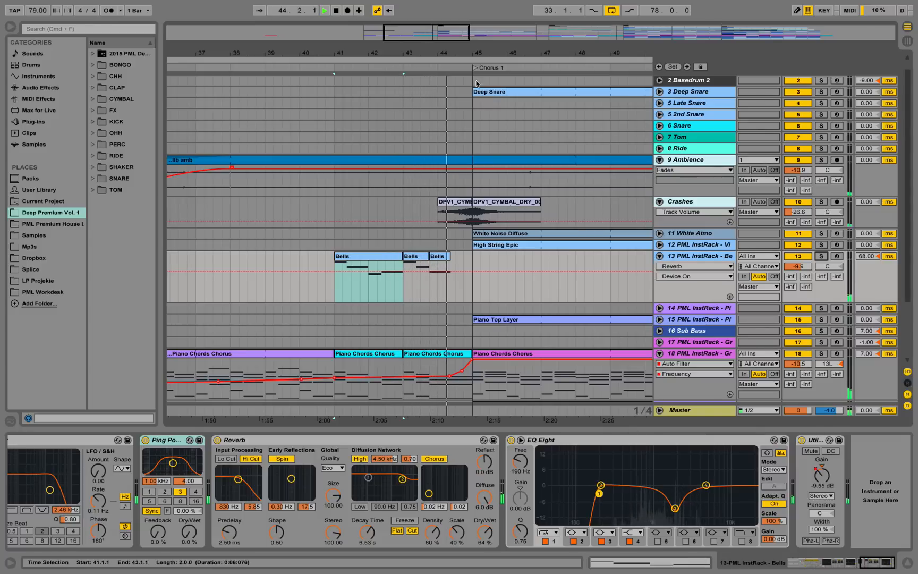
{"action": "key", "text": "space"}
Step: Open the notes of track 18's Piano Chords Chorus clip at bar 43, enlarge them and view the chords during playback
{"action": "left_click_drag", "start_coordinate": [462, 50], "coordinate": [490, 84]}
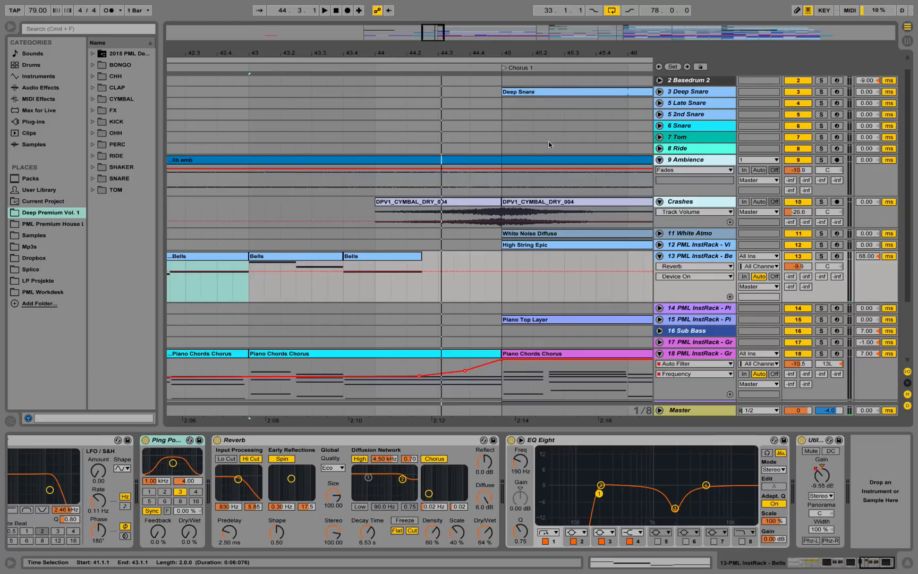
{"action": "scroll", "coordinate": [510, 133], "scroll_direction": "down", "scroll_amount": 2}
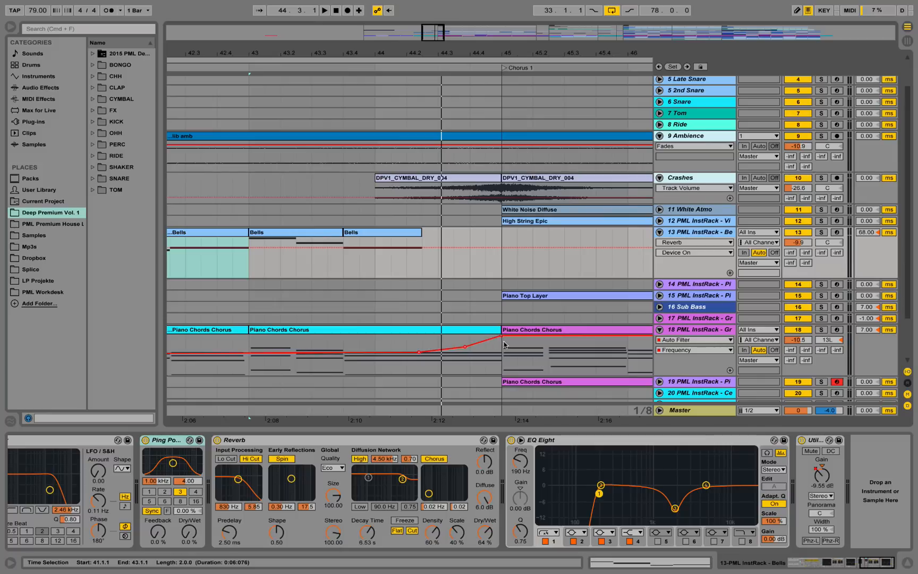
{"action": "left_click", "coordinate": [719, 332]}
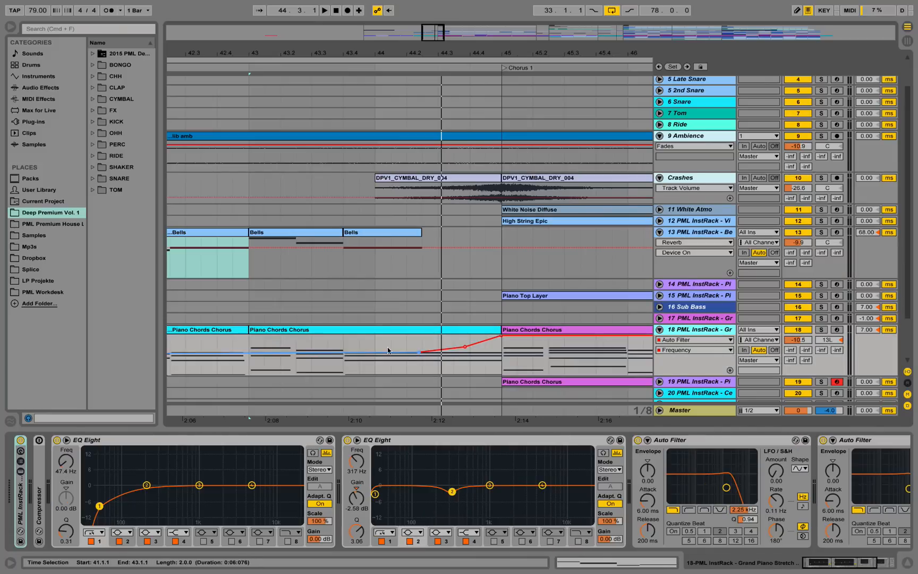
{"action": "double_click", "coordinate": [360, 328]}
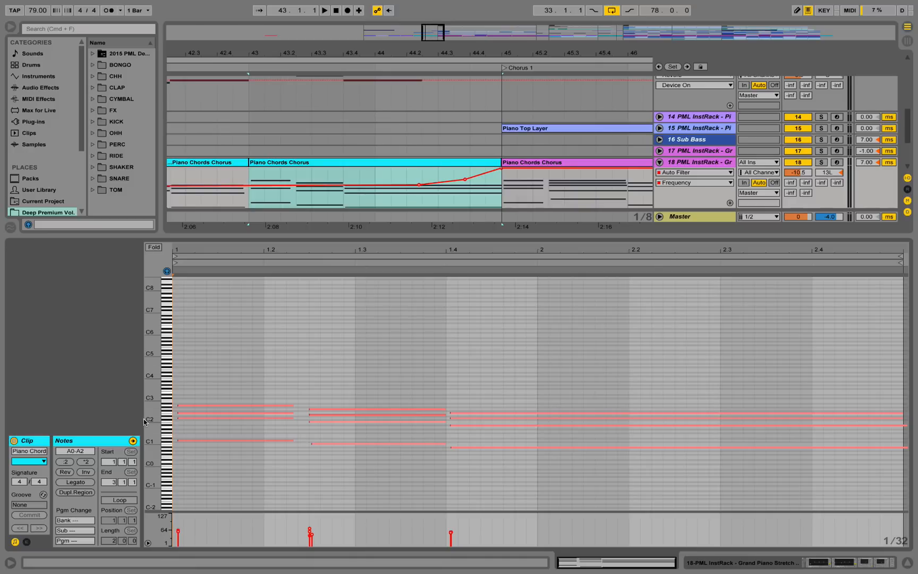
{"action": "left_click_drag", "start_coordinate": [159, 420], "coordinate": [195, 418]}
{"action": "key", "text": "space"}
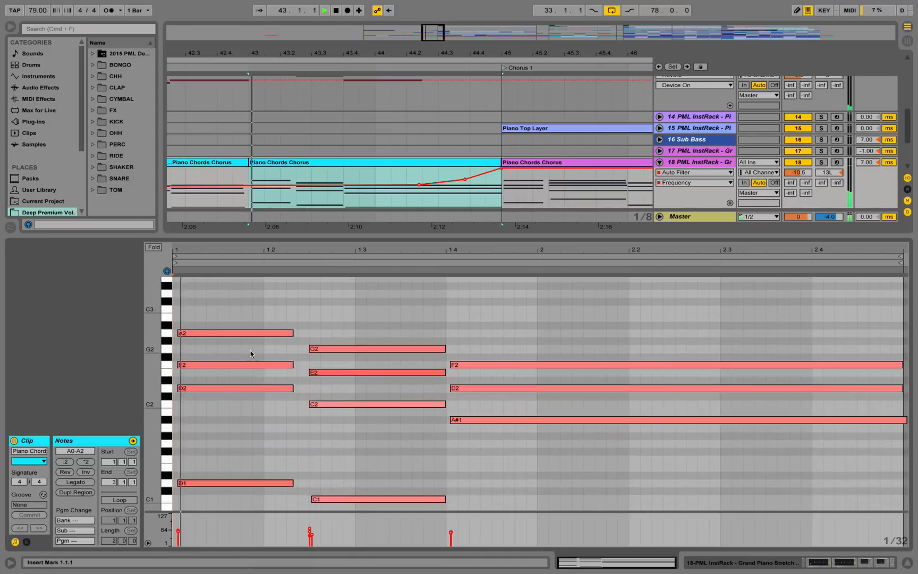
{"action": "scroll", "coordinate": [472, 359], "scroll_direction": "down", "scroll_amount": 3}
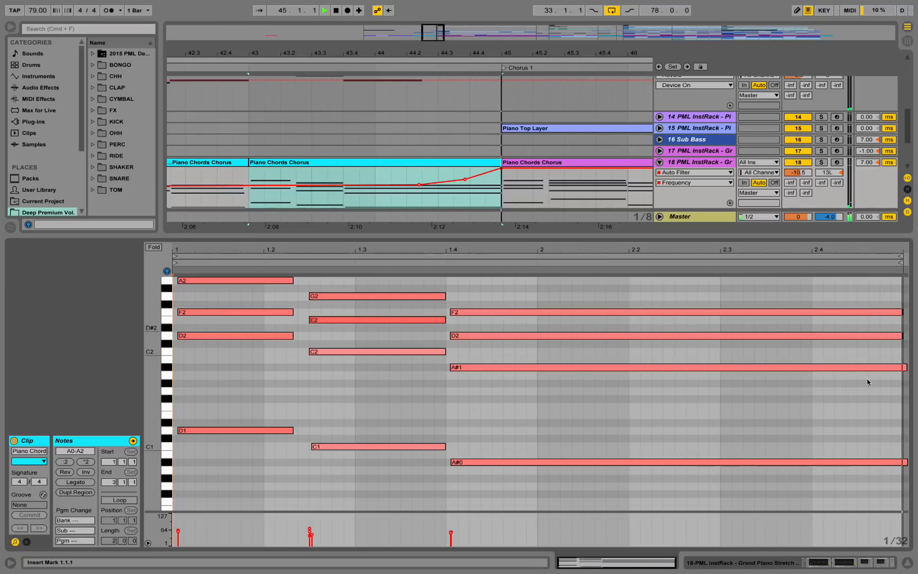
Step: Solo track 18 and play its clip from bar 43 while viewing the device chain through both Auto Filters and the Utility
{"action": "left_click", "coordinate": [866, 561]}
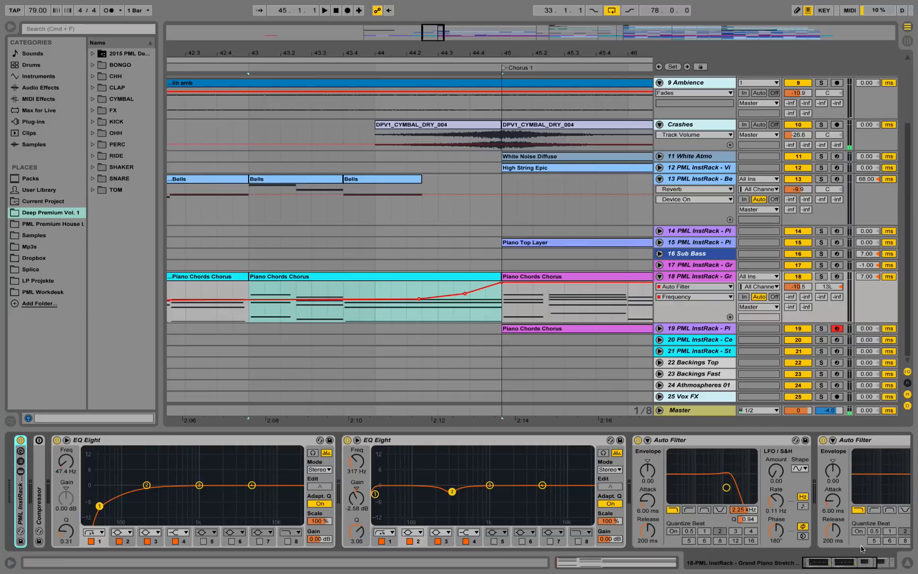
{"action": "left_click", "coordinate": [822, 277]}
{"action": "left_click", "coordinate": [344, 313]}
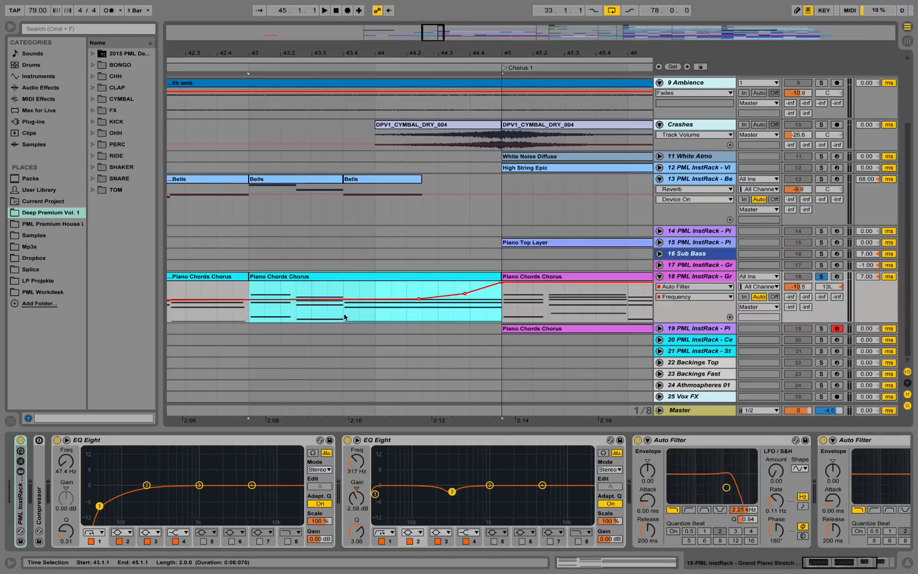
{"action": "key", "text": "space"}
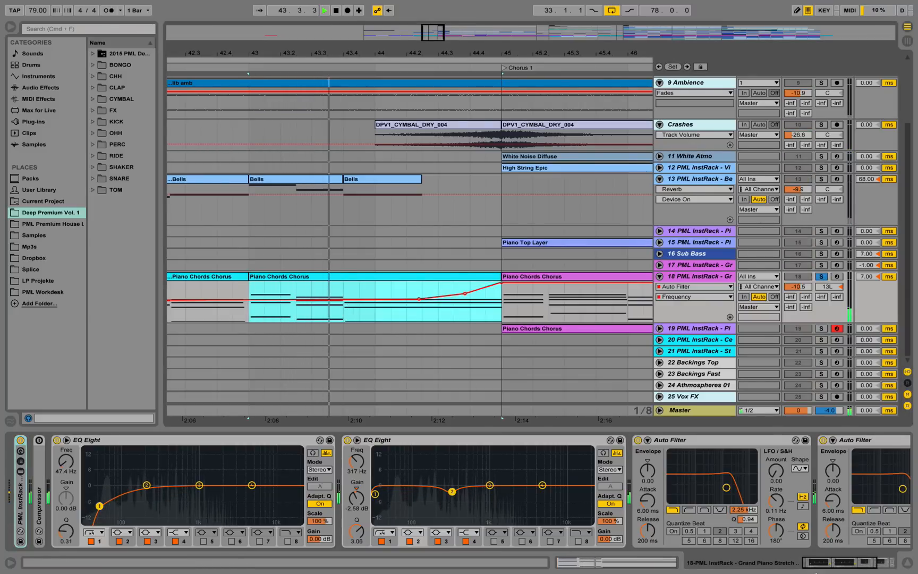
{"action": "left_click", "coordinate": [857, 569]}
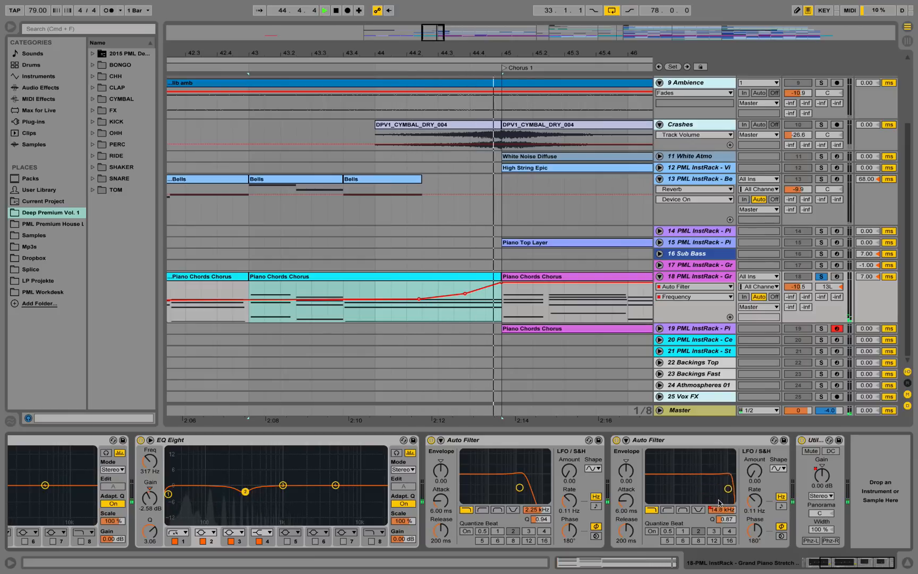
{"action": "key", "text": "space"}
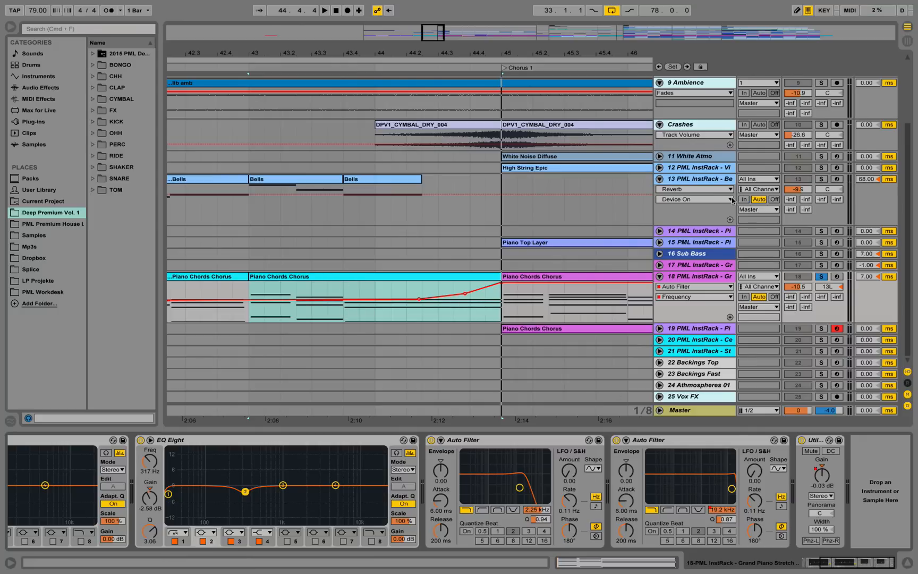
Step: Solo the Crashes track and play its second cymbal clip from bar 45
{"action": "scroll", "coordinate": [732, 200], "scroll_direction": "up", "scroll_amount": 5}
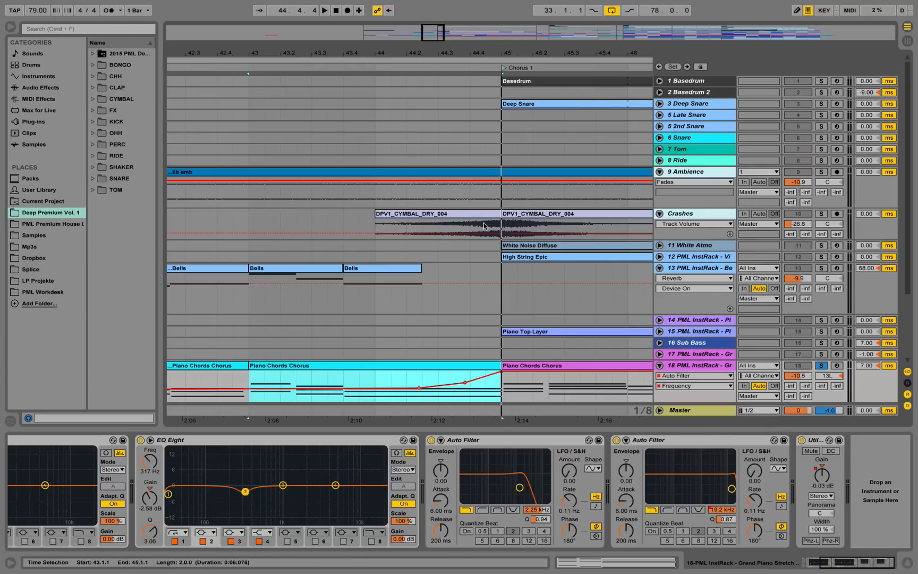
{"action": "left_click", "coordinate": [447, 216]}
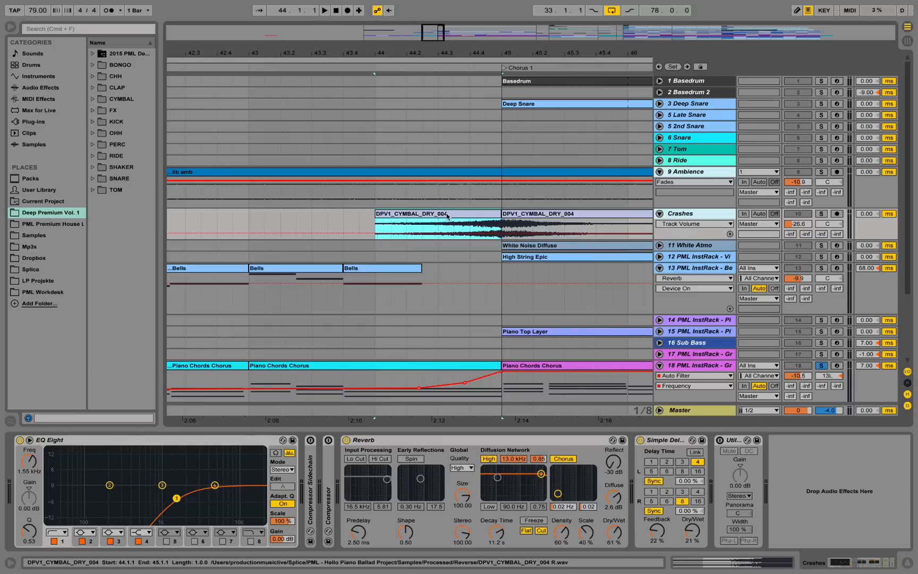
{"action": "left_click", "coordinate": [822, 214]}
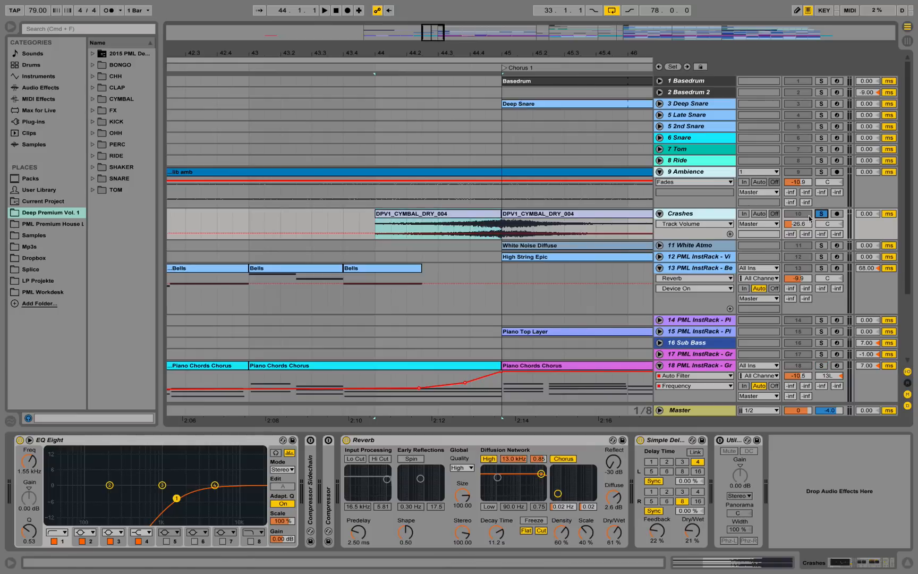
{"action": "left_click", "coordinate": [508, 230]}
{"action": "key", "text": "space"}
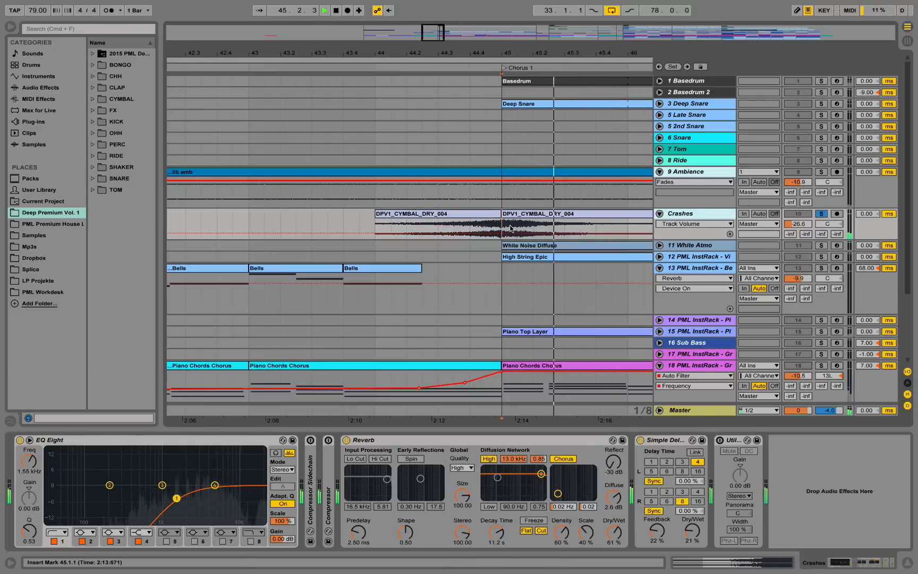
Step: View the waveform of the reversed cymbal clip at bar 44 during playback, return to the device chain and replay it
{"action": "double_click", "coordinate": [390, 220]}
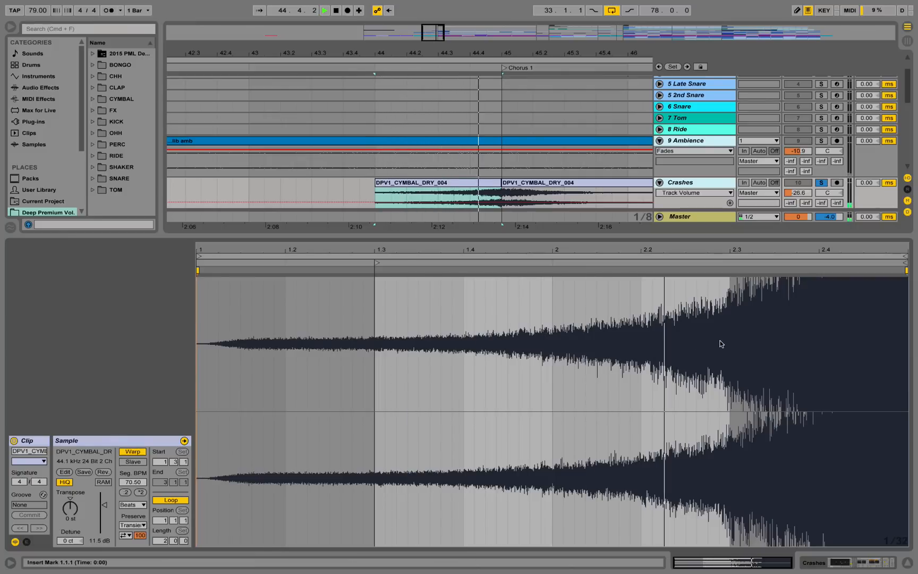
{"action": "left_click", "coordinate": [837, 563]}
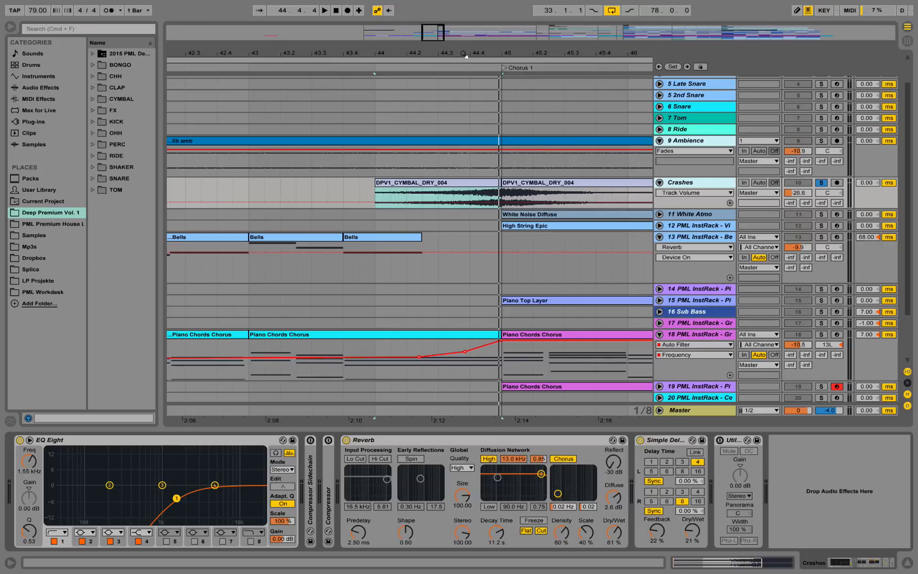
{"action": "left_click_drag", "start_coordinate": [464, 54], "coordinate": [390, 54]}
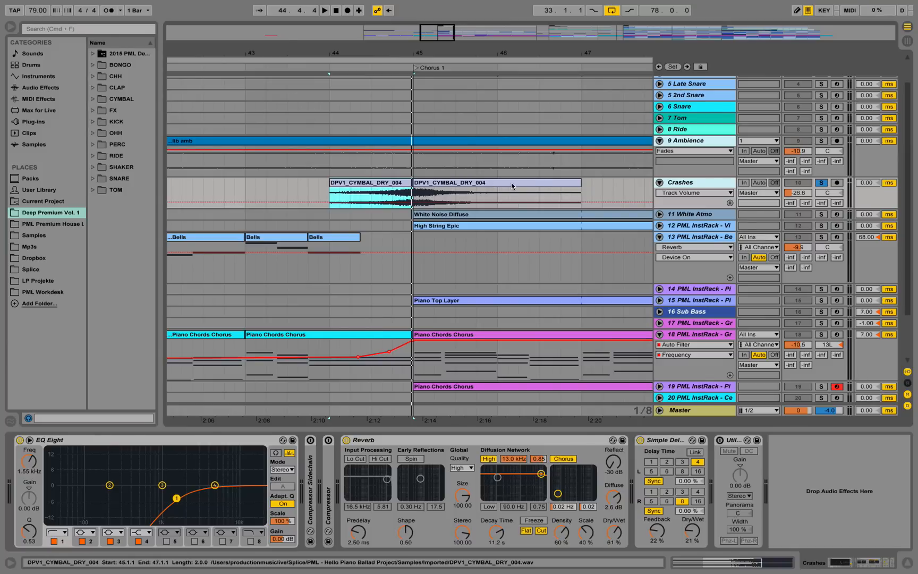
{"action": "key", "text": "space"}
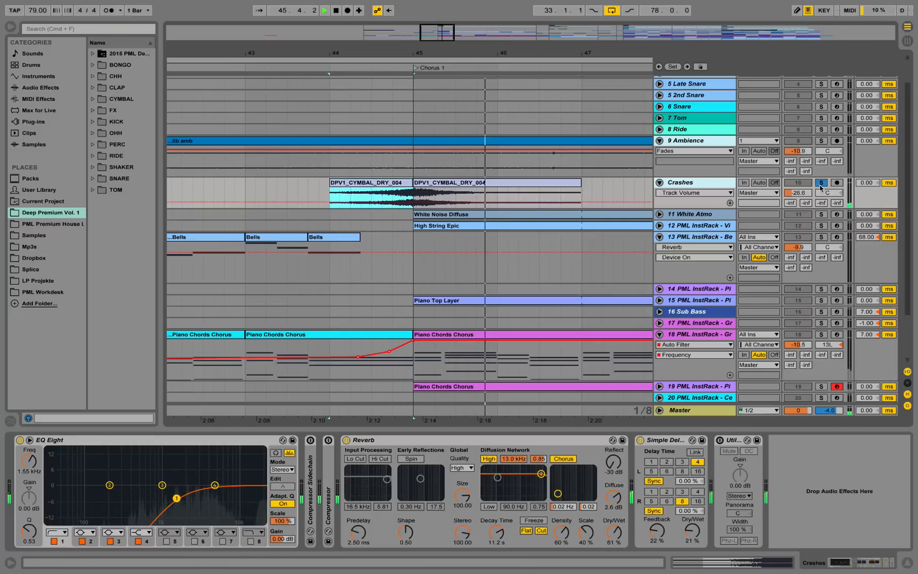
Step: Unsolo the Crashes track and play the full mix through the start of Chorus 1 while viewing the lower tracks
{"action": "left_click", "coordinate": [820, 183]}
{"action": "scroll", "coordinate": [702, 244], "scroll_direction": "up", "scroll_amount": 2}
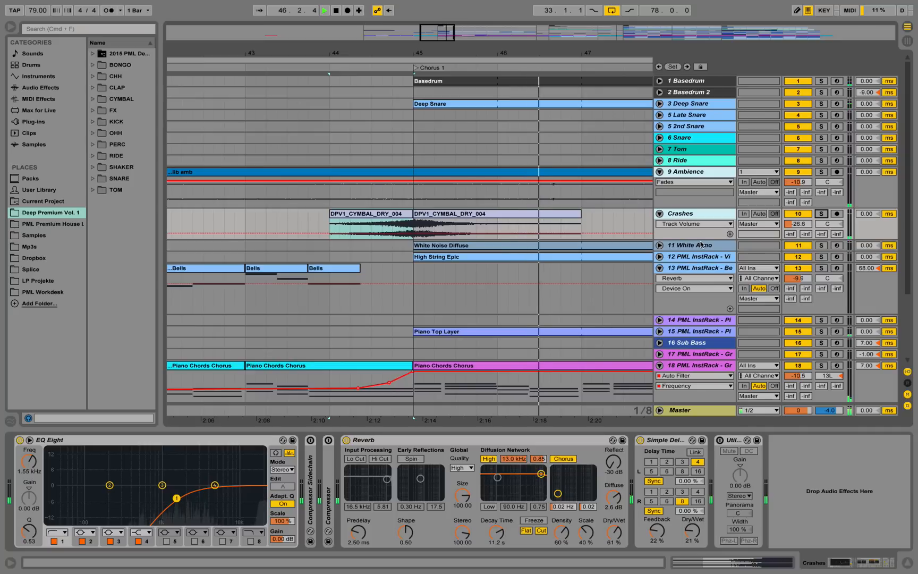
{"action": "scroll", "coordinate": [634, 269], "scroll_direction": "down", "scroll_amount": 1}
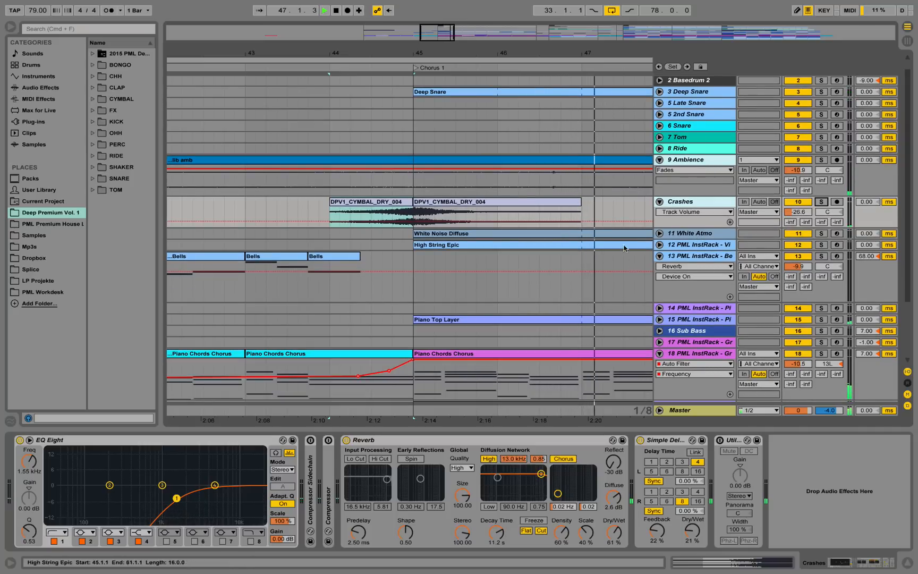
{"action": "left_click_drag", "start_coordinate": [498, 55], "coordinate": [402, 22]}
{"action": "scroll", "coordinate": [431, 235], "scroll_direction": "down", "scroll_amount": 3}
{"action": "scroll", "coordinate": [431, 234], "scroll_direction": "down", "scroll_amount": 3}
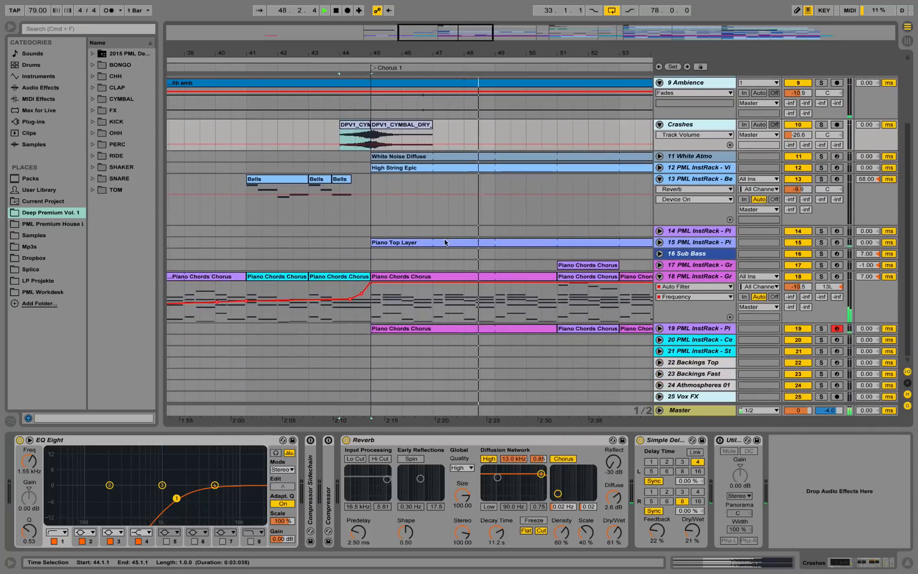
{"action": "key", "text": "space"}
Step: Unfold track 19, solo track 18 and play its Piano Chords Chorus clip from bar 45
{"action": "left_click", "coordinate": [659, 328]}
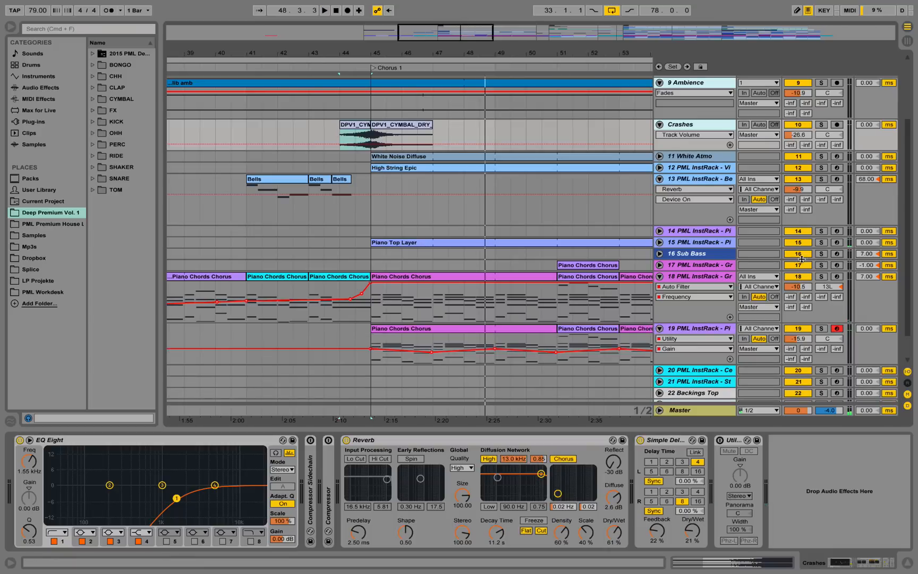
{"action": "left_click", "coordinate": [821, 277]}
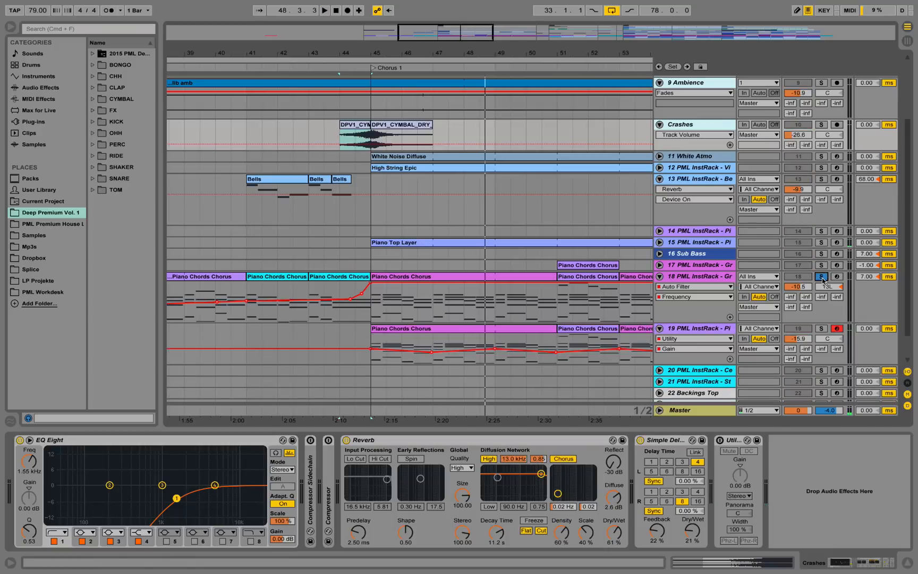
{"action": "left_click", "coordinate": [371, 299]}
{"action": "key", "text": "space"}
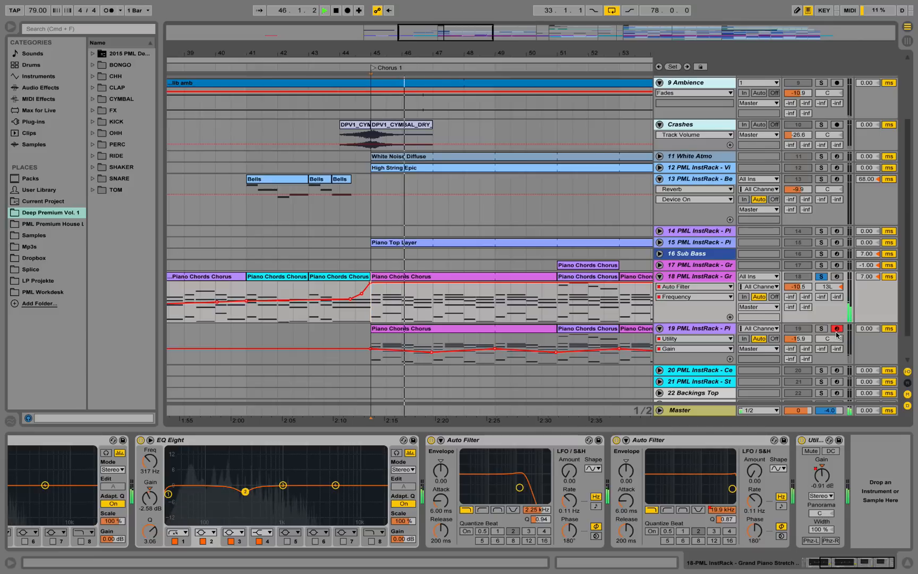
Step: Solo track 19, display its Piano Stretch instrument rack and play its chords from bar 45
{"action": "left_click", "coordinate": [821, 329]}
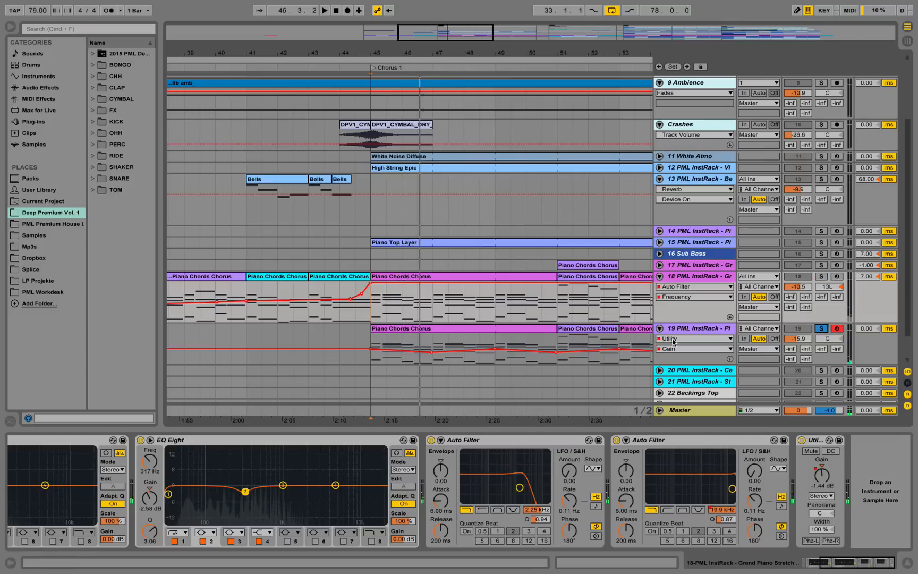
{"action": "left_click", "coordinate": [677, 329]}
{"action": "key", "text": "space"}
{"action": "key", "text": "space"}
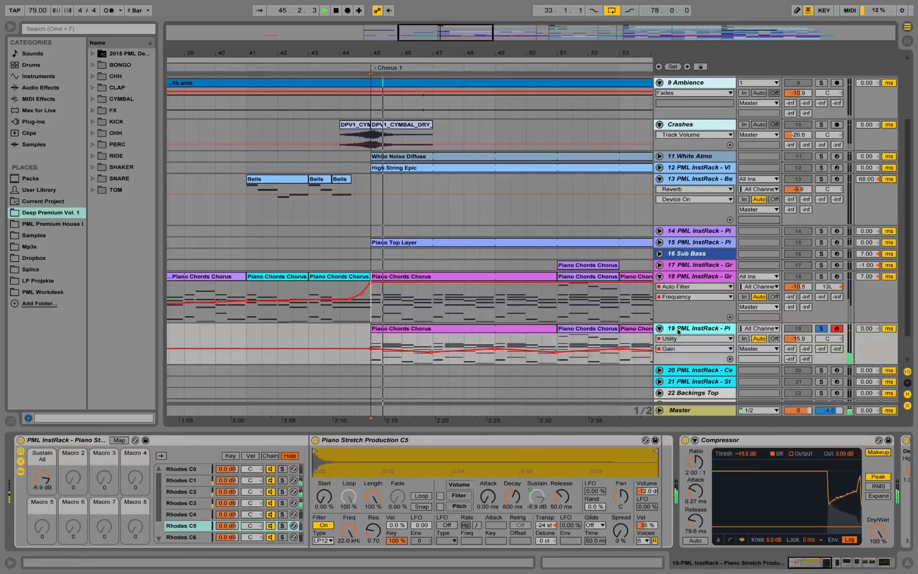
{"action": "key", "text": "space"}
{"action": "key", "text": "space"}
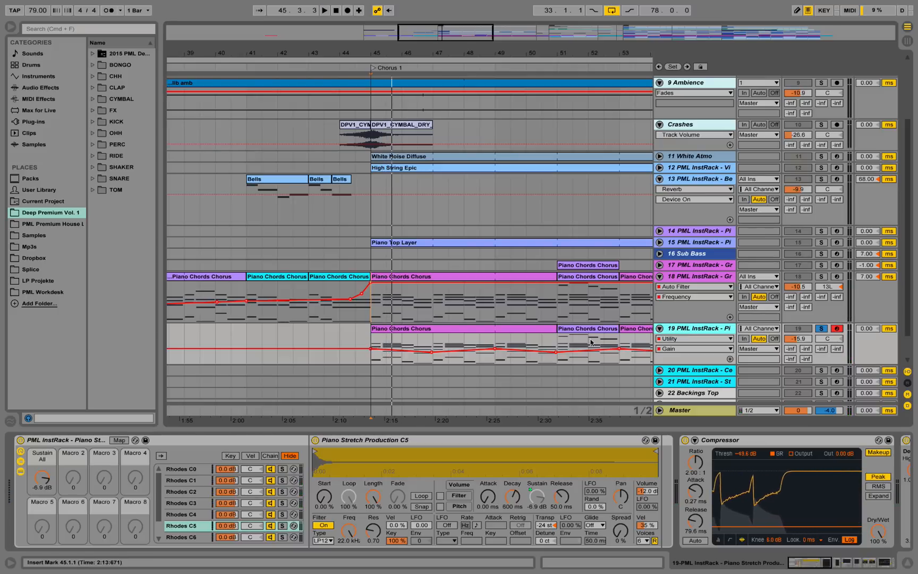
Step: Collapse track 19's instrument rack to show its effects and play the track from bar 45
{"action": "double_click", "coordinate": [83, 440]}
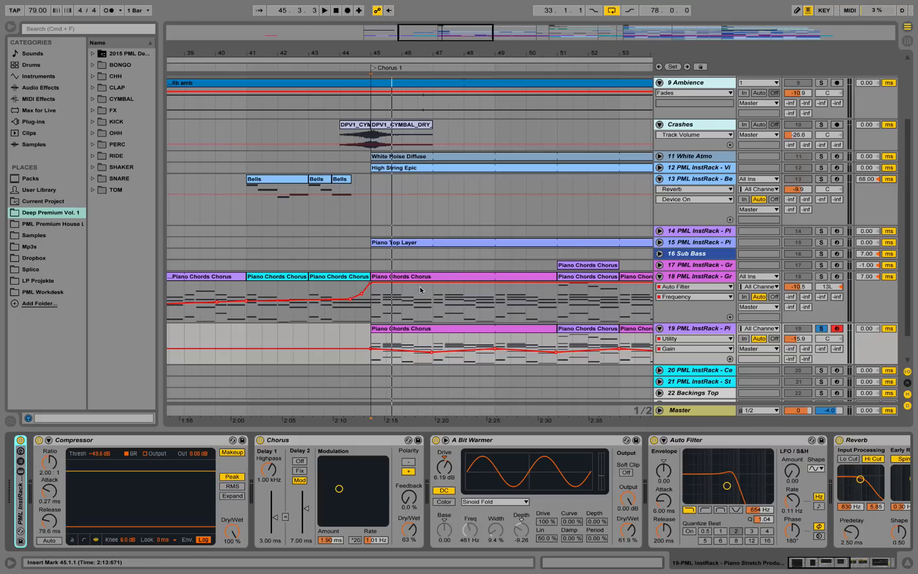
{"action": "left_click", "coordinate": [375, 306]}
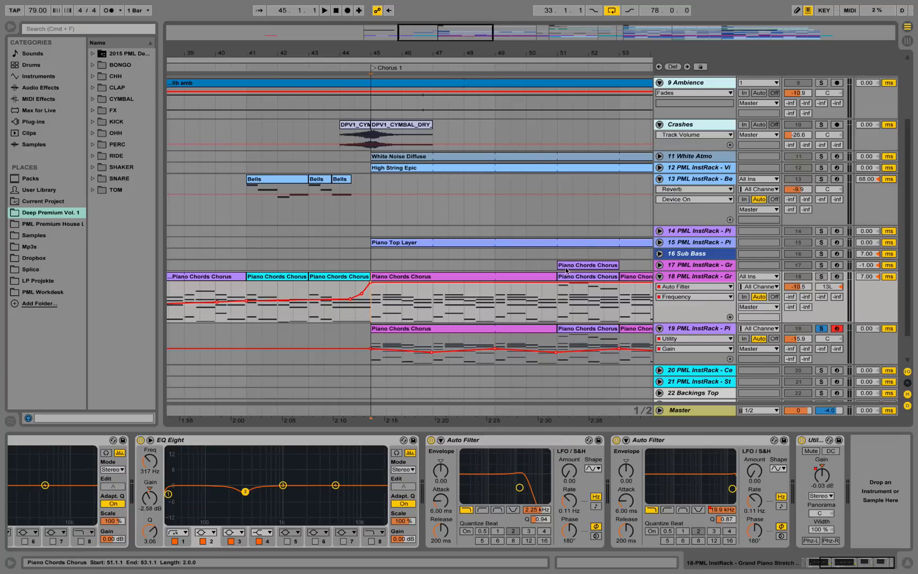
{"action": "left_click", "coordinate": [371, 341]}
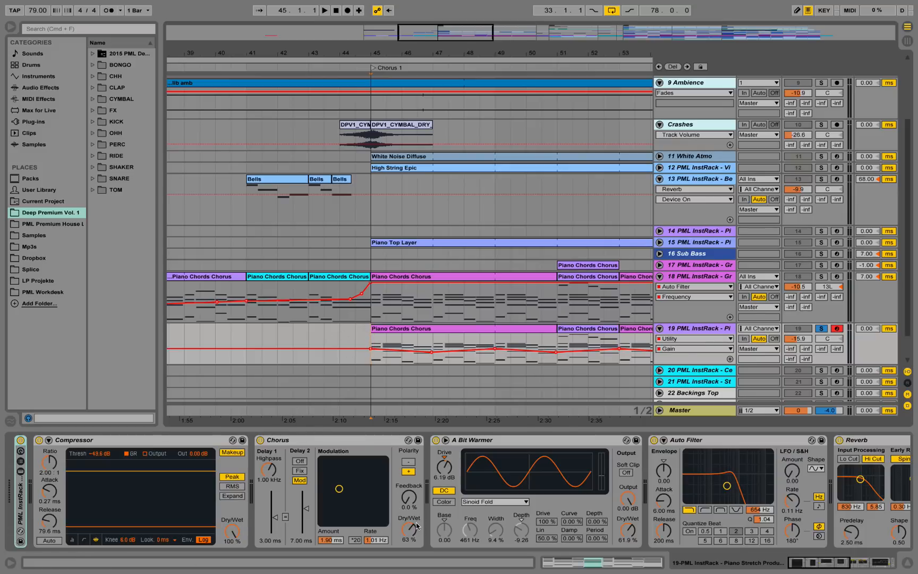
{"action": "key", "text": "space"}
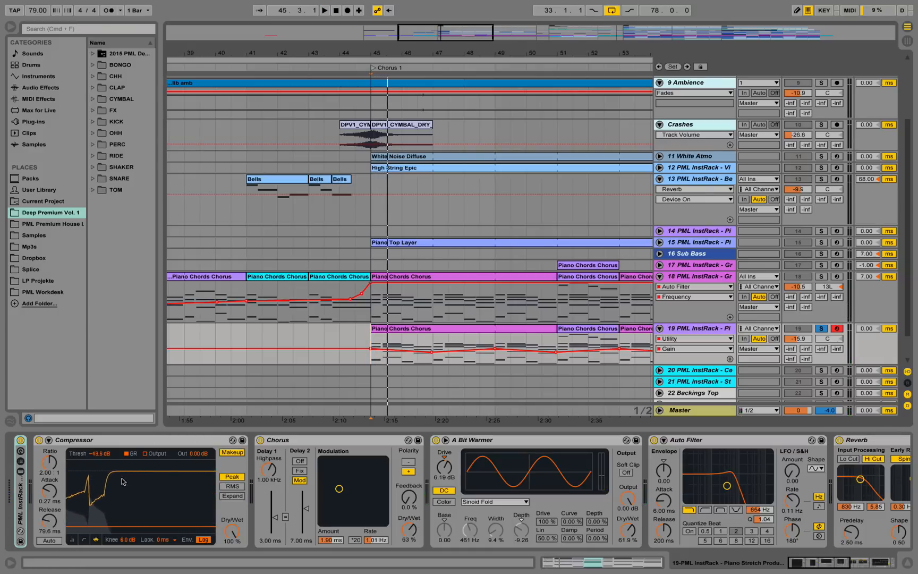
Step: Compare track 19 with its Compressor bypassed and re-enabled, playing the chords from bar 45
{"action": "left_click", "coordinate": [39, 440]}
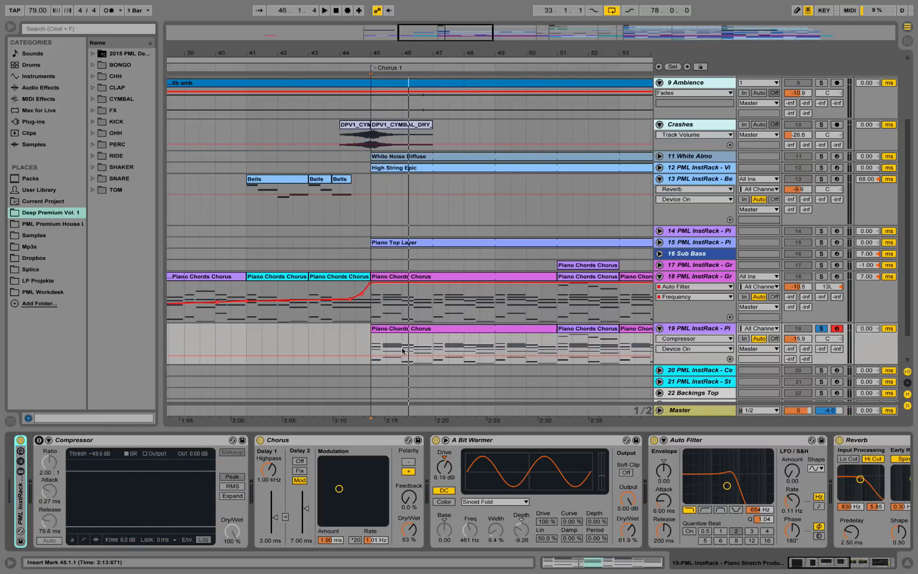
{"action": "left_click", "coordinate": [38, 440]}
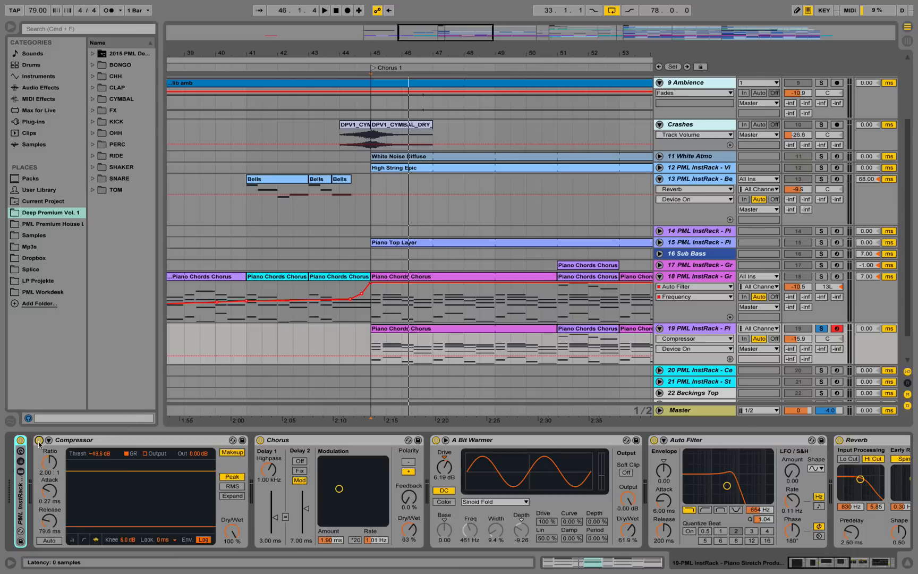
{"action": "key", "text": "space"}
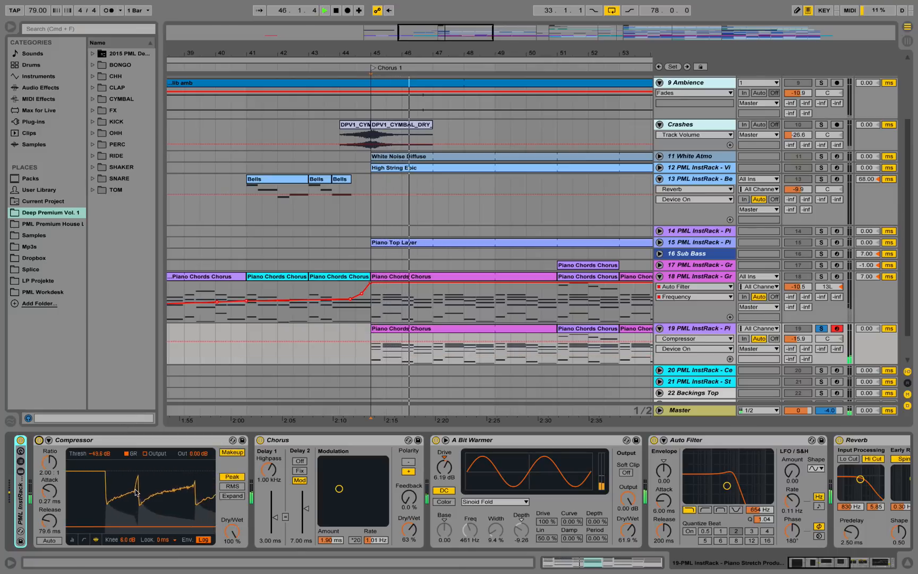
{"action": "key", "text": "space"}
{"action": "left_click", "coordinate": [84, 541]}
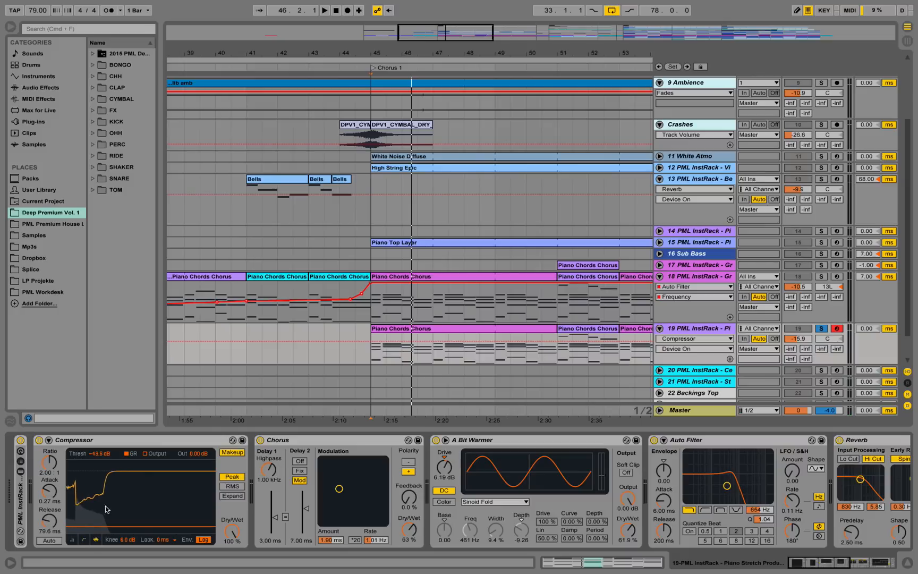
{"action": "key", "text": "space"}
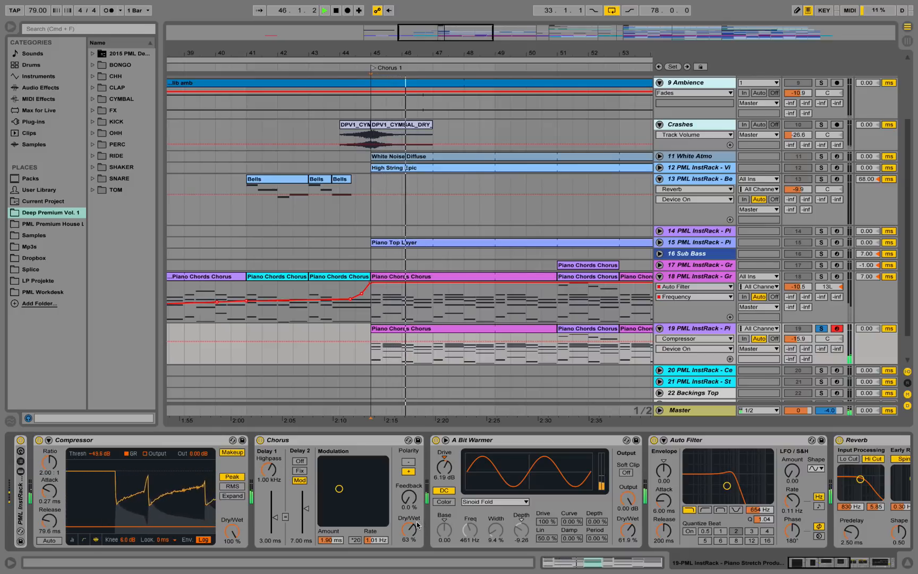
Step: Bypass track 19's Chorus during playback, re-enable it and replay the chords from bar 45
{"action": "left_click", "coordinate": [261, 441]}
{"action": "key", "text": "space"}
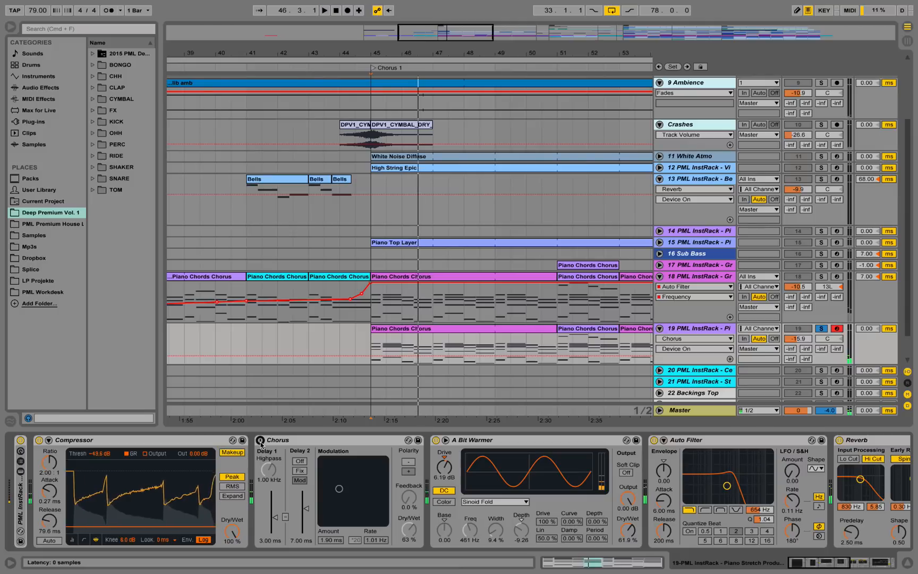
{"action": "left_click", "coordinate": [260, 441]}
{"action": "key", "text": "space"}
{"action": "key", "text": "space"}
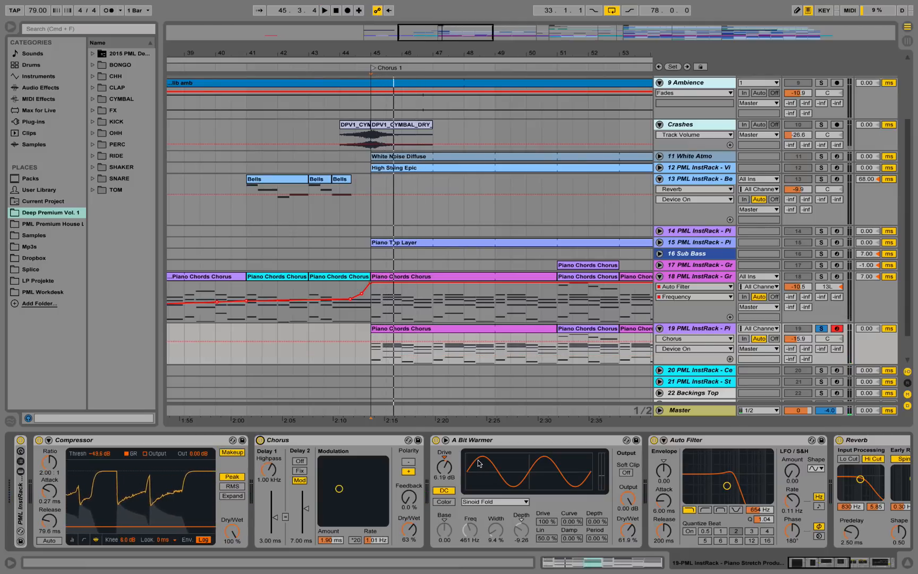
Step: Play track 19 from bar 45 with A Bit Warmer bypassed, and switch the device back on to compare
{"action": "left_click", "coordinate": [437, 440]}
{"action": "key", "text": "space"}
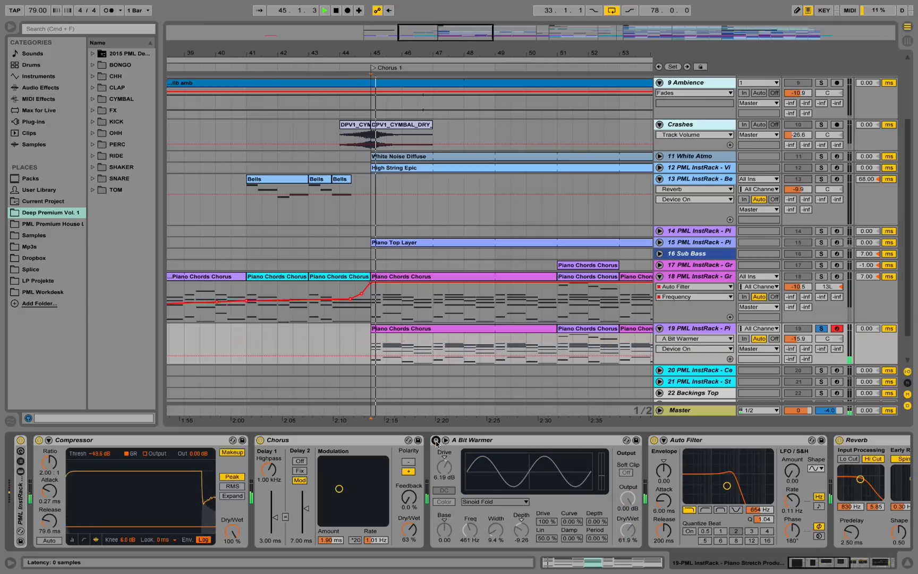
{"action": "left_click", "coordinate": [436, 440]}
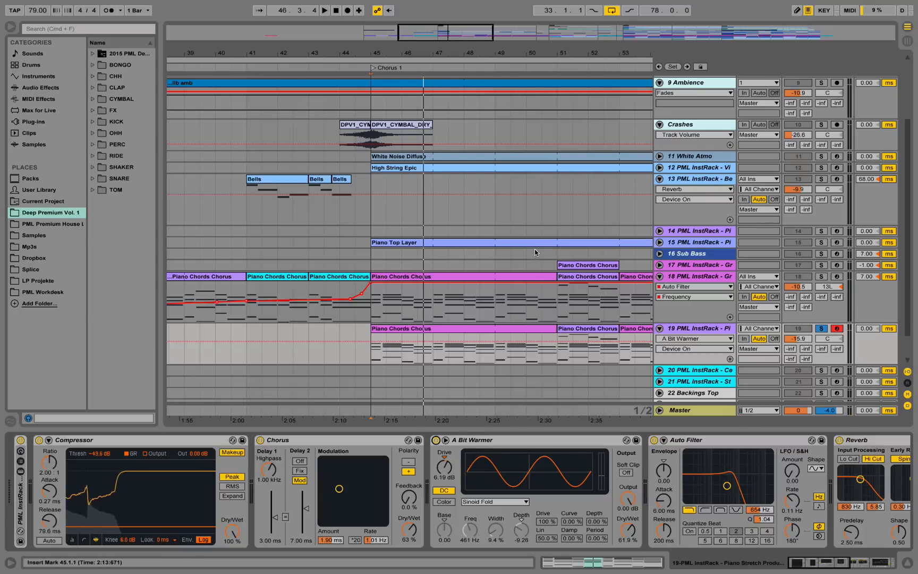
Step: Examine the rest of track 19's device chain from Auto Filter to Utility, including EQ Eight's mid and side curves
{"action": "scroll", "coordinate": [471, 157], "scroll_direction": "right", "scroll_amount": 3}
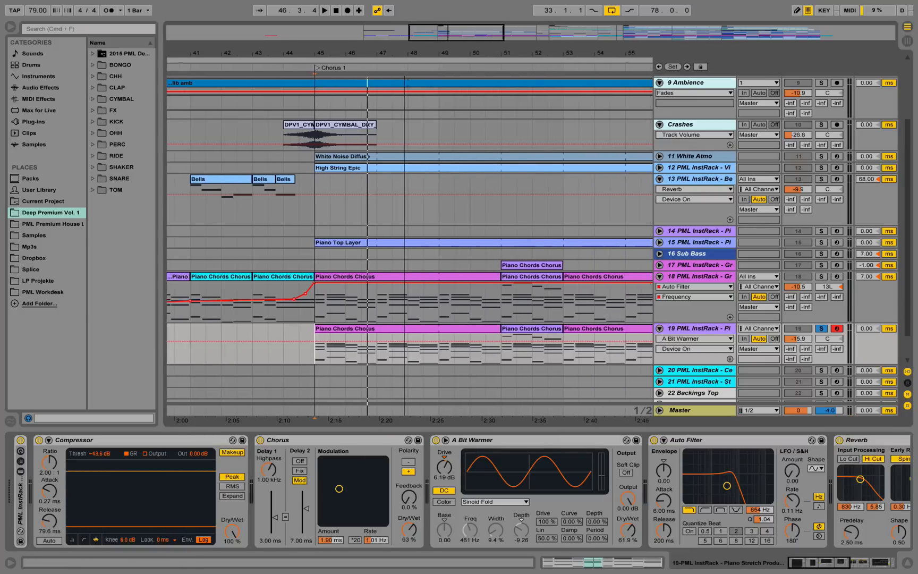
{"action": "left_click_drag", "start_coordinate": [404, 54], "coordinate": [388, 53]}
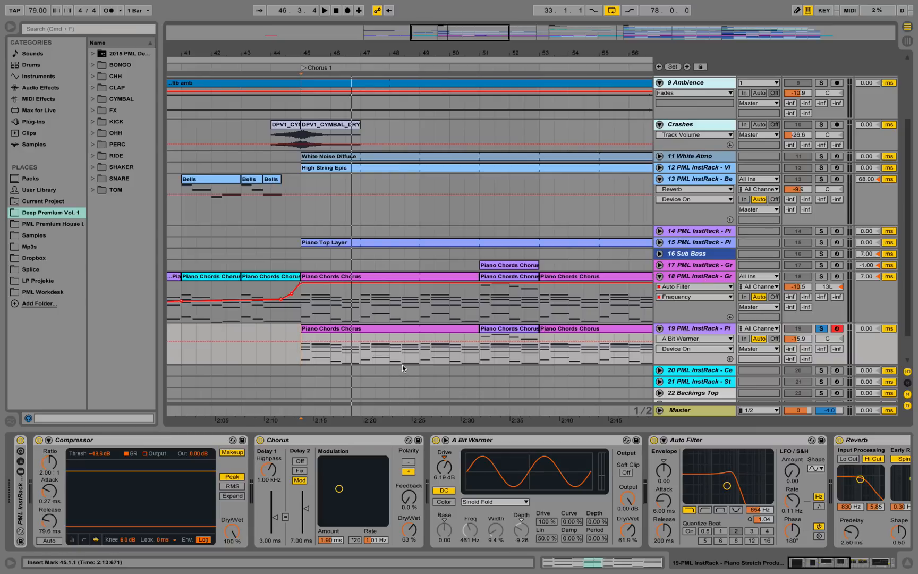
{"action": "left_click", "coordinate": [705, 444]}
{"action": "left_click_drag", "start_coordinate": [833, 569], "coordinate": [843, 566]}
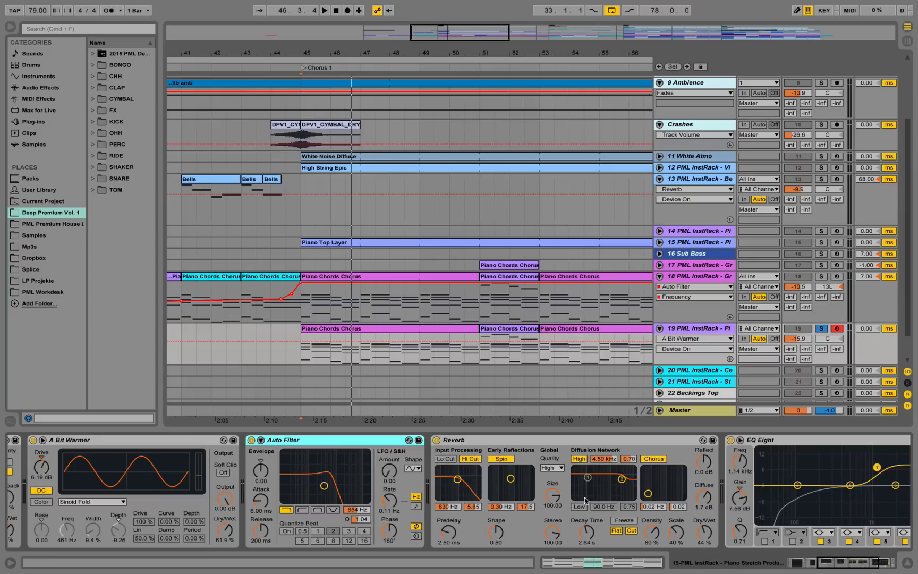
{"action": "left_click", "coordinate": [893, 570]}
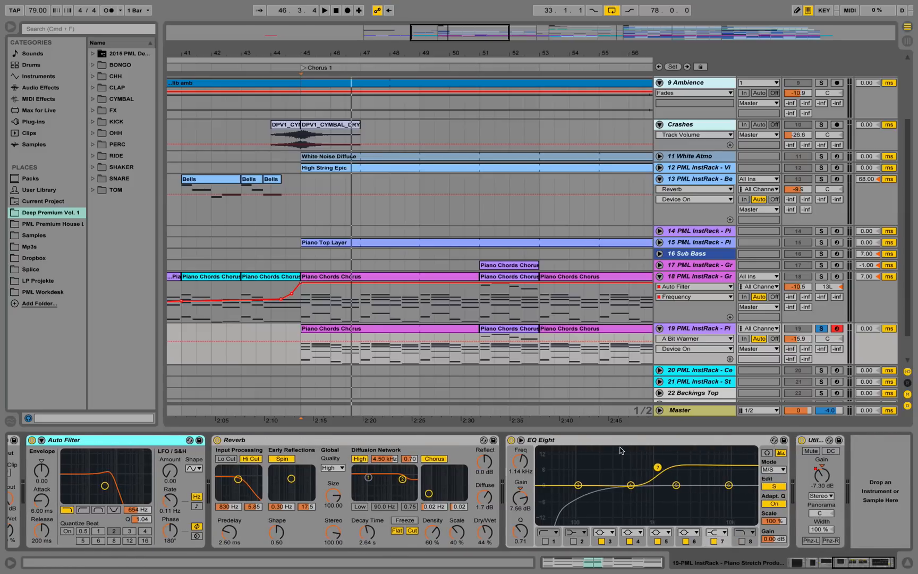
{"action": "left_click", "coordinate": [772, 486]}
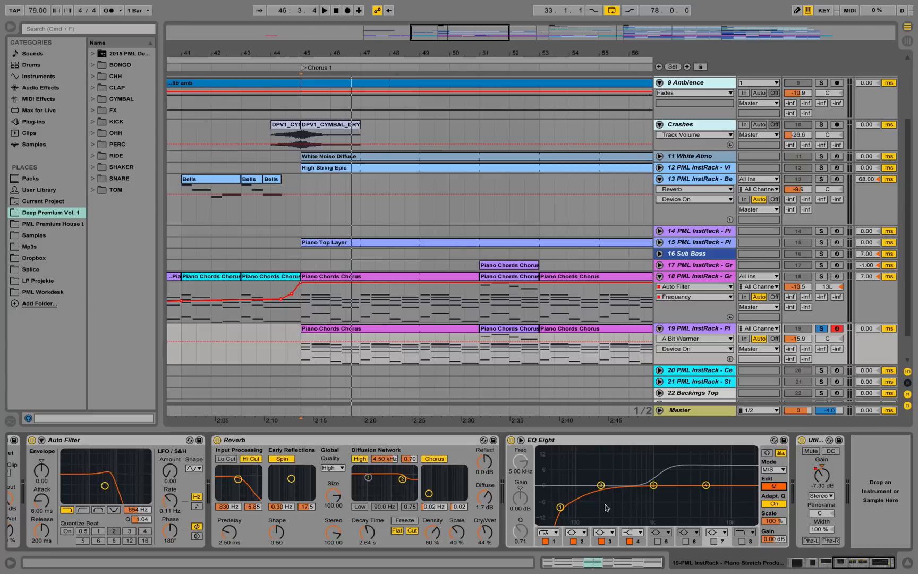
{"action": "left_click", "coordinate": [773, 487]}
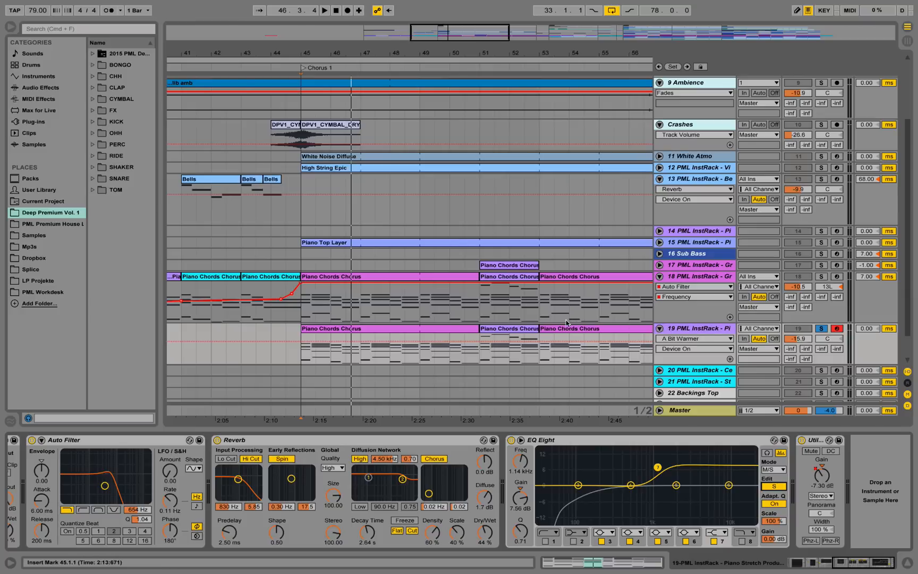
Step: Play track 19's chords clip from bar 45, compare it with track 18 soloed alone and together, and clear the solos
{"action": "left_click", "coordinate": [348, 328]}
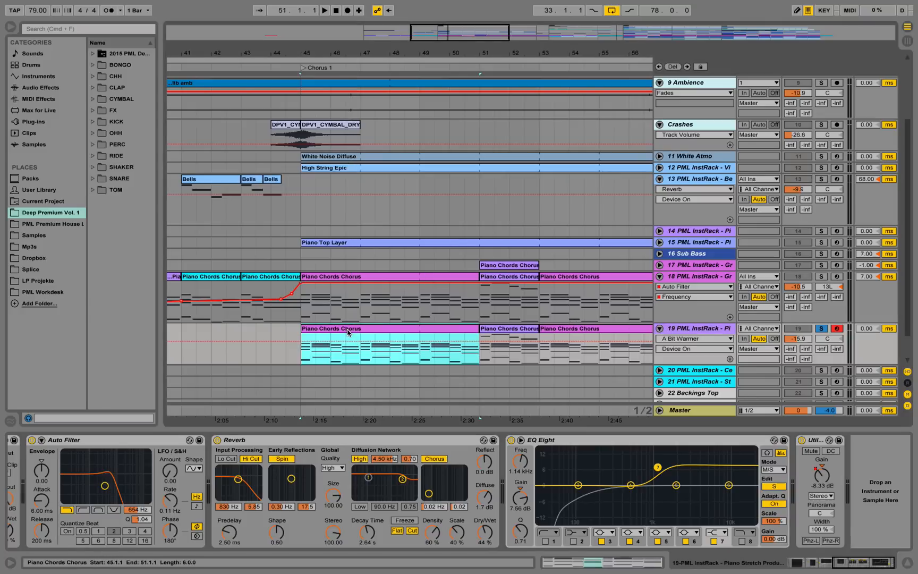
{"action": "key", "text": "space"}
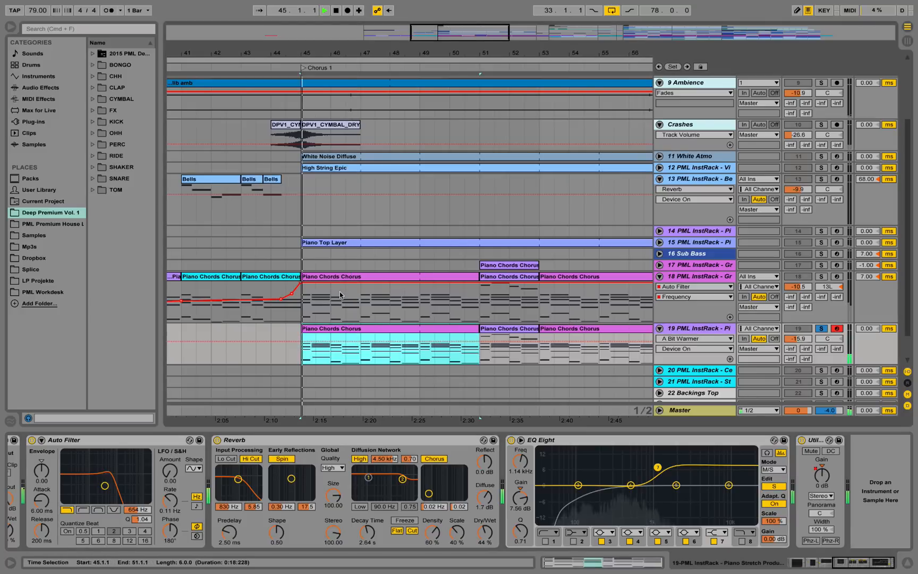
{"action": "left_click", "coordinate": [821, 276]}
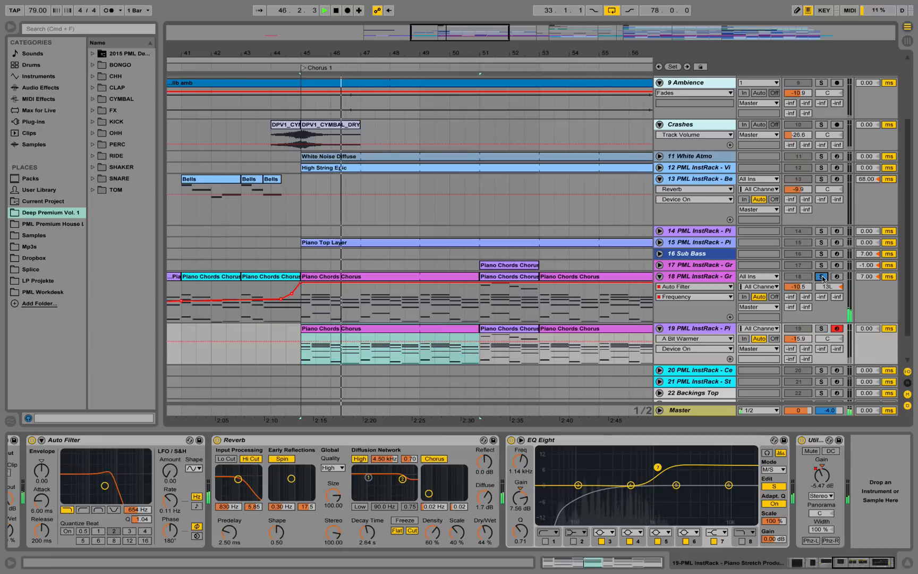
{"action": "left_click", "coordinate": [821, 329]}
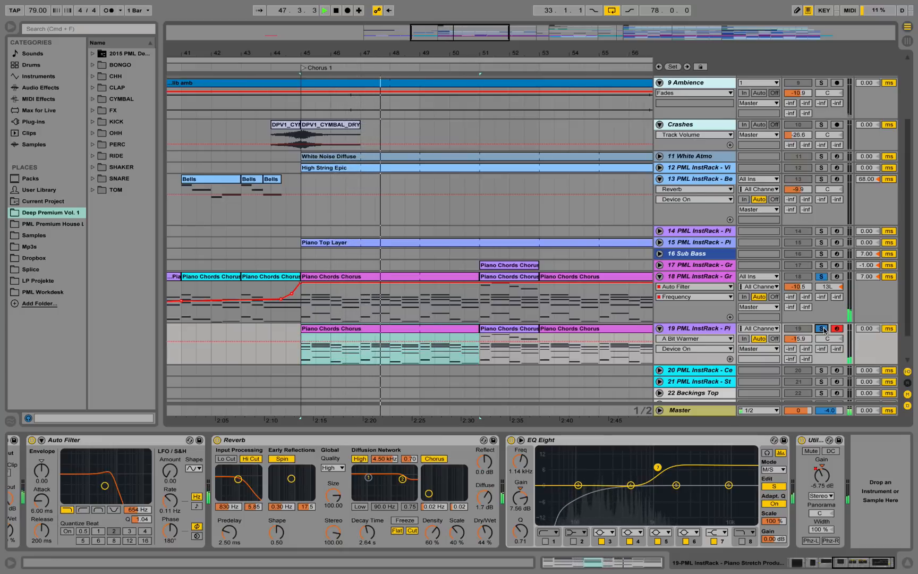
{"action": "left_click", "coordinate": [822, 329]}
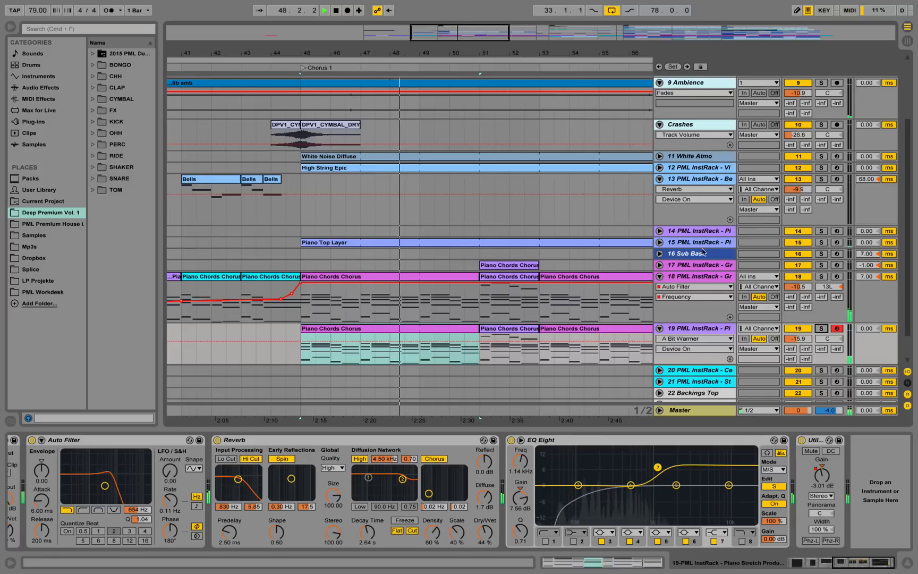
Step: Unfold track 15 to show its Piano Top Layer notes and stop playback
{"action": "left_click", "coordinate": [659, 241]}
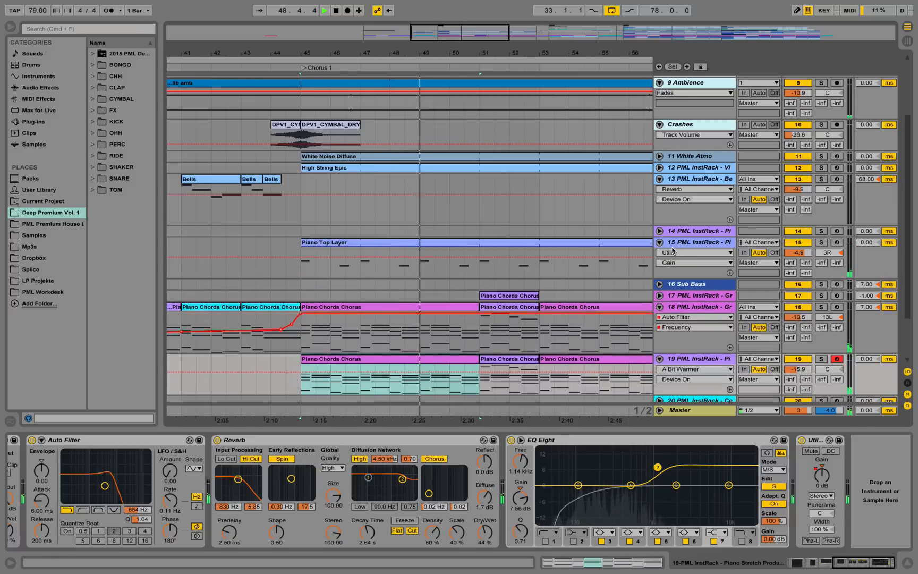
{"action": "scroll", "coordinate": [675, 248], "scroll_direction": "down", "scroll_amount": 4}
{"action": "key", "text": "space"}
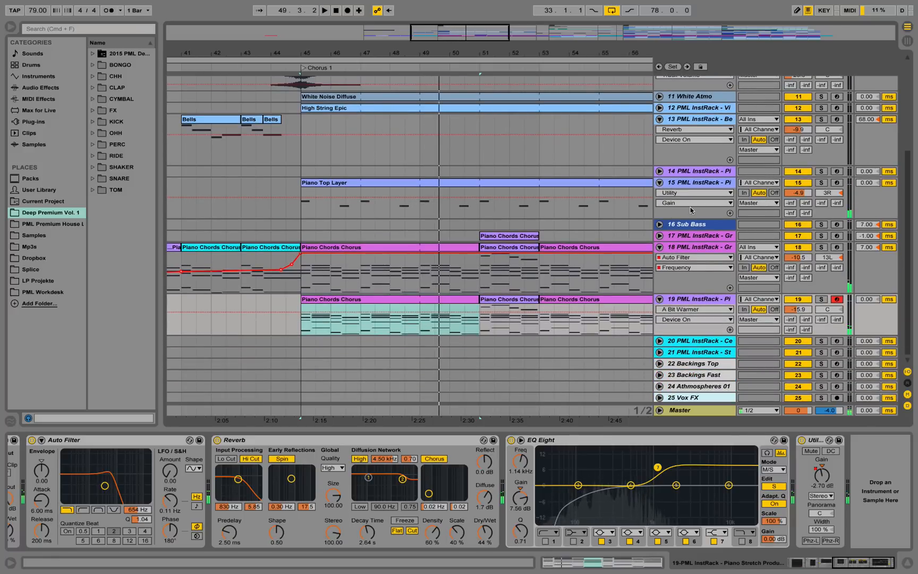
Step: Open track 15's Piano Top Layer clip to view its notes, play it, and return to the full arrangement
{"action": "left_click", "coordinate": [697, 187]}
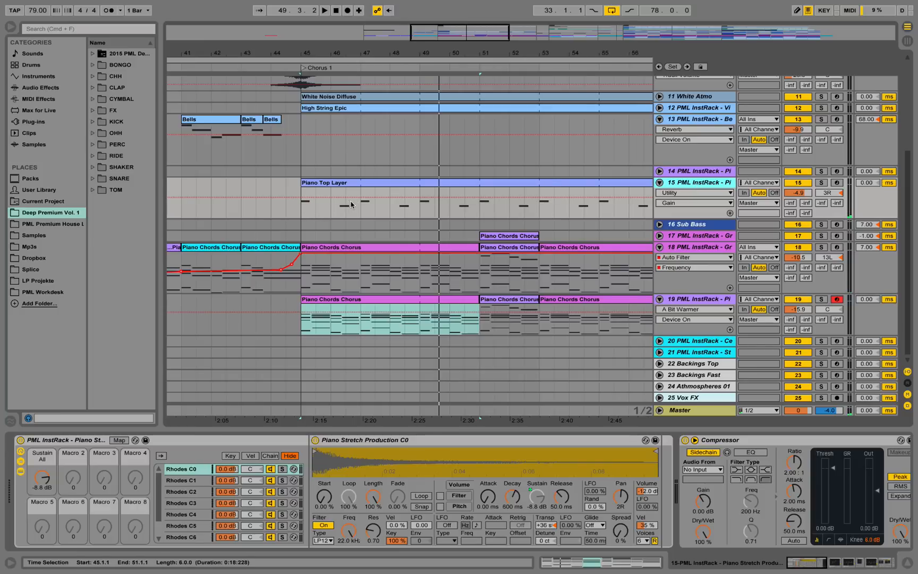
{"action": "double_click", "coordinate": [343, 180]}
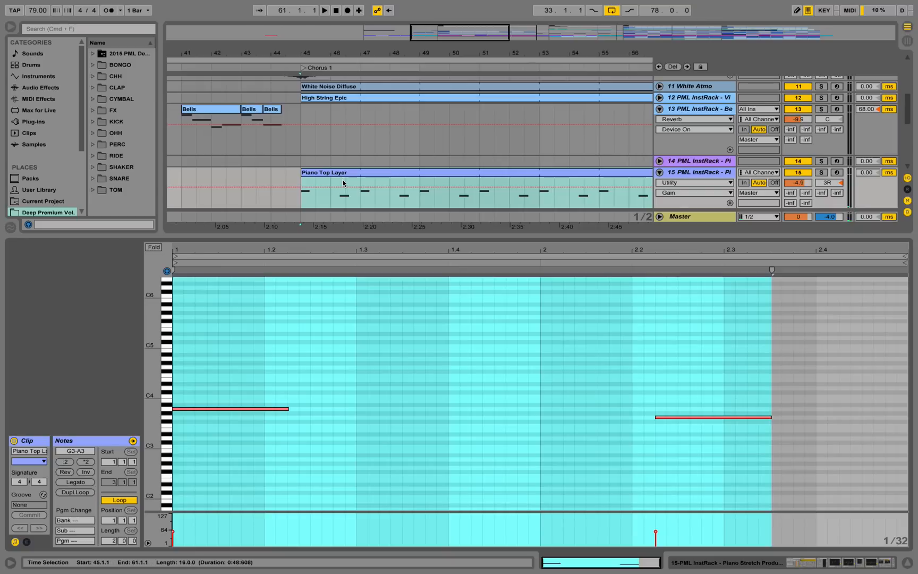
{"action": "left_click", "coordinate": [374, 346]}
{"action": "key", "text": "space"}
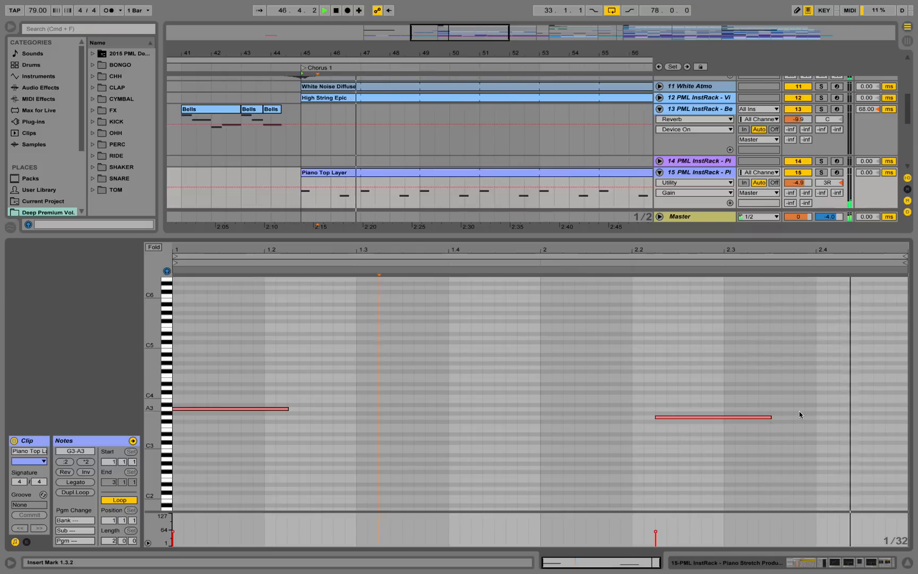
{"action": "left_click", "coordinate": [907, 565]}
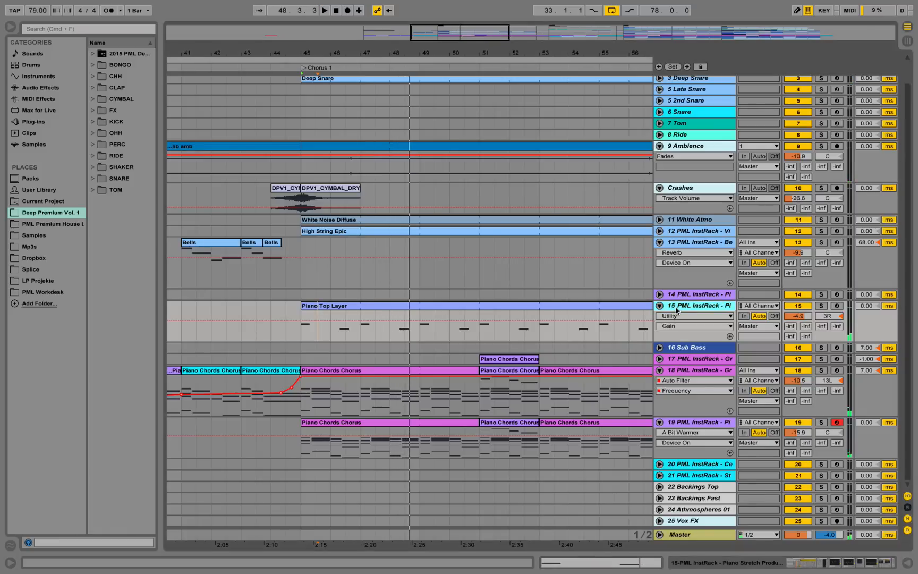
Step: Examine track 15's device chain from the instrument rack to Utility, including EQ Eight's mid and side curves, and resume playback
{"action": "double_click", "coordinate": [659, 317]}
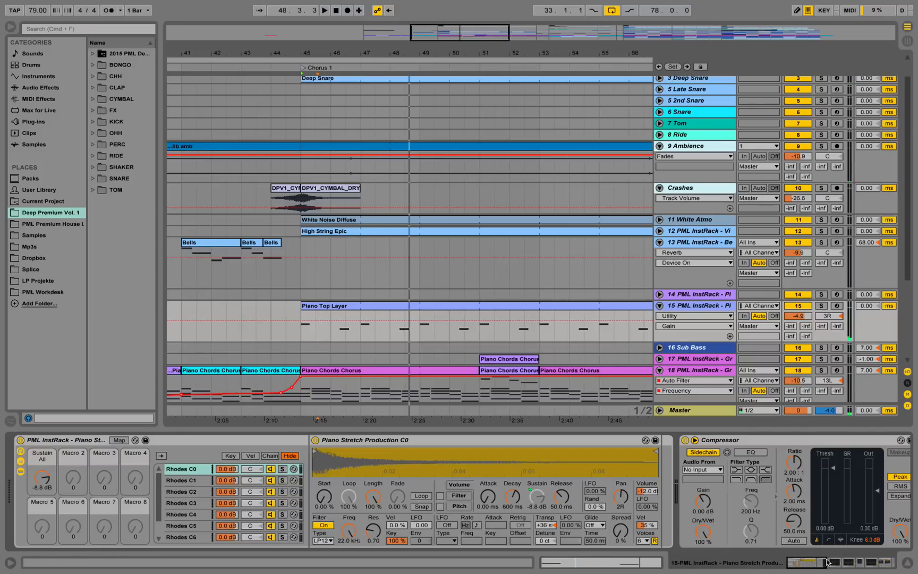
{"action": "left_click_drag", "start_coordinate": [825, 563], "coordinate": [858, 573]}
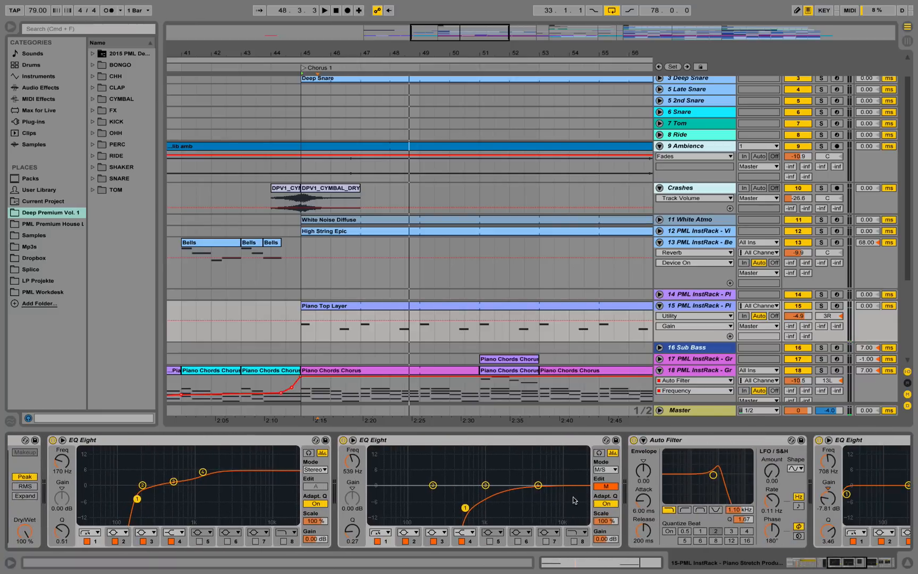
{"action": "left_click", "coordinate": [606, 487]}
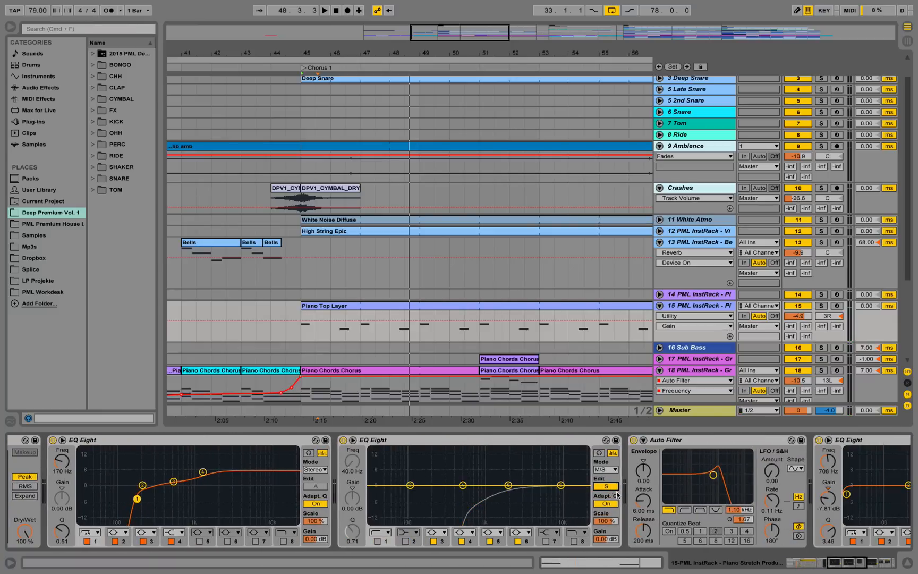
{"action": "left_click", "coordinate": [612, 487]}
{"action": "left_click", "coordinate": [862, 566]}
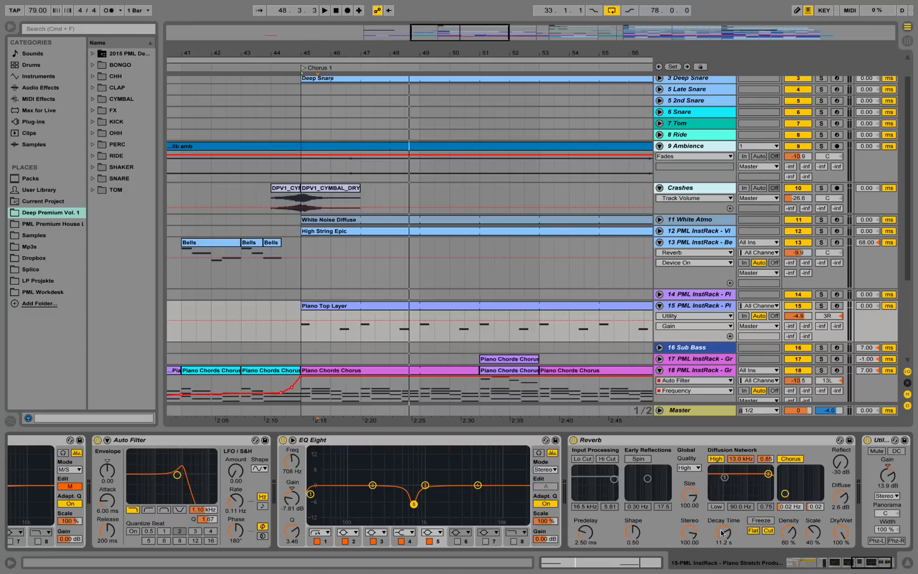
{"action": "key", "text": "space"}
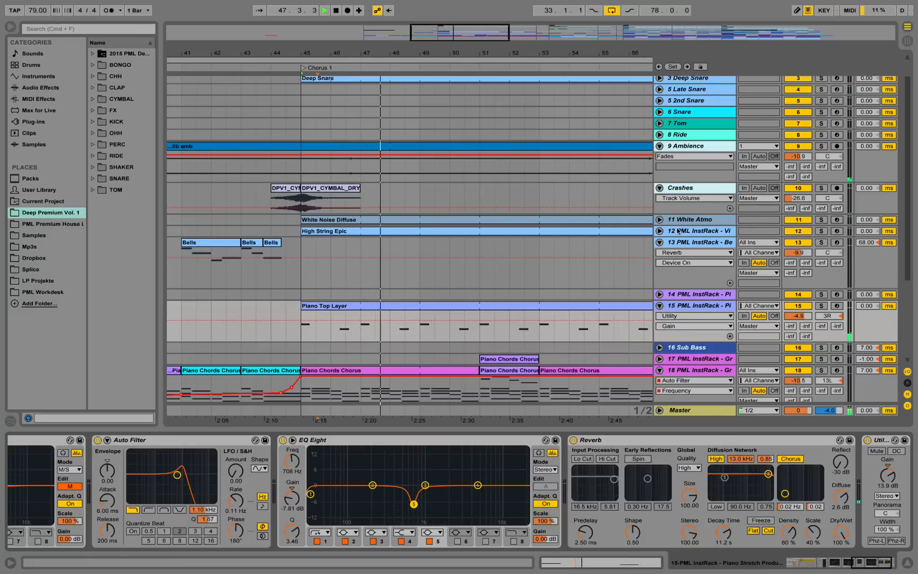
Step: Unfold track 12 to show its Utility gain automation, and play its High String Epic clip soloed
{"action": "left_click_drag", "start_coordinate": [413, 53], "coordinate": [365, 46]}
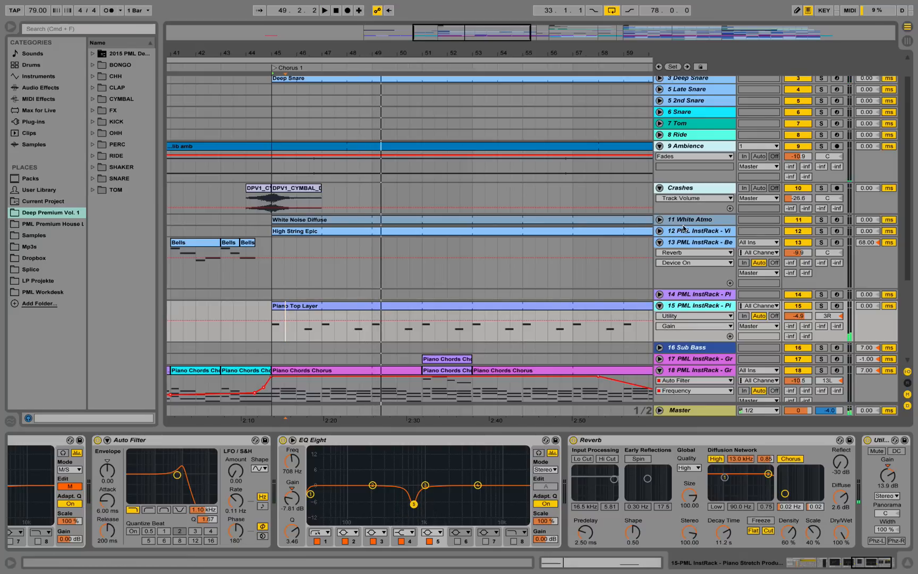
{"action": "left_click", "coordinate": [660, 232]}
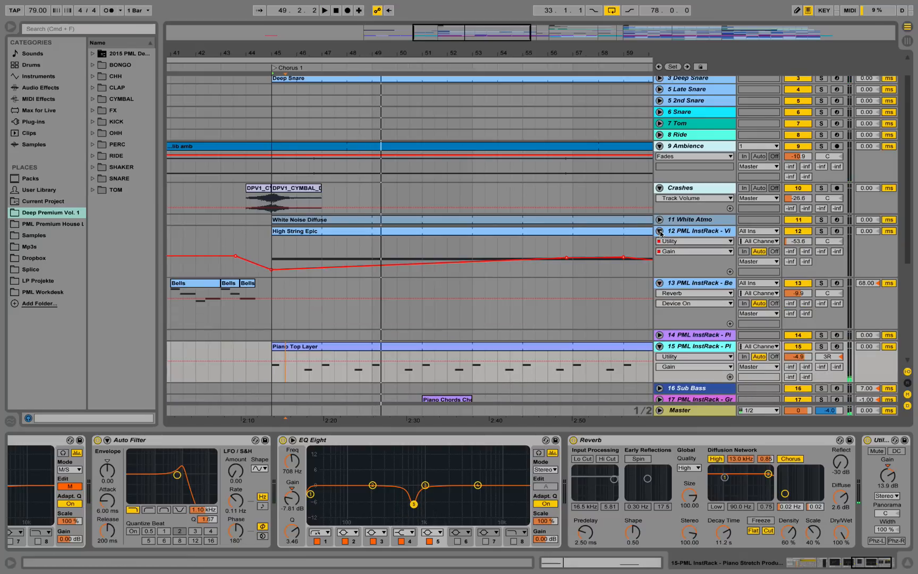
{"action": "left_click", "coordinate": [691, 231]}
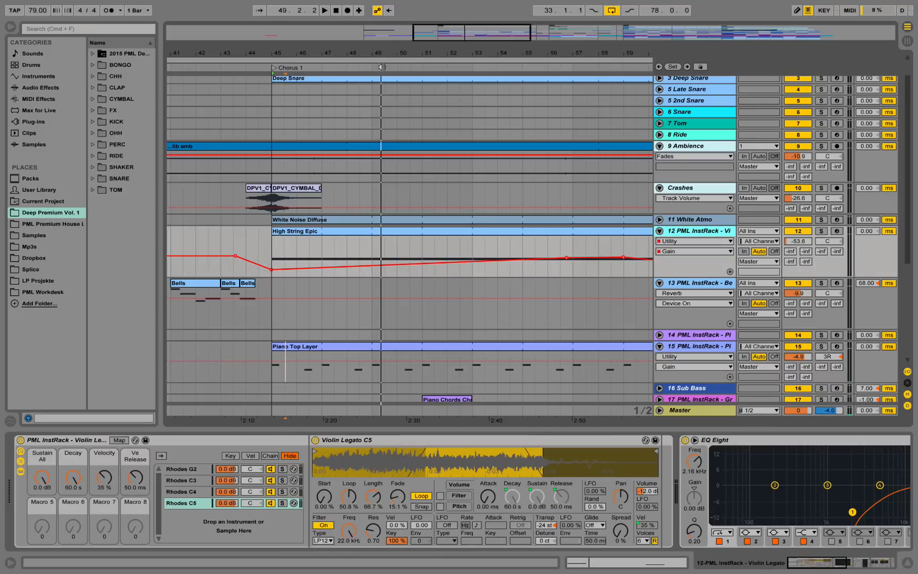
{"action": "left_click_drag", "start_coordinate": [412, 52], "coordinate": [333, 52]}
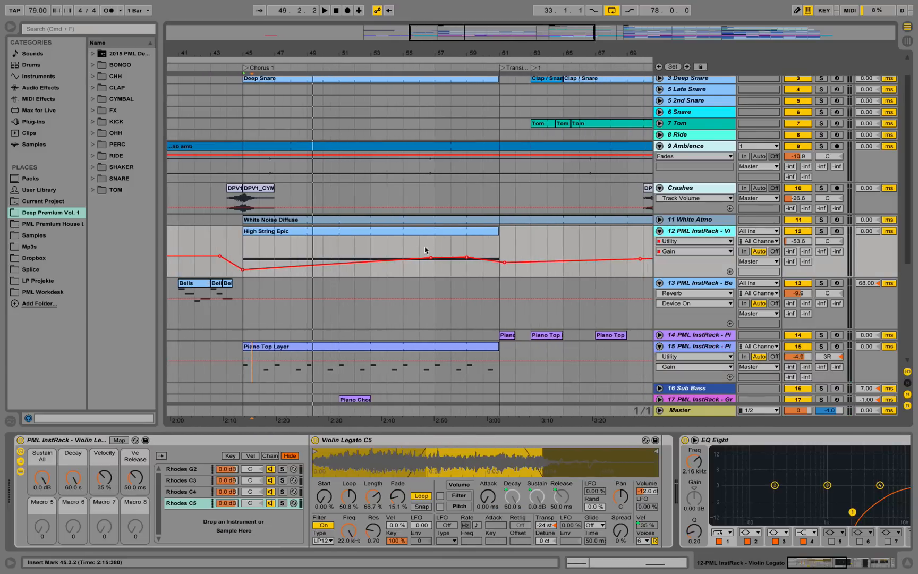
{"action": "key", "text": "space"}
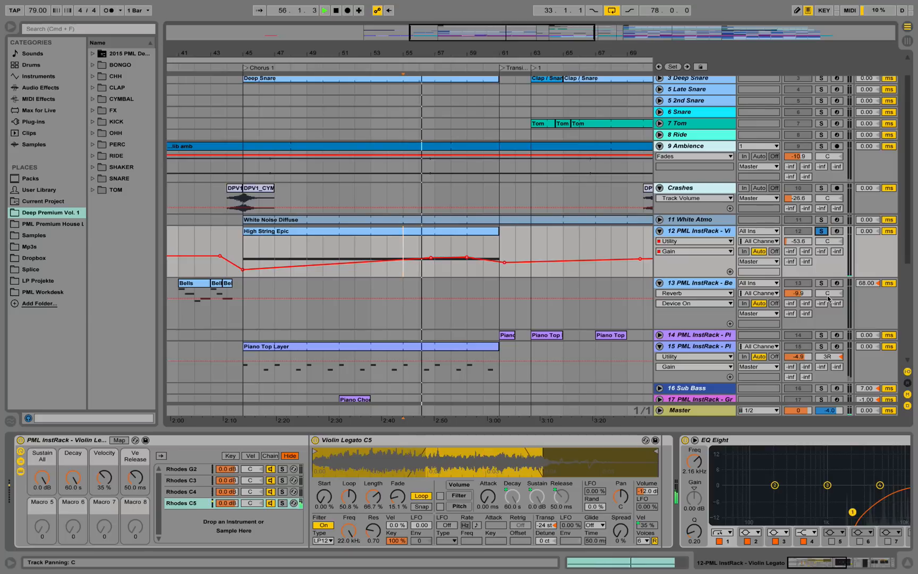
{"action": "key", "text": "space"}
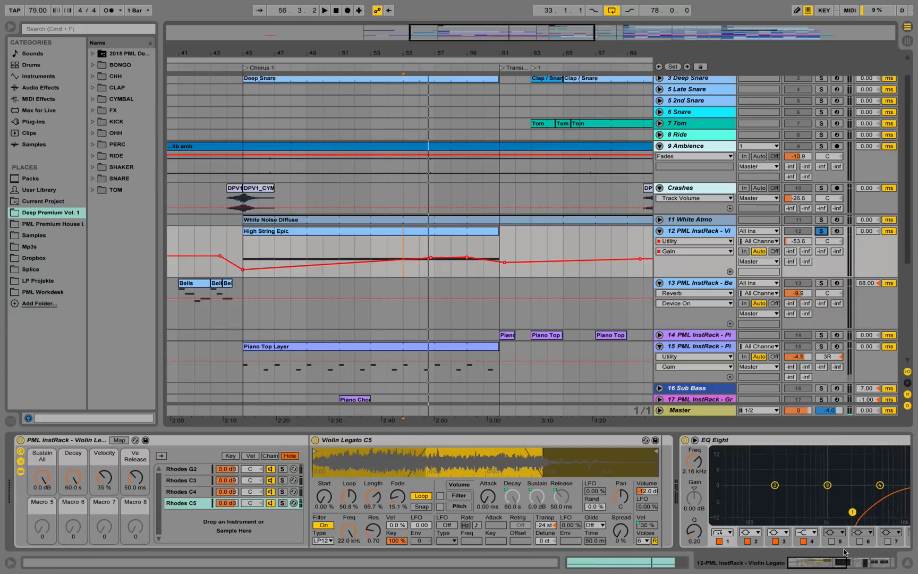
Step: Examine the rest of track 12's device chain through Utility, replay it from bar 55, and clear its solo
{"action": "left_click_drag", "start_coordinate": [831, 565], "coordinate": [880, 572]}
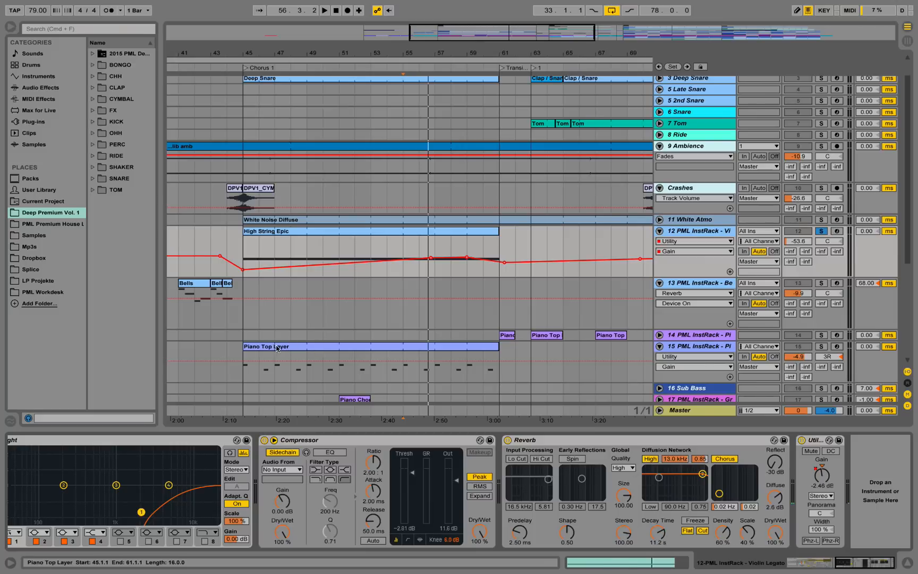
{"action": "left_click", "coordinate": [399, 240]}
{"action": "key", "text": "space"}
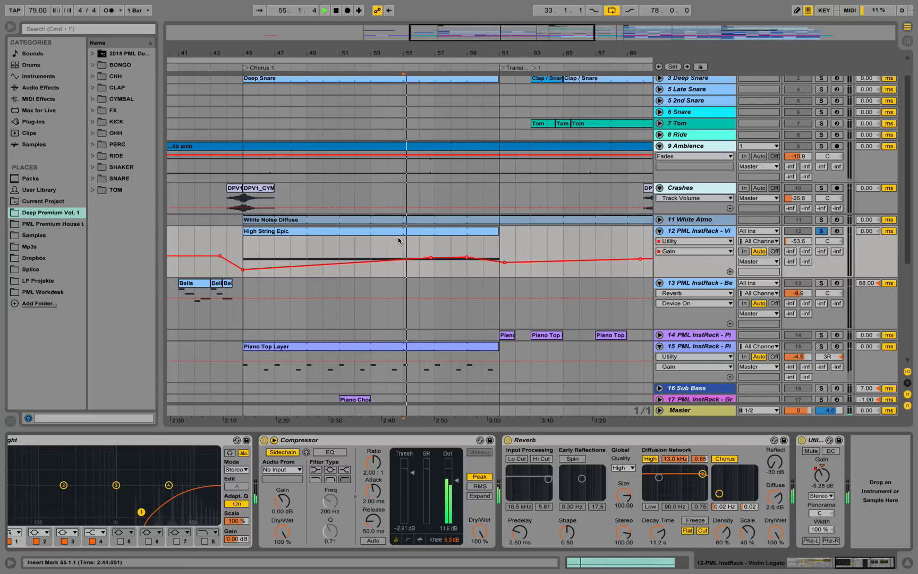
{"action": "left_click", "coordinate": [822, 232]}
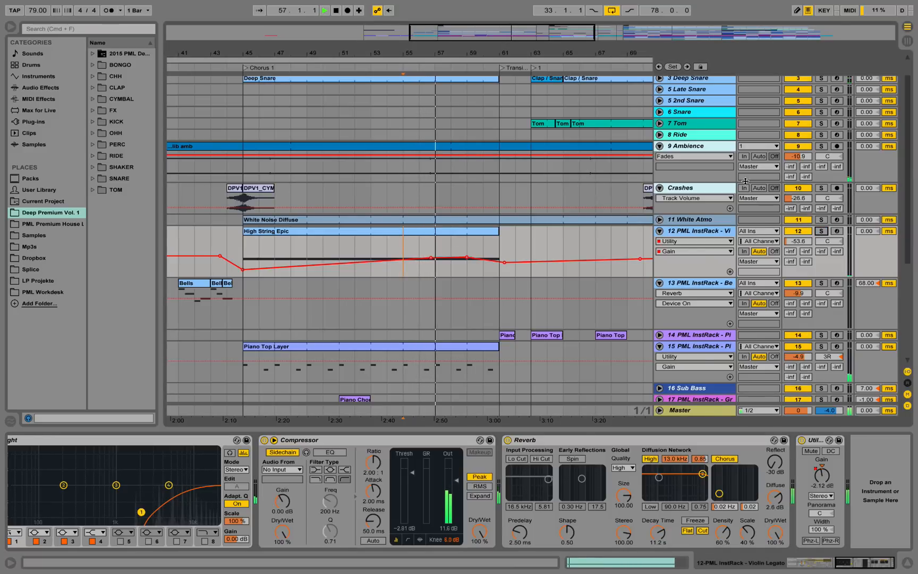
Step: Unfold track 11 White Atmo, solo it, and play its White Noise Diffuse clip from bar 55
{"action": "left_click", "coordinate": [660, 220]}
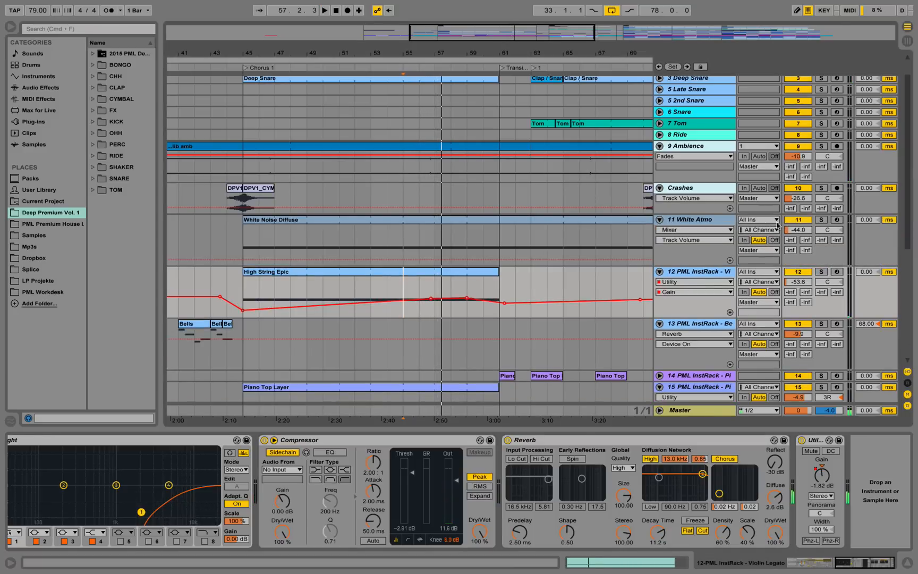
{"action": "left_click", "coordinate": [824, 221]}
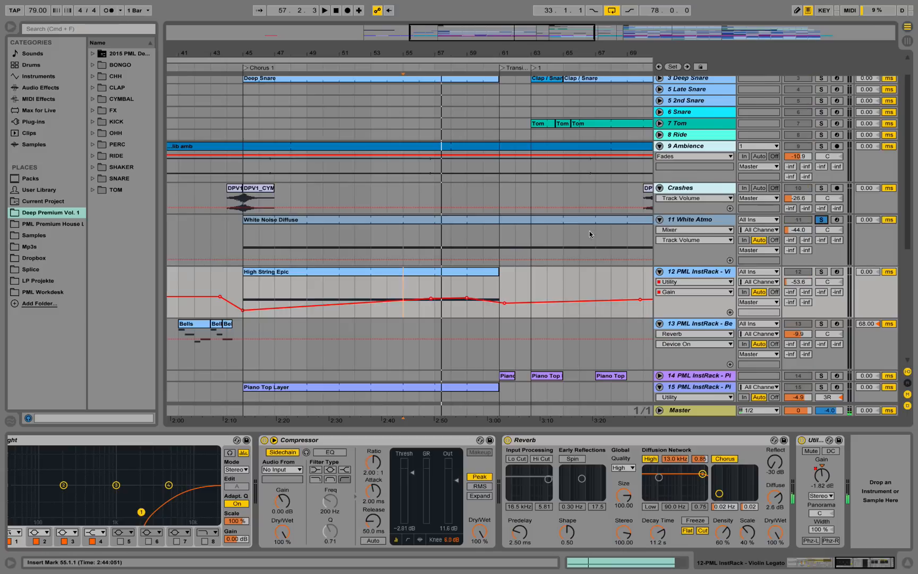
{"action": "left_click", "coordinate": [407, 241]}
{"action": "key", "text": "space"}
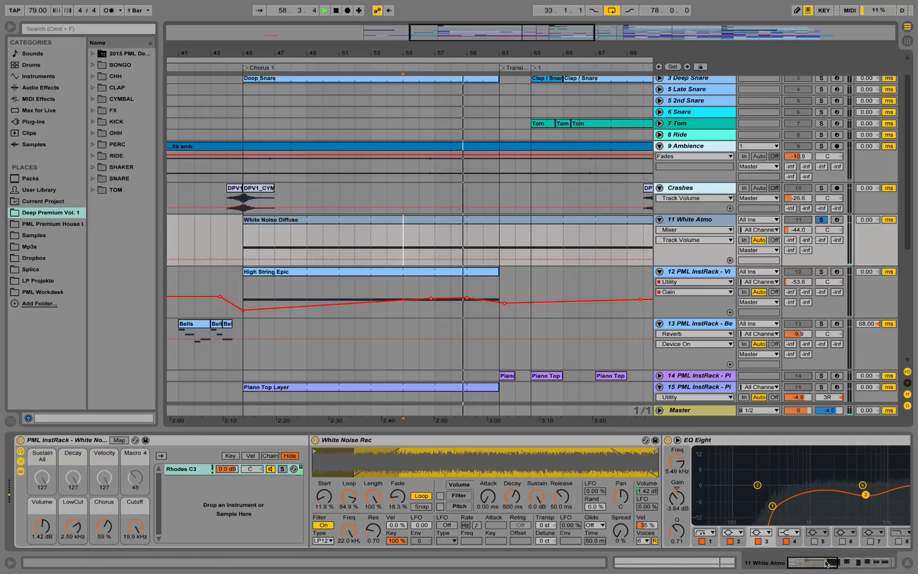
{"action": "scroll", "coordinate": [705, 470], "scroll_direction": "right", "scroll_amount": 5}
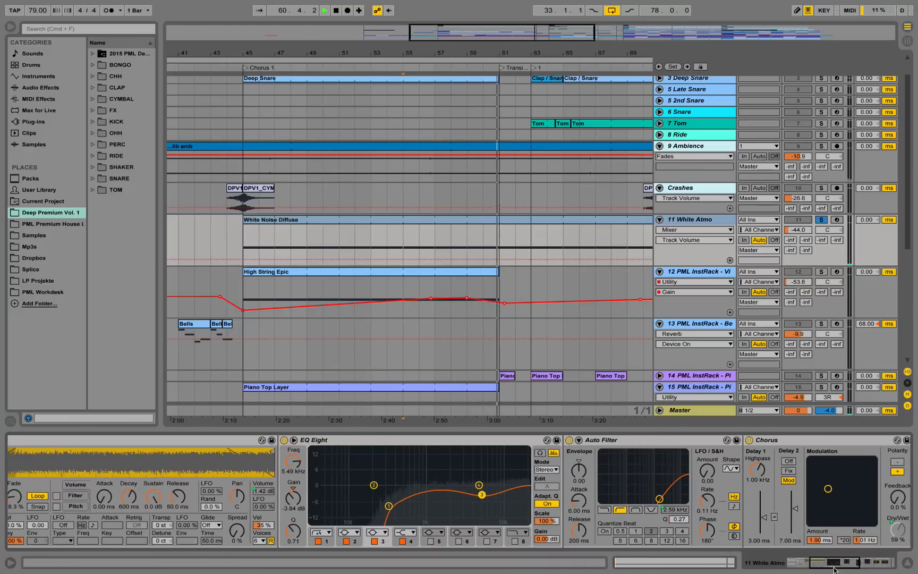
{"action": "left_click_drag", "start_coordinate": [835, 565], "coordinate": [850, 565]}
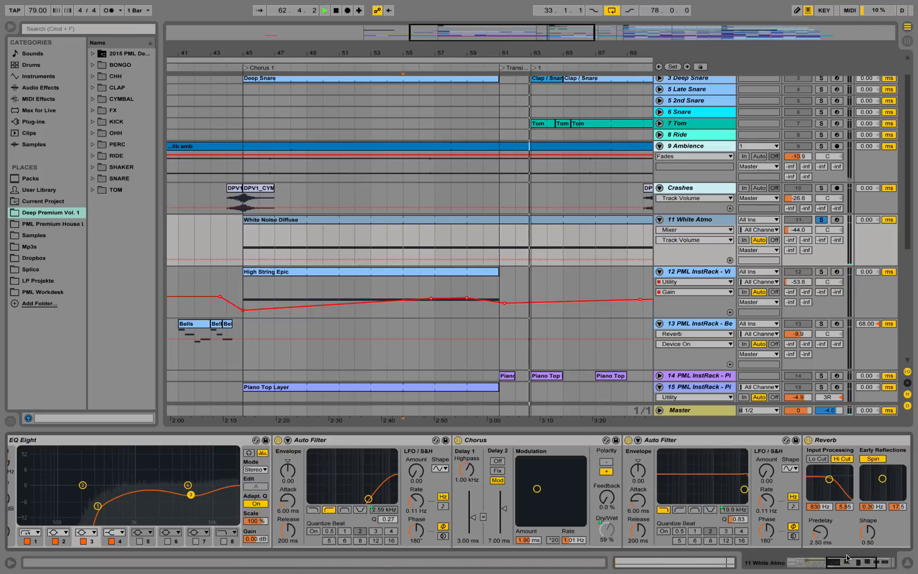
{"action": "left_click_drag", "start_coordinate": [829, 564], "coordinate": [847, 564]}
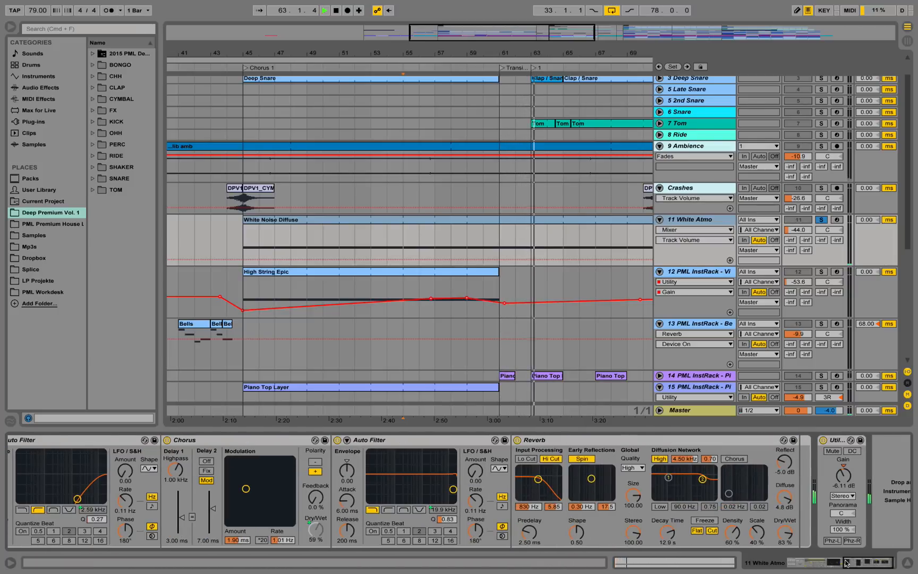
{"action": "left_click", "coordinate": [823, 220]}
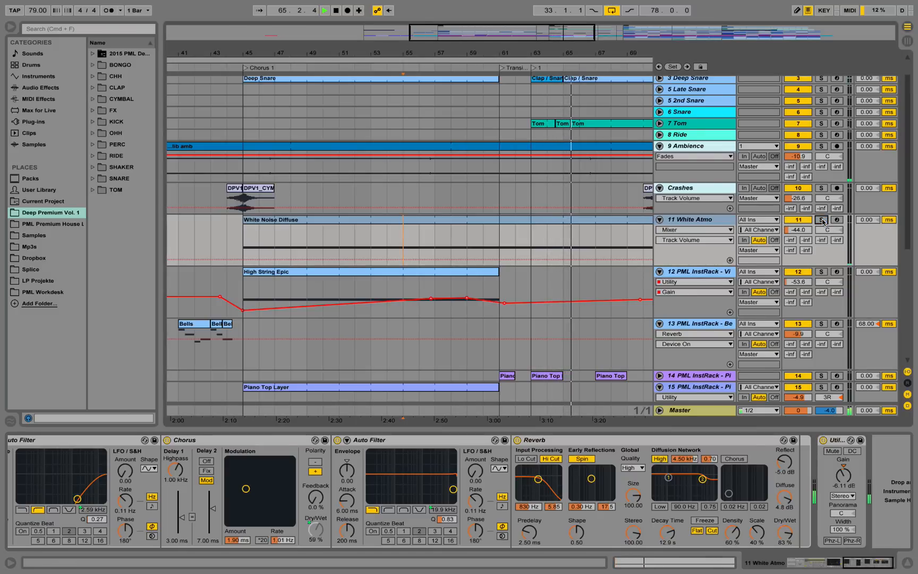
Step: Open the Basedrum clip at the start of Chorus 1, view its kick notes, and place the insert marker at 1.2.1
{"action": "left_click_drag", "start_coordinate": [534, 52], "coordinate": [478, 51]}
{"action": "scroll", "coordinate": [467, 258], "scroll_direction": "up", "scroll_amount": 2}
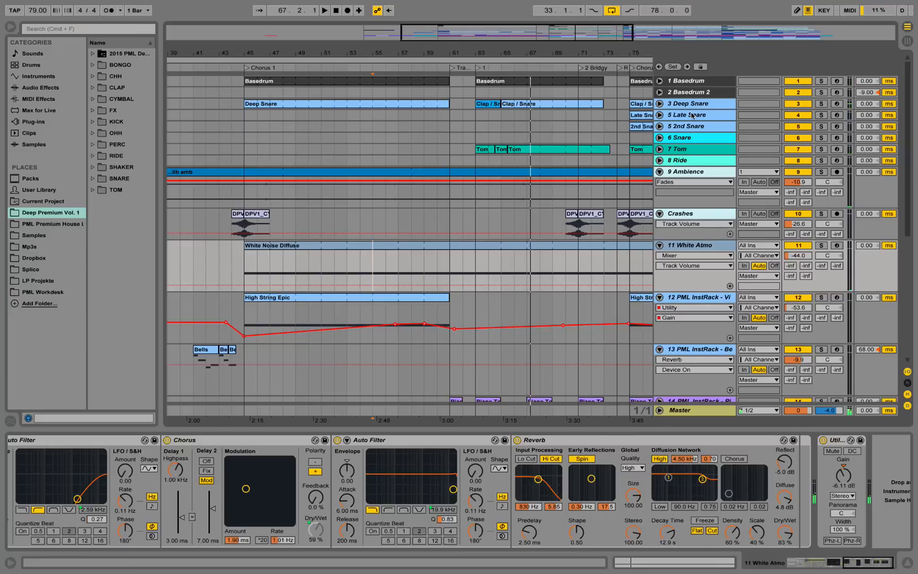
{"action": "left_click", "coordinate": [259, 83]}
{"action": "double_click", "coordinate": [259, 83]}
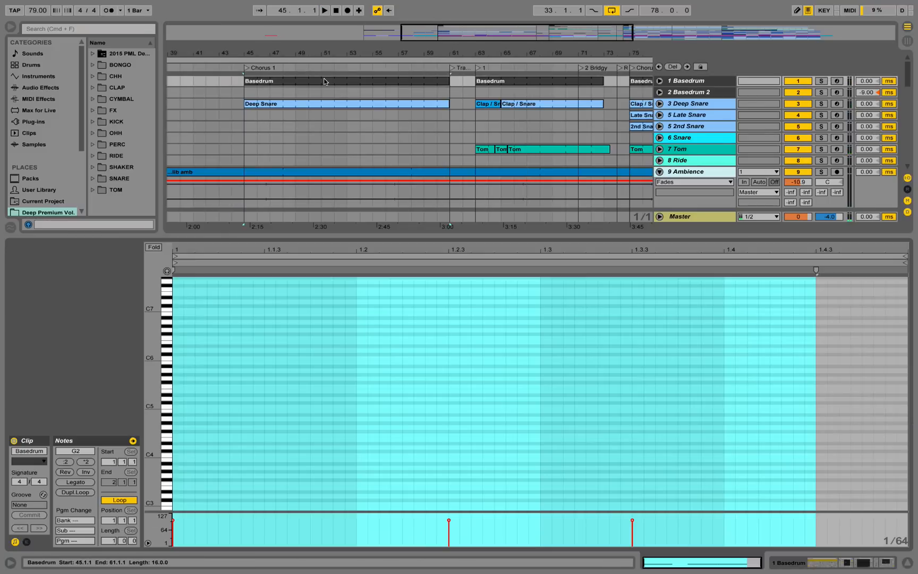
{"action": "left_click", "coordinate": [379, 382]}
{"action": "scroll", "coordinate": [379, 381], "scroll_direction": "down", "scroll_amount": 5}
{"action": "left_click", "coordinate": [367, 379]}
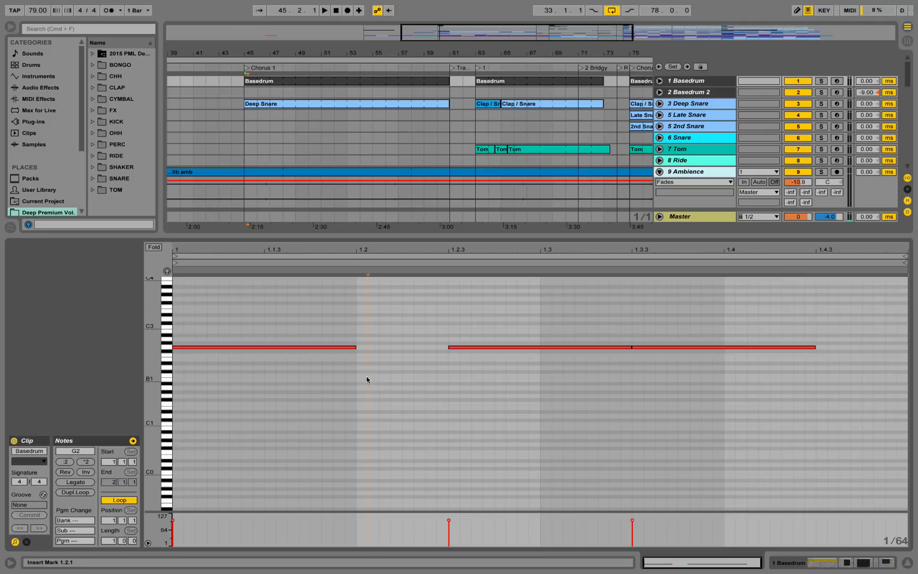
Step: Play the Basedrum track soloed, clear the solo to hear it in the full mix, and stop playback
{"action": "left_click", "coordinate": [821, 81]}
{"action": "key", "text": "space"}
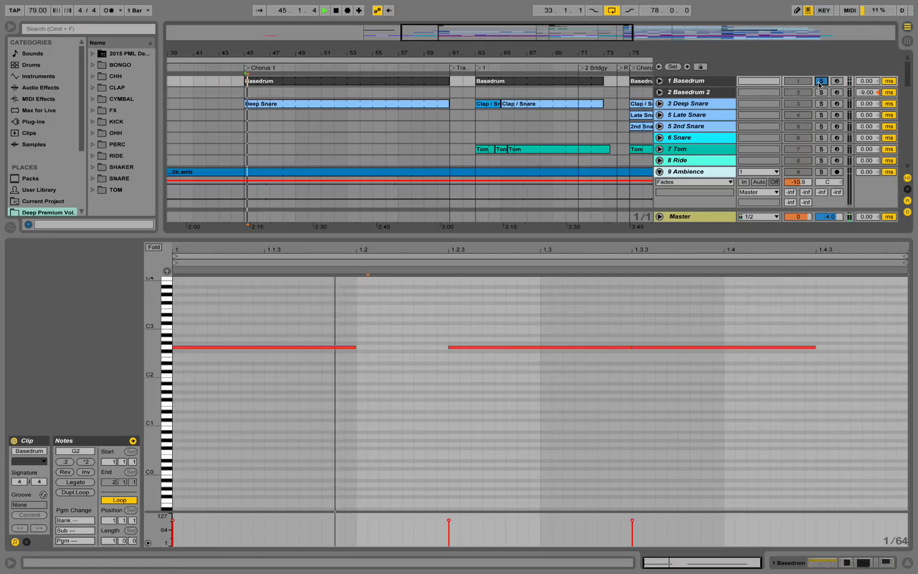
{"action": "left_click", "coordinate": [821, 83]}
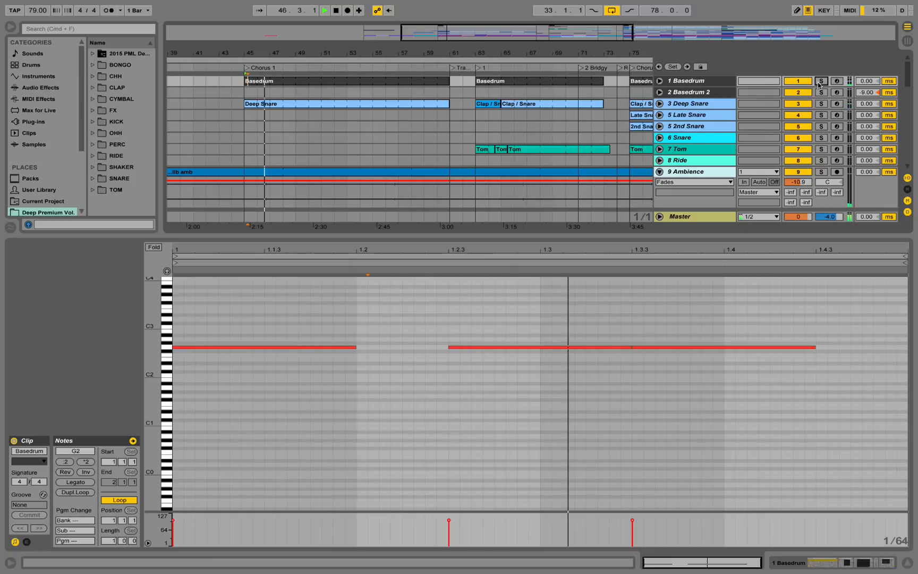
{"action": "key", "text": "space"}
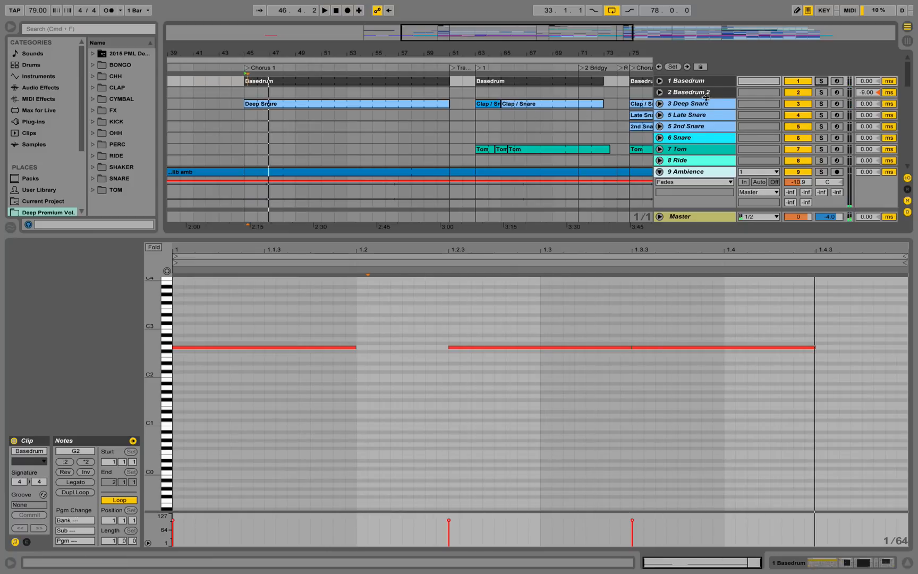
{"action": "left_click", "coordinate": [833, 563]}
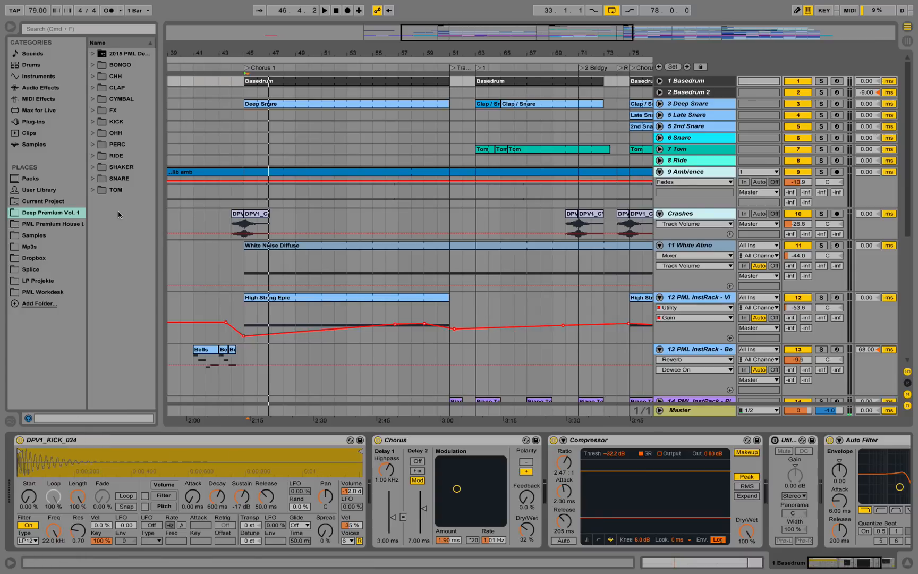
{"action": "left_click", "coordinate": [94, 122]}
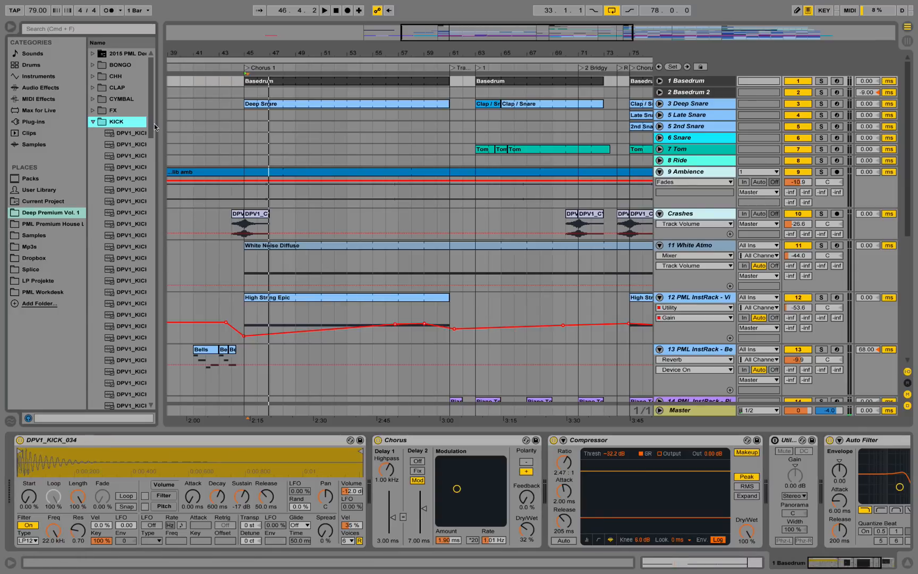
{"action": "left_click_drag", "start_coordinate": [161, 128], "coordinate": [244, 195]}
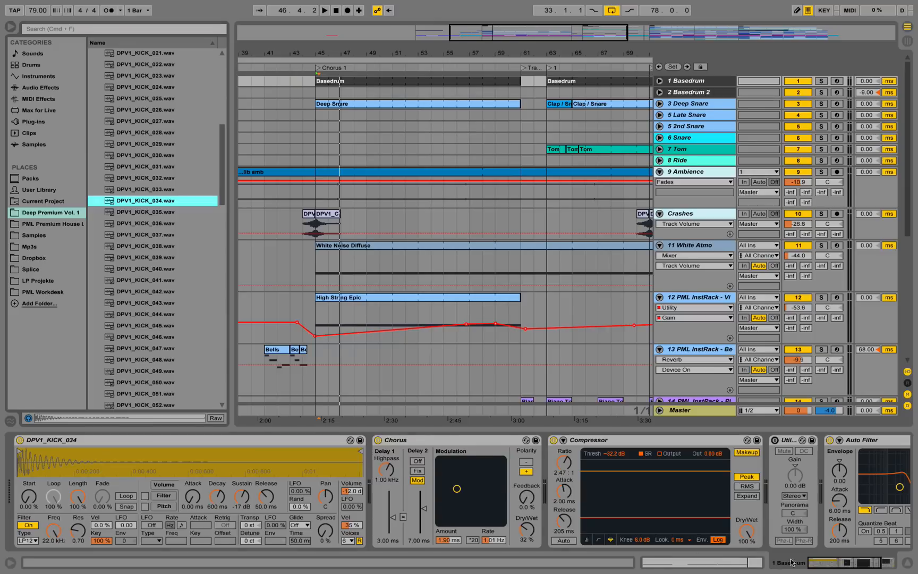
{"action": "left_click", "coordinate": [860, 568]}
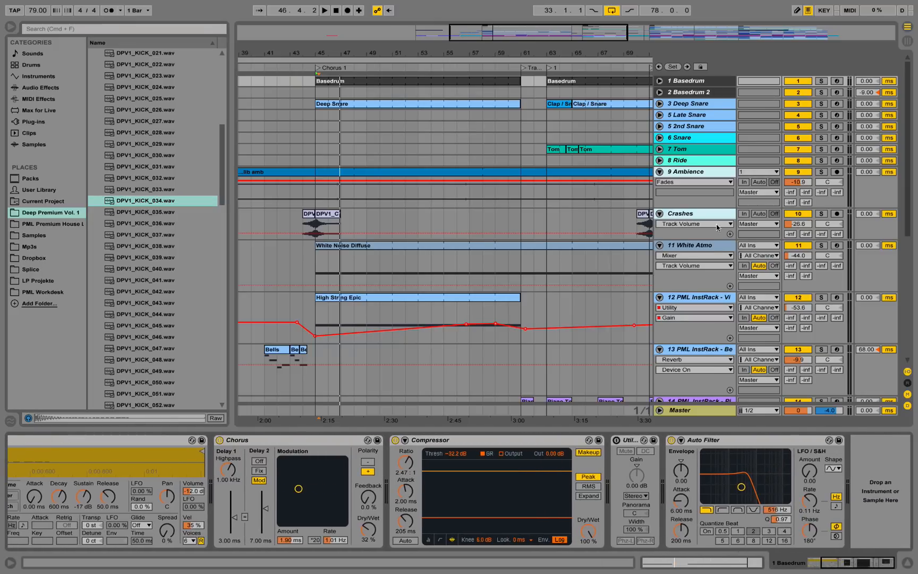
Step: Play the Basedrum track soloed from Chorus 1 and compare its sound with the Compressor off and on
{"action": "key", "text": "space"}
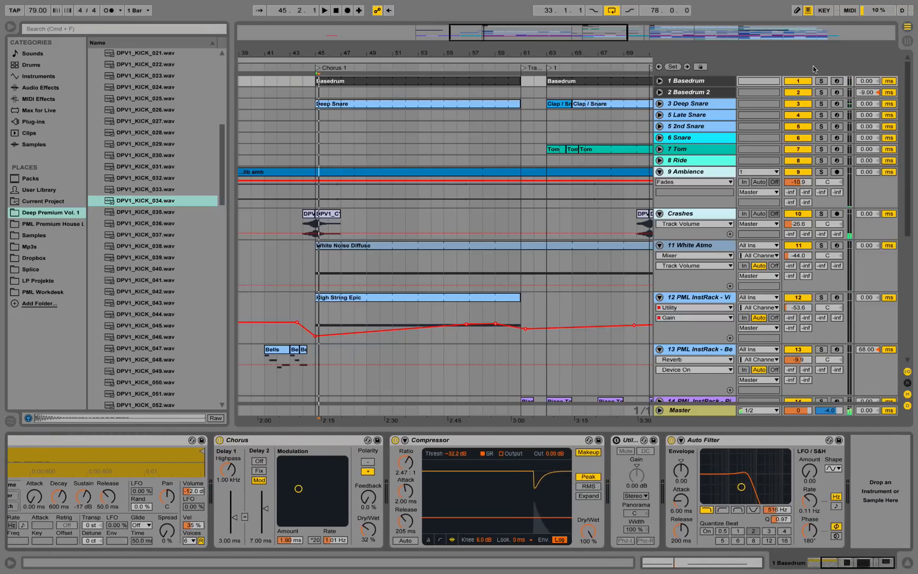
{"action": "left_click", "coordinate": [821, 82]}
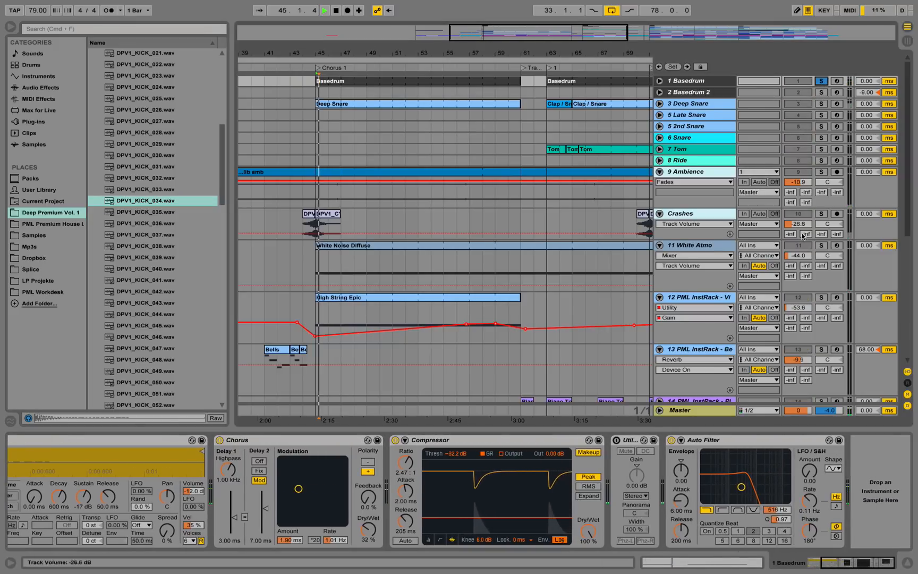
{"action": "key", "text": "space"}
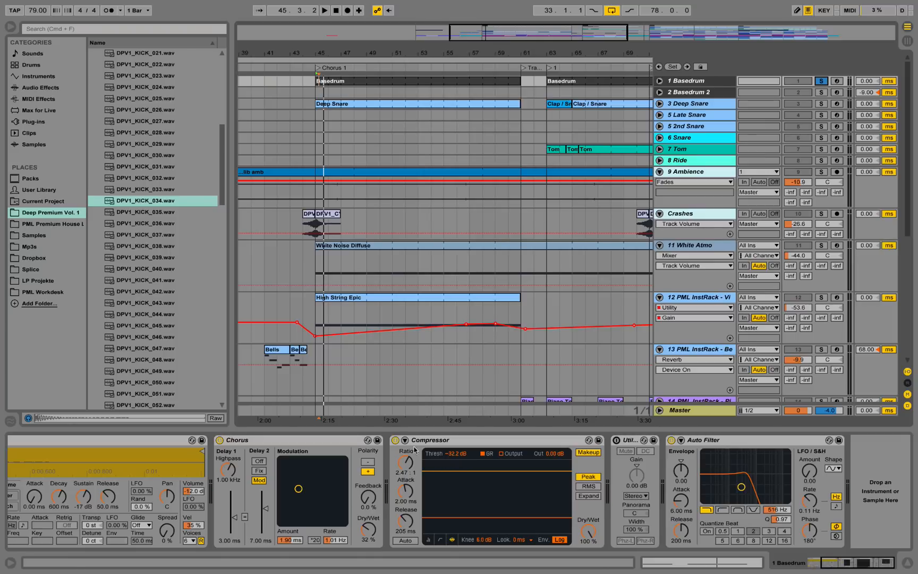
{"action": "key", "text": "space"}
{"action": "left_click", "coordinate": [395, 440]}
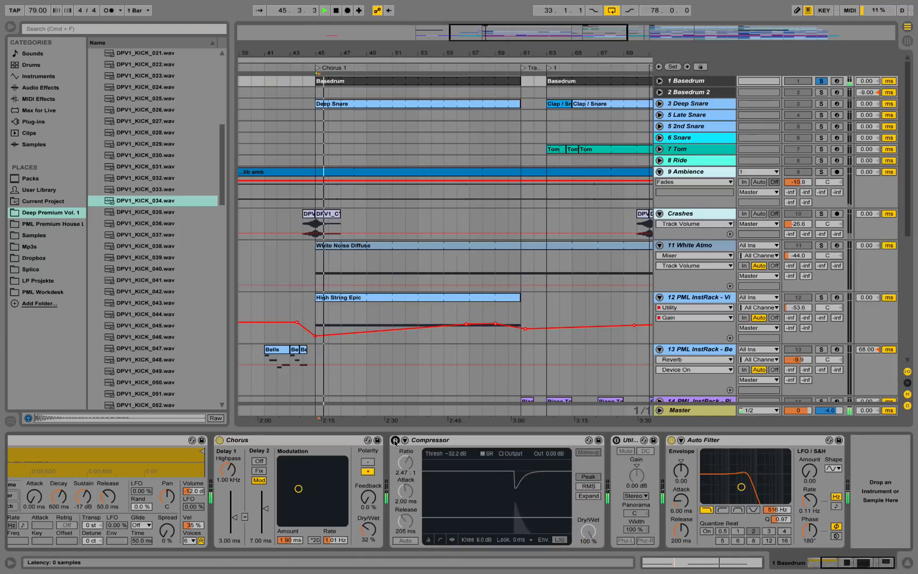
{"action": "left_click", "coordinate": [394, 441]}
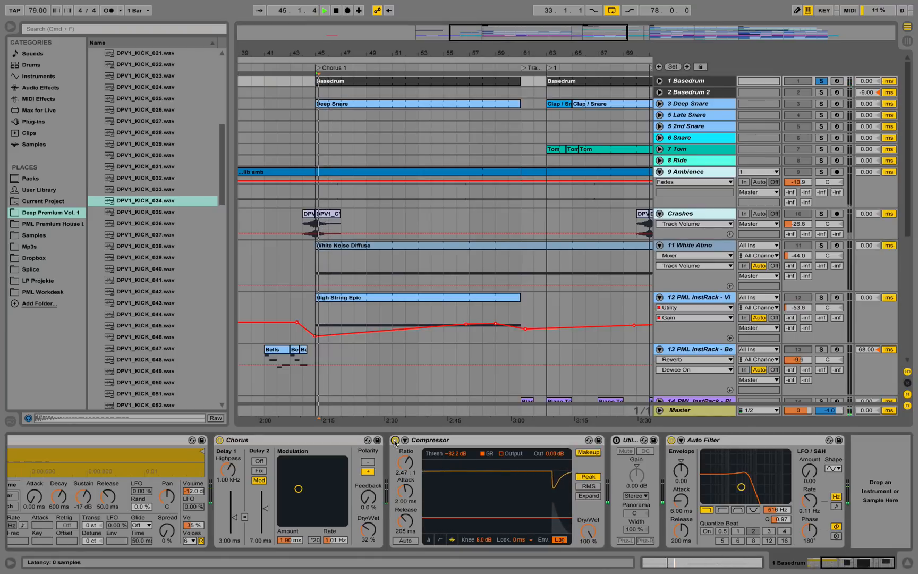
Step: Compare Basedrum's sound with the Chorus effect off and on, and return to the start of its device chain
{"action": "left_click", "coordinate": [220, 440]}
{"action": "left_click", "coordinate": [220, 440]}
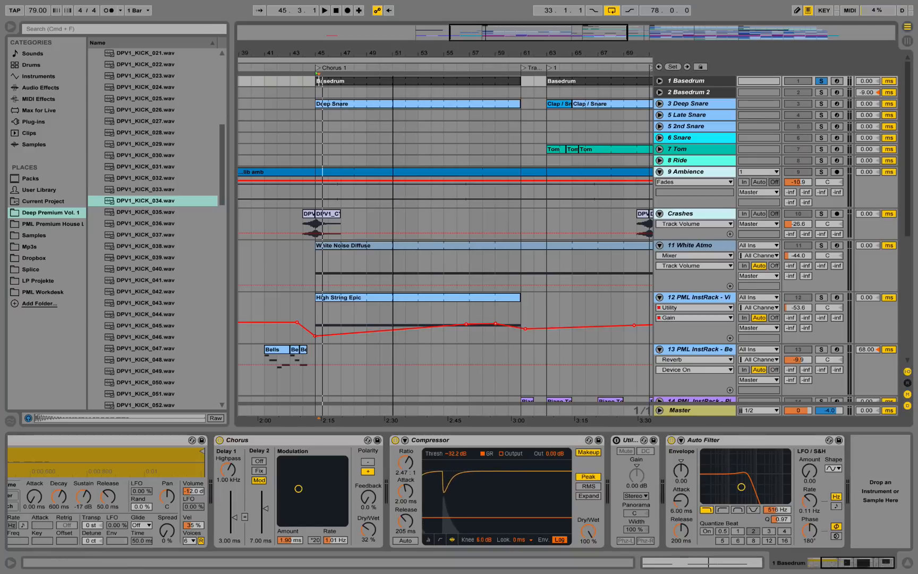
{"action": "key", "text": "minus"}
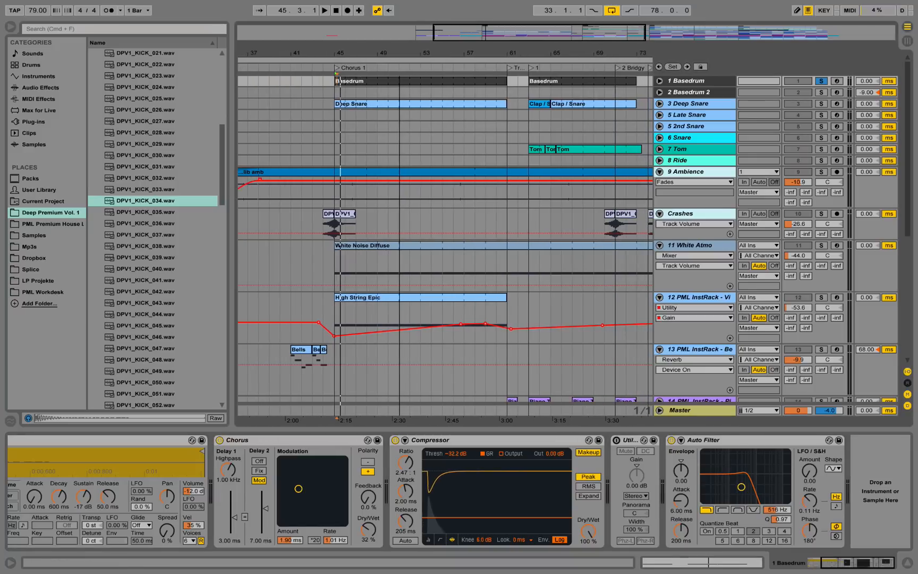
{"action": "left_click", "coordinate": [840, 564]}
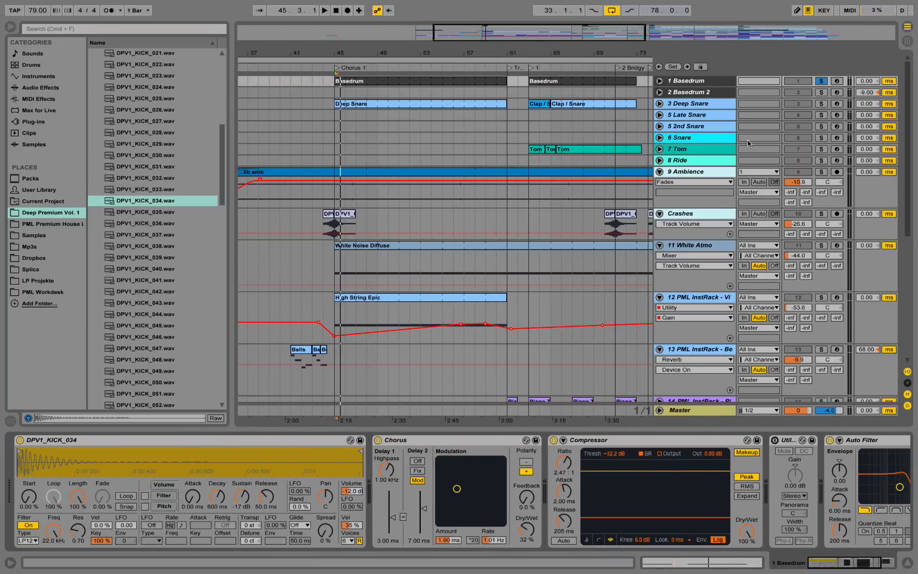
Step: Solo the Deep Snare track, show its devices, and find its DPV1_SNARE_DRY_018.wav sample in the SNARE folder
{"action": "left_click", "coordinate": [821, 103]}
{"action": "left_click", "coordinate": [712, 105]}
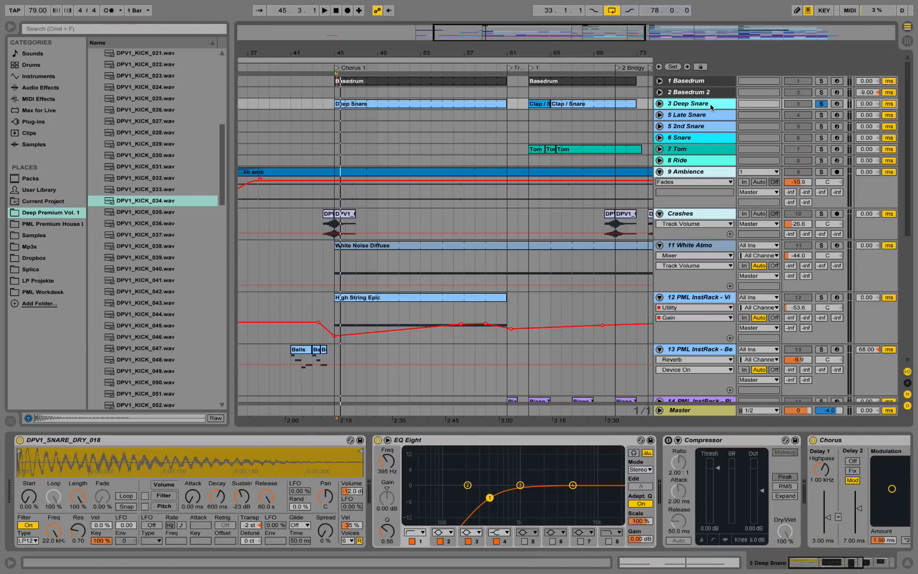
{"action": "scroll", "coordinate": [193, 191], "scroll_direction": "up", "scroll_amount": 9}
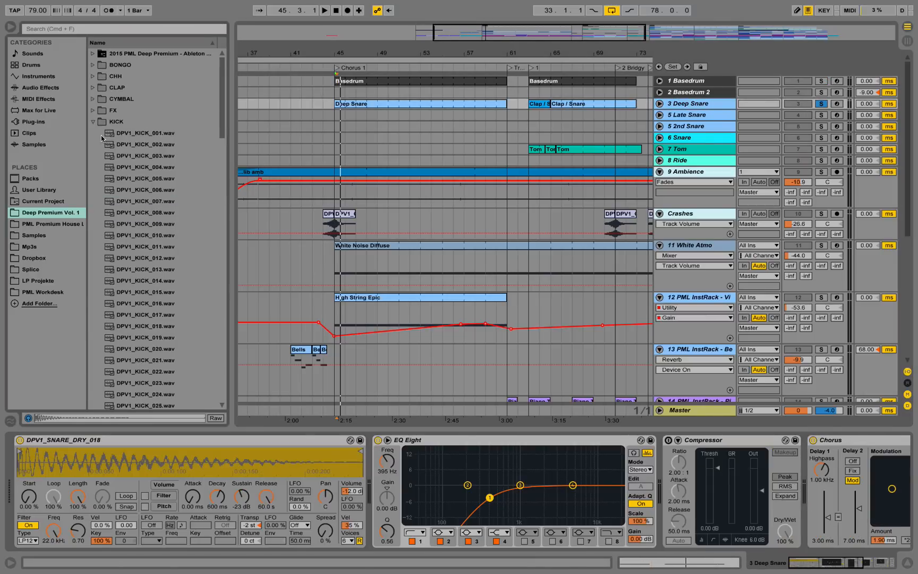
{"action": "left_click", "coordinate": [93, 122]}
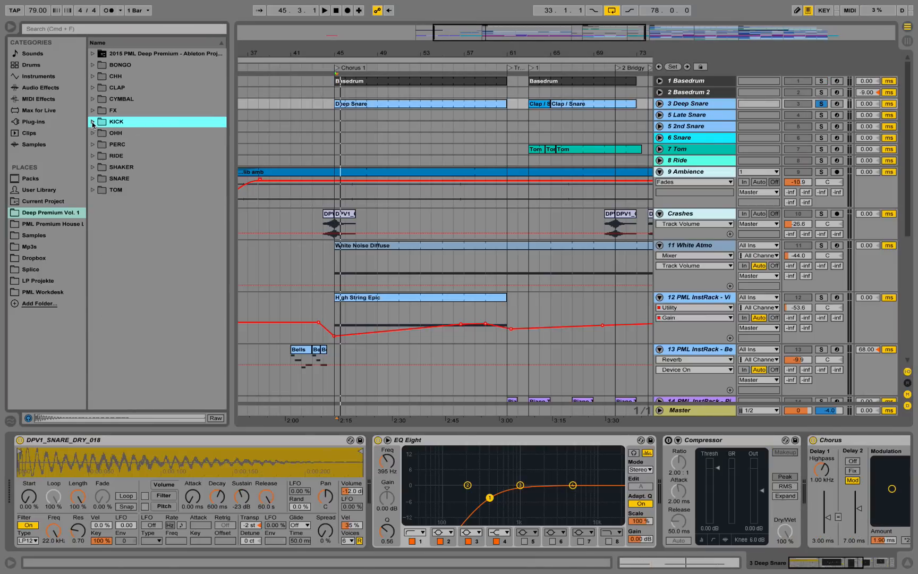
{"action": "left_click", "coordinate": [93, 179]}
{"action": "scroll", "coordinate": [183, 276], "scroll_direction": "down", "scroll_amount": 2}
{"action": "left_click", "coordinate": [196, 338]}
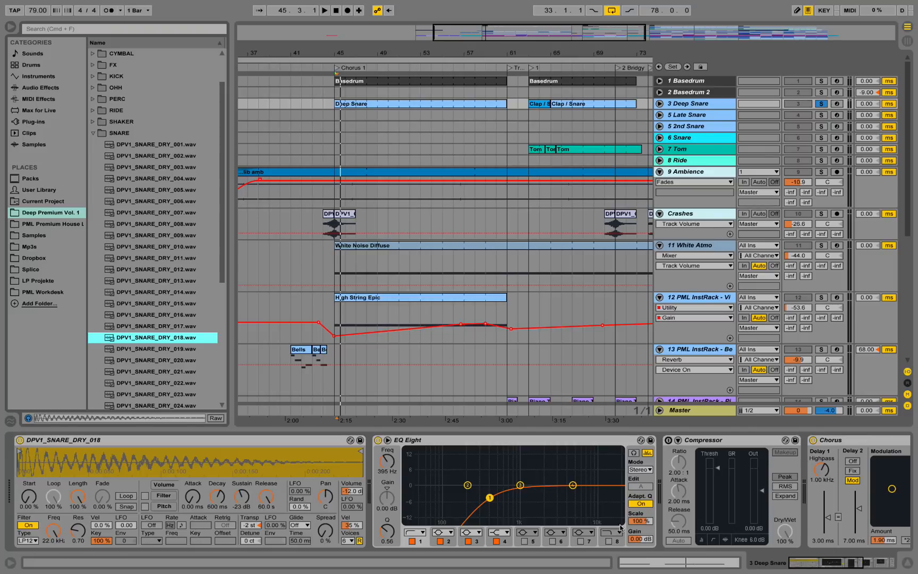
Step: Fold Deep Snare's Compressor and EQ Eight, and compare the snare during playback with Auto Filter off and on
{"action": "double_click", "coordinate": [698, 443]}
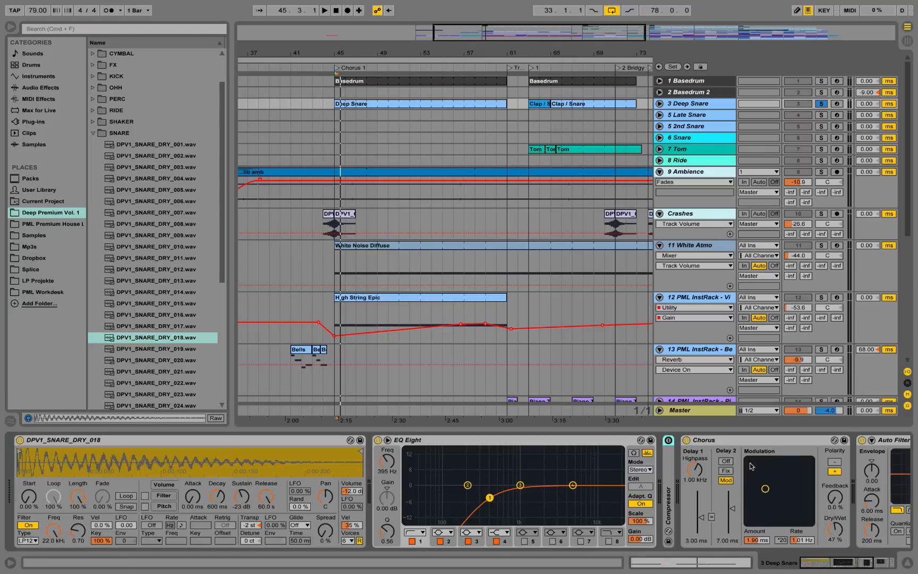
{"action": "double_click", "coordinate": [553, 441]}
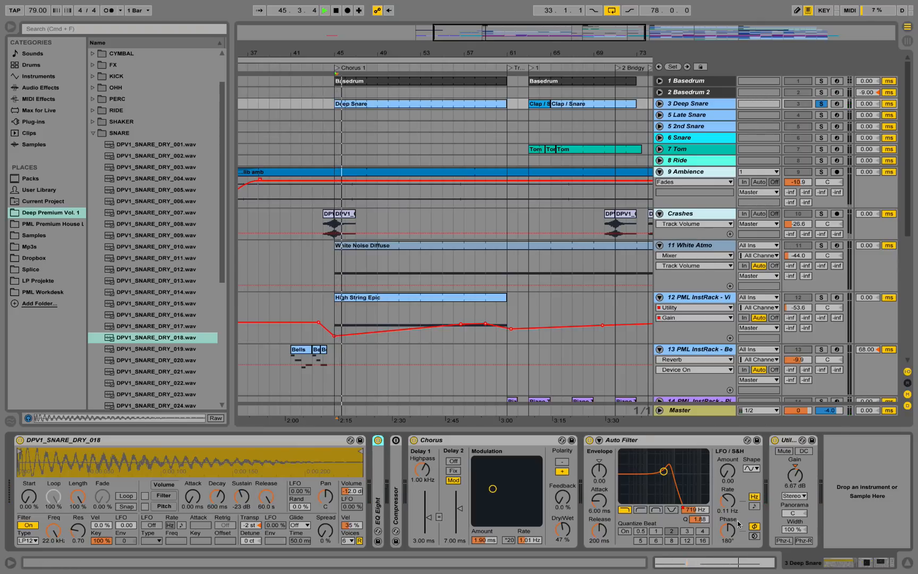
{"action": "left_click", "coordinate": [590, 440]}
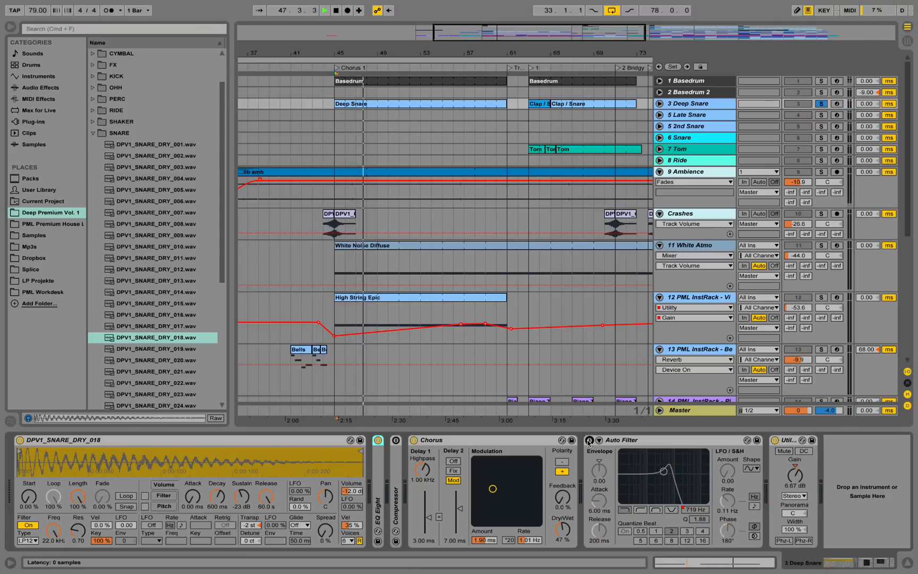
{"action": "left_click", "coordinate": [590, 440]}
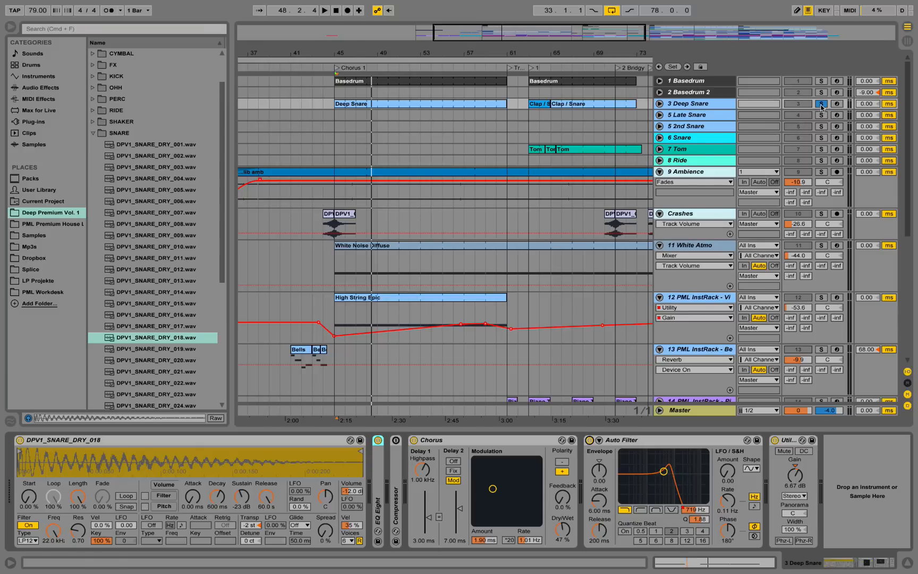
Step: Play Basedrum and Deep Snare soloed together, and clear both solos to hear them in the full mix
{"action": "left_click", "coordinate": [822, 81]}
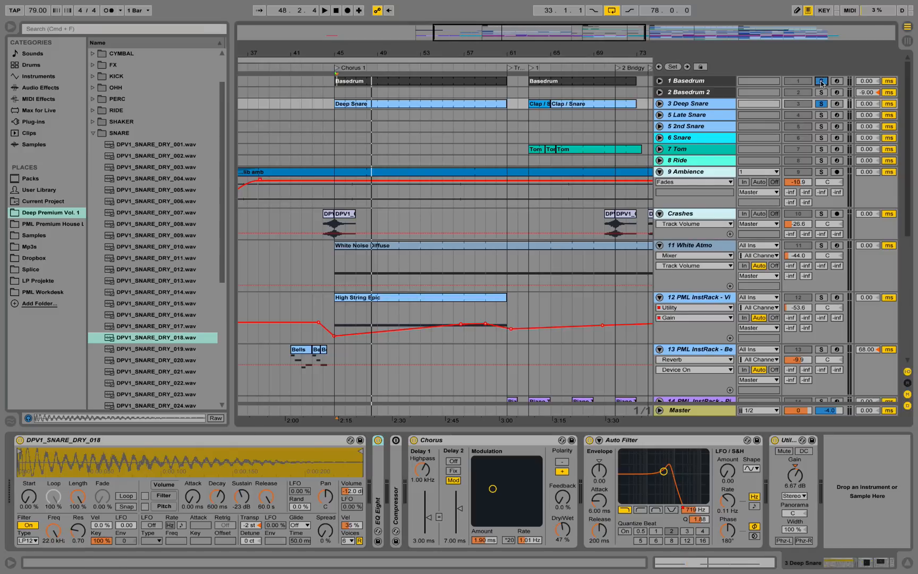
{"action": "key", "text": "space"}
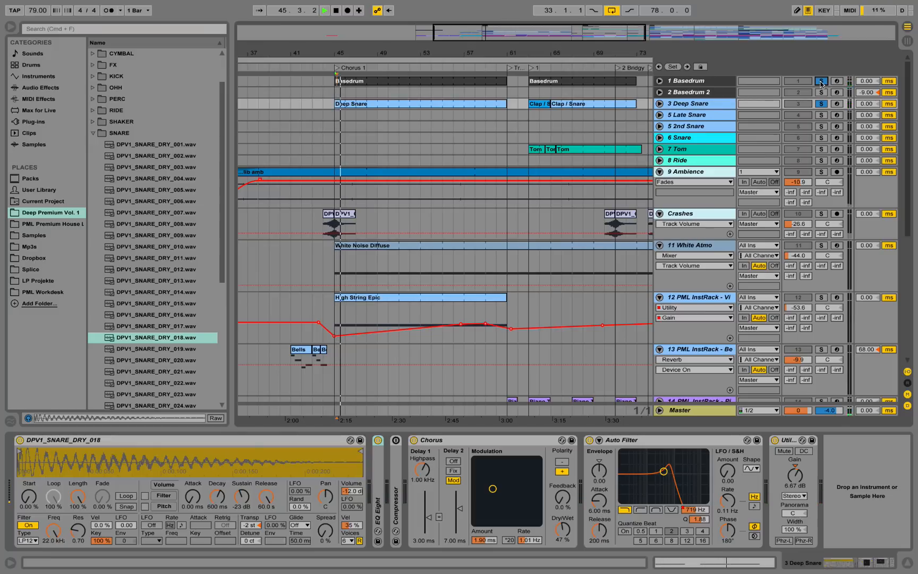
{"action": "left_click", "coordinate": [821, 83]}
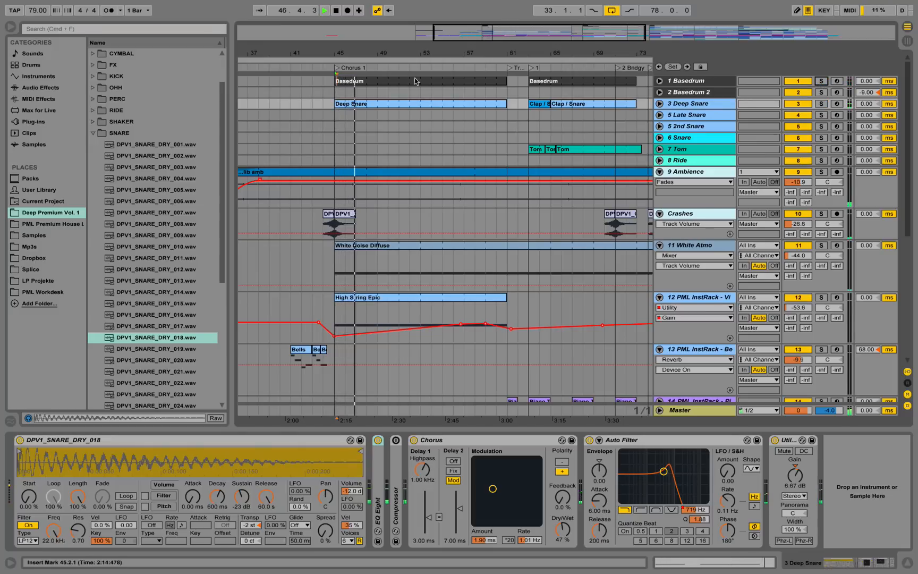
Step: Play the second chorus from the Chorus locator at bar 75 in the full mix, and stop playback
{"action": "left_click_drag", "start_coordinate": [411, 53], "coordinate": [343, 39]}
{"action": "scroll", "coordinate": [438, 182], "scroll_direction": "down", "scroll_amount": 3}
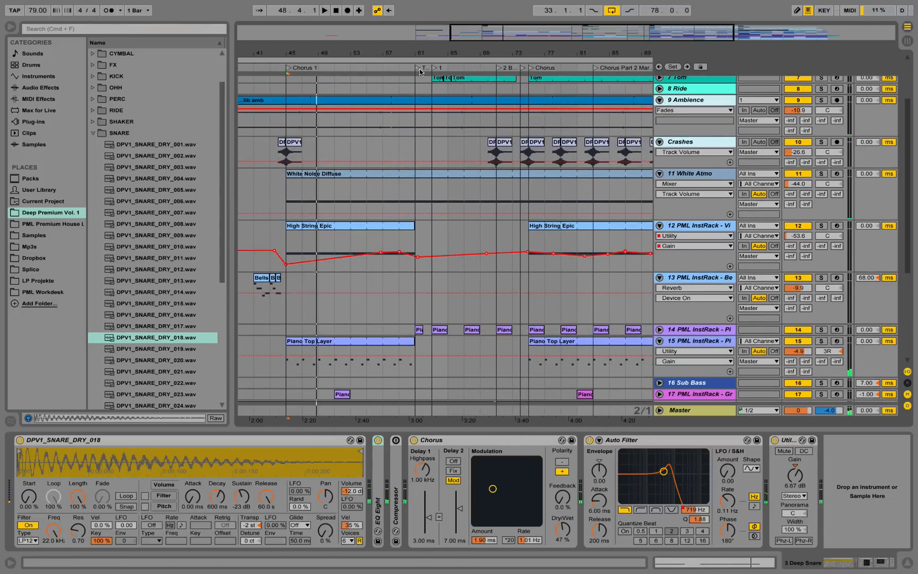
{"action": "scroll", "coordinate": [420, 157], "scroll_direction": "up", "scroll_amount": 3}
{"action": "left_click_drag", "start_coordinate": [578, 54], "coordinate": [402, 52]}
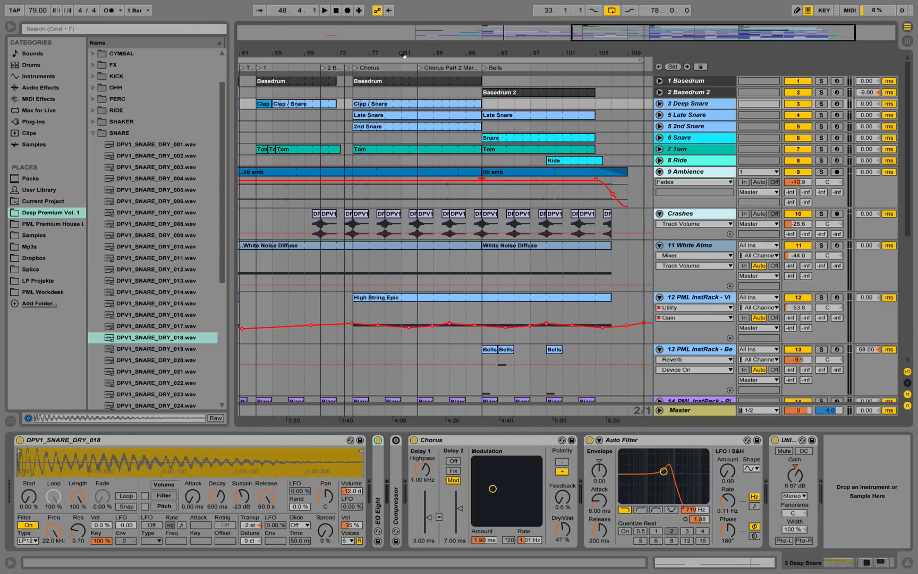
{"action": "left_click", "coordinate": [354, 68]}
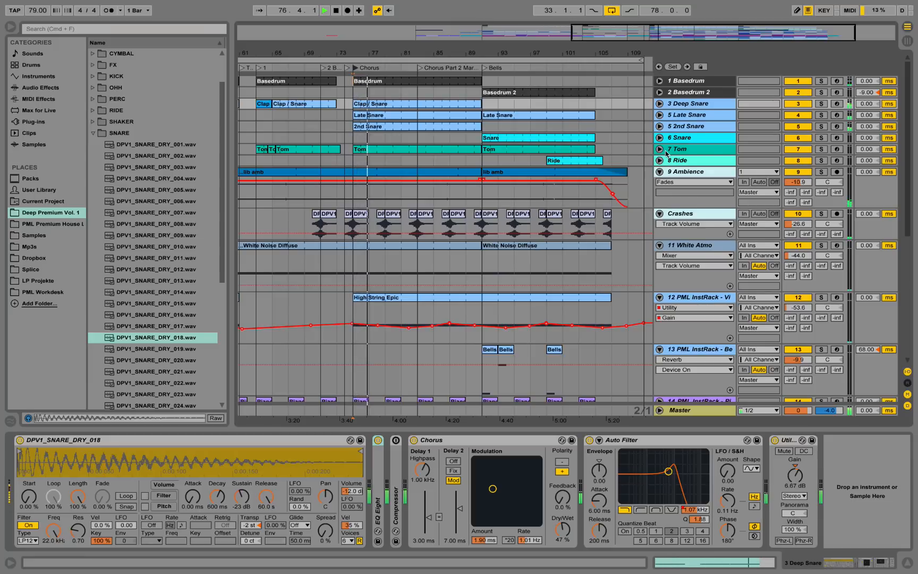
{"action": "key", "text": "space"}
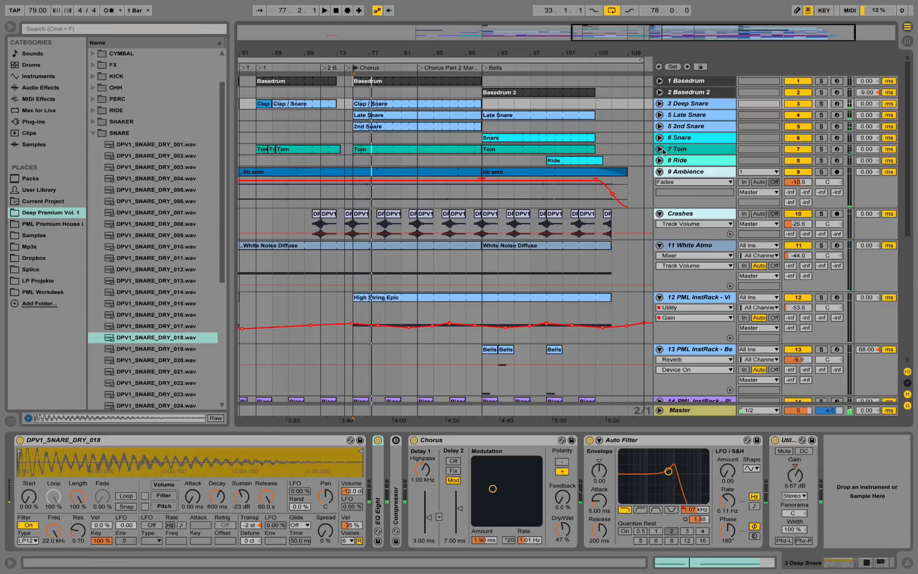
Step: Unfold the Tom track to show its chorus notes, and play it soloed from 76.4.1
{"action": "left_click", "coordinate": [659, 149]}
{"action": "left_click_drag", "start_coordinate": [380, 60], "coordinate": [416, 55]}
{"action": "left_click", "coordinate": [370, 180]}
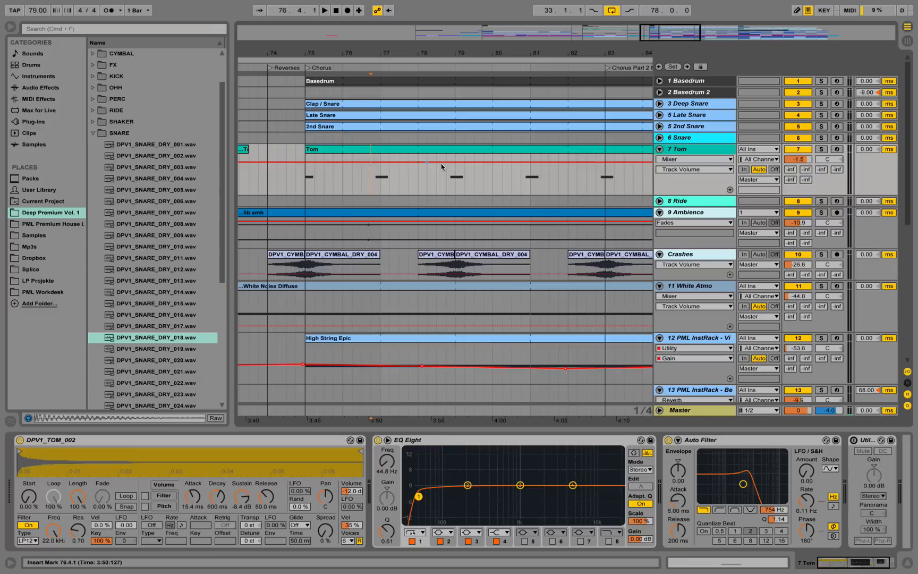
{"action": "left_click", "coordinate": [822, 151]}
{"action": "key", "text": "space"}
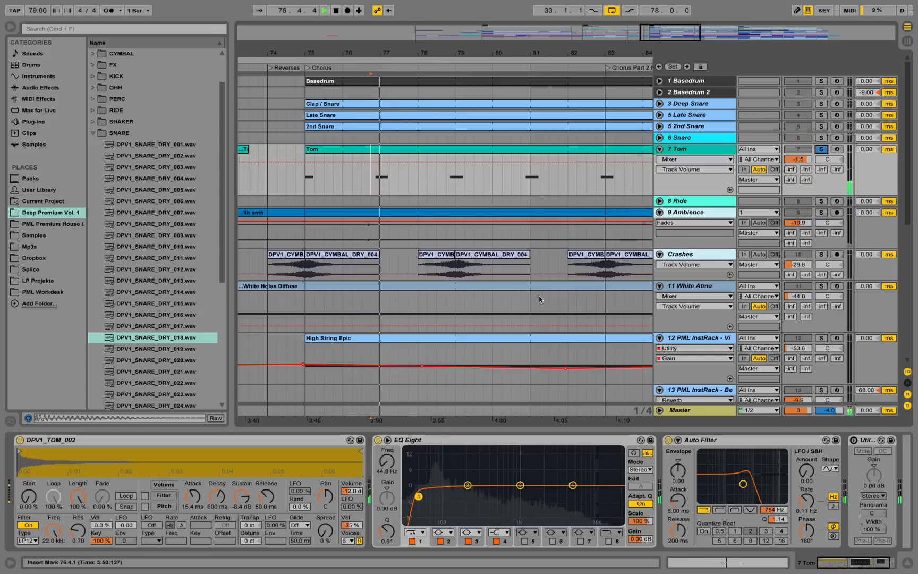
Step: Examine the Tom track's device chain from the DPV1_TOM_002 sample to Utility, and replay the soloed tom hit
{"action": "left_click", "coordinate": [110, 440]}
{"action": "key", "text": "space"}
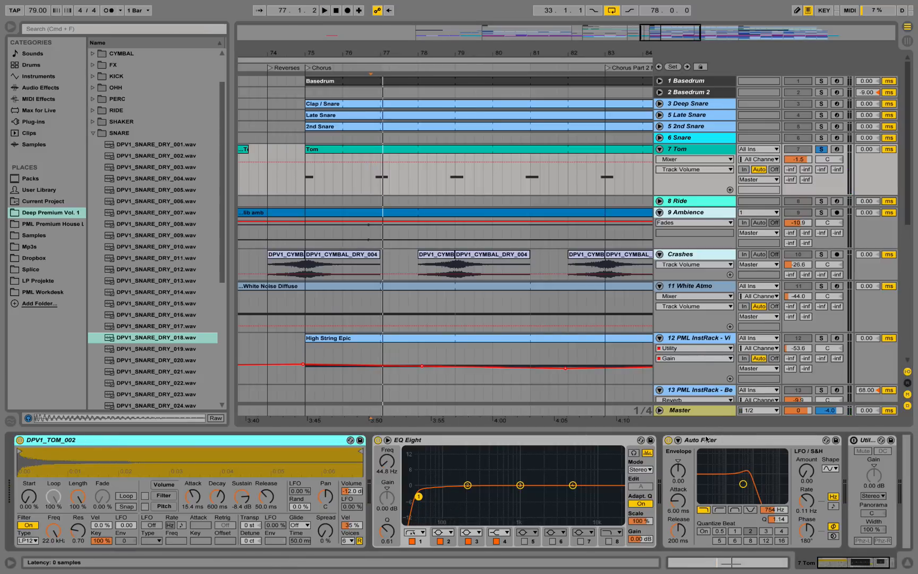
{"action": "left_click_drag", "start_coordinate": [878, 565], "coordinate": [868, 564]}
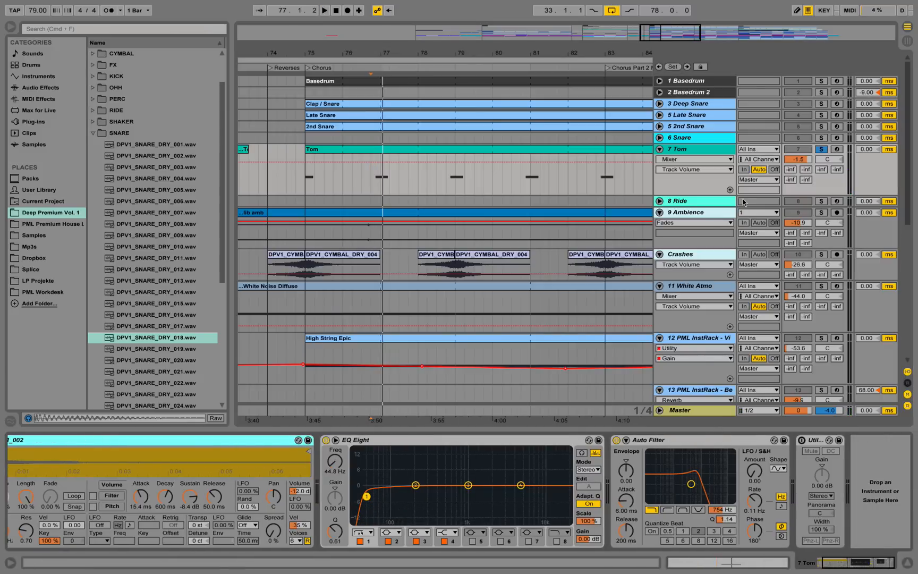
{"action": "key", "text": "space"}
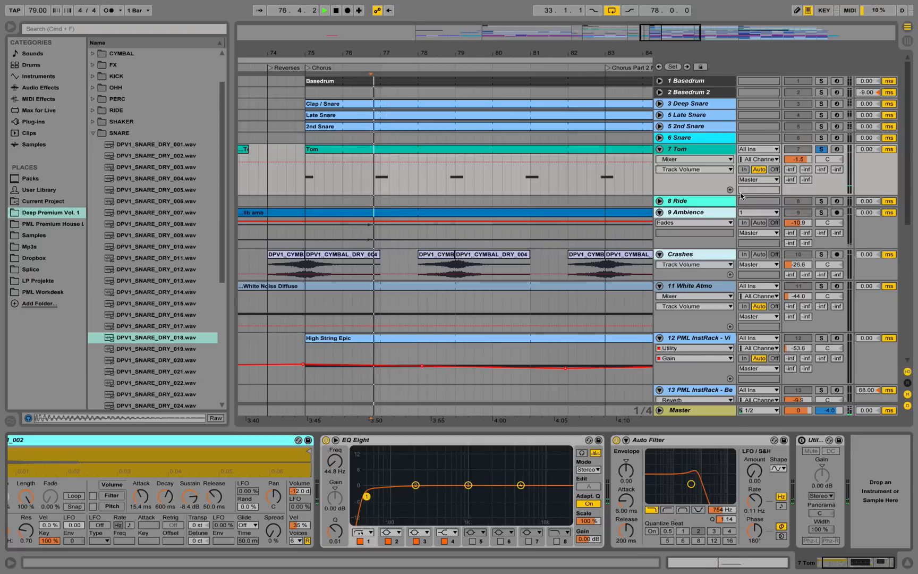
{"action": "key", "text": "space"}
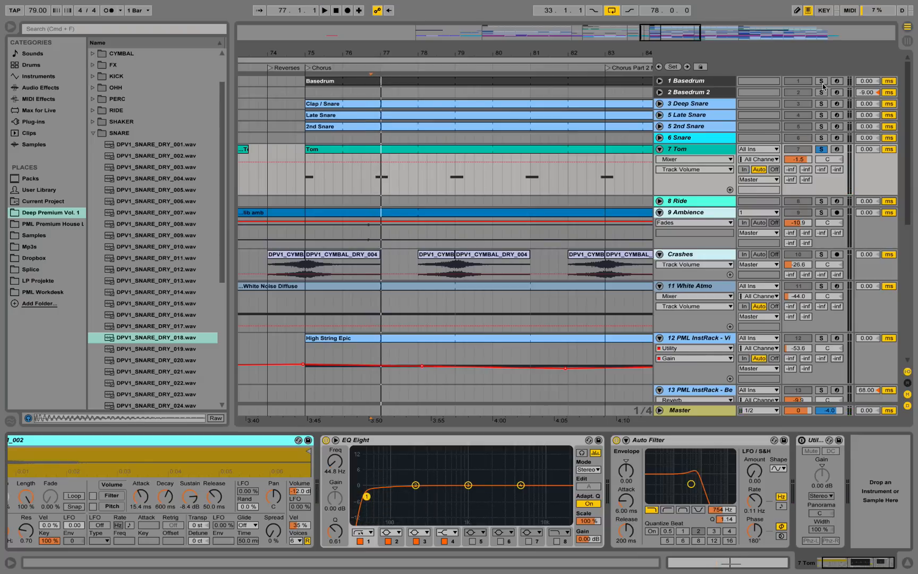
Step: Play Basedrum, Deep Snare and Tom soloed together in the chorus, and clear their solos
{"action": "left_click", "coordinate": [822, 82]}
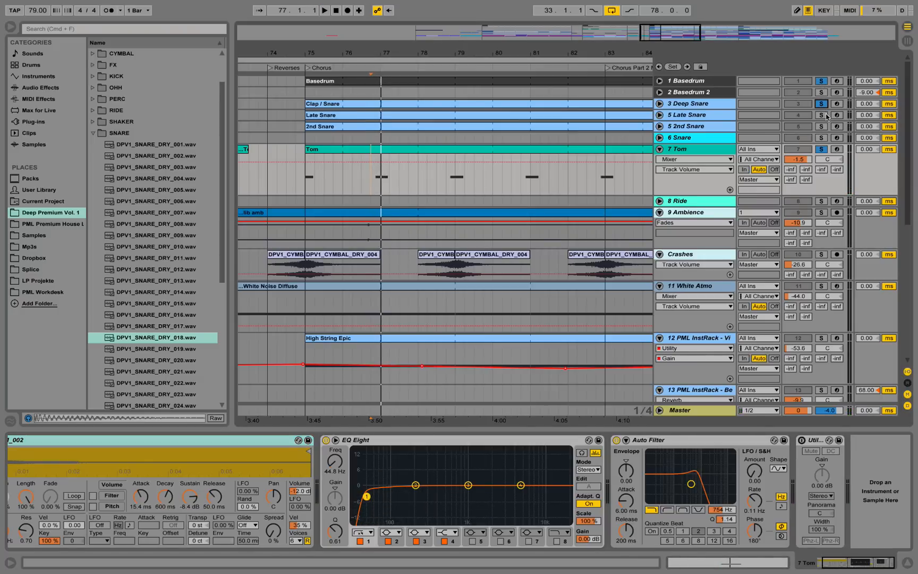
{"action": "key", "text": "space"}
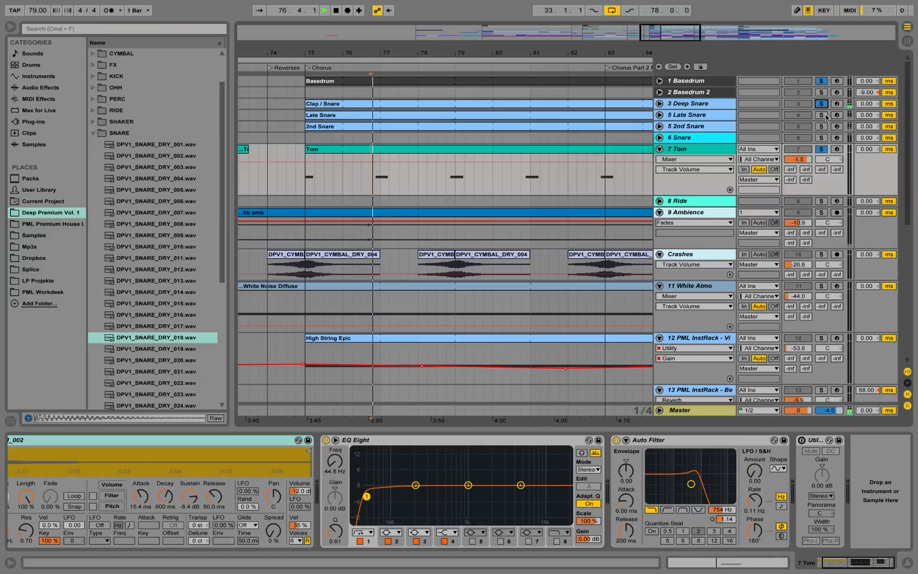
{"action": "left_click", "coordinate": [355, 96]}
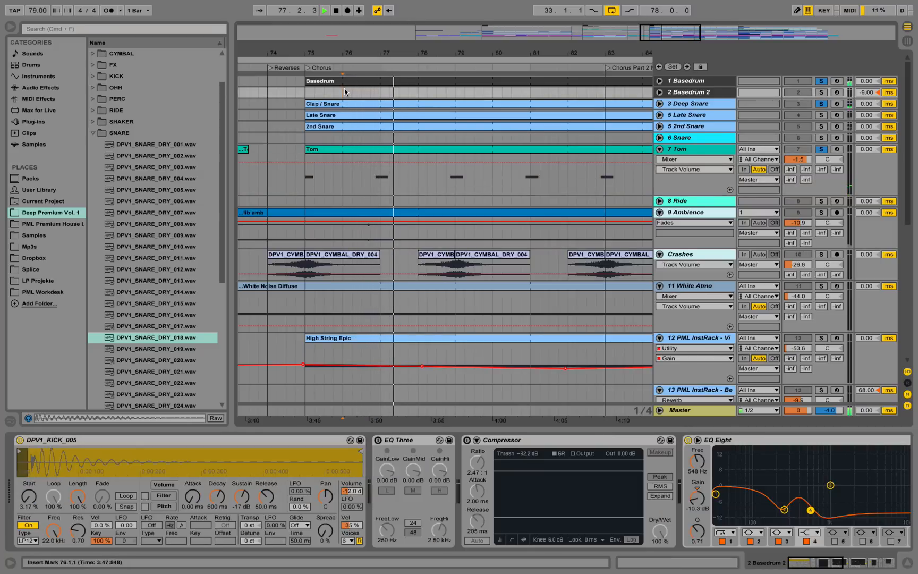
{"action": "key", "text": "space"}
{"action": "left_click", "coordinate": [821, 104]}
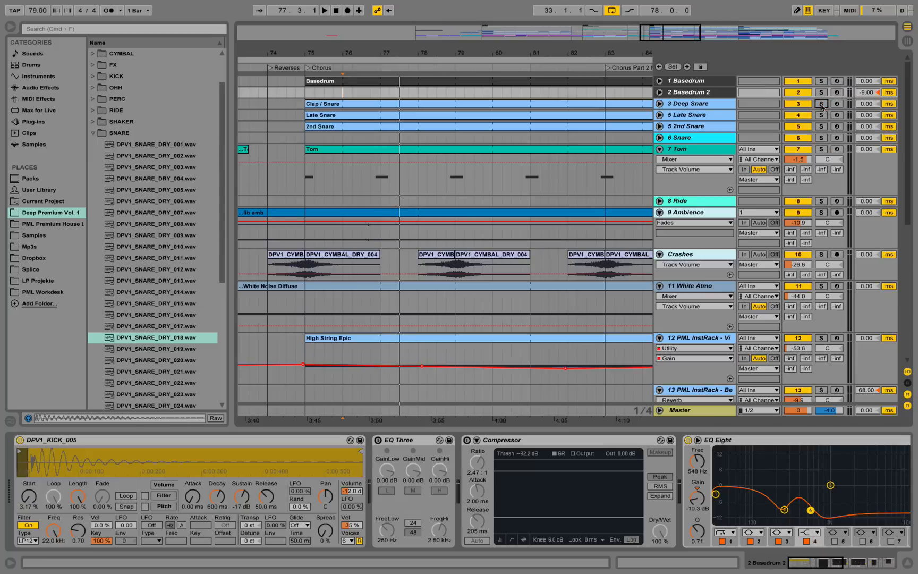
Step: Solo the Late Snare track, unfold it to show its notes and devices, and play it from 76.4.1
{"action": "left_click", "coordinate": [822, 115]}
{"action": "left_click", "coordinate": [723, 118]}
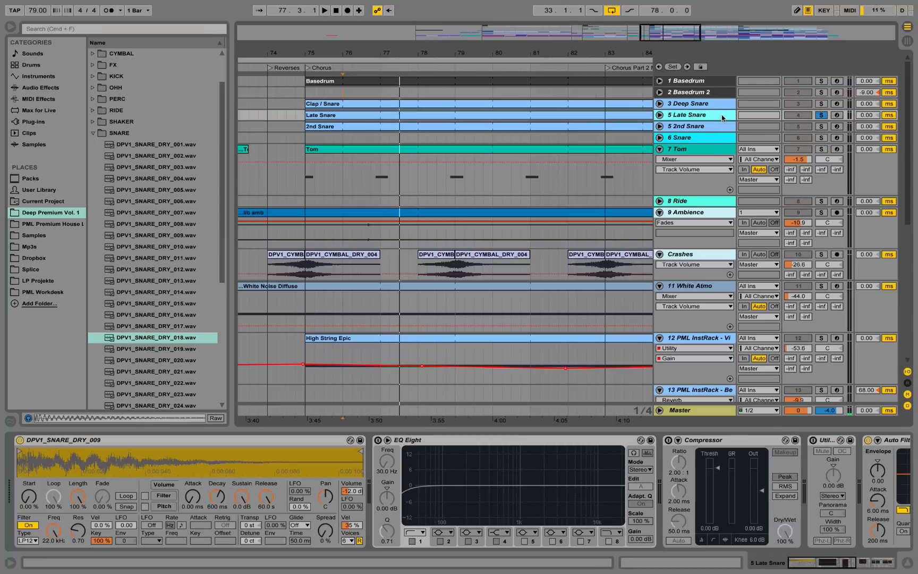
{"action": "left_click", "coordinate": [661, 115]}
{"action": "left_click", "coordinate": [375, 152]}
{"action": "key", "text": "space"}
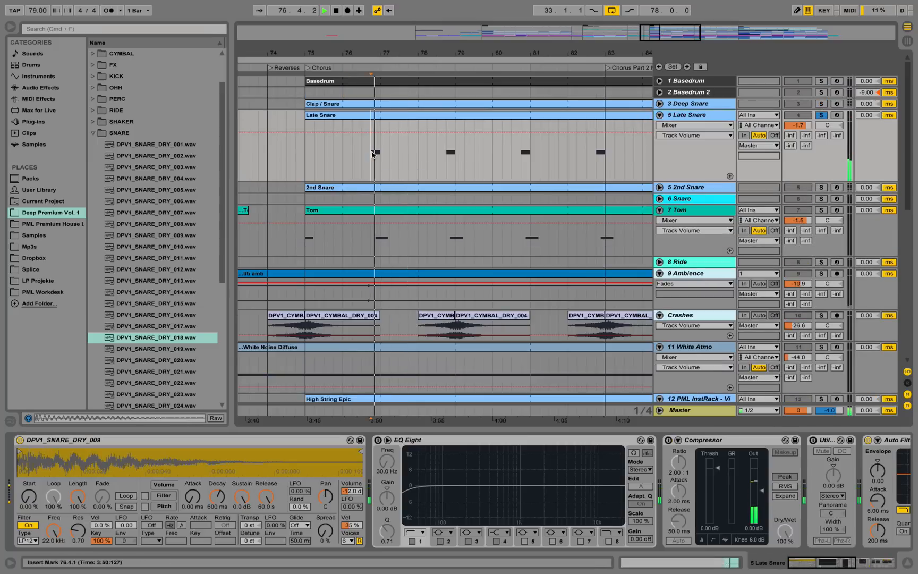
Step: Fold the Late Snare track's EQ Eight and Compressor, and examine its device chain through to Reverb
{"action": "left_click", "coordinate": [701, 118]}
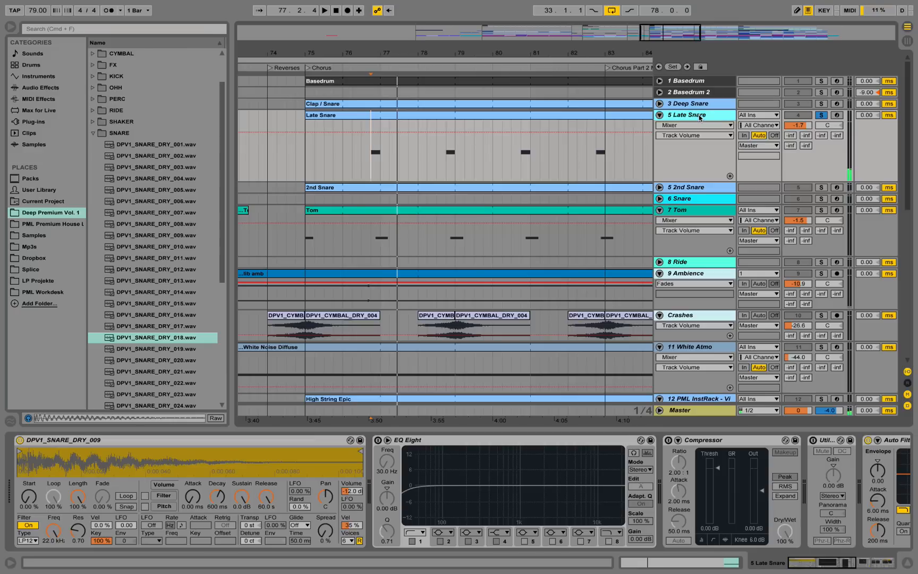
{"action": "double_click", "coordinate": [457, 440]}
{"action": "double_click", "coordinate": [456, 440]}
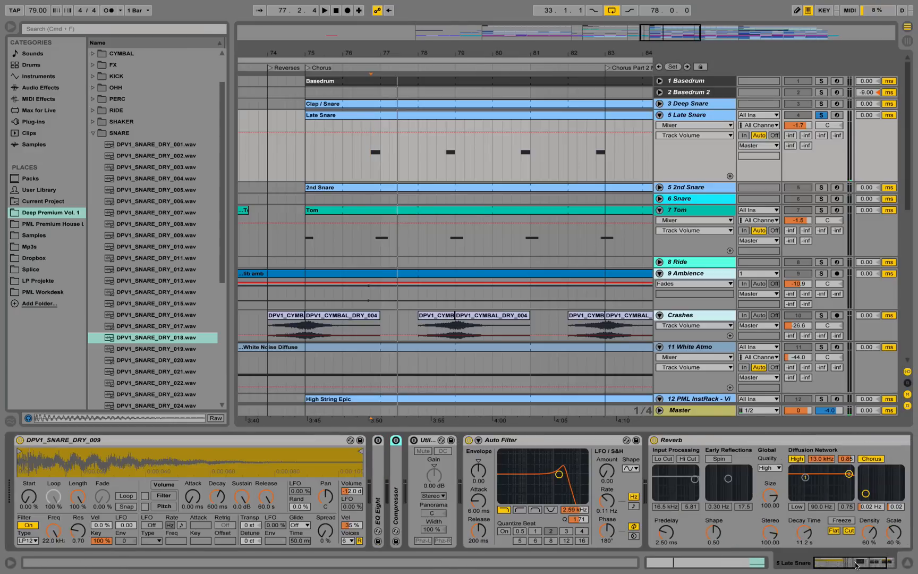
{"action": "left_click_drag", "start_coordinate": [861, 560], "coordinate": [877, 565]}
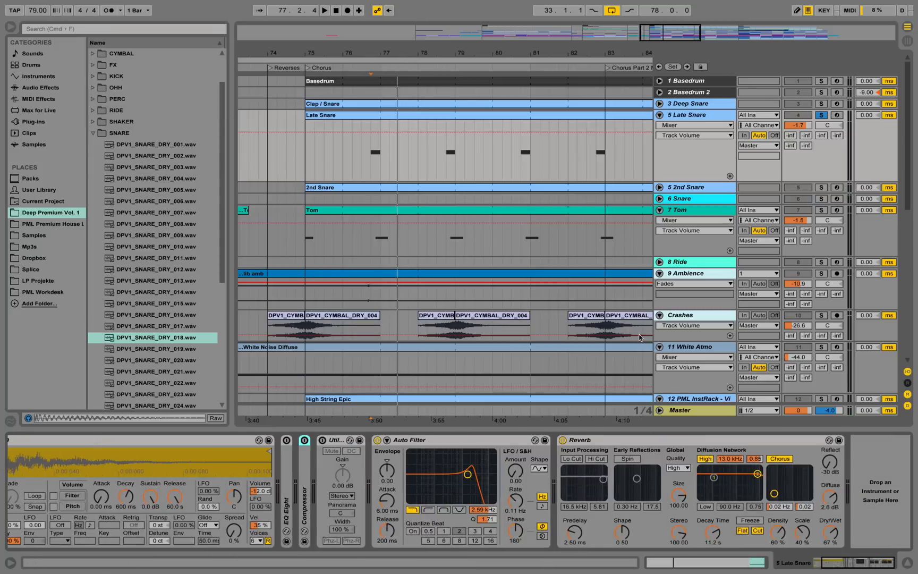
Step: Replay the soloed Late Snare hit from 76.4.1, clear its solo and play the same spot in the full mix
{"action": "key", "text": "space"}
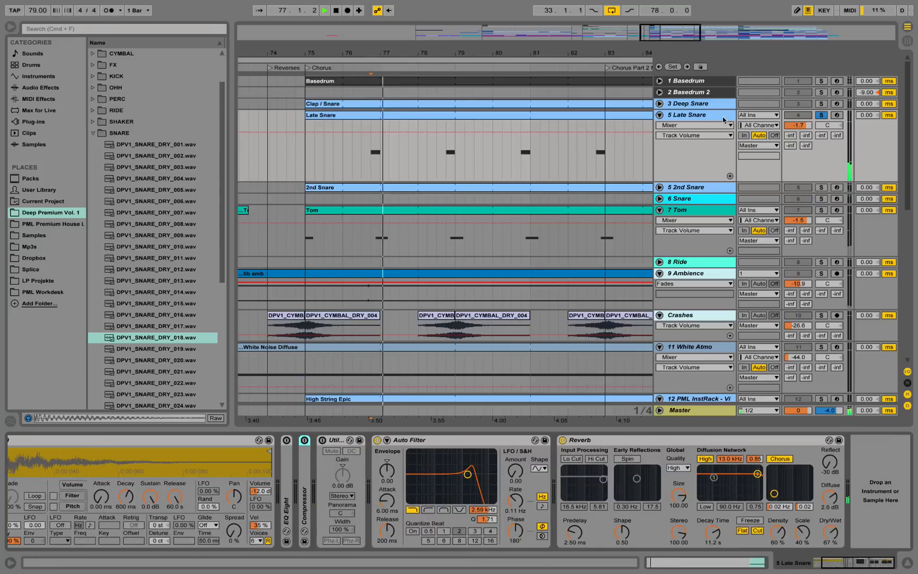
{"action": "key", "text": "space"}
{"action": "left_click", "coordinate": [822, 116]}
{"action": "key", "text": "space"}
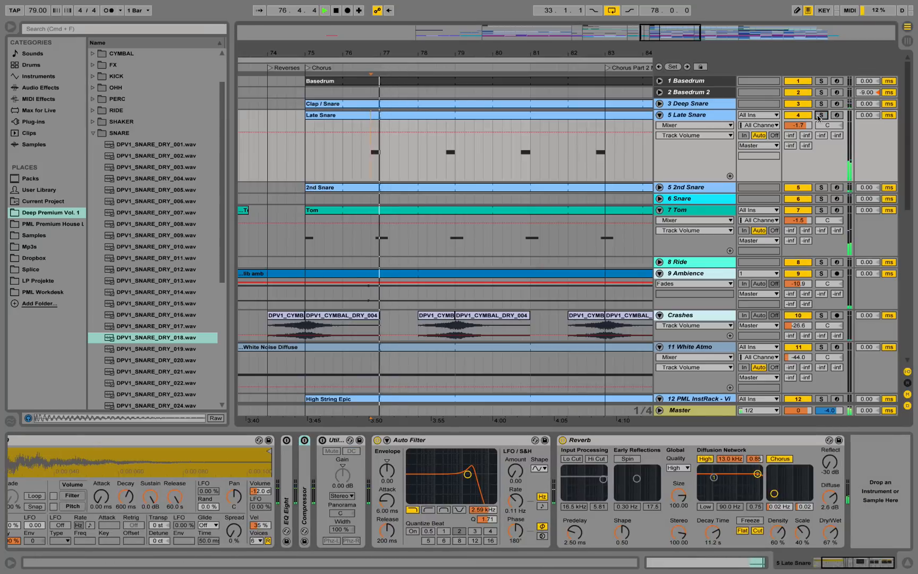
{"action": "key", "text": "space"}
Step: Unfold the 2nd Snare track to show its chorus notes, and play it soloed from 75.1.1
{"action": "left_click", "coordinate": [691, 190]}
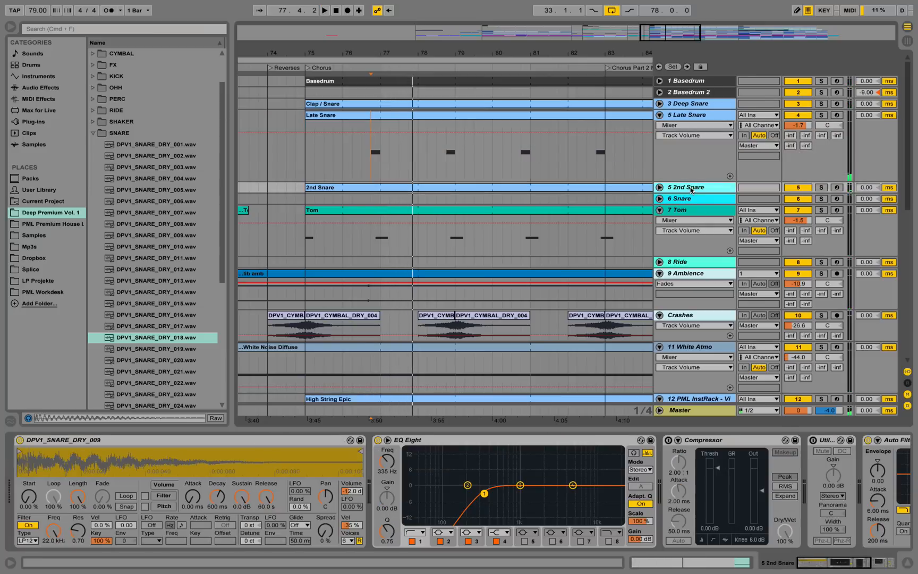
{"action": "left_click", "coordinate": [660, 187]}
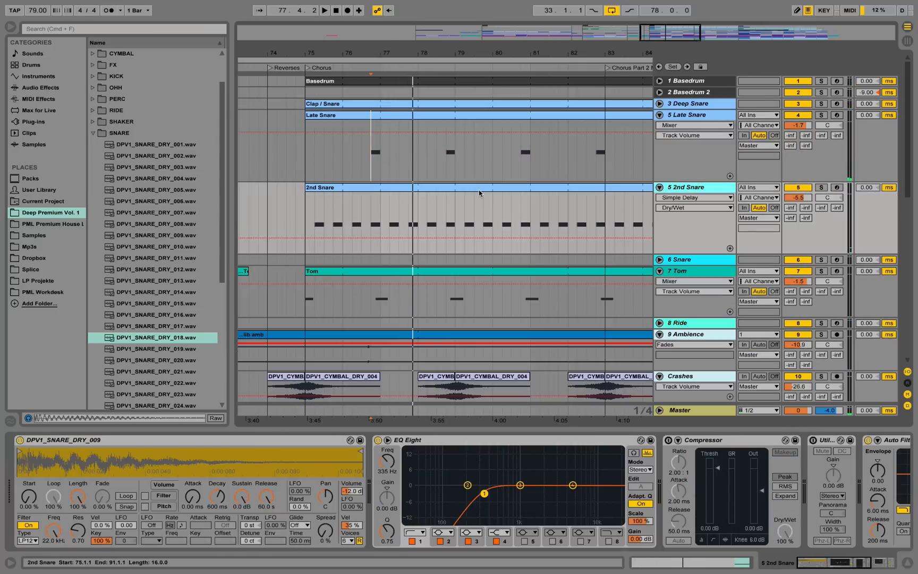
{"action": "left_click", "coordinate": [308, 222]}
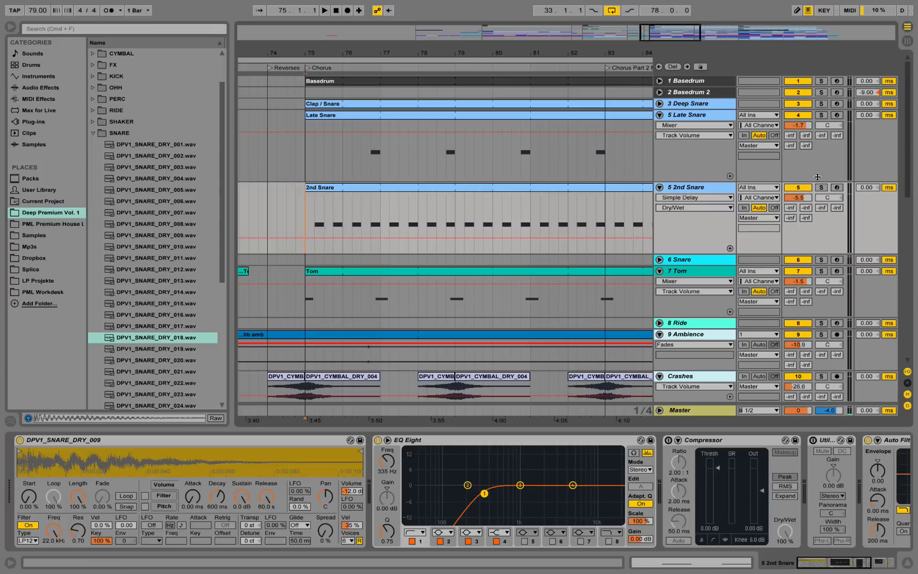
{"action": "left_click", "coordinate": [821, 188]}
{"action": "key", "text": "space"}
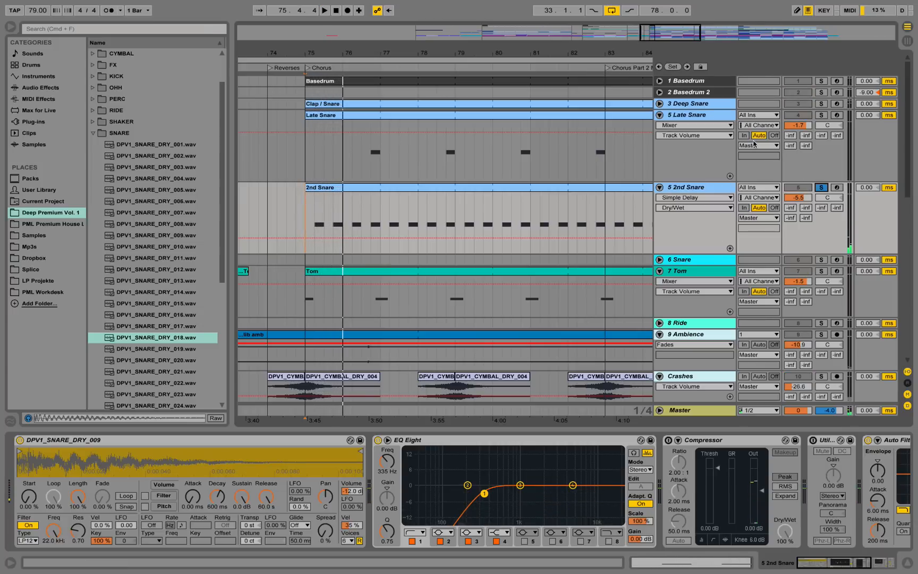
{"action": "left_click", "coordinate": [716, 118]}
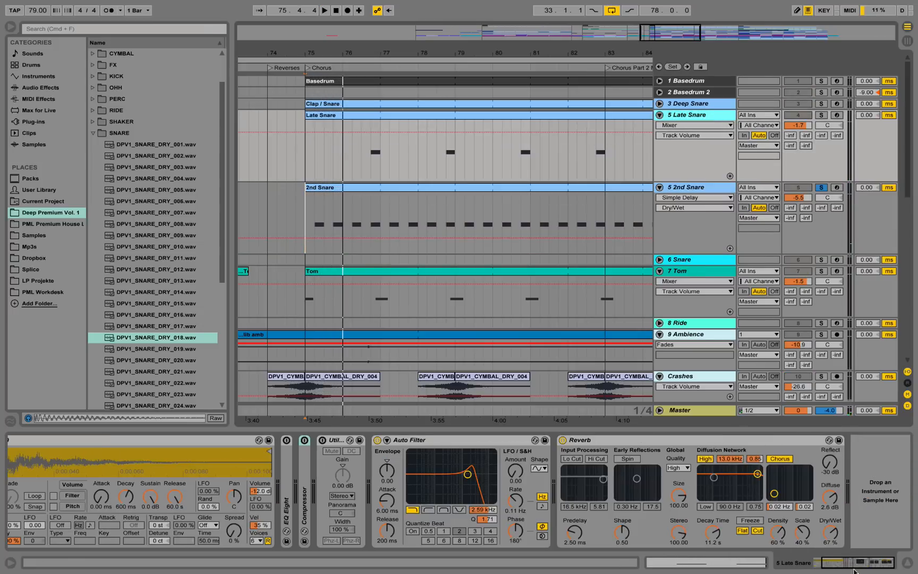
{"action": "left_click_drag", "start_coordinate": [854, 571], "coordinate": [820, 571]}
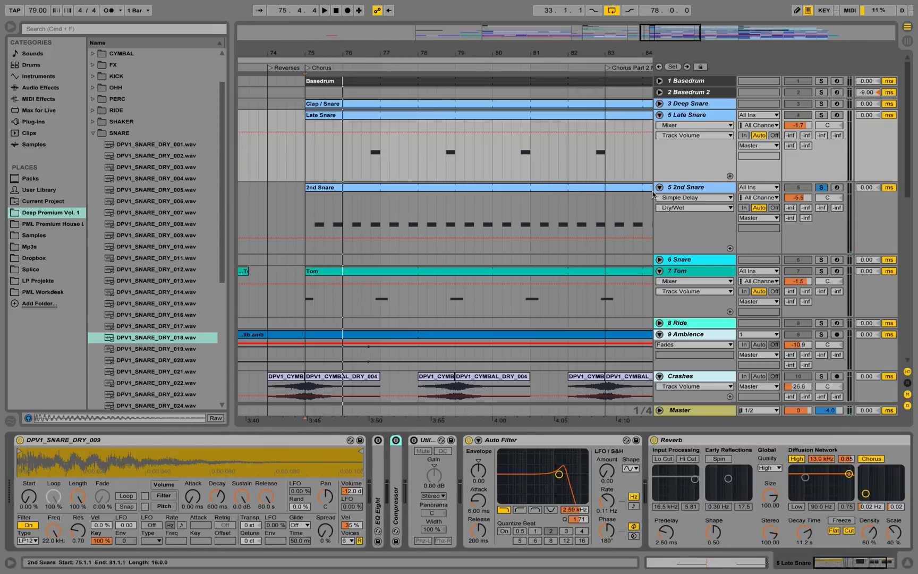
{"action": "left_click", "coordinate": [676, 191]}
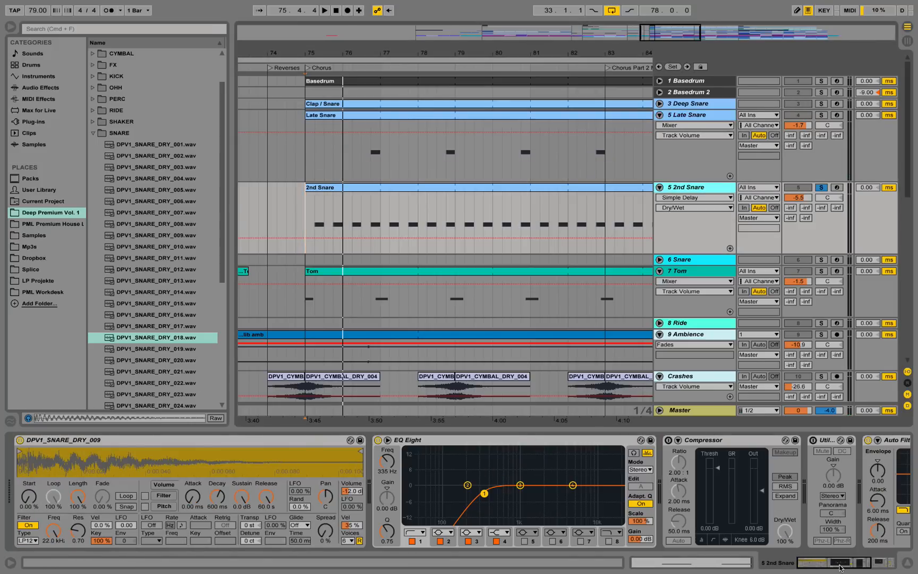
{"action": "left_click_drag", "start_coordinate": [840, 568], "coordinate": [861, 566]}
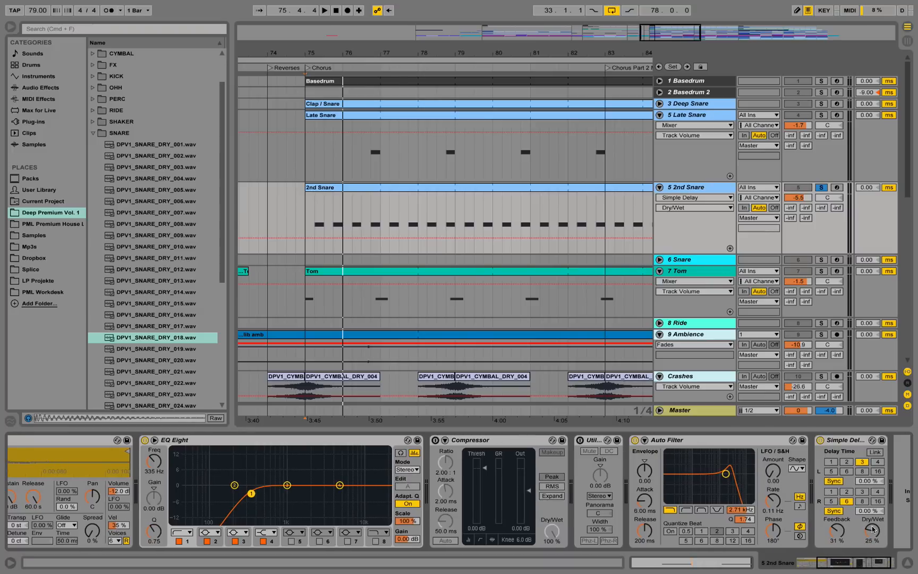
{"action": "left_click", "coordinate": [883, 563]}
Step: Play the soloed 2nd Snare with its Simple Delay off and back on, and clear the solo
{"action": "left_click", "coordinate": [777, 441]}
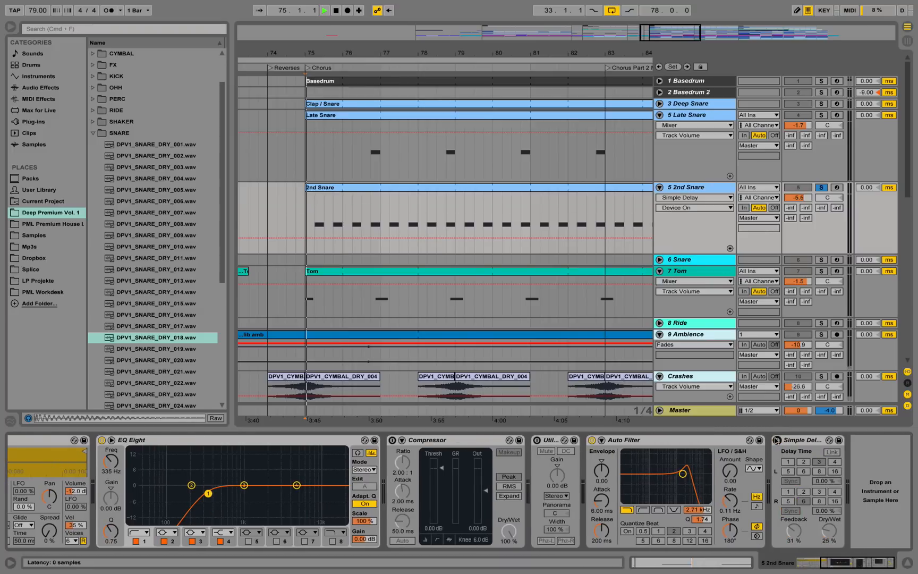
{"action": "key", "text": "space"}
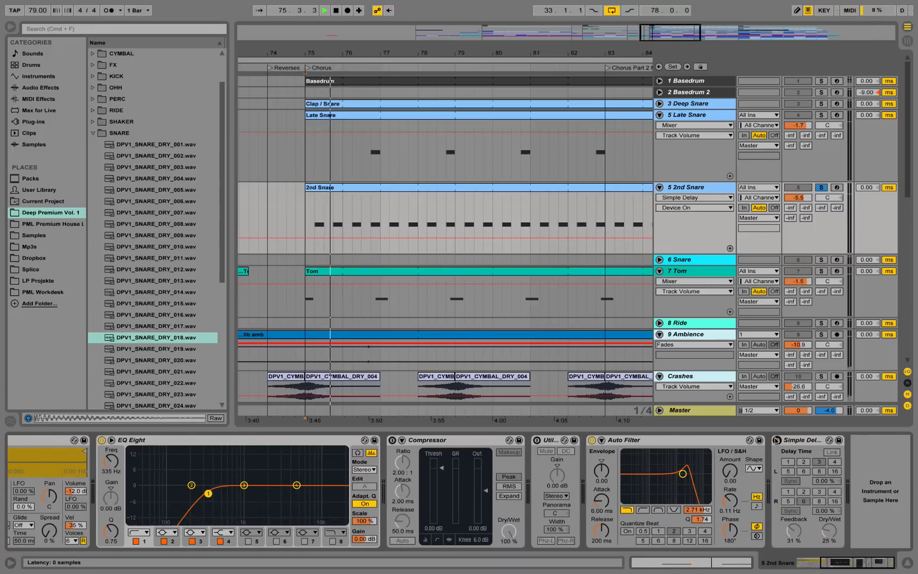
{"action": "left_click", "coordinate": [777, 440]}
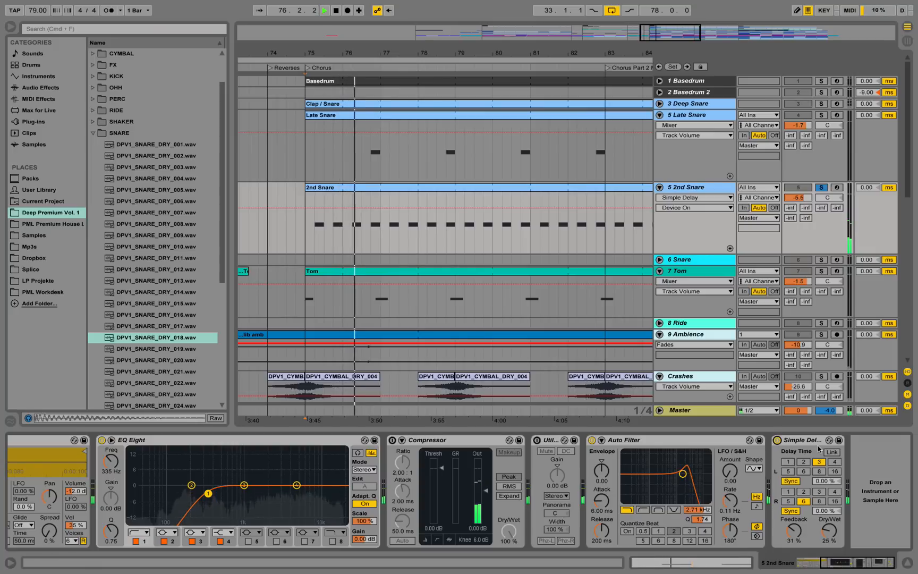
{"action": "left_click", "coordinate": [821, 187]}
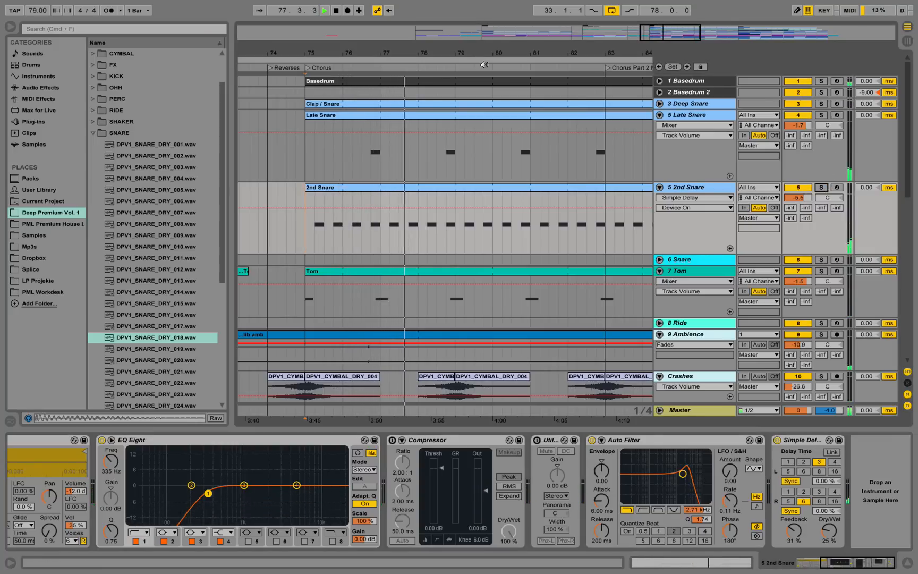
Step: Examine the chorus arrangement across all tracks during full-mix playback, up to the Bells section, and stop playback
{"action": "left_click_drag", "start_coordinate": [476, 53], "coordinate": [425, 39]}
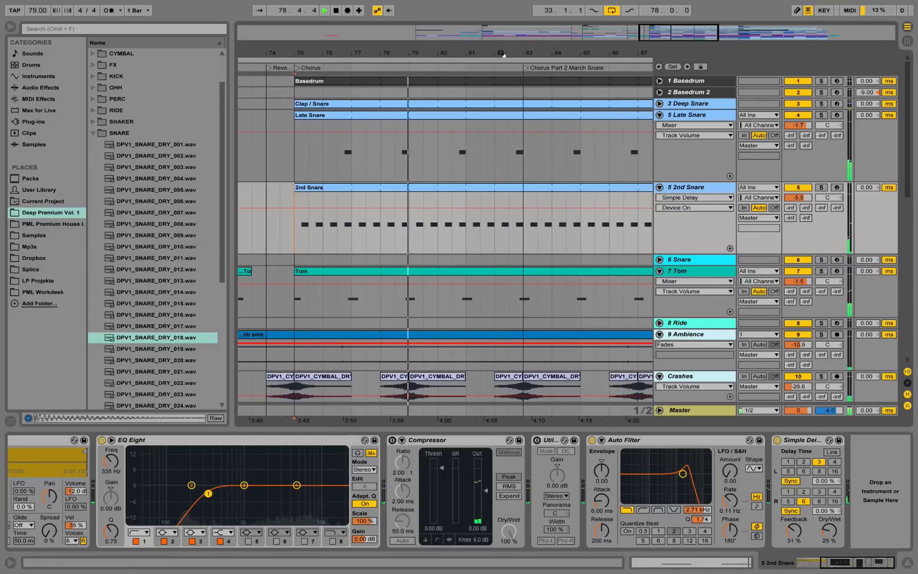
{"action": "left_click_drag", "start_coordinate": [502, 55], "coordinate": [466, 39]}
{"action": "scroll", "coordinate": [448, 169], "scroll_direction": "down", "scroll_amount": 10}
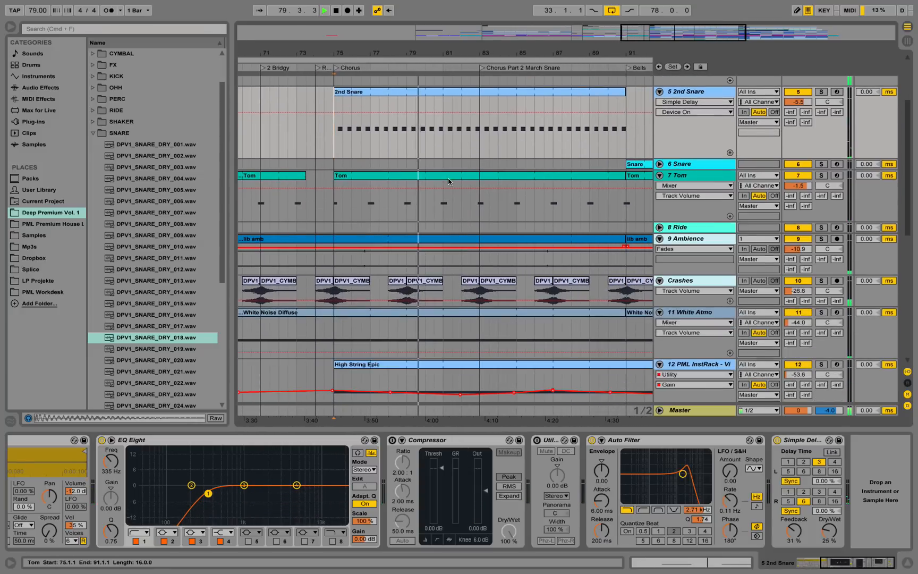
{"action": "scroll", "coordinate": [448, 185], "scroll_direction": "down", "scroll_amount": 3}
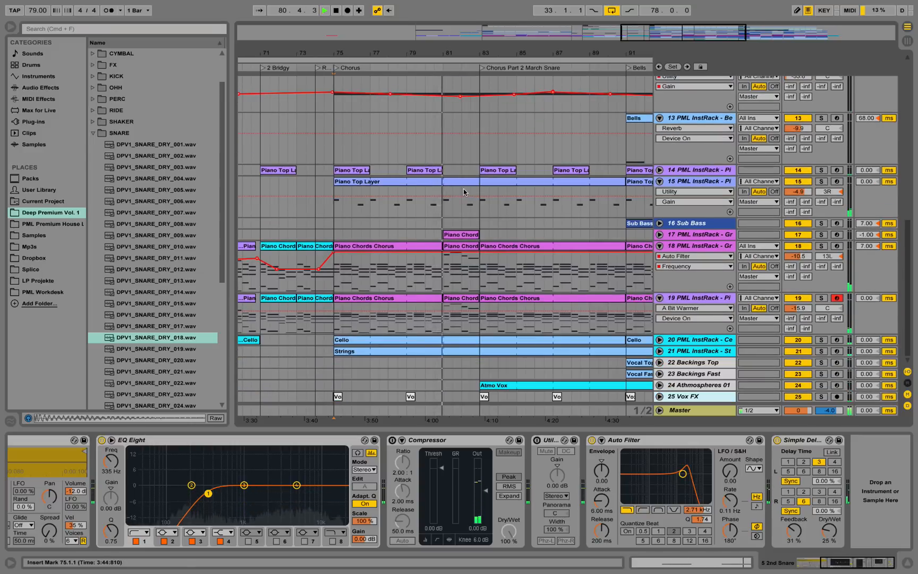
{"action": "scroll", "coordinate": [457, 207], "scroll_direction": "up", "scroll_amount": 13}
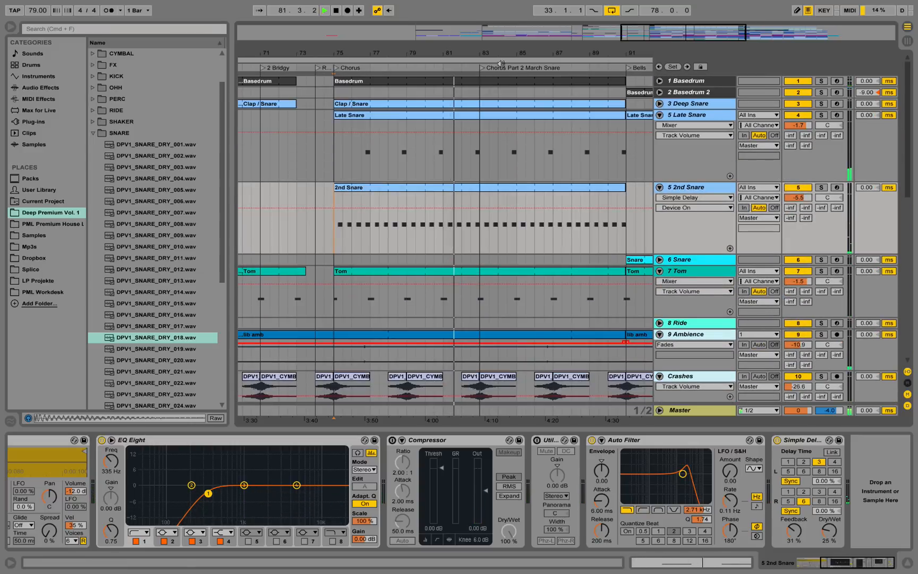
{"action": "scroll", "coordinate": [470, 225], "scroll_direction": "right", "scroll_amount": 5}
{"action": "key", "text": "space"}
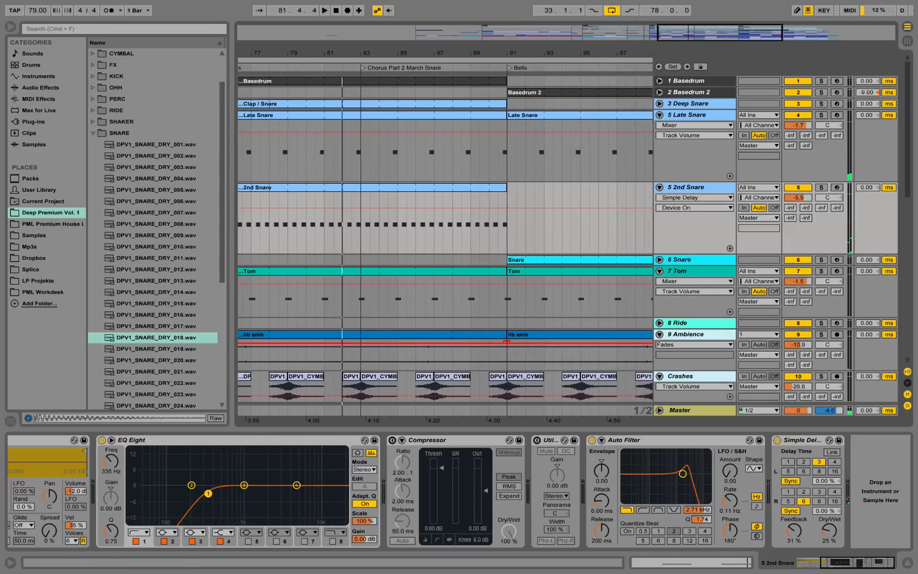
Step: Unfold the Basedrum 2 track to show its notes, and play it soloed from 91.1.1 at the Bells section
{"action": "left_click_drag", "start_coordinate": [536, 53], "coordinate": [440, 40]}
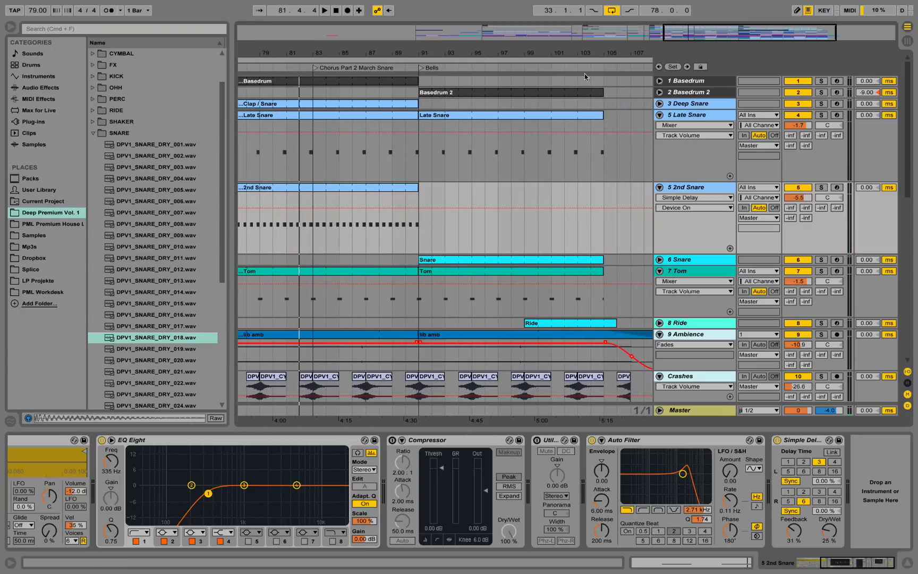
{"action": "left_click", "coordinate": [676, 91]}
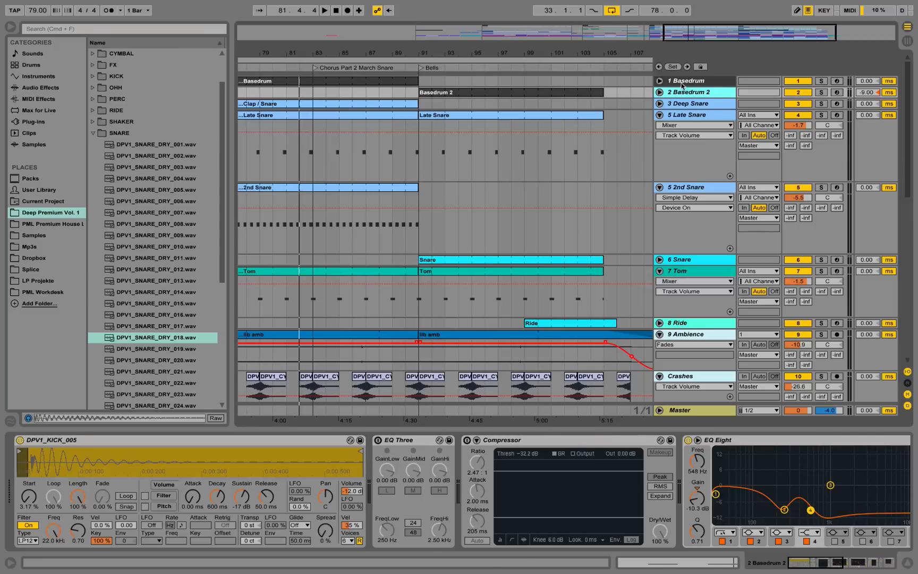
{"action": "left_click", "coordinate": [683, 84]}
{"action": "left_click", "coordinate": [690, 93]}
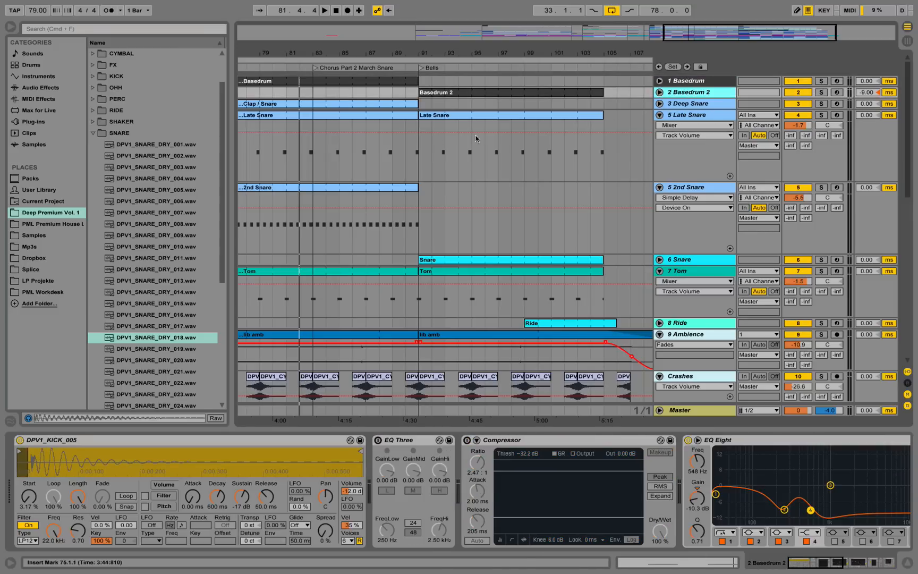
{"action": "left_click", "coordinate": [659, 93]}
{"action": "left_click", "coordinate": [419, 106]}
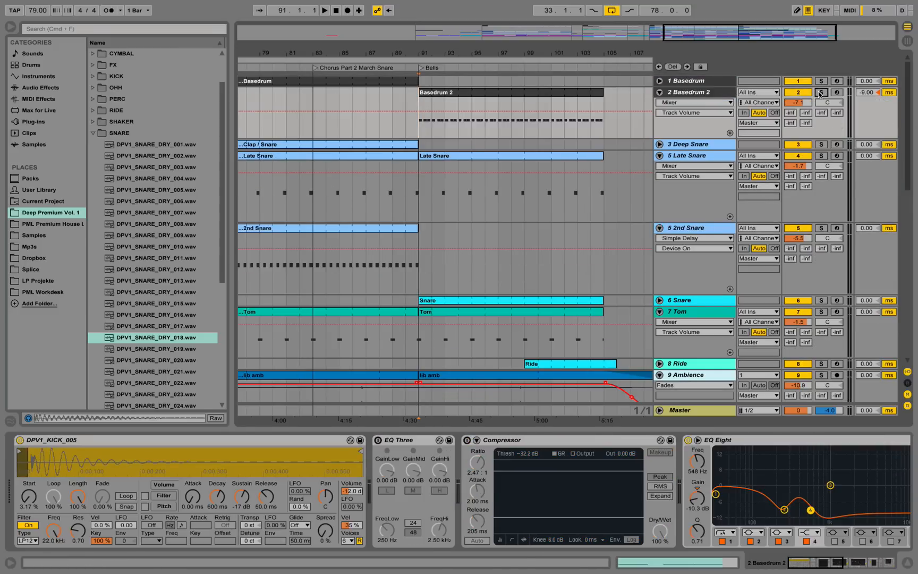
{"action": "left_click", "coordinate": [821, 93]}
{"action": "key", "text": "space"}
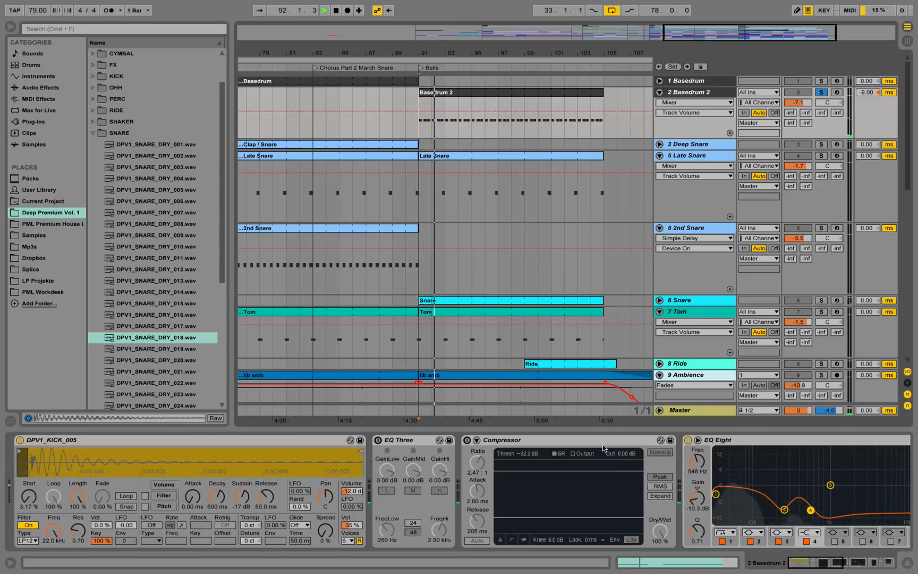
Step: Fold Basedrum 2's Compressor and EQ Three, stop playback and examine its chain of two EQ Eights and a Chorus
{"action": "double_click", "coordinate": [545, 441]}
{"action": "double_click", "coordinate": [396, 440]}
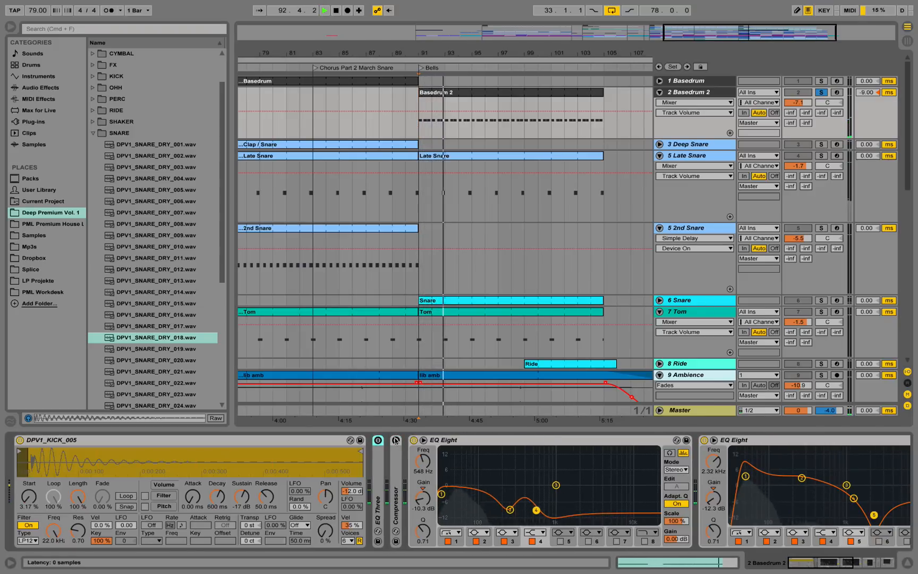
{"action": "key", "text": "space"}
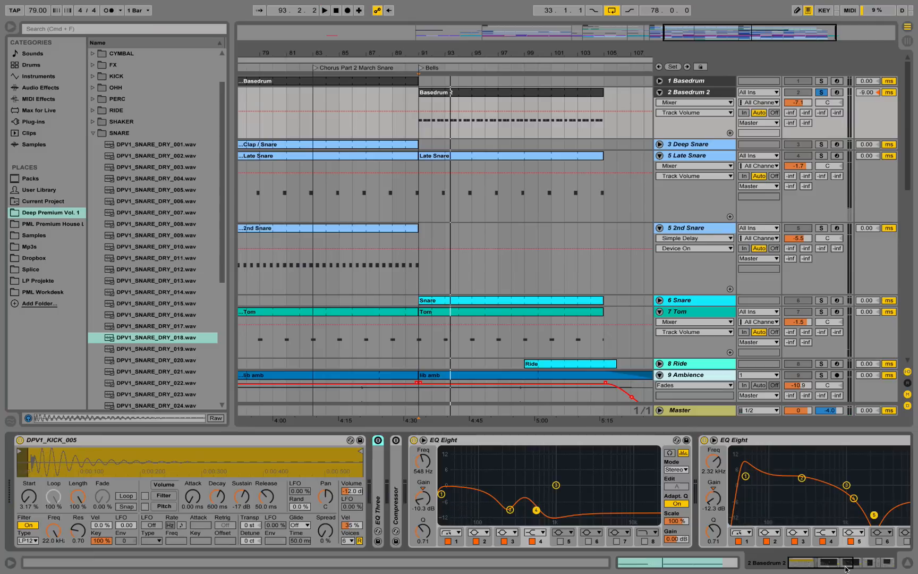
{"action": "left_click_drag", "start_coordinate": [845, 569], "coordinate": [861, 567]}
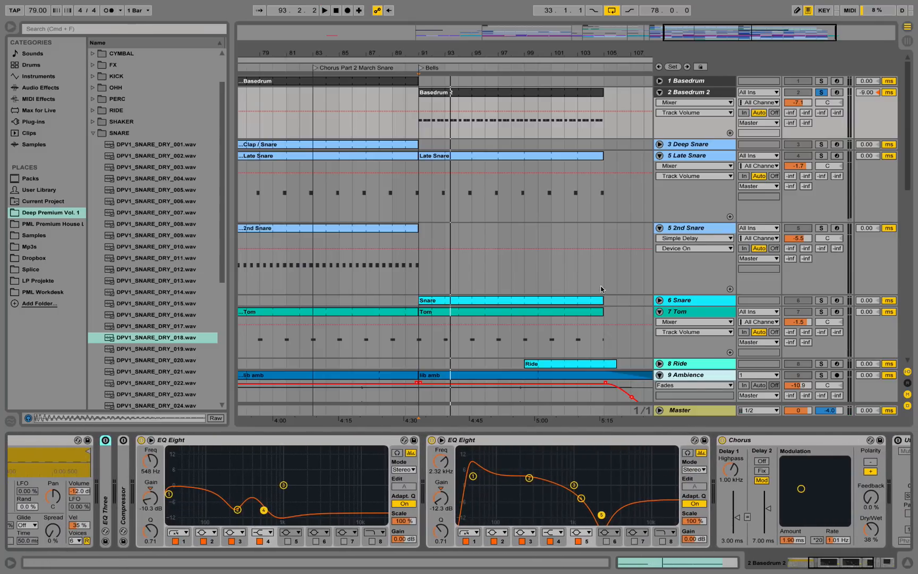
Step: Play the soloed Basedrum 2 from 91.1.1 with both EQ Eights switched off, and again with the Chorus off as well
{"action": "left_click", "coordinate": [419, 127]}
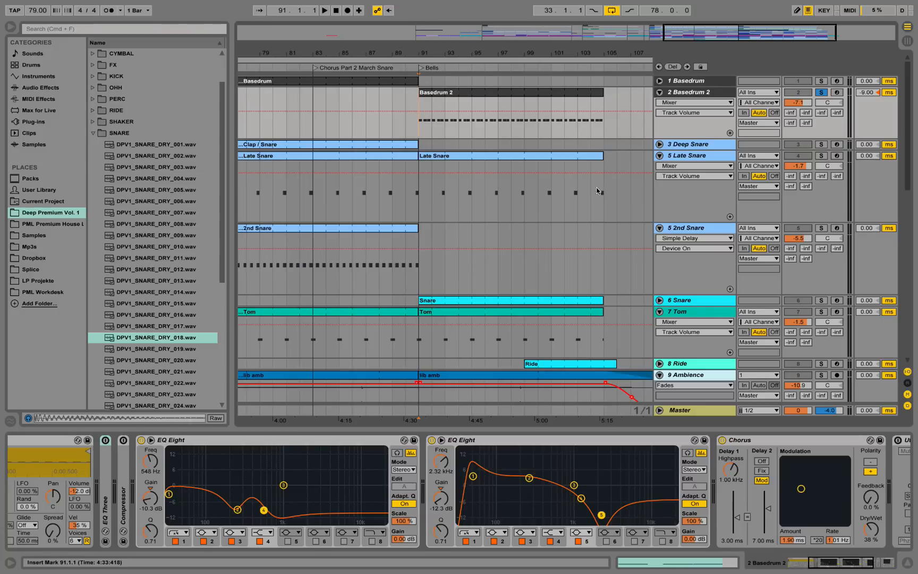
{"action": "key", "text": "space"}
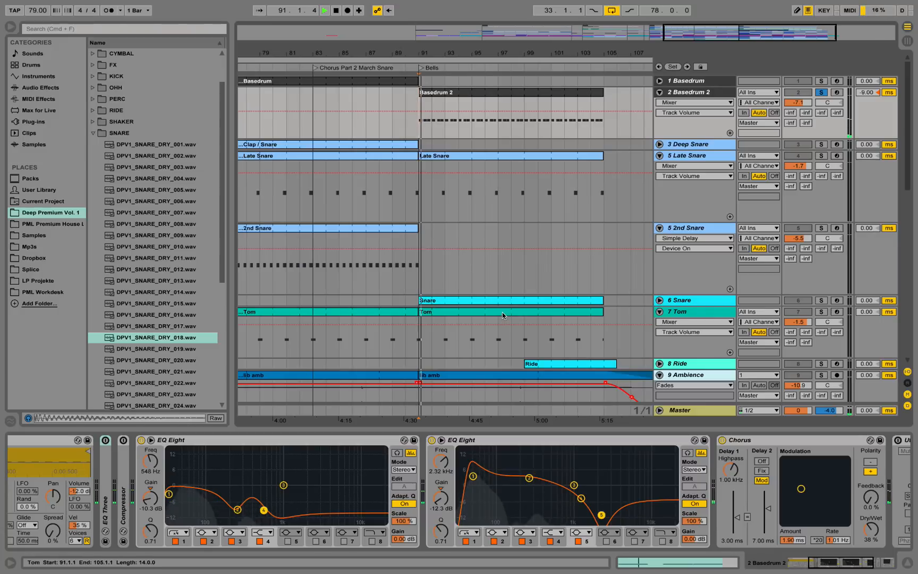
{"action": "left_click", "coordinate": [432, 440]}
{"action": "left_click", "coordinate": [141, 440]}
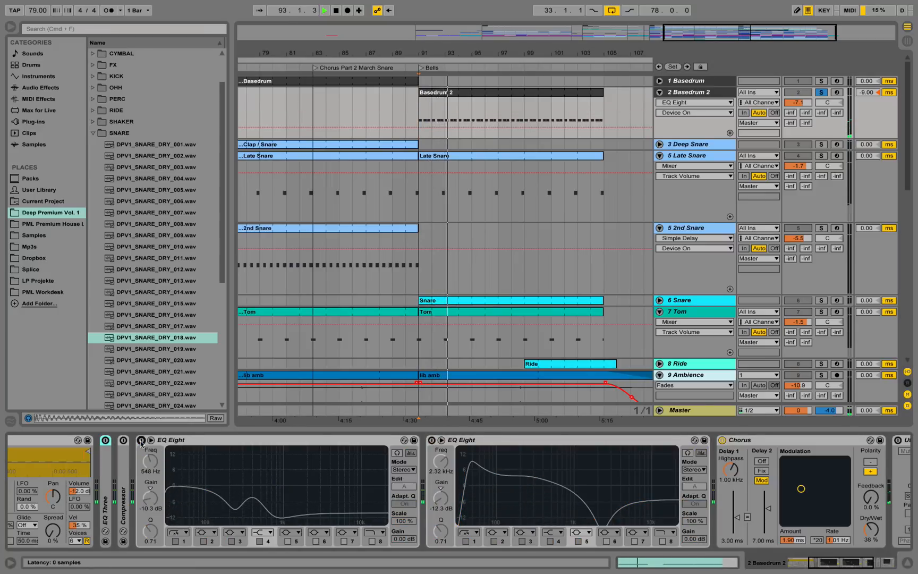
{"action": "key", "text": "space"}
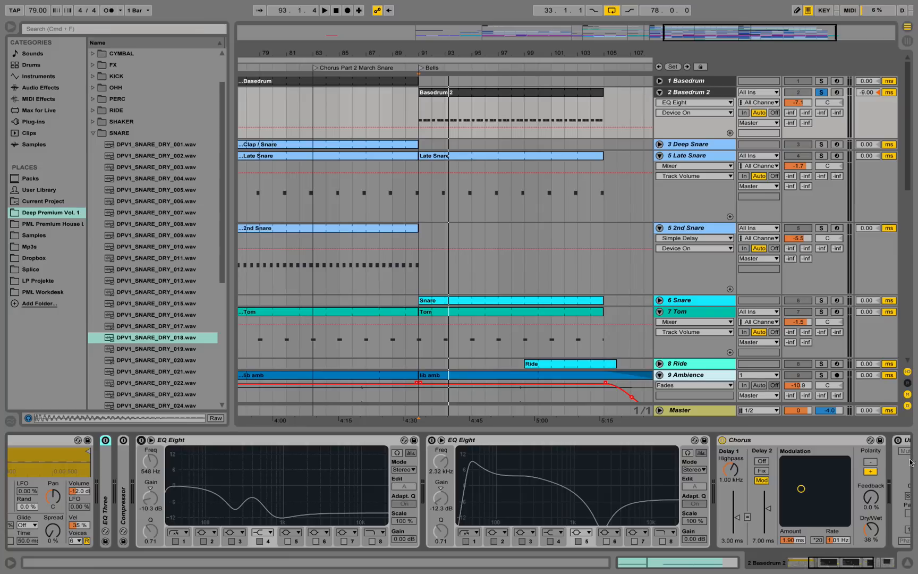
{"action": "left_click", "coordinate": [722, 440]}
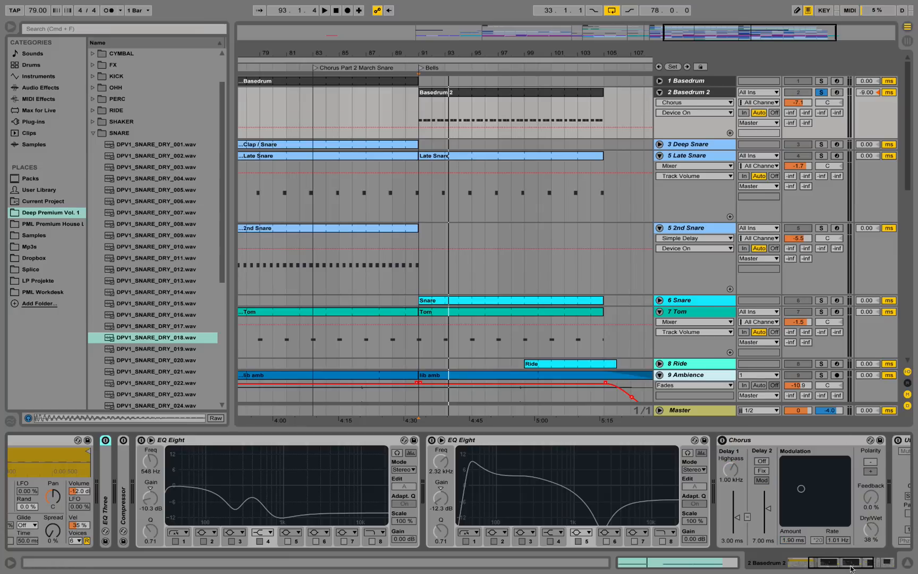
{"action": "mouse_move", "coordinate": [846, 568]}
{"action": "left_mouse_down"}
{"action": "mouse_move", "coordinate": [866, 567]}
{"action": "mouse_move", "coordinate": [845, 568]}
{"action": "left_mouse_up"}
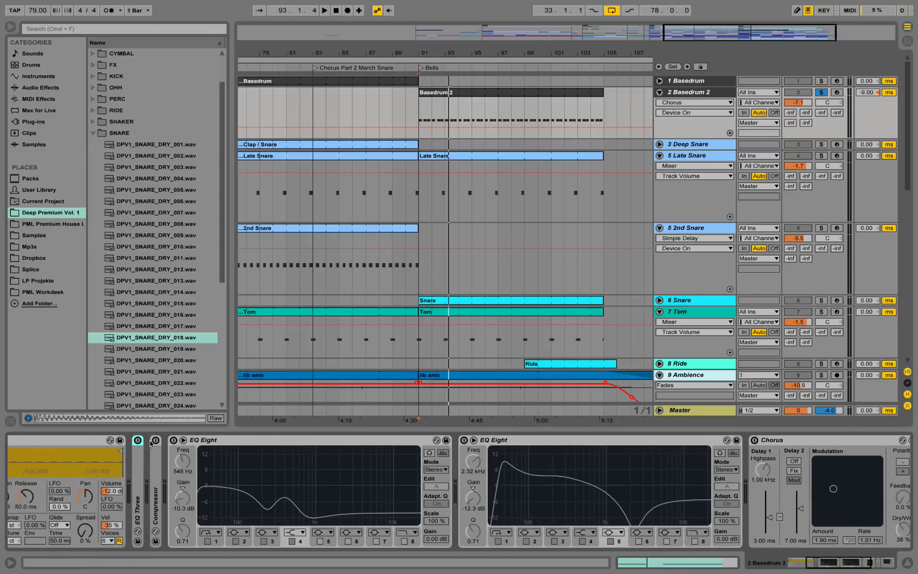
{"action": "key", "text": "space"}
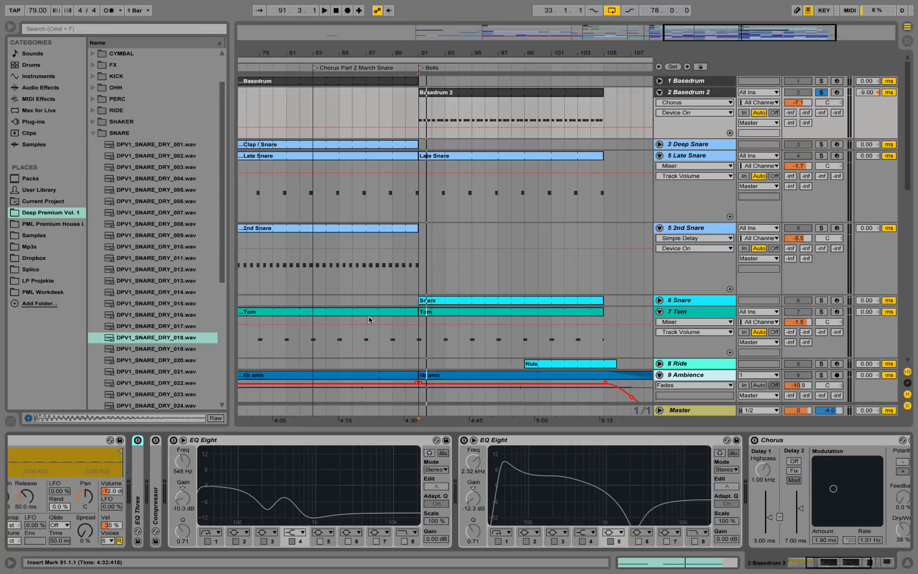
Step: Switch Basedrum 2's two EQ Eights and Chorus back on one by one, playing after each, and clear the solo
{"action": "left_click", "coordinate": [174, 440]}
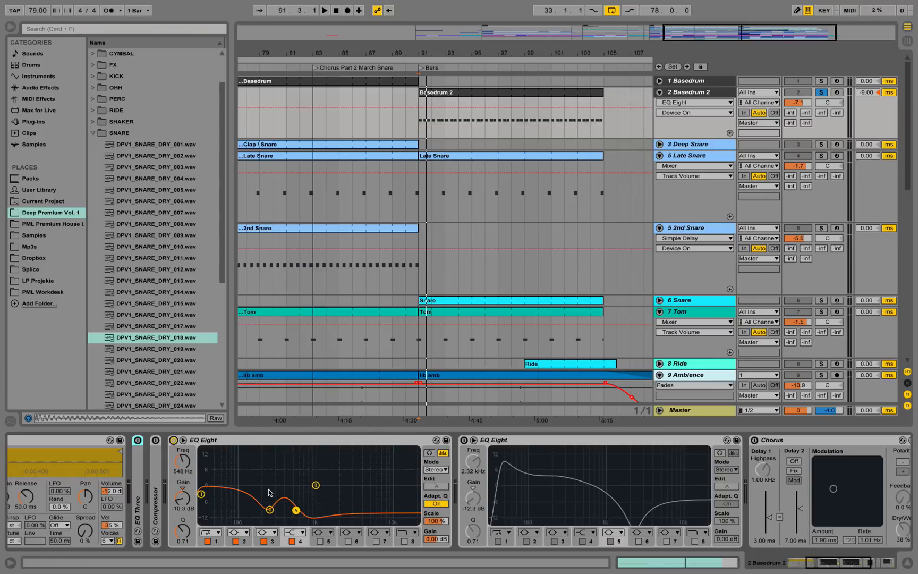
{"action": "key", "text": "space"}
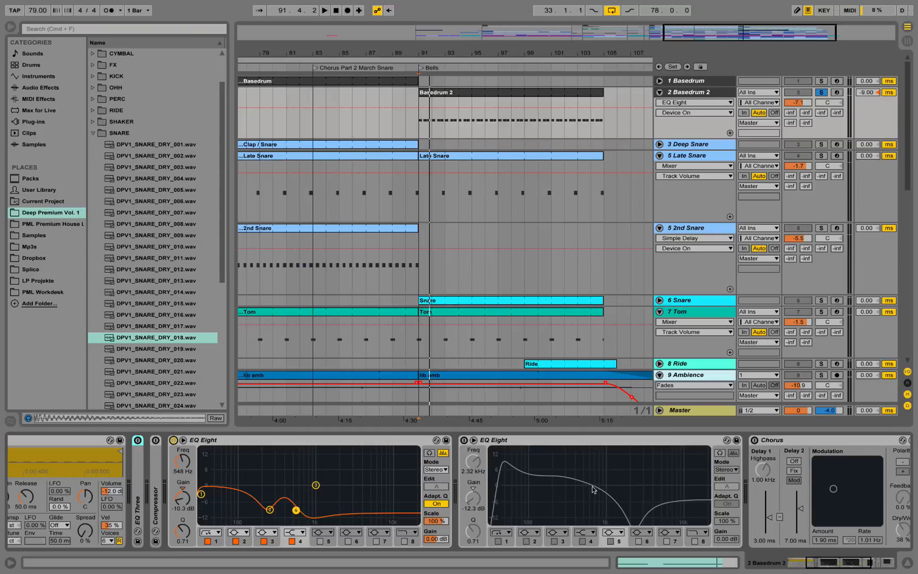
{"action": "left_click", "coordinate": [464, 441]}
{"action": "key", "text": "space"}
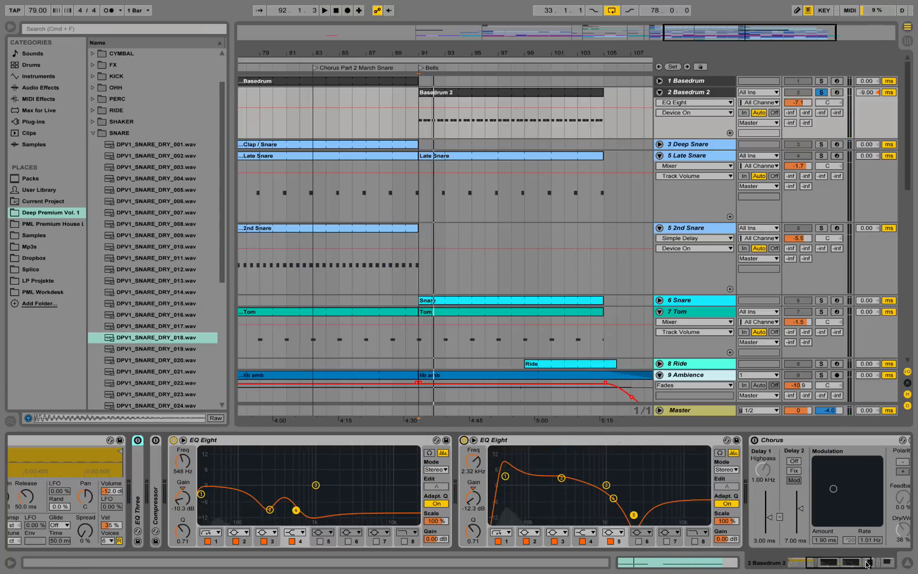
{"action": "left_click_drag", "start_coordinate": [868, 565], "coordinate": [871, 565]}
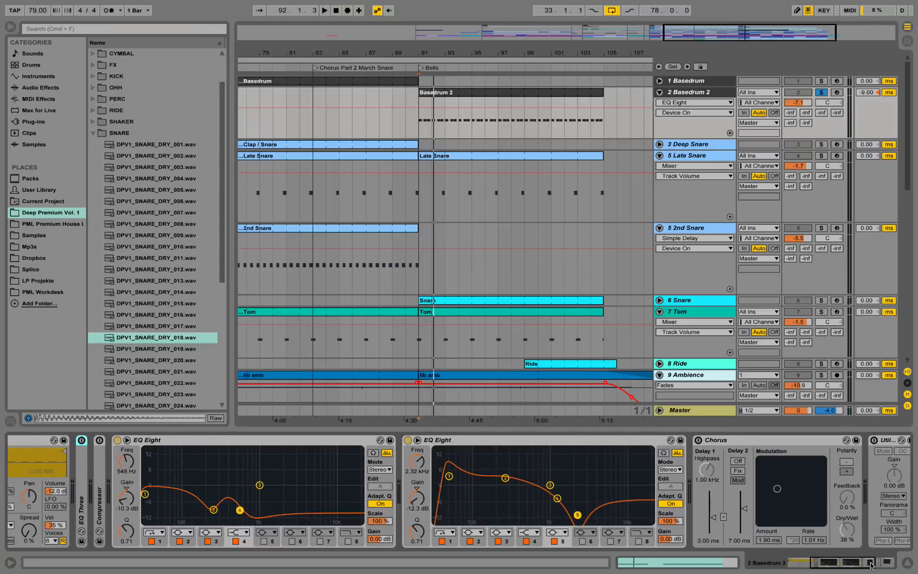
{"action": "left_click", "coordinate": [700, 441]}
{"action": "key", "text": "space"}
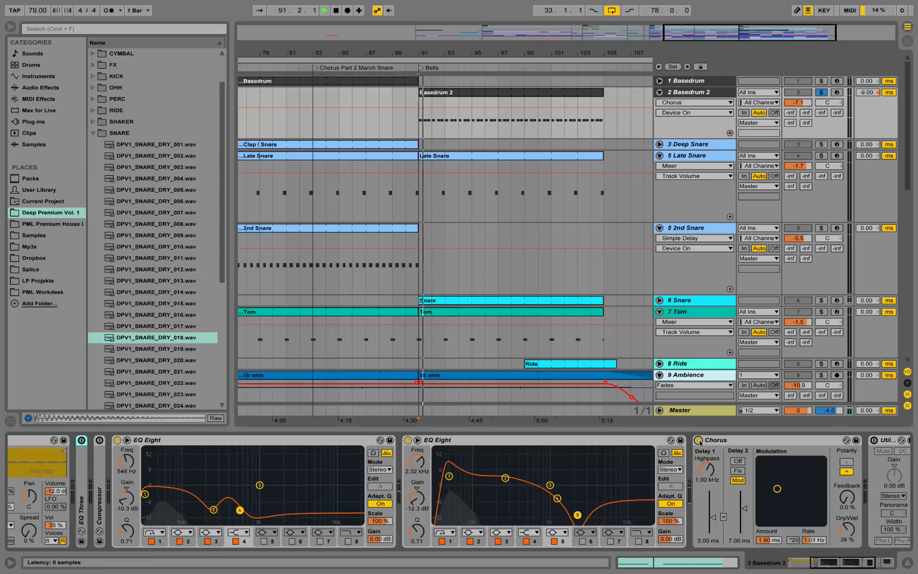
{"action": "left_click", "coordinate": [822, 92]}
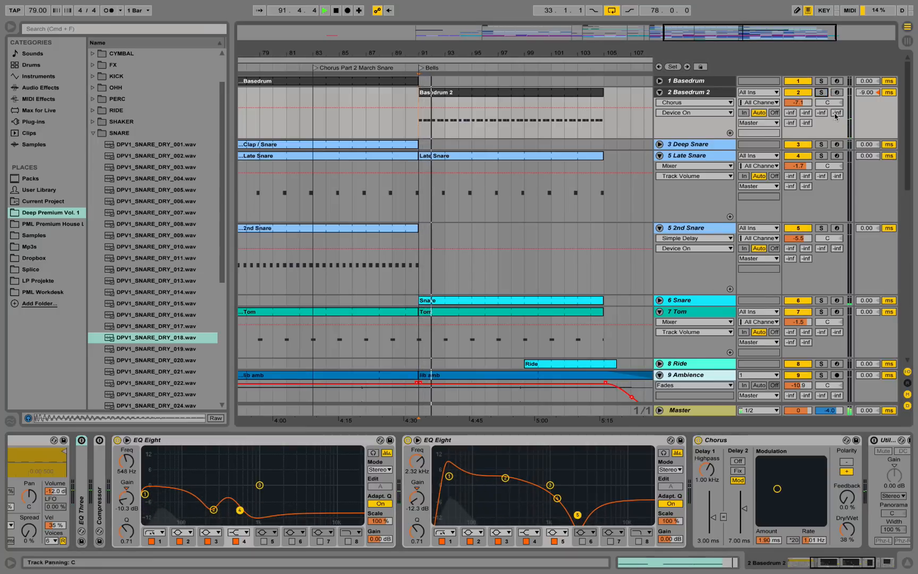
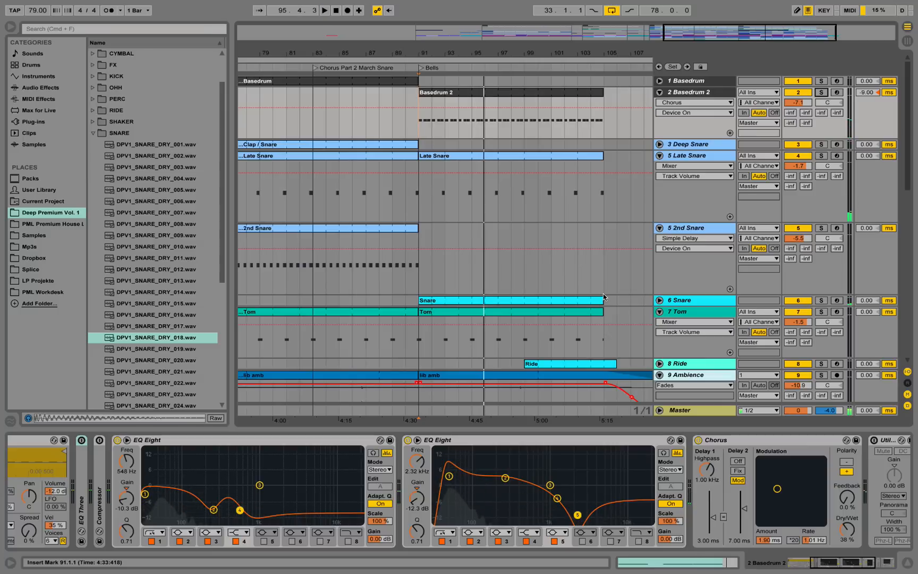
Step: Preview DPV1_SNARE_DRY_006.wav, unfold the Snare track to show its notes, and play the track soloed
{"action": "left_click", "coordinate": [685, 301]}
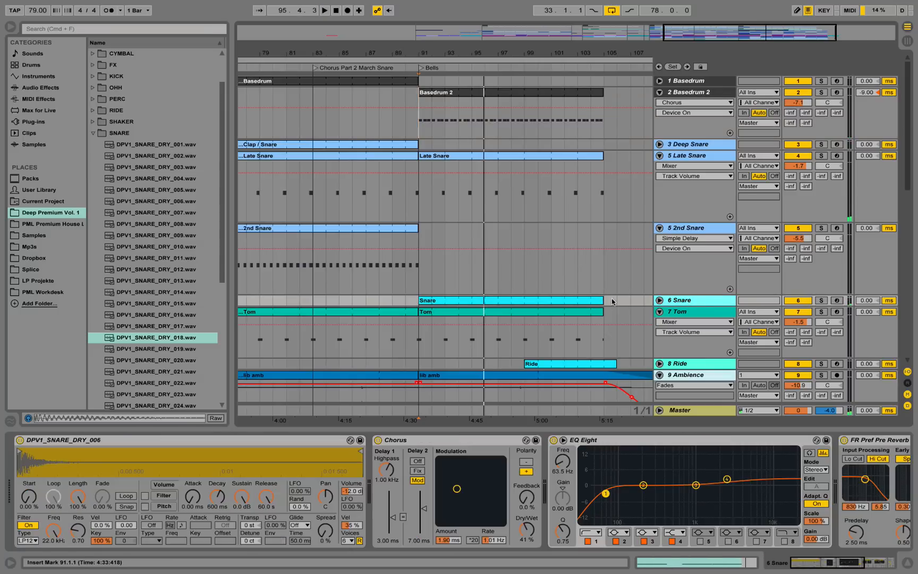
{"action": "left_click", "coordinate": [159, 202]}
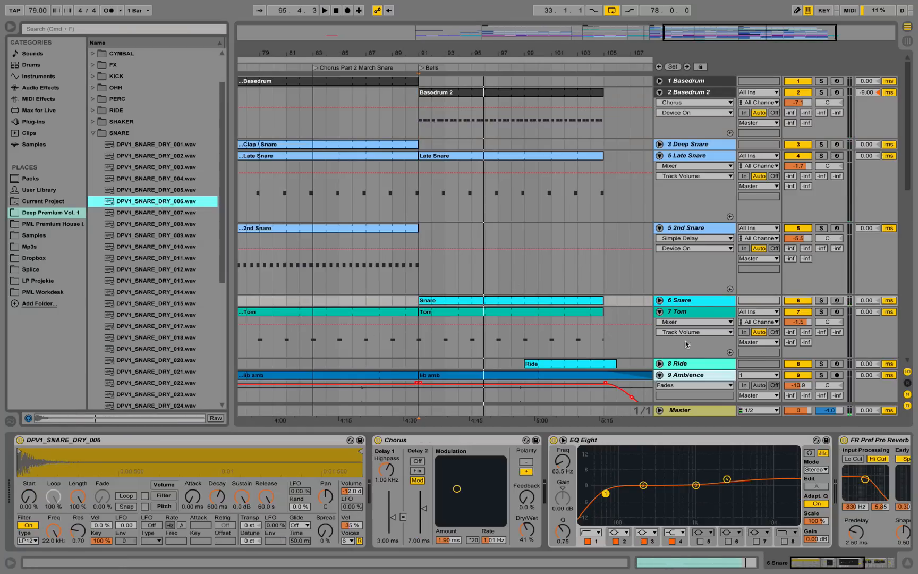
{"action": "left_click", "coordinate": [660, 301]}
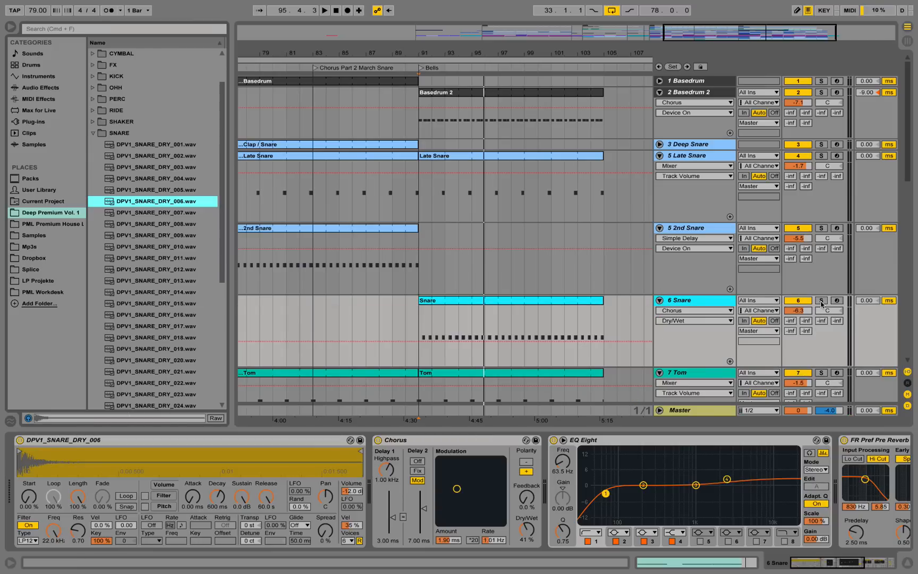
{"action": "left_click", "coordinate": [821, 300]}
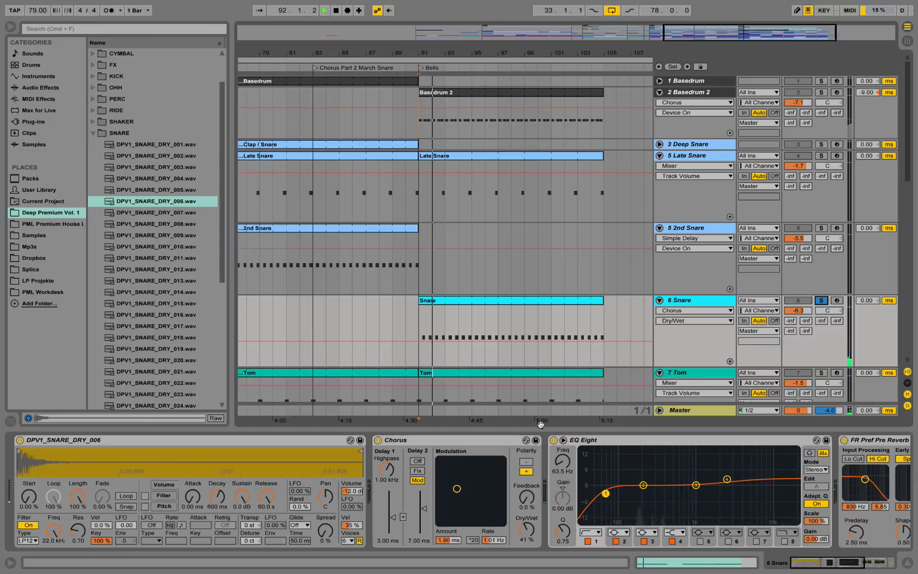
{"action": "key", "text": "space"}
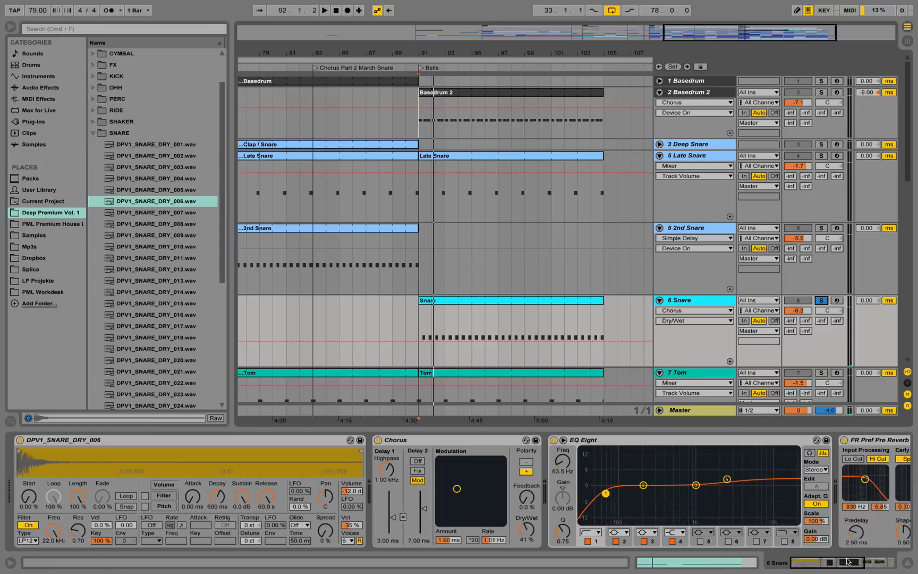
Step: Examine the Snare's effect chain through to the Simple Delay, play the track soloed again, and clear the solo
{"action": "left_click_drag", "start_coordinate": [848, 562], "coordinate": [855, 561]}
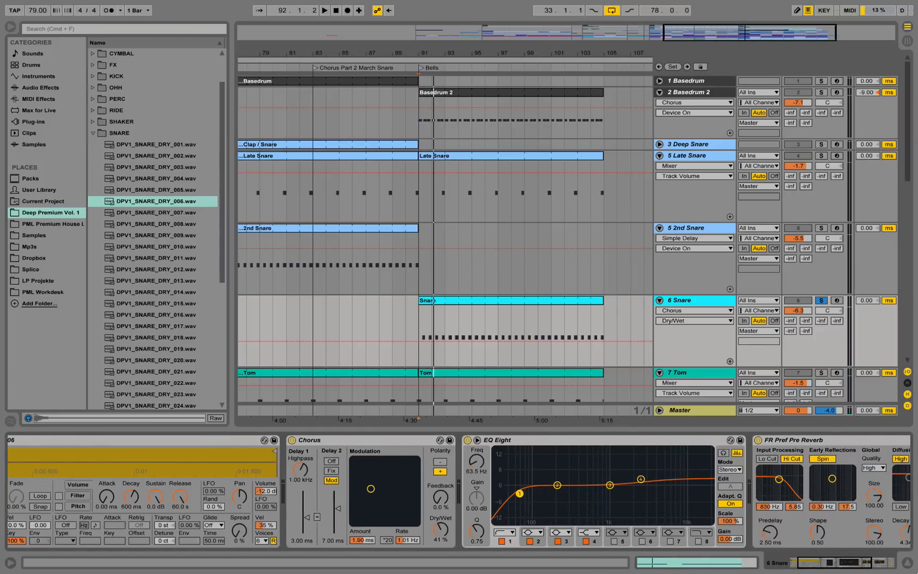
{"action": "left_click", "coordinate": [871, 562]}
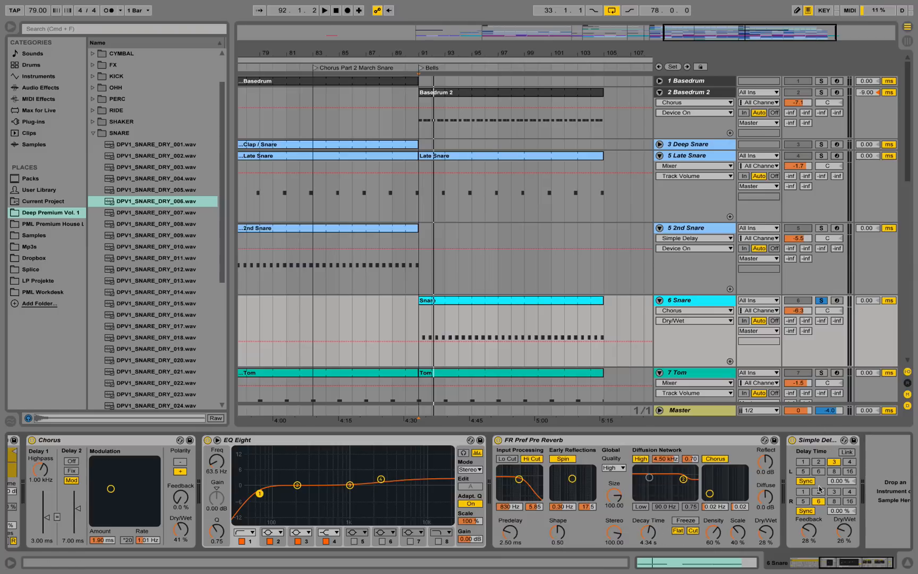
{"action": "key", "text": "space"}
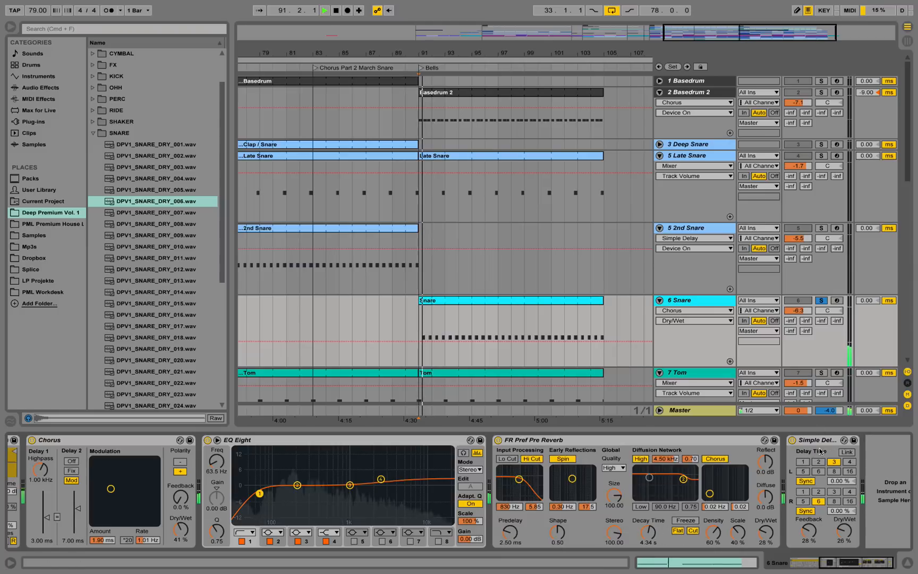
{"action": "left_click", "coordinate": [822, 301]}
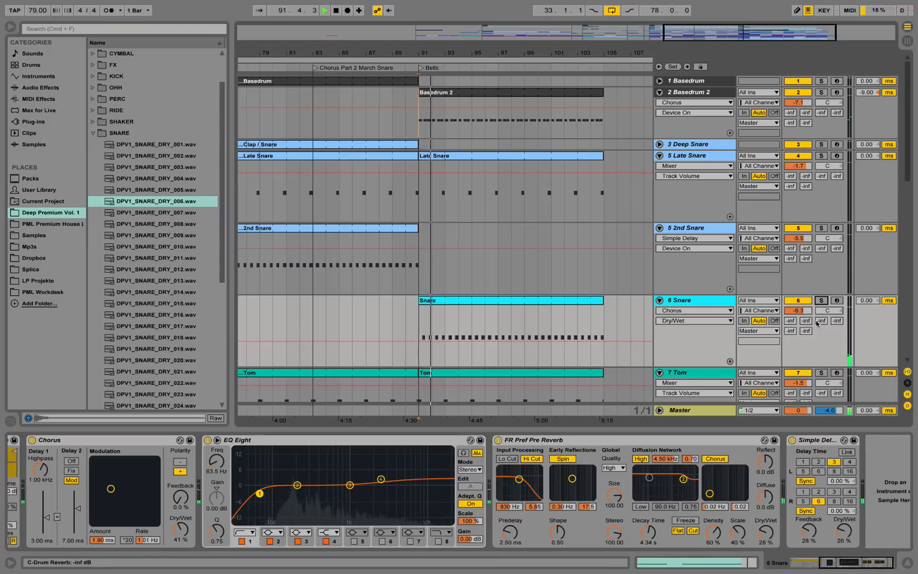
Step: Examine the tracks from Late Snare down to White Atmo during full-mix playback, and stop playback
{"action": "scroll", "coordinate": [745, 334], "scroll_direction": "down", "scroll_amount": 1}
{"action": "scroll", "coordinate": [745, 334], "scroll_direction": "down", "scroll_amount": 2}
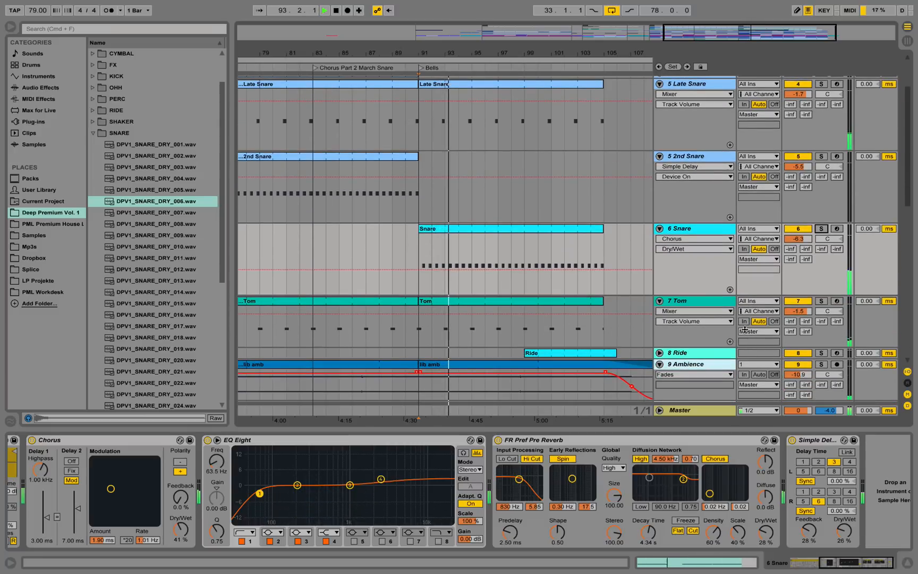
{"action": "scroll", "coordinate": [746, 334], "scroll_direction": "down", "scroll_amount": 3}
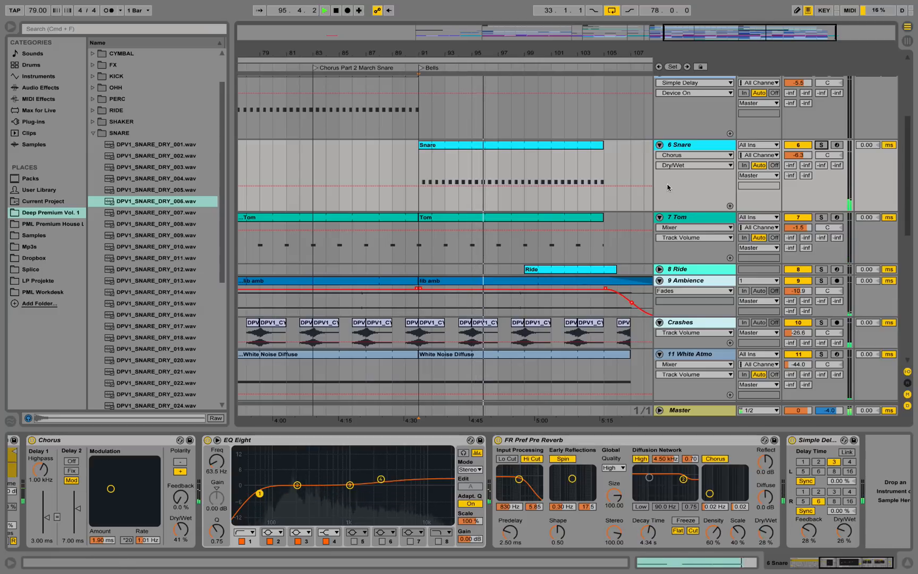
{"action": "key", "text": "space"}
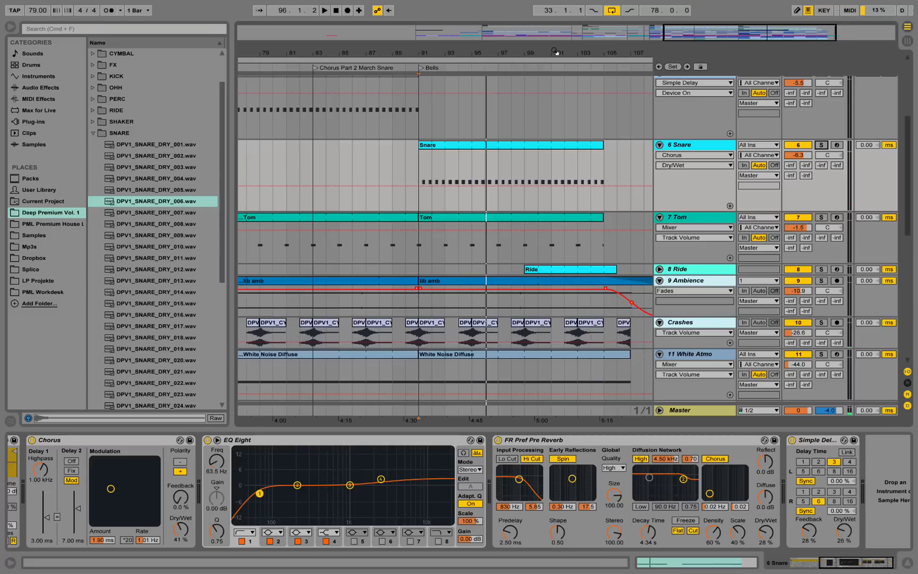
Step: Unfold the Ride track to show its notes, and play it soloed from 99.1.1
{"action": "left_click_drag", "start_coordinate": [555, 52], "coordinate": [503, 49]}
{"action": "left_click", "coordinate": [660, 269]}
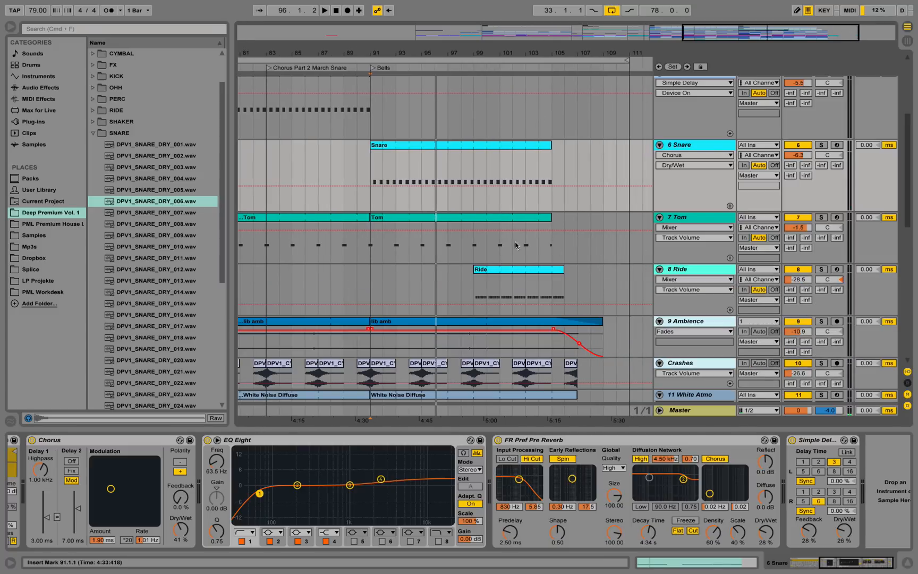
{"action": "left_click", "coordinate": [480, 284]}
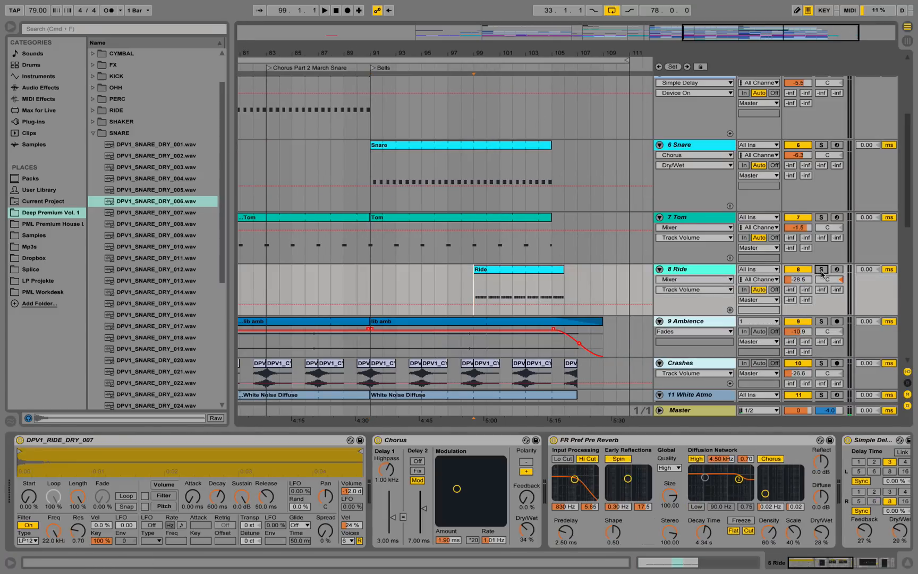
{"action": "left_click", "coordinate": [822, 269]}
{"action": "key", "text": "space"}
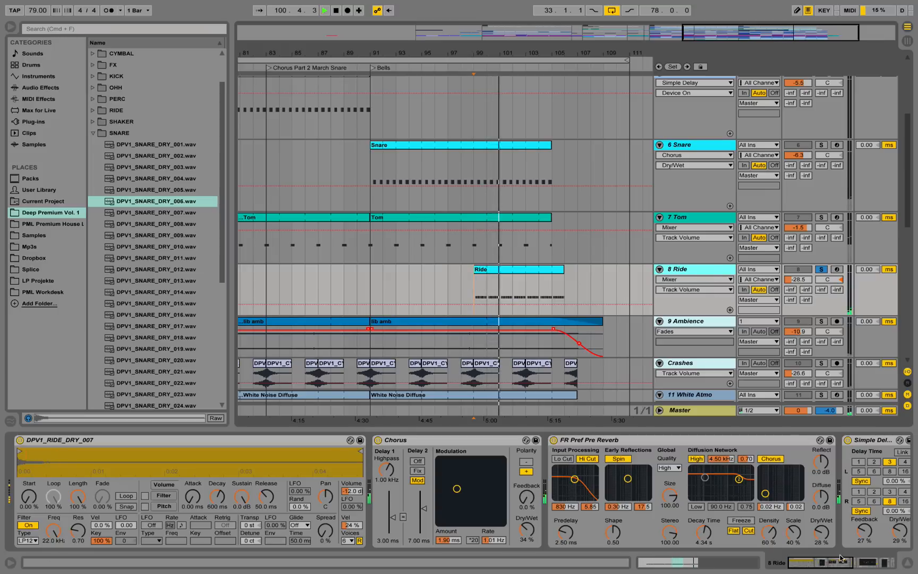
Step: Examine the Ride's effect chain up to the EQ Eight, clear the solo, and try its volume control during full-mix playback
{"action": "mouse_move", "coordinate": [819, 564]}
{"action": "left_mouse_down"}
{"action": "mouse_move", "coordinate": [855, 566]}
{"action": "mouse_move", "coordinate": [832, 564]}
{"action": "left_mouse_up"}
{"action": "key", "text": "space"}
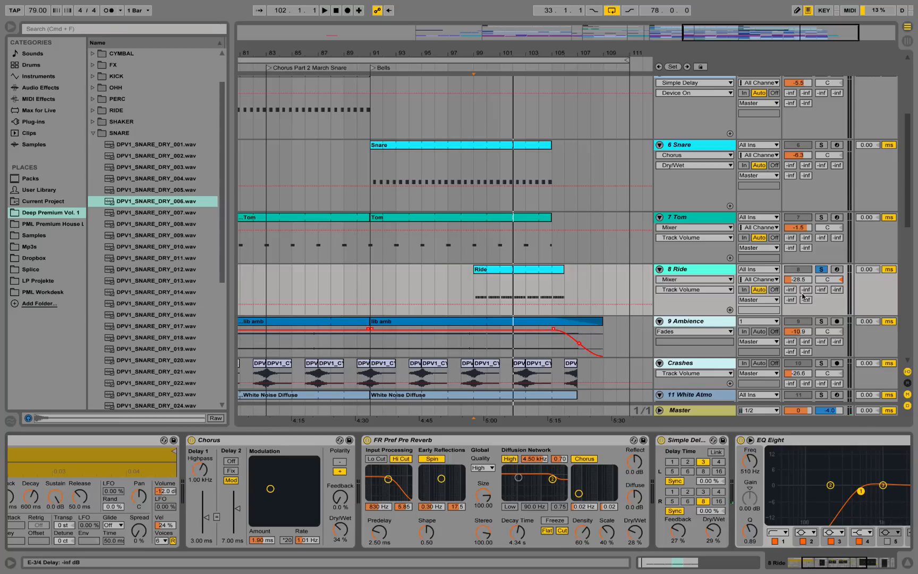
{"action": "left_click", "coordinate": [821, 269]}
{"action": "key", "text": "space"}
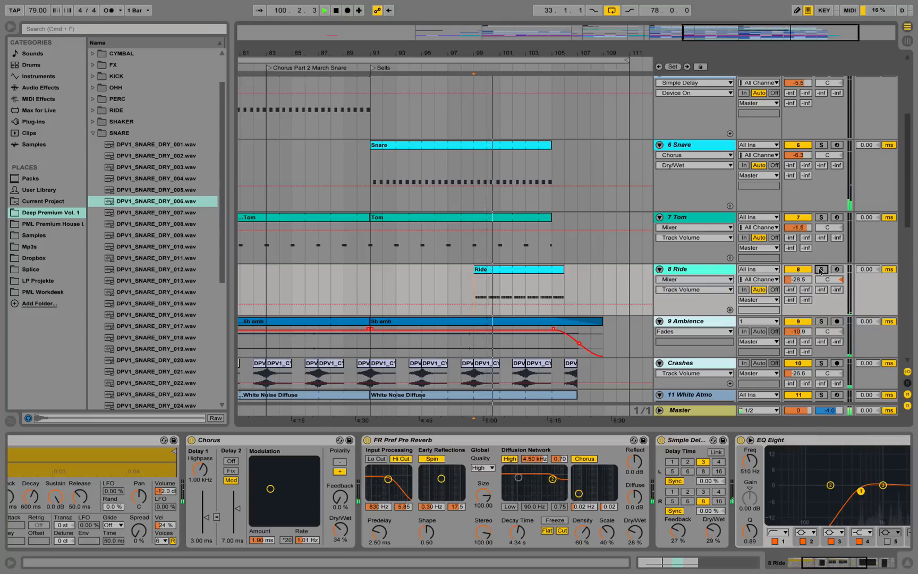
{"action": "left_click_drag", "start_coordinate": [806, 282], "coordinate": [806, 252]}
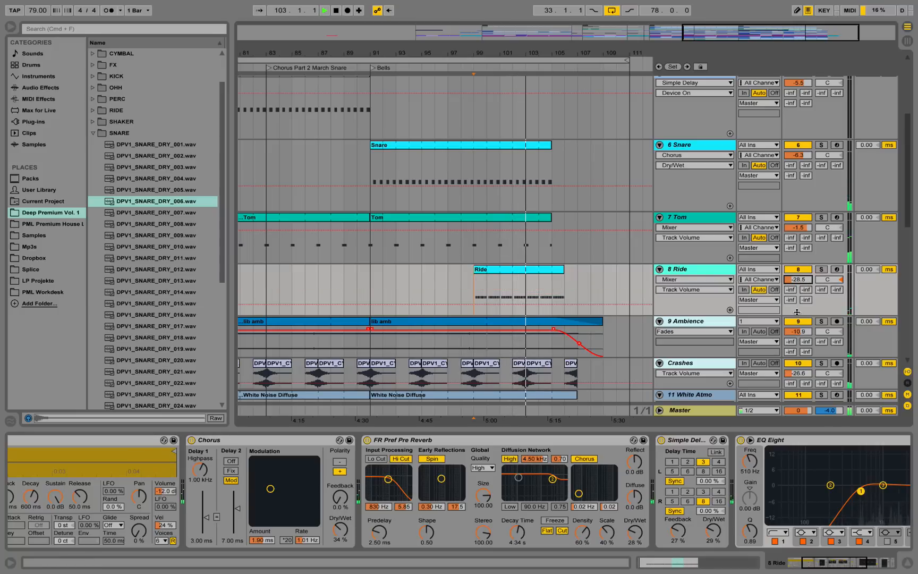
Step: Open the Ride clip's notes, play the full mix from the clip's 1.4.3 position, and raise the Ride's track volume to -15.4 dB
{"action": "double_click", "coordinate": [531, 270]}
{"action": "left_click", "coordinate": [493, 340]}
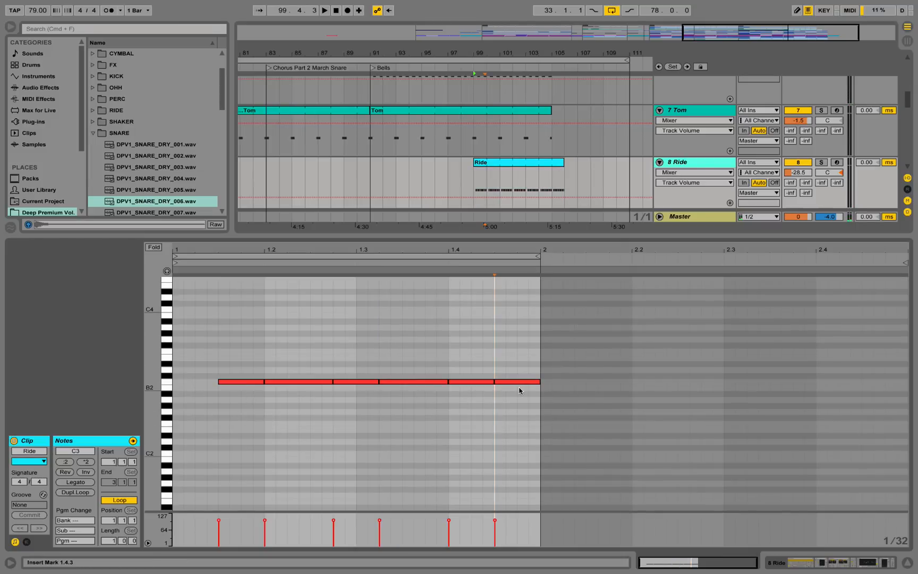
{"action": "key", "text": "space"}
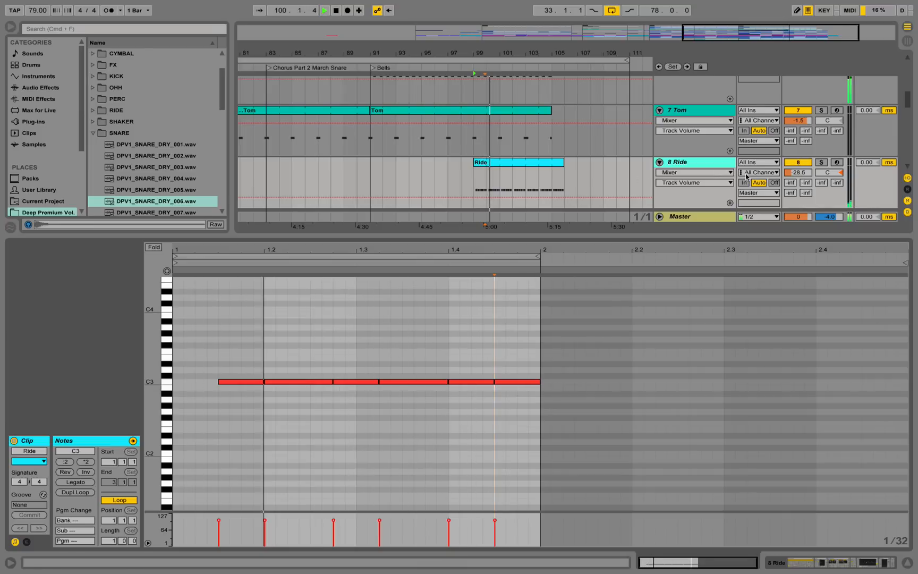
{"action": "left_click_drag", "start_coordinate": [798, 172], "coordinate": [799, 159]}
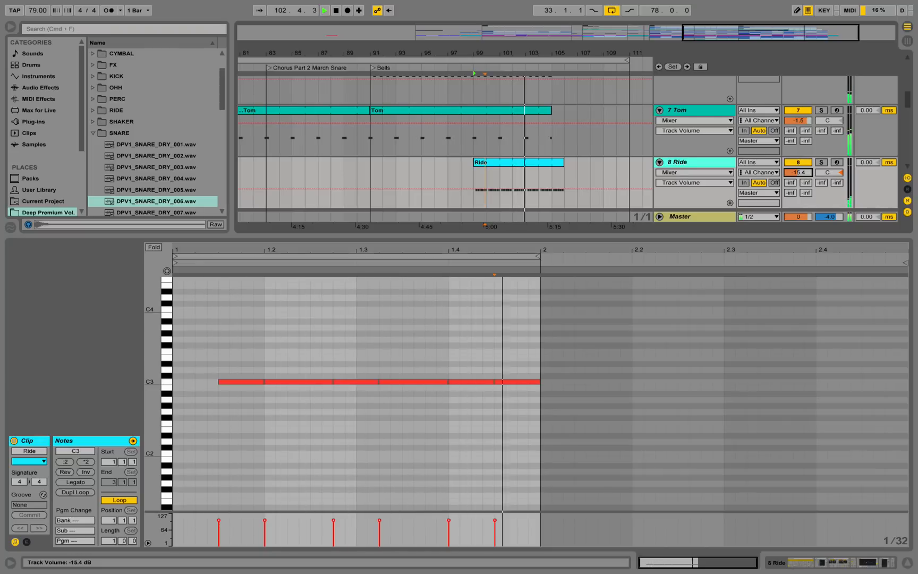
Step: Lower the Ride's track volume to -28.5 dB and hide the clip's note editor
{"action": "left_click_drag", "start_coordinate": [799, 172], "coordinate": [801, 180]}
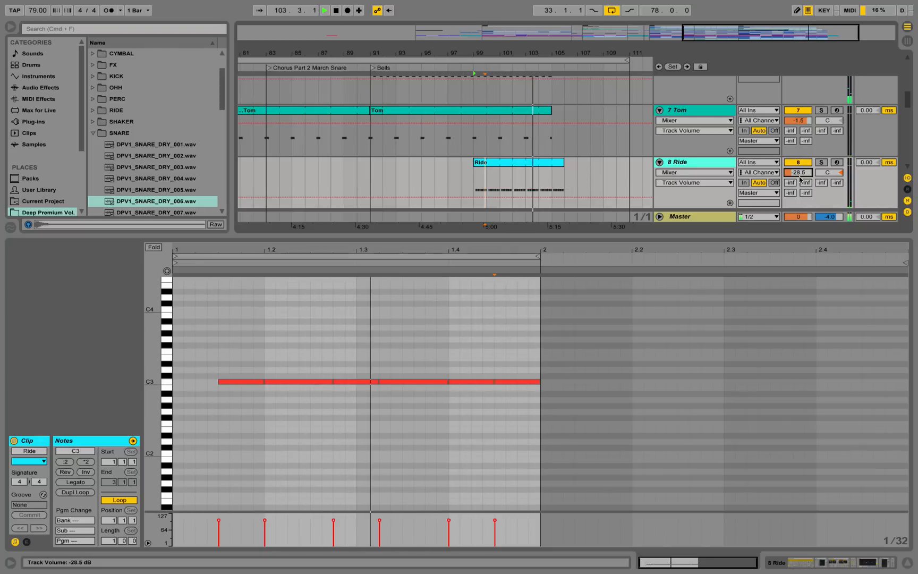
{"action": "left_click", "coordinate": [903, 562]}
Step: Select the Bells clip at 91.1.1 on track 13, solo the track, and play it from there
{"action": "scroll", "coordinate": [604, 375], "scroll_direction": "down", "scroll_amount": 10}
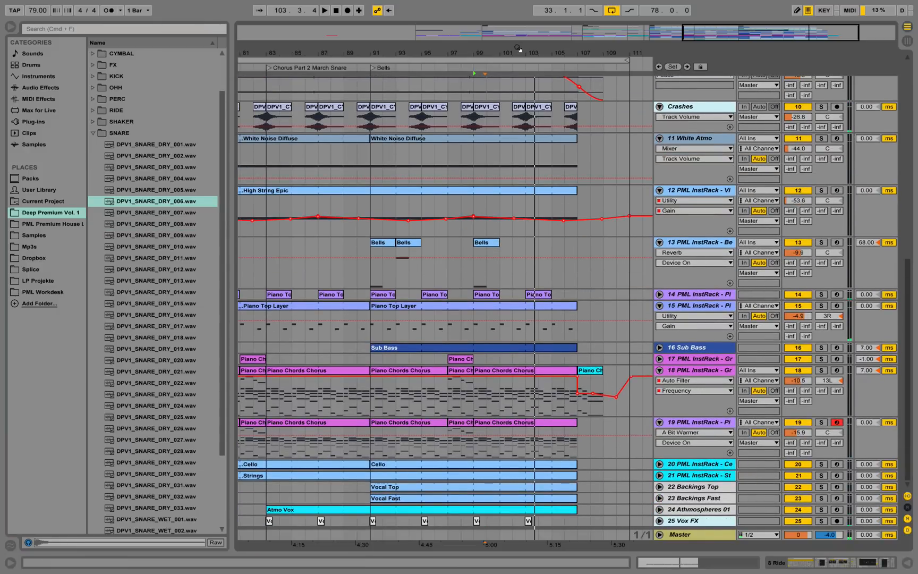
{"action": "left_click_drag", "start_coordinate": [518, 49], "coordinate": [573, 54]}
{"action": "scroll", "coordinate": [567, 210], "scroll_direction": "up", "scroll_amount": 2}
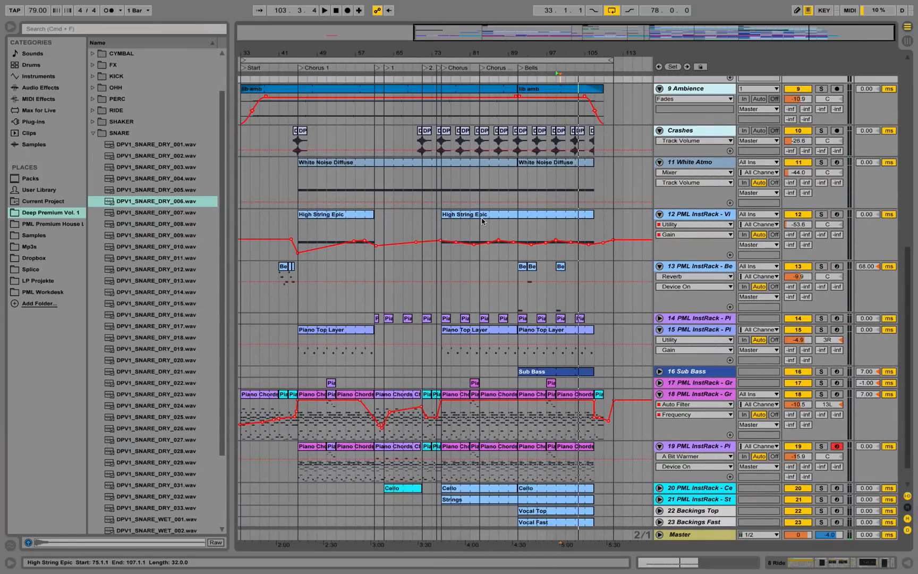
{"action": "scroll", "coordinate": [482, 221], "scroll_direction": "up", "scroll_amount": 1}
{"action": "scroll", "coordinate": [488, 263], "scroll_direction": "down", "scroll_amount": 2}
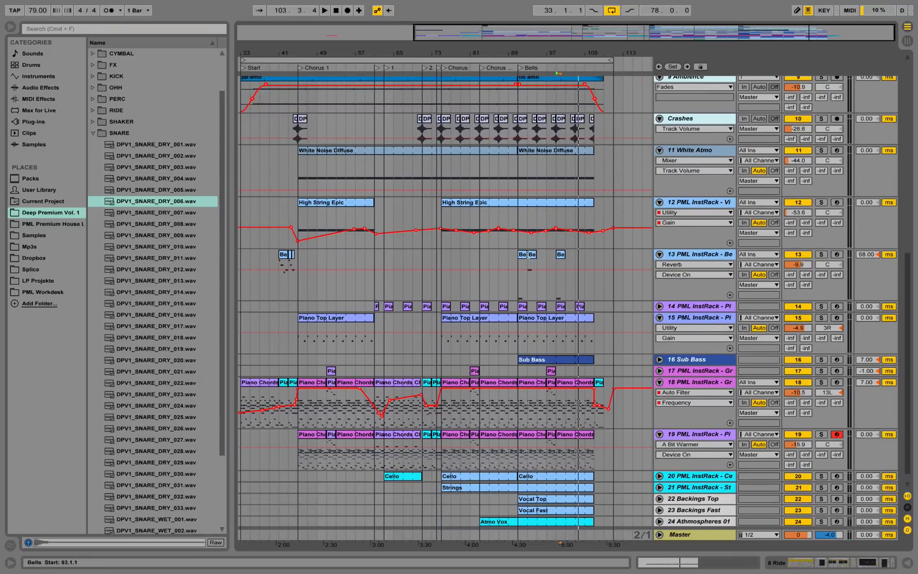
{"action": "left_click", "coordinate": [523, 257]}
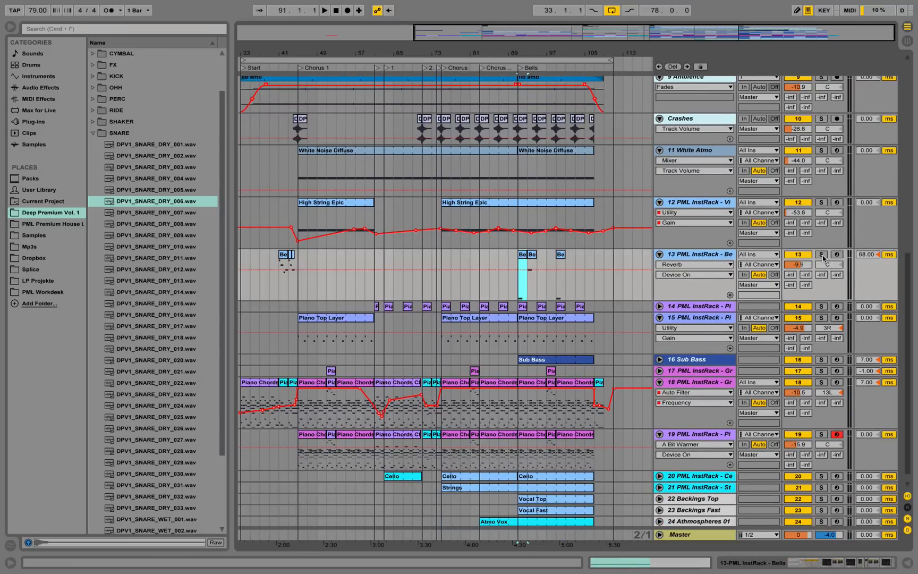
{"action": "left_click", "coordinate": [823, 256]}
{"action": "key", "text": "space"}
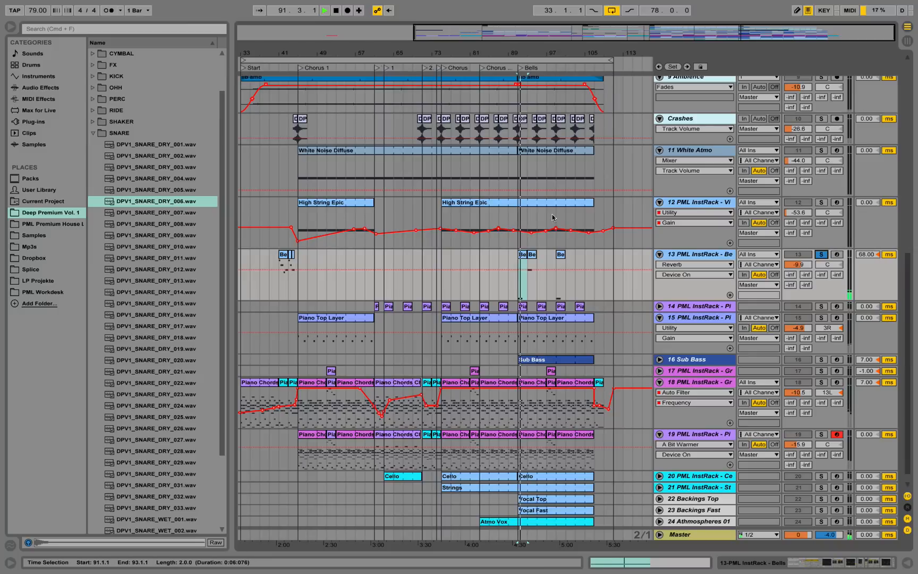
Step: Select the Bells clips at 93.1.1 and 99.1.1 in turn, and play the soloed track from 99.1.1
{"action": "left_click", "coordinate": [533, 255]}
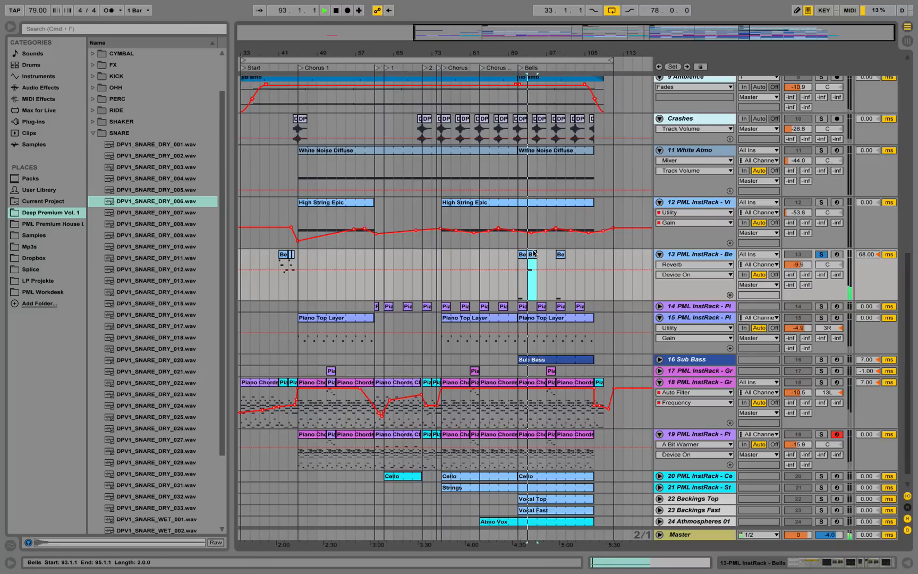
{"action": "key", "text": "space"}
{"action": "left_click", "coordinate": [561, 255]}
{"action": "key", "text": "space"}
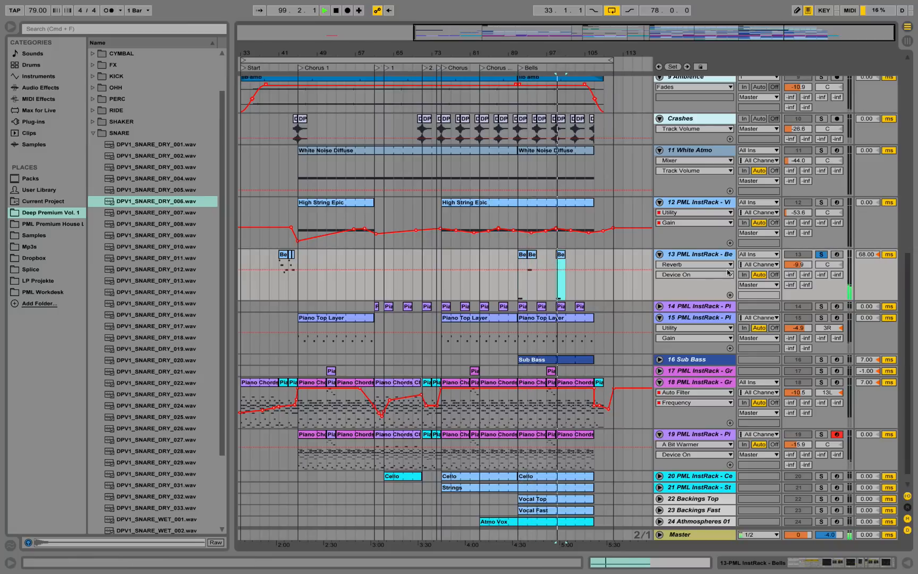
Step: Clear the Bells solo, play the full mix around the clip at 99.1.1, and stop playback
{"action": "left_click", "coordinate": [822, 255]}
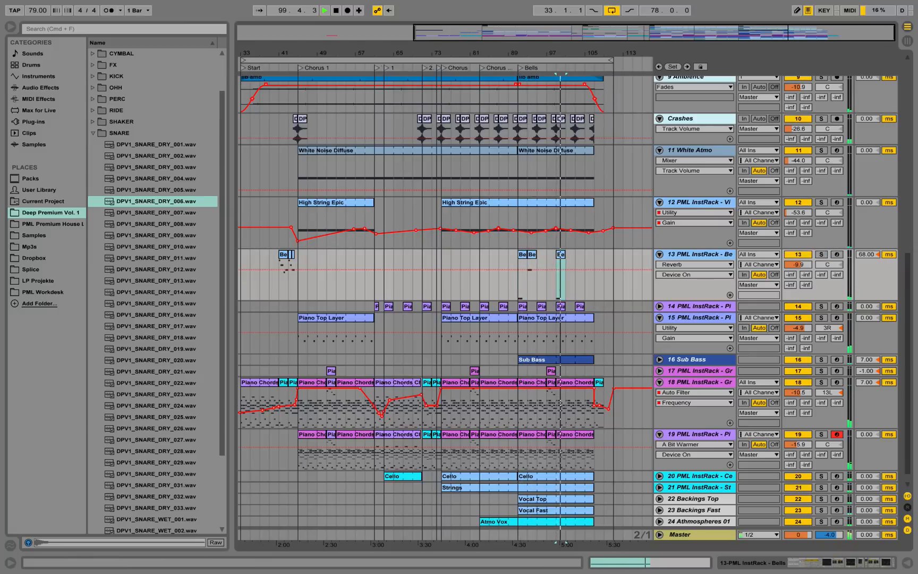
{"action": "left_click_drag", "start_coordinate": [554, 50], "coordinate": [554, 101]}
{"action": "key", "text": "space"}
{"action": "key", "text": "space"}
{"action": "left_click_drag", "start_coordinate": [554, 51], "coordinate": [459, 64]}
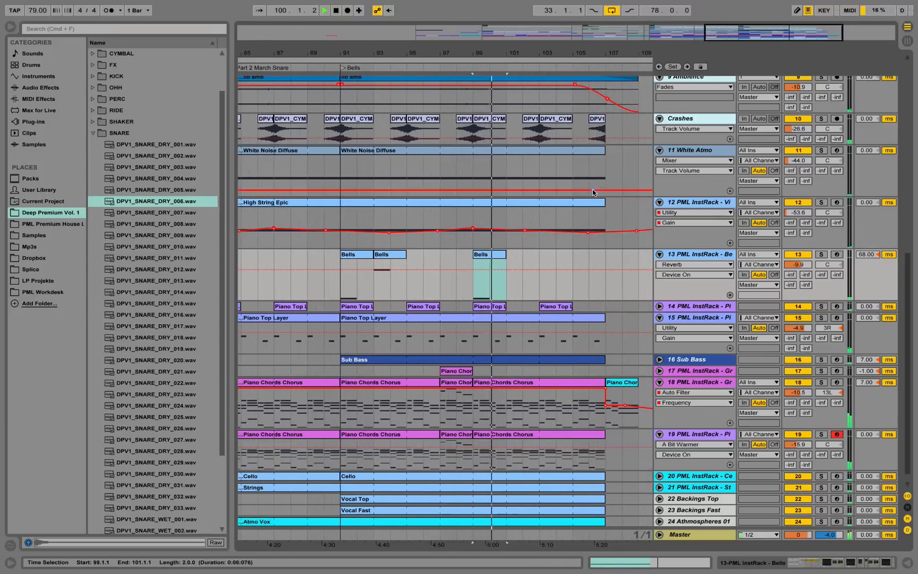
{"action": "scroll", "coordinate": [556, 206], "scroll_direction": "down", "scroll_amount": 1}
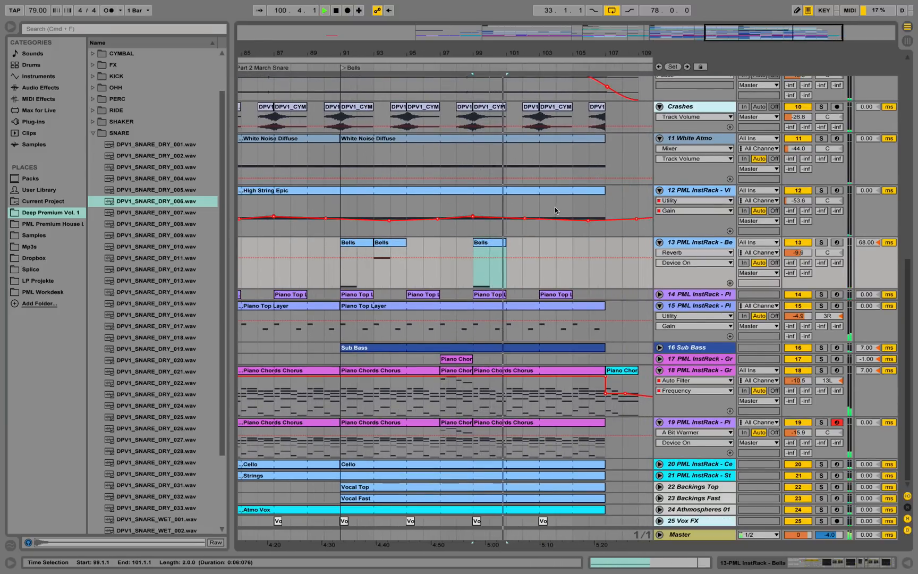
{"action": "key", "text": "space"}
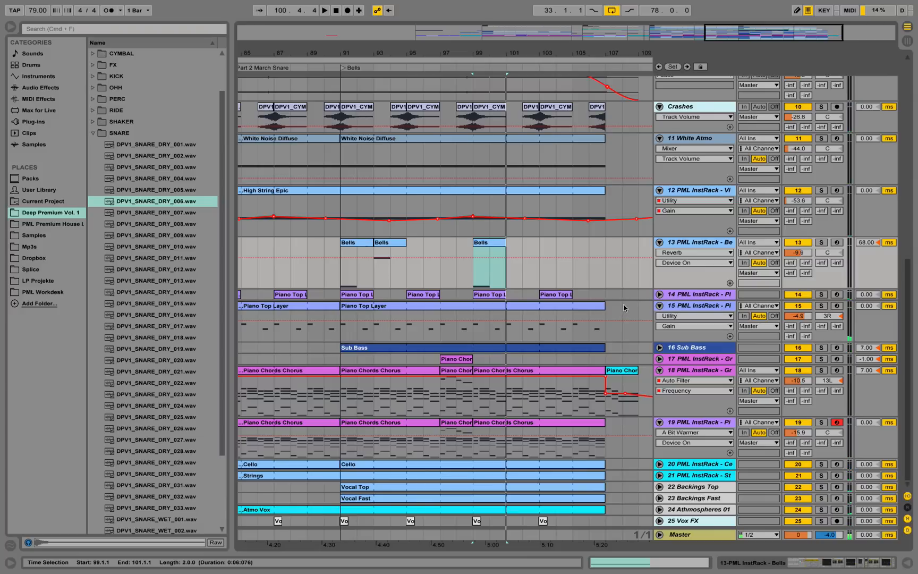
Step: Unfold piano track 14 and the Sub Bass track, put the insert marker at 91.1.1, and show the Sub Bass device chain
{"action": "left_click", "coordinate": [659, 294]}
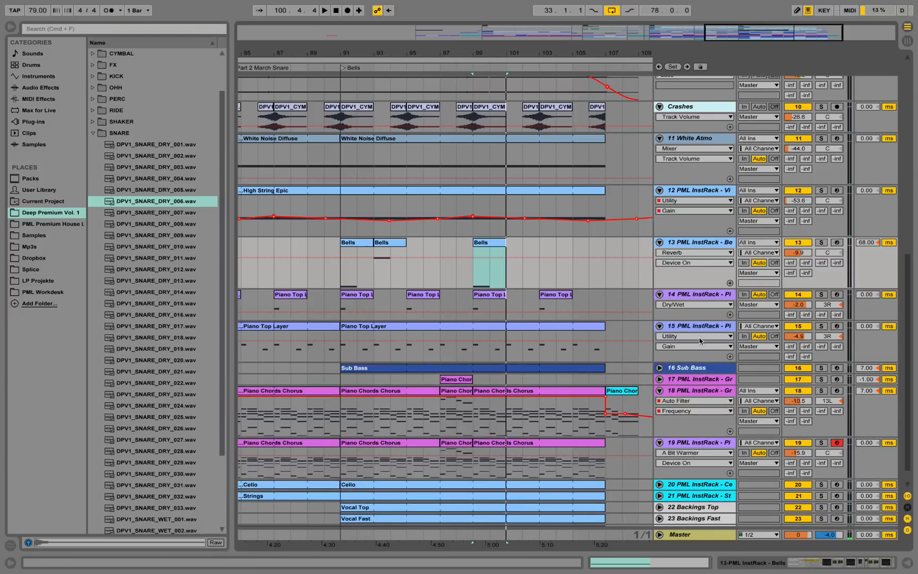
{"action": "left_click", "coordinate": [660, 368]}
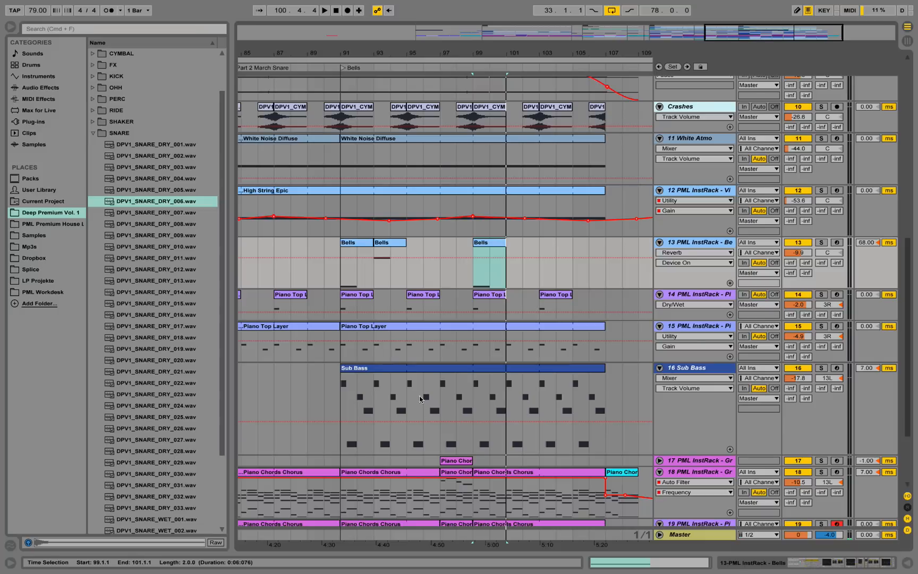
{"action": "left_click", "coordinate": [346, 383]}
{"action": "double_click", "coordinate": [676, 368]}
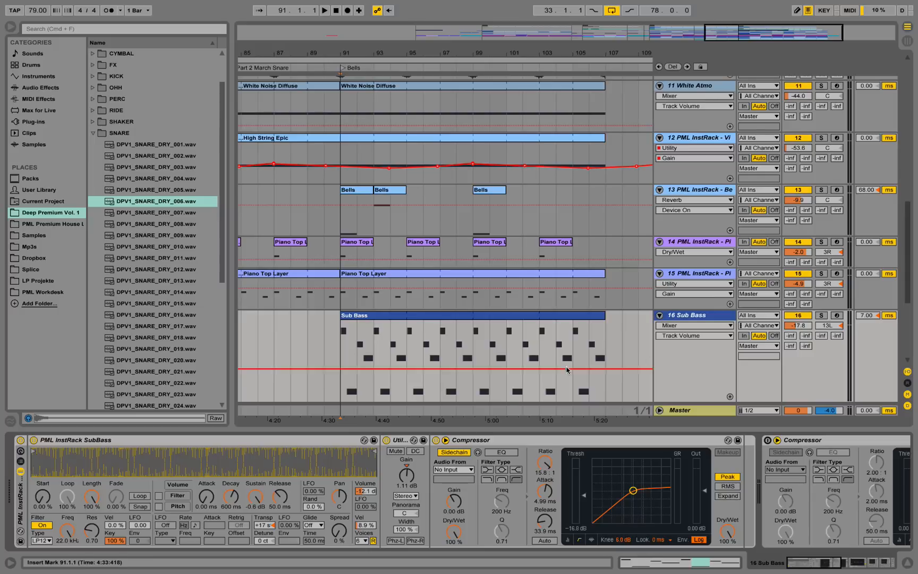
Step: Solo the Sub Bass, play it from 91.1.1, and stop playback
{"action": "left_click", "coordinate": [821, 315]}
{"action": "key", "text": "space"}
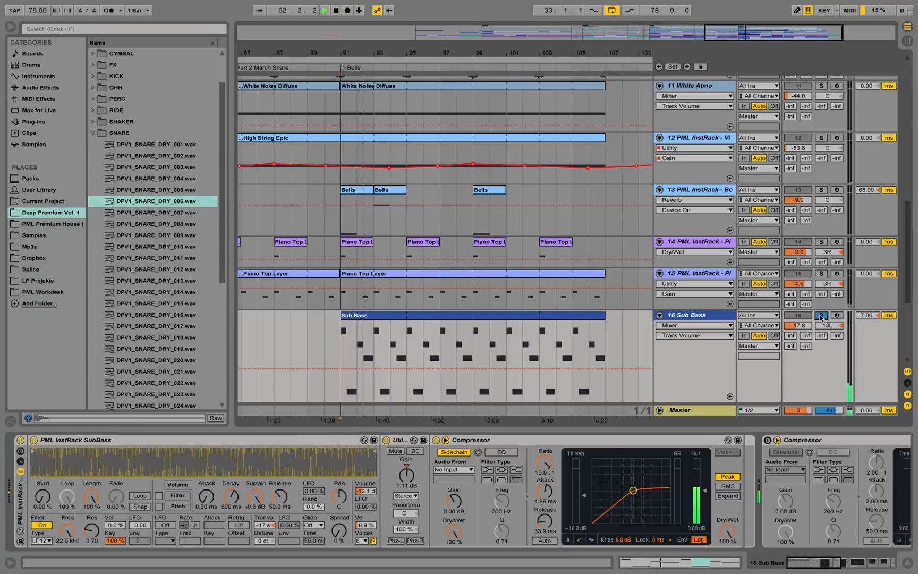
{"action": "key", "text": "space"}
Step: Open the Sub Bass clip's notes, place the insert marker at 2.3.1 in the clip, and play it soloed
{"action": "left_click", "coordinate": [470, 315]}
{"action": "double_click", "coordinate": [470, 314]}
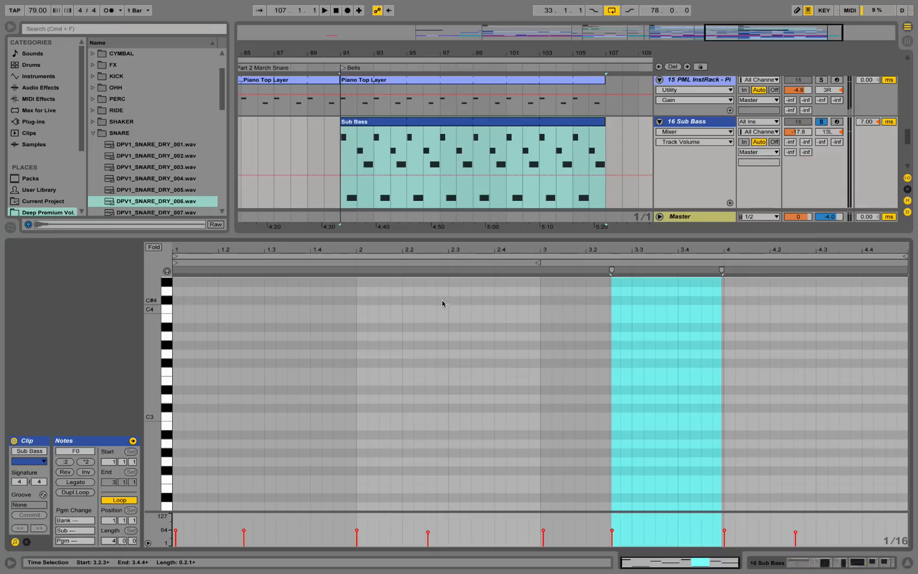
{"action": "left_click", "coordinate": [447, 374]}
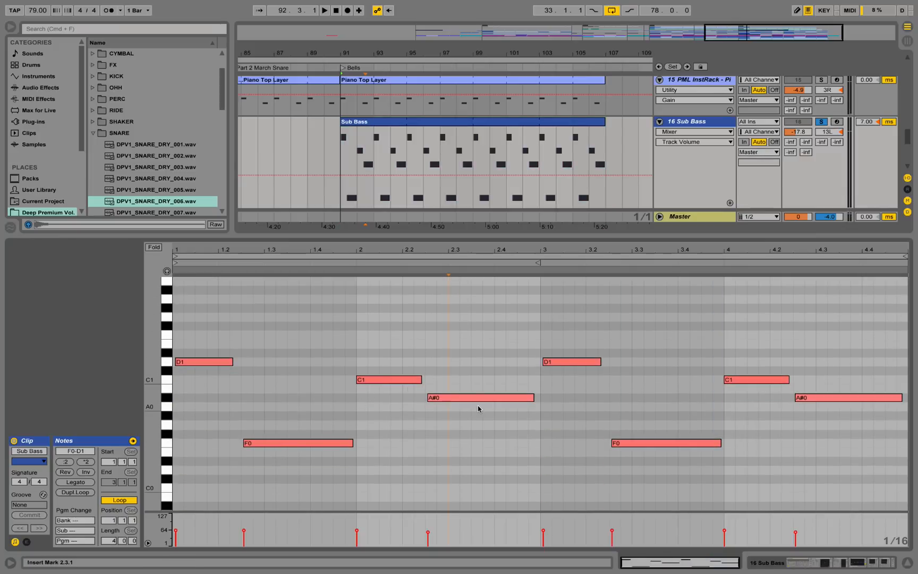
{"action": "key", "text": "space"}
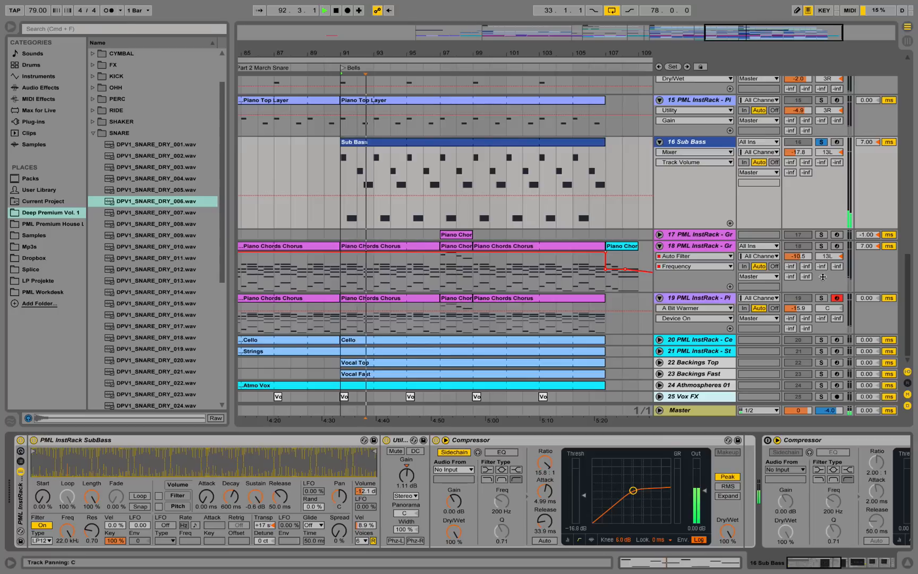
Step: Clear the Sub Bass solo, listen to it within the full mix, and fold the track
{"action": "left_click", "coordinate": [822, 143]}
{"action": "key", "text": "space"}
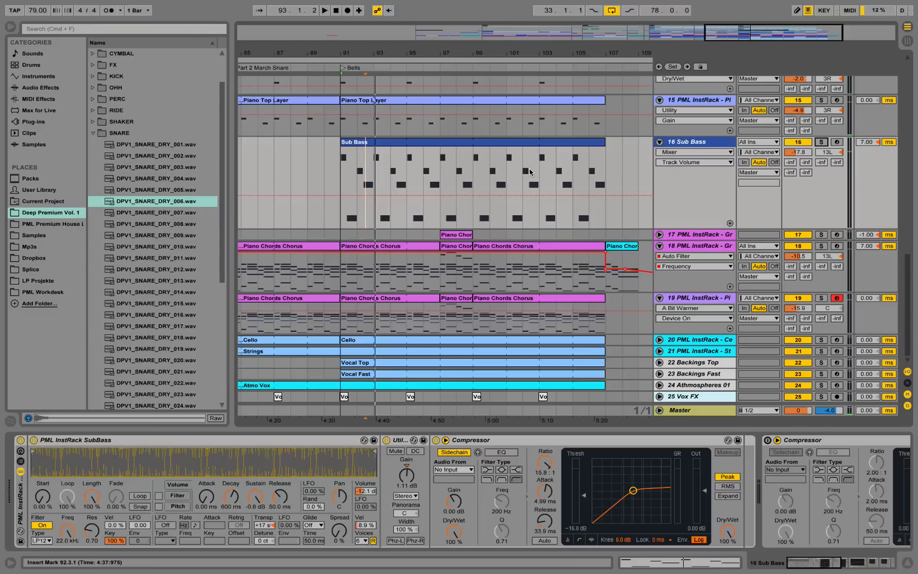
{"action": "key", "text": "space"}
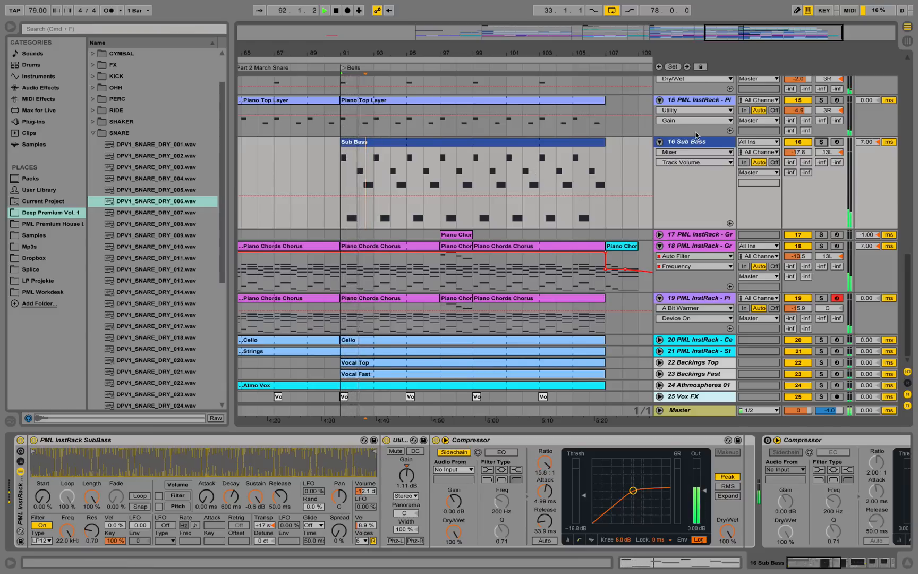
{"action": "left_click", "coordinate": [660, 142]}
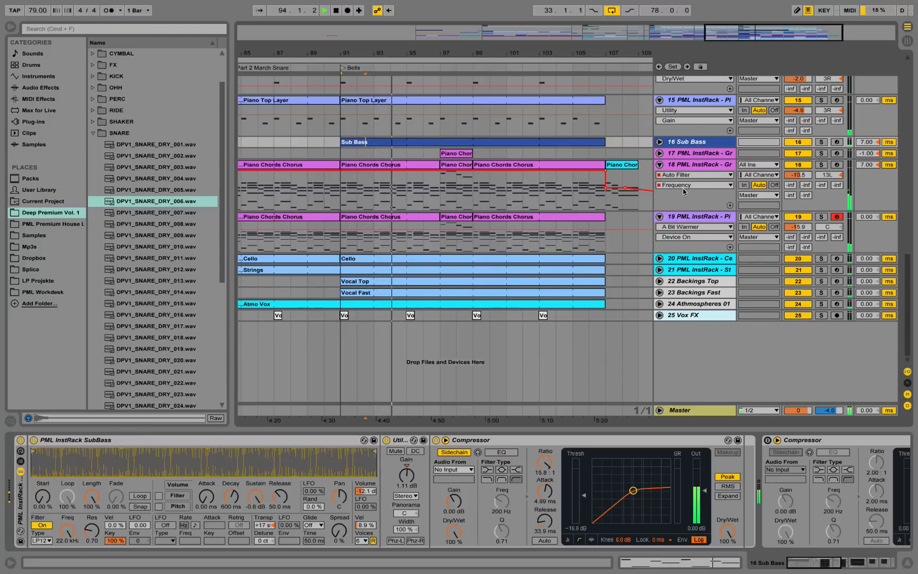
Step: Unfold the Cello track, set the insert marker at 91.1.1, collapse its instrument rack, and examine its effects up to the Auto Filter
{"action": "left_click", "coordinate": [659, 259]}
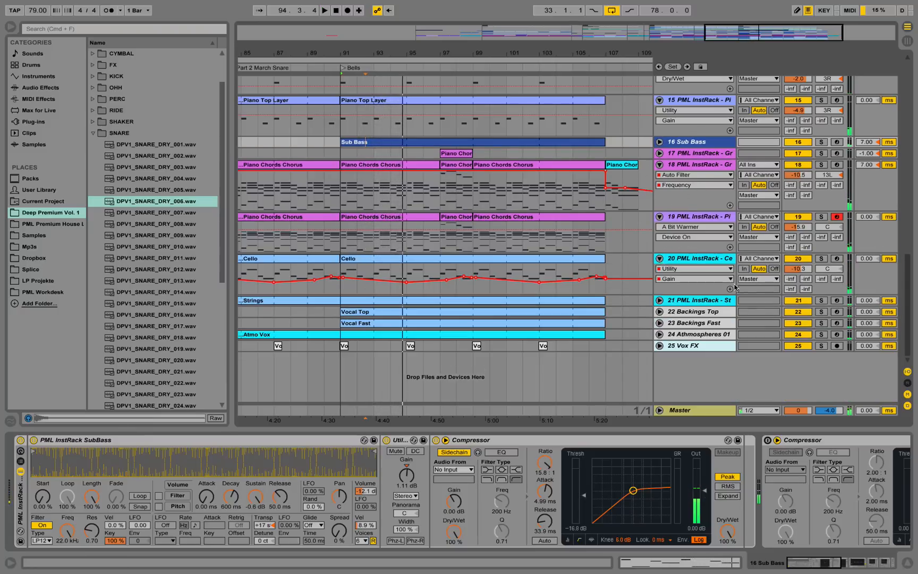
{"action": "left_click_drag", "start_coordinate": [458, 54], "coordinate": [483, 52]}
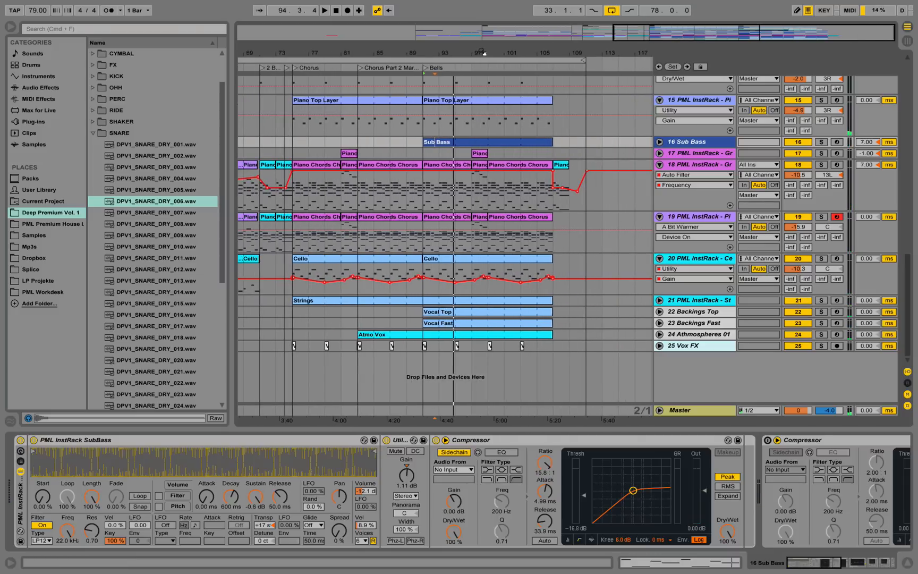
{"action": "left_click", "coordinate": [425, 272]}
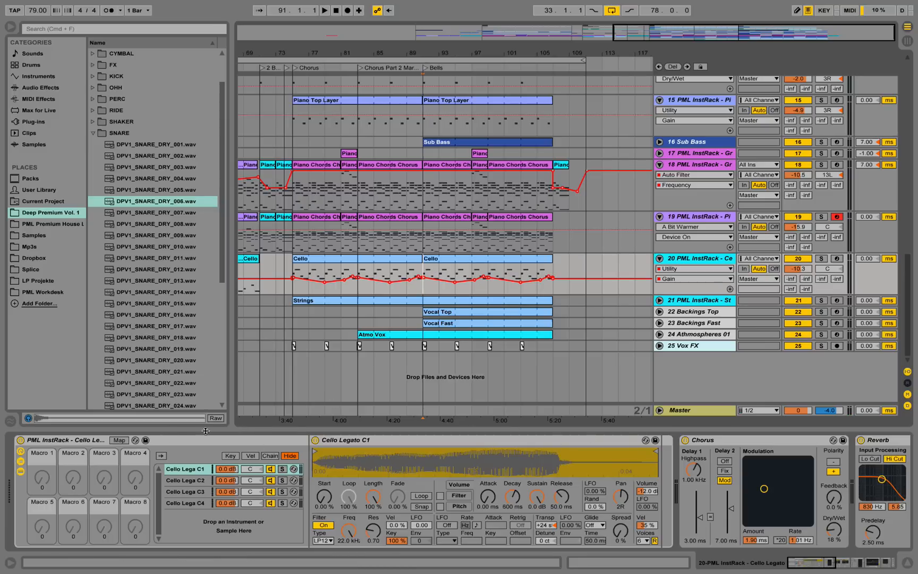
{"action": "double_click", "coordinate": [96, 441]}
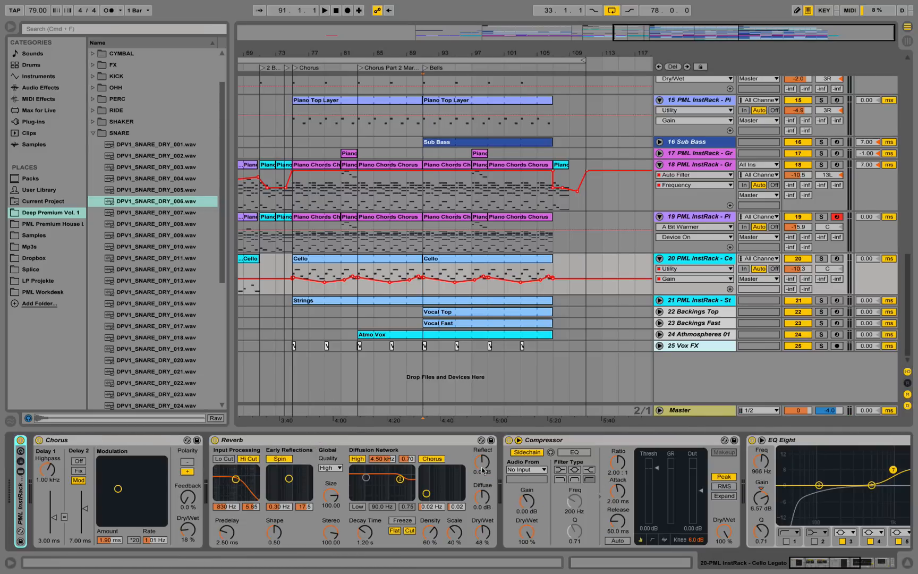
{"action": "left_click_drag", "start_coordinate": [831, 565], "coordinate": [865, 565]}
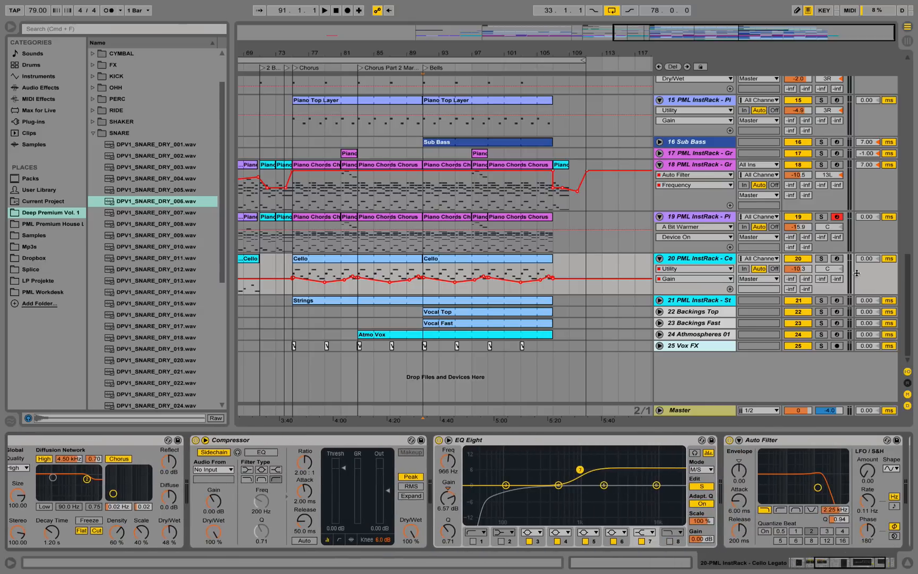
Step: Solo the Cello, play it from 91.1.1 while viewing its effect chain up to the final Utility, and stop playback
{"action": "left_click", "coordinate": [822, 259]}
{"action": "key", "text": "space"}
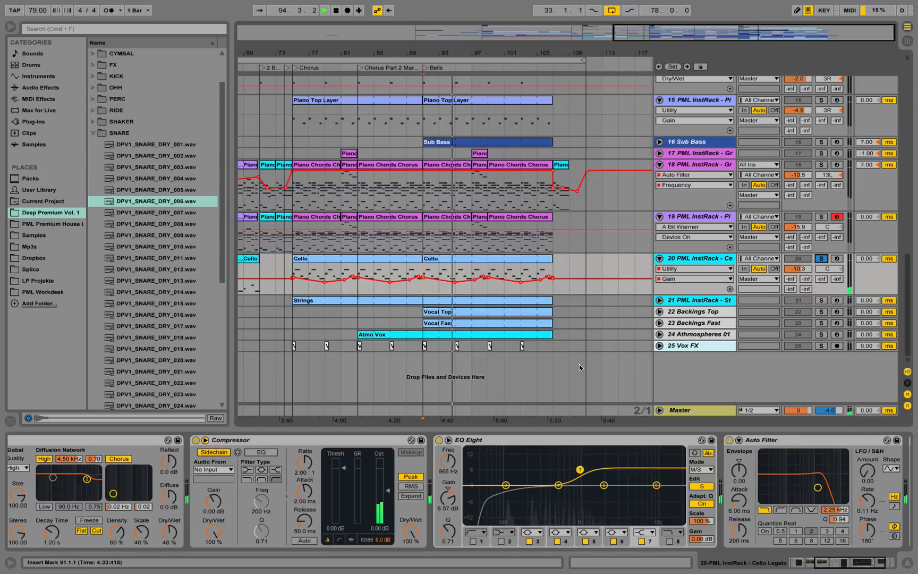
{"action": "scroll", "coordinate": [818, 499], "scroll_direction": "right", "scroll_amount": 3}
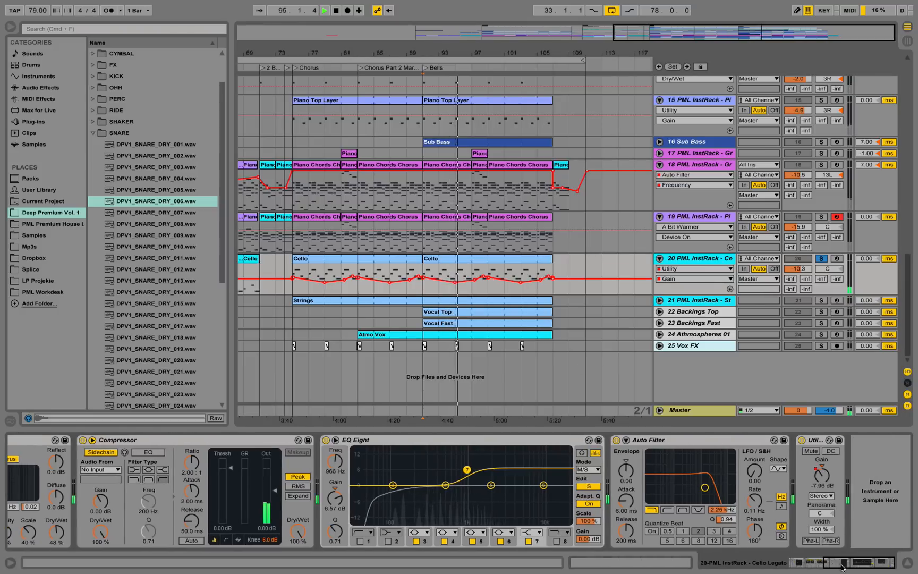
{"action": "key", "text": "space"}
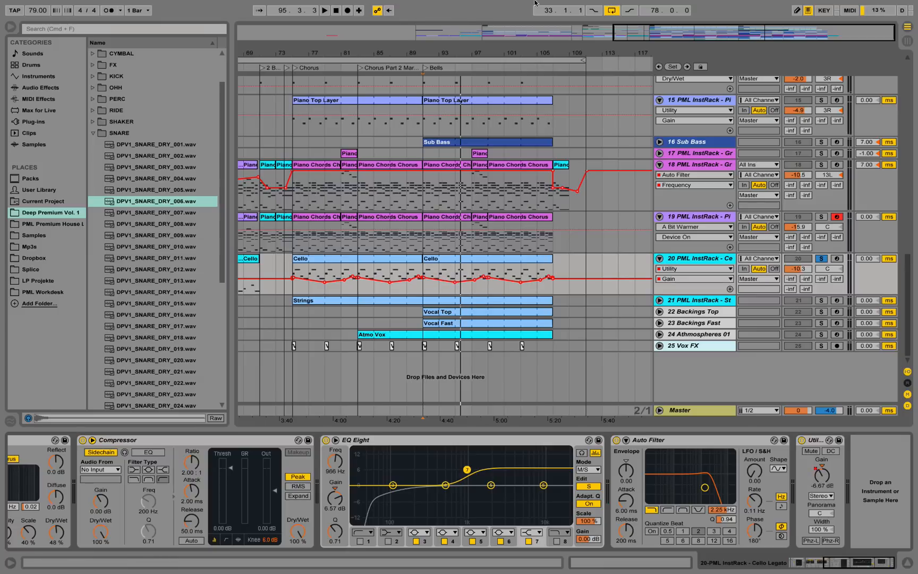
Step: Examine the Cello's Utility Gain automation curve across the Bells section and the preceding chorus
{"action": "left_click_drag", "start_coordinate": [472, 52], "coordinate": [472, 106]}
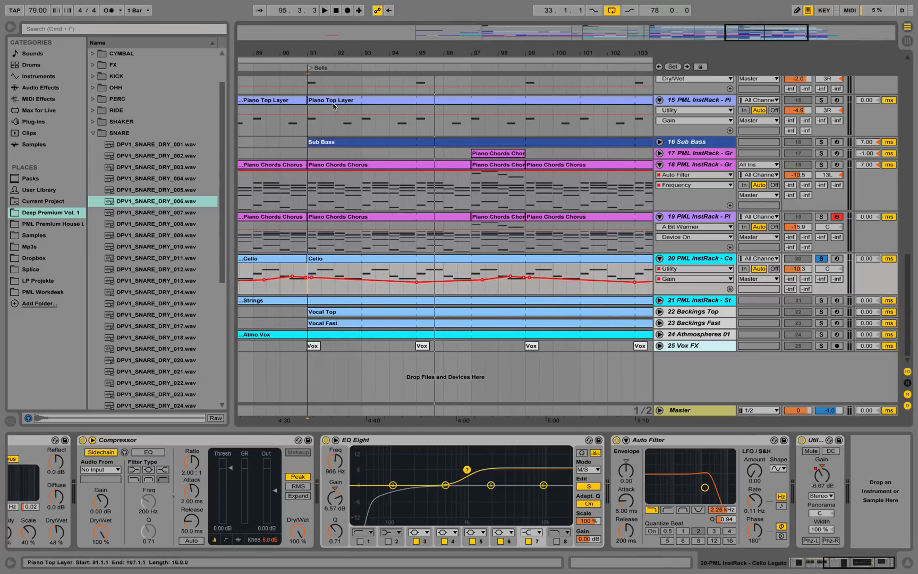
{"action": "left_click", "coordinate": [312, 277]}
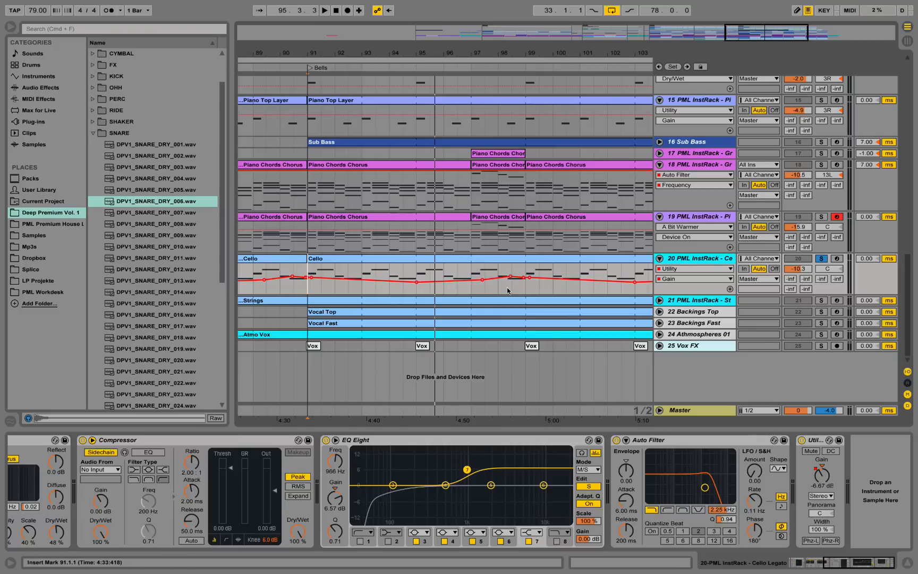
{"action": "left_click", "coordinate": [522, 277]}
{"action": "left_click_drag", "start_coordinate": [502, 55], "coordinate": [458, 42]}
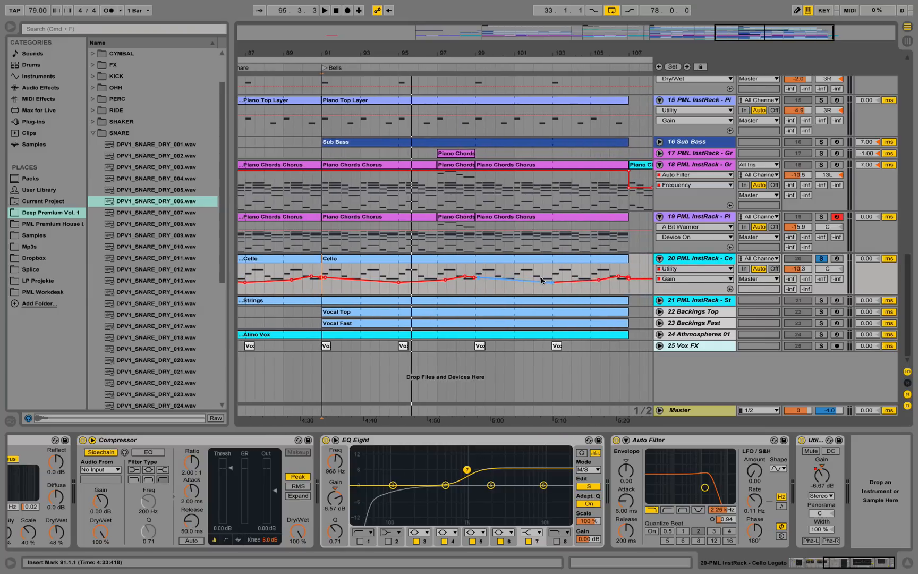
{"action": "mouse_move", "coordinate": [529, 54]}
{"action": "left_mouse_down"}
{"action": "mouse_move", "coordinate": [499, 54]}
{"action": "mouse_move", "coordinate": [513, 55]}
{"action": "left_mouse_up"}
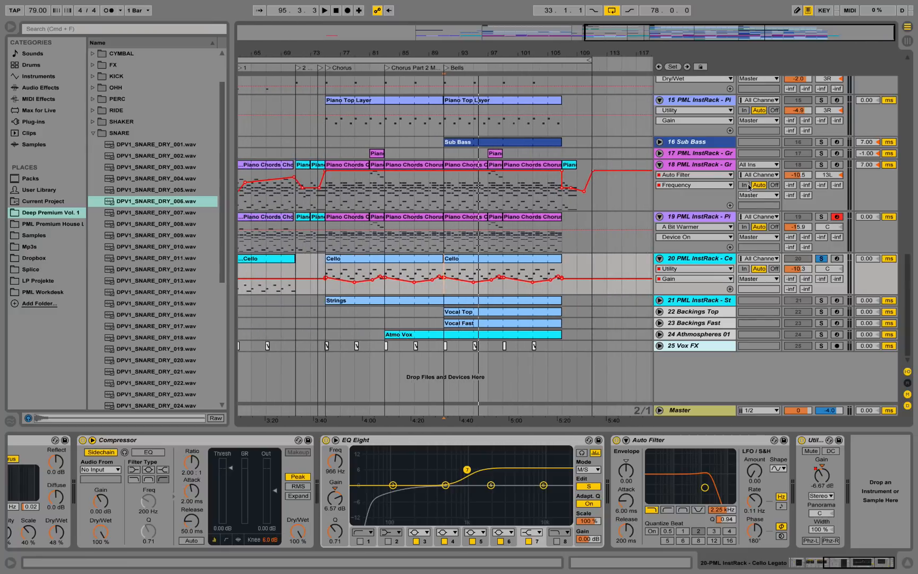
Step: Unfold the Strings track and show its device chain
{"action": "left_click", "coordinate": [659, 301]}
{"action": "left_click", "coordinate": [680, 302]}
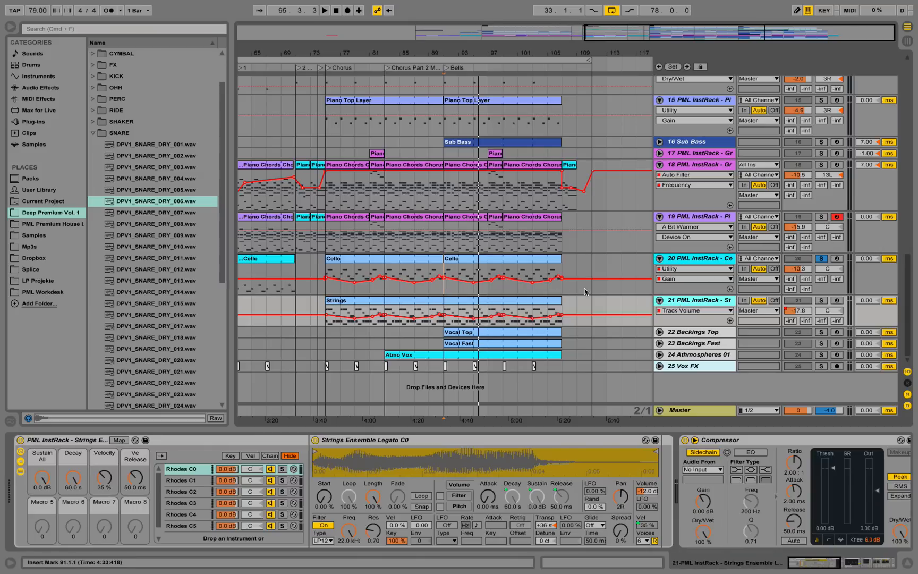
Step: Solo the Strings track and play it from 91.1.1 while viewing its effect chain up to the final Utility
{"action": "left_click", "coordinate": [443, 309]}
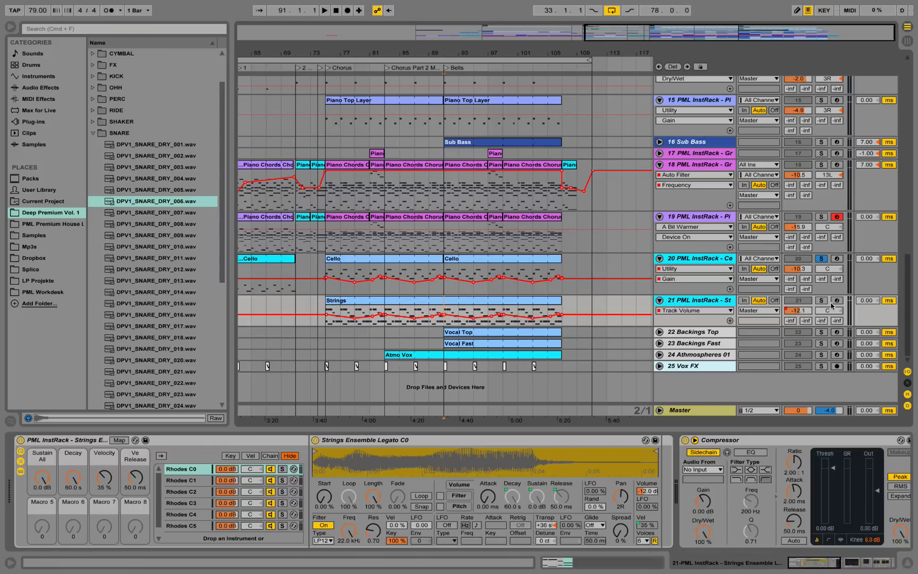
{"action": "left_click", "coordinate": [823, 302]}
{"action": "key", "text": "space"}
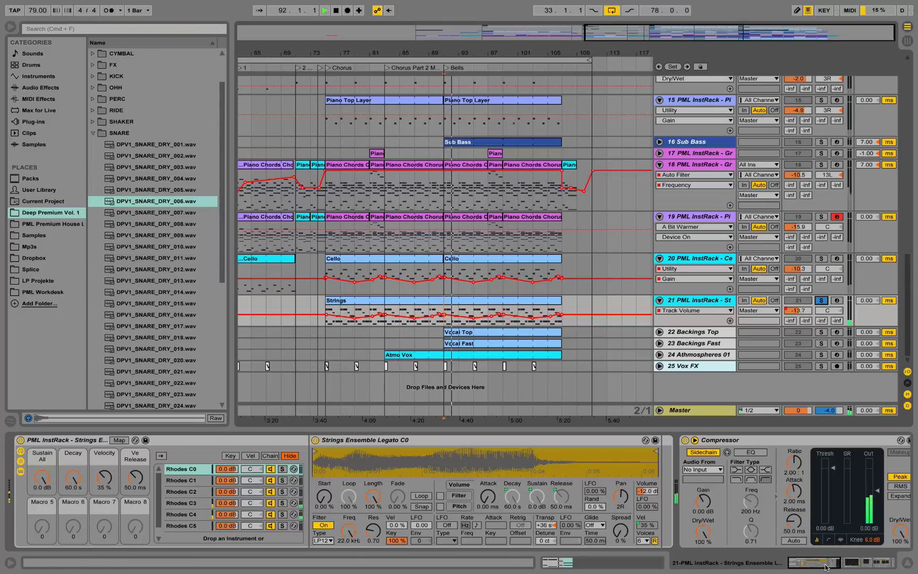
{"action": "left_click", "coordinate": [860, 570]}
{"action": "left_click_drag", "start_coordinate": [860, 570], "coordinate": [877, 569]}
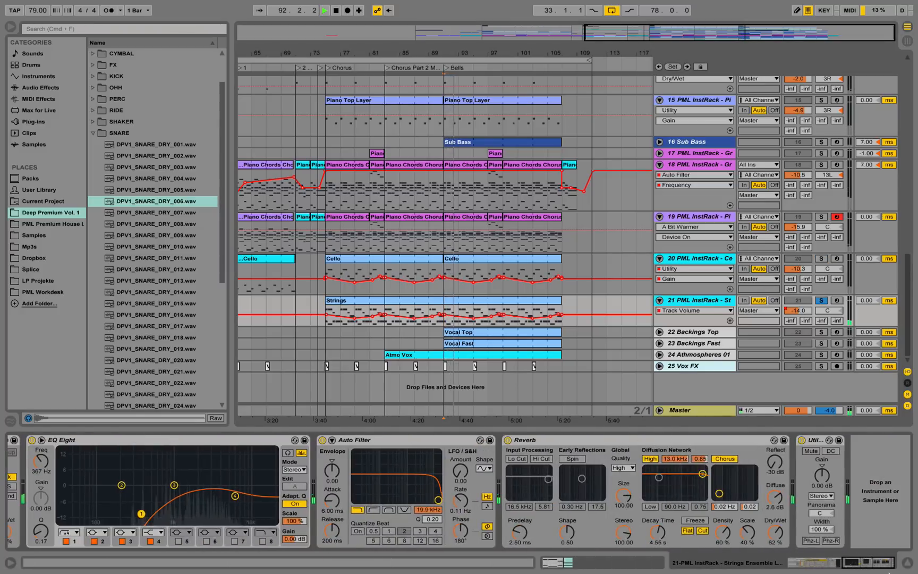
Step: Open the Strings clip, examine its MIDI notes across the two-bar loop, and close the clip view
{"action": "left_click", "coordinate": [482, 304]}
{"action": "double_click", "coordinate": [482, 304]}
{"action": "scroll", "coordinate": [421, 390], "scroll_direction": "down", "scroll_amount": 5}
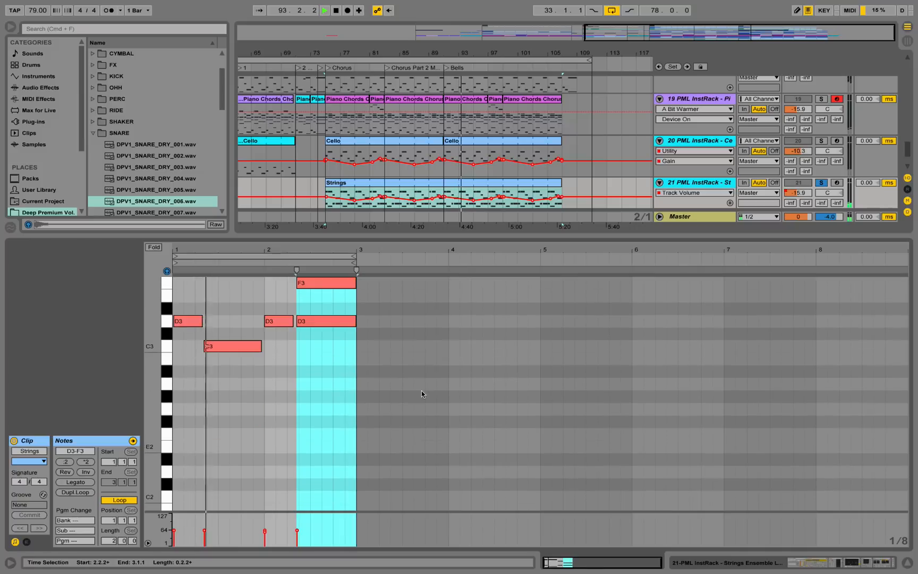
{"action": "scroll", "coordinate": [422, 394], "scroll_direction": "up", "scroll_amount": 5}
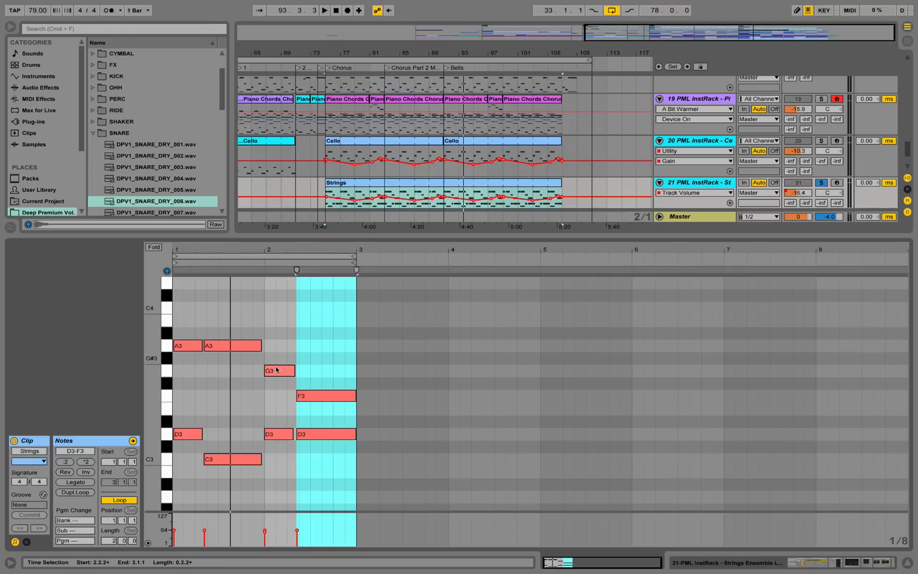
{"action": "left_click_drag", "start_coordinate": [221, 253], "coordinate": [403, 284]}
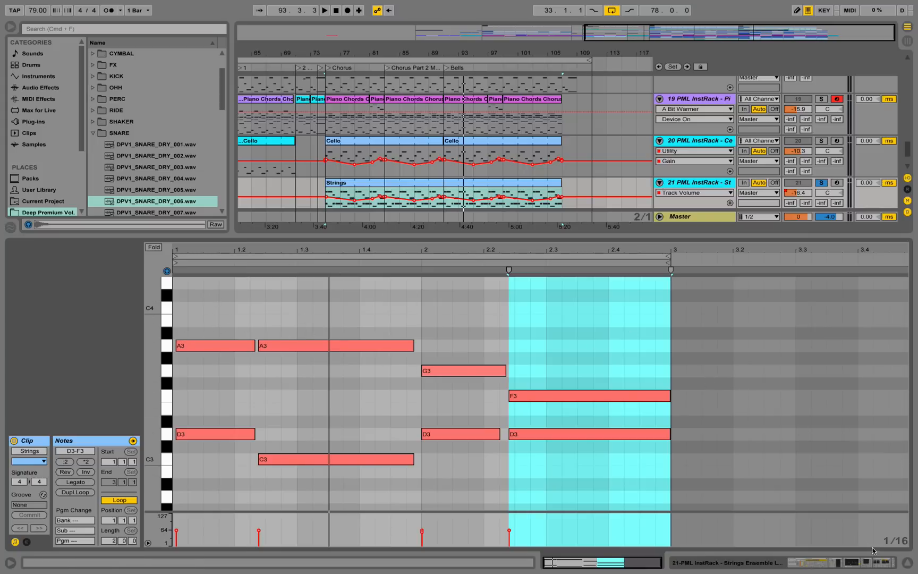
{"action": "left_click", "coordinate": [903, 561]}
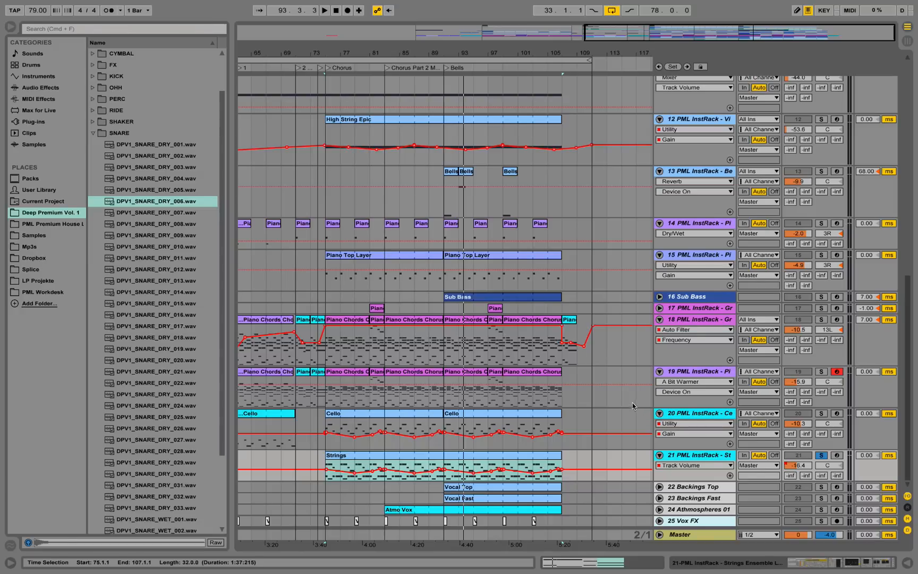
Step: Unfold the Backings Top, Backings Fast, Athmospheres 01 and Vox FX tracks
{"action": "left_click", "coordinate": [659, 487], "text": "alt"}
{"action": "scroll", "coordinate": [660, 485], "scroll_direction": "down", "scroll_amount": 5}
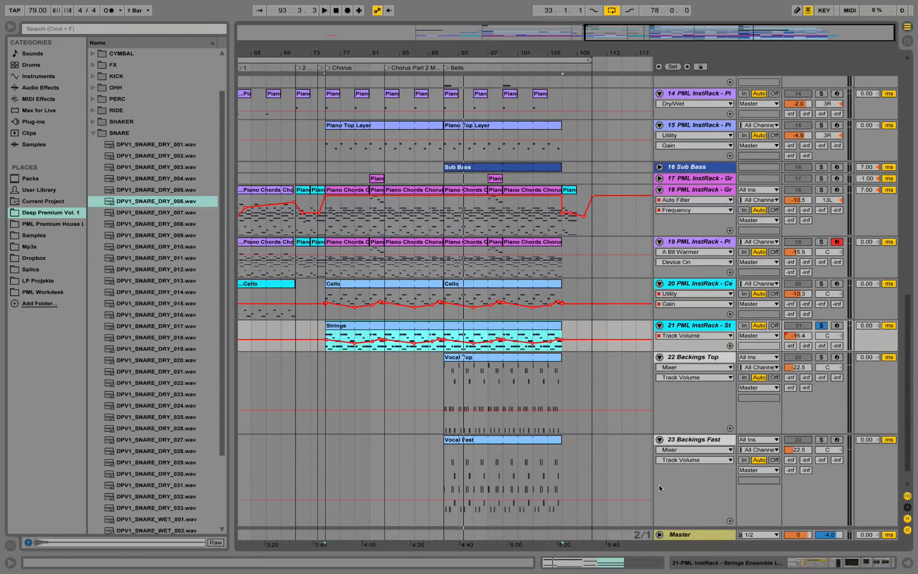
{"action": "scroll", "coordinate": [659, 485], "scroll_direction": "down", "scroll_amount": 1}
{"action": "left_click", "coordinate": [659, 510]}
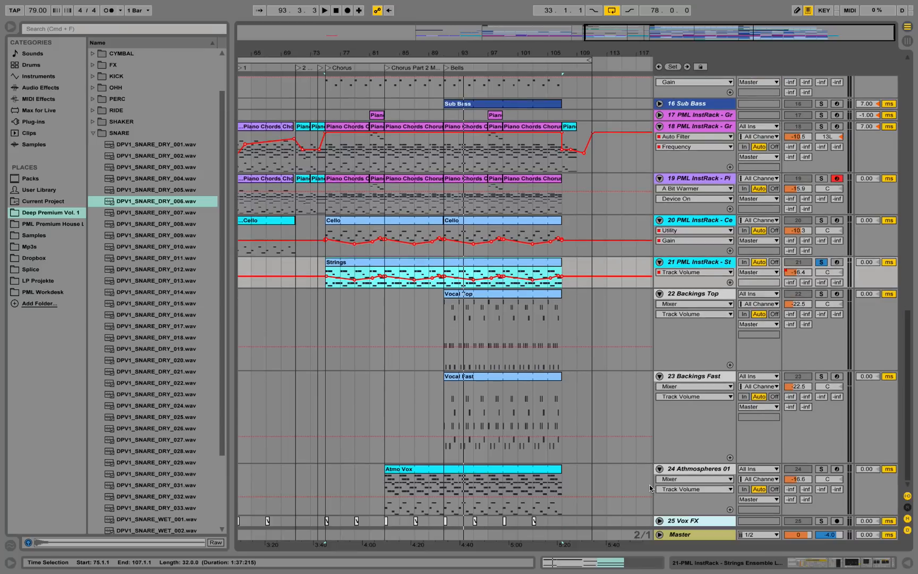
{"action": "left_click", "coordinate": [660, 521]}
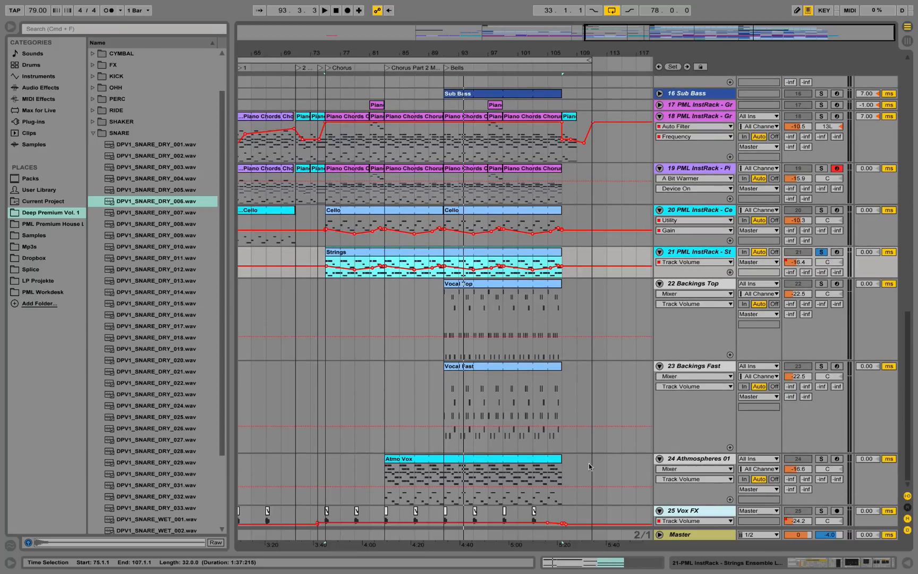
Step: Show the Vox FX track's device chain, solo the track, and play its clip at 82.4.4
{"action": "left_click", "coordinate": [392, 516]}
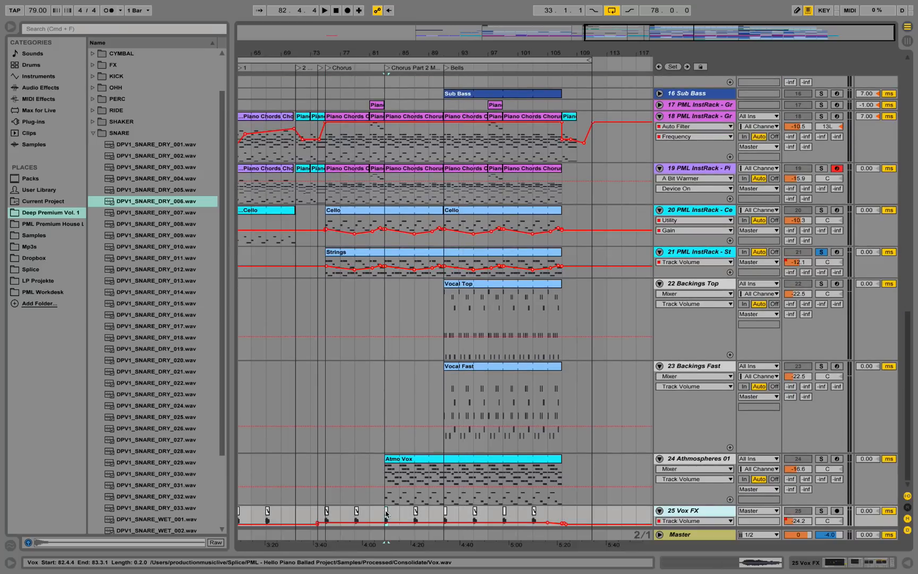
{"action": "double_click", "coordinate": [711, 510]}
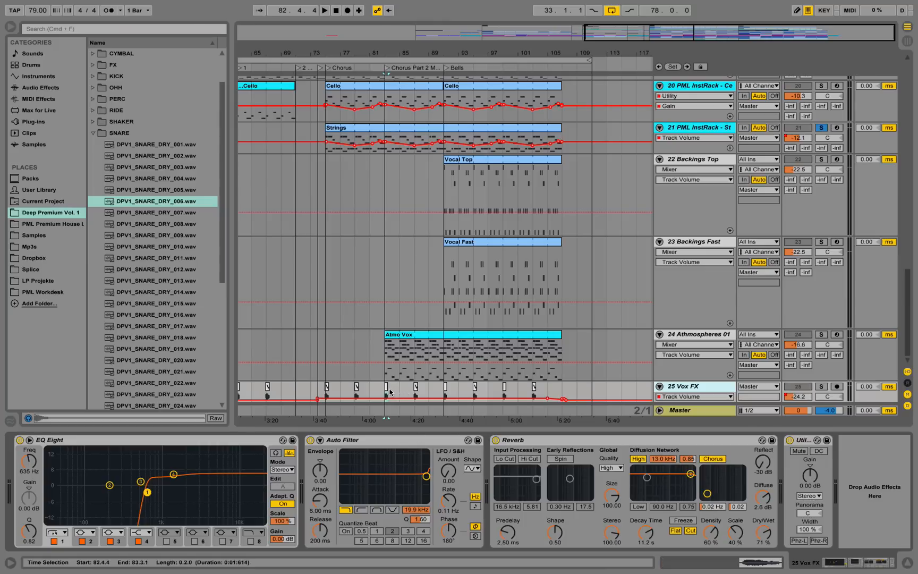
{"action": "left_click", "coordinate": [821, 386]}
{"action": "key", "text": "space"}
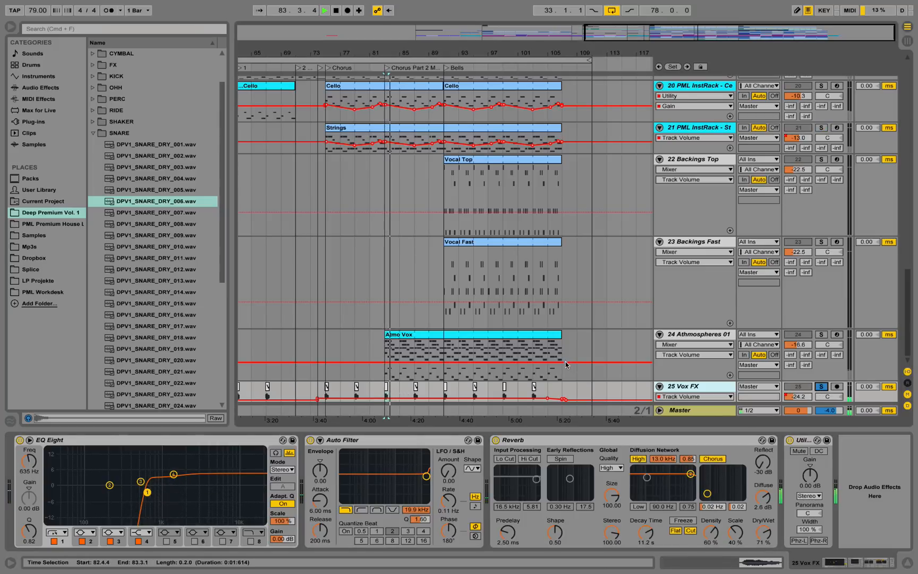
{"action": "key", "text": "space"}
{"action": "key", "text": "space"}
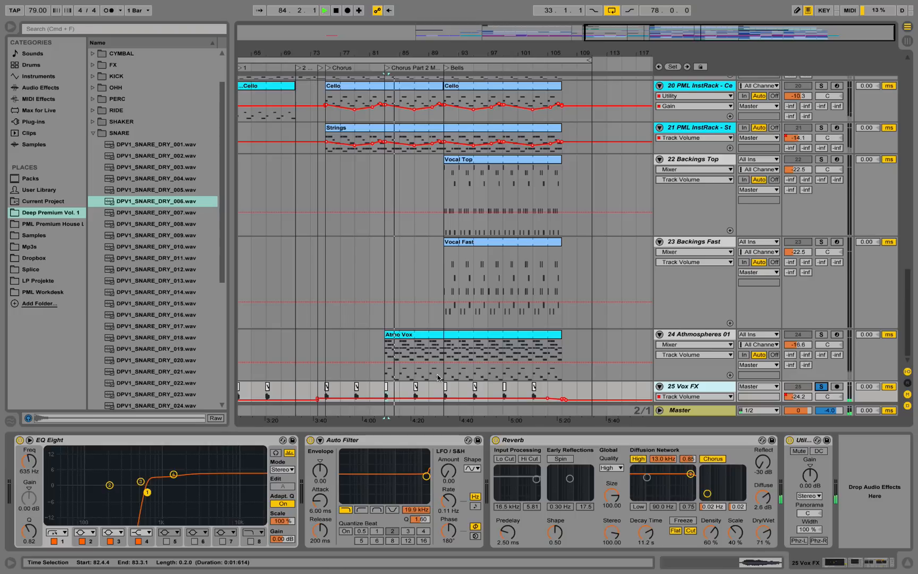
{"action": "key", "text": "space"}
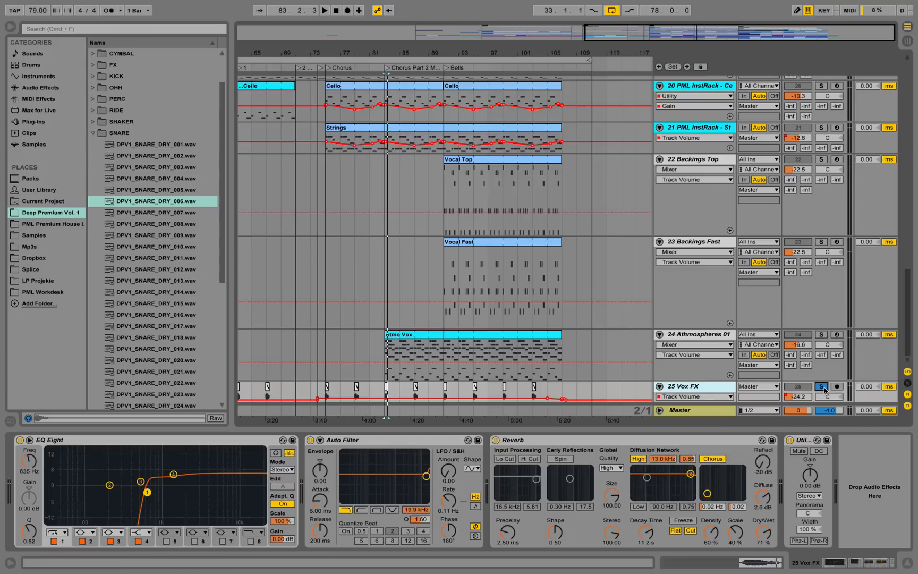
Step: Play the unsoloed Vox FX track in the full mix from its clips at 82.4.4 and 98.4.4
{"action": "key", "text": "space"}
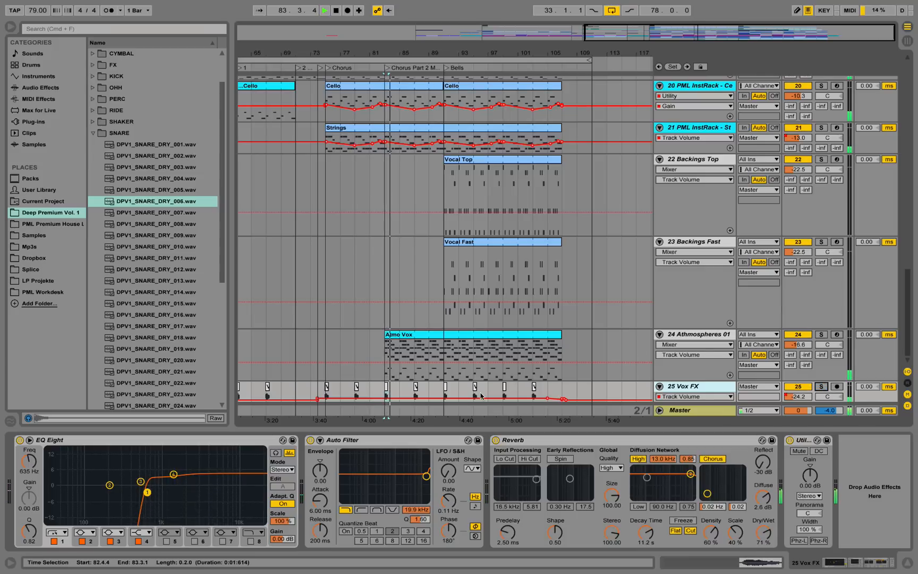
{"action": "key", "text": "space"}
{"action": "left_click", "coordinate": [505, 386]}
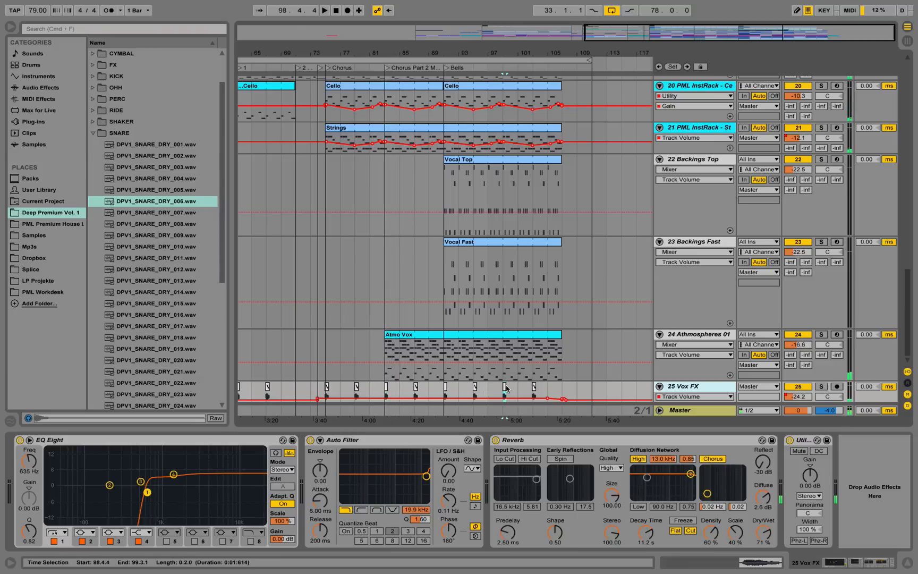
{"action": "key", "text": "space"}
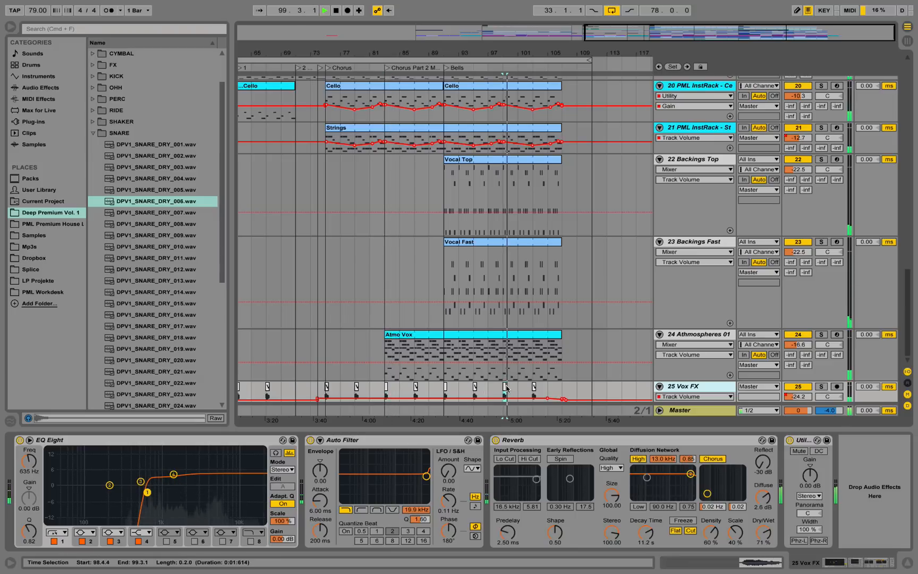
Step: Play the mix from the Vox FX clip at 78.4.4, toggling the track's activator to compare, and stop near bar 83
{"action": "left_click", "coordinate": [357, 392]}
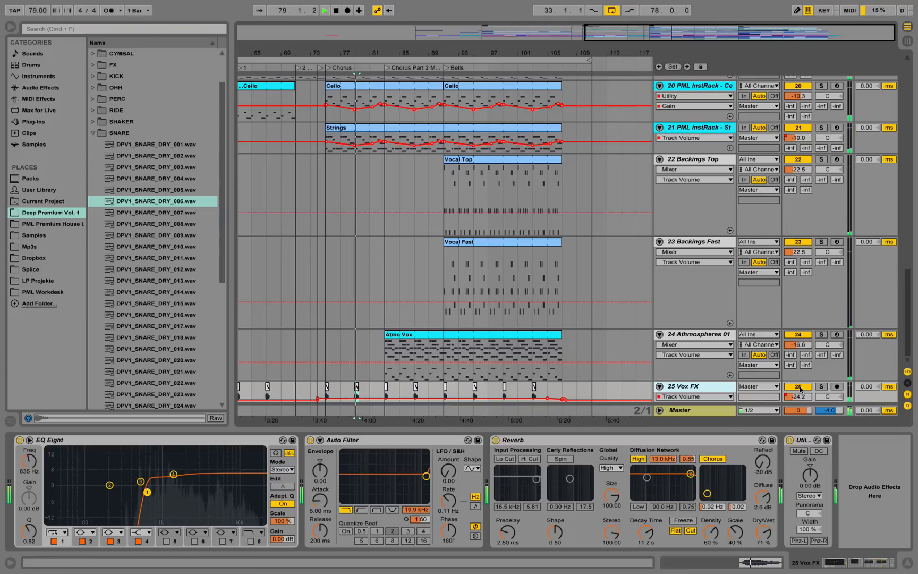
{"action": "left_click", "coordinate": [798, 387]}
{"action": "key", "text": "space"}
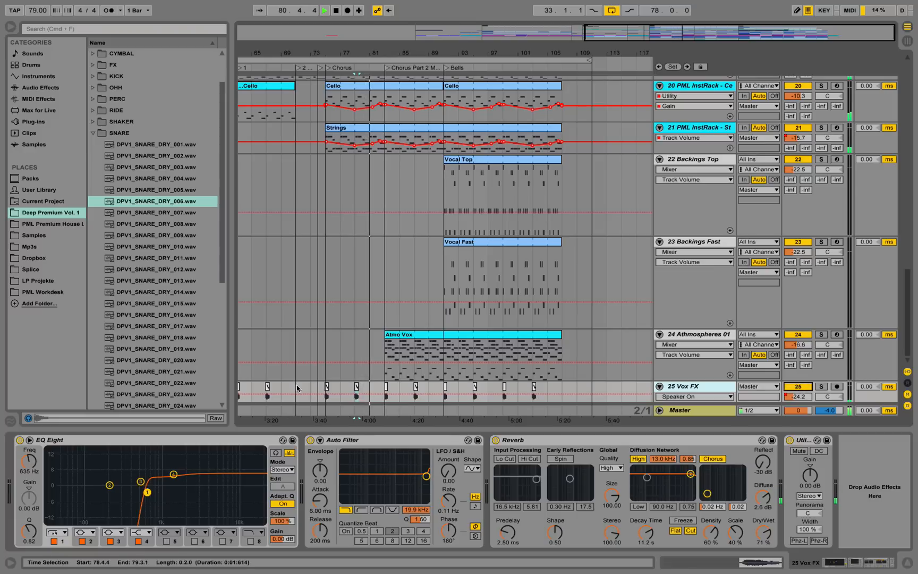
{"action": "left_click_drag", "start_coordinate": [376, 56], "coordinate": [375, 114]}
{"action": "left_click_drag", "start_coordinate": [411, 54], "coordinate": [413, 69]}
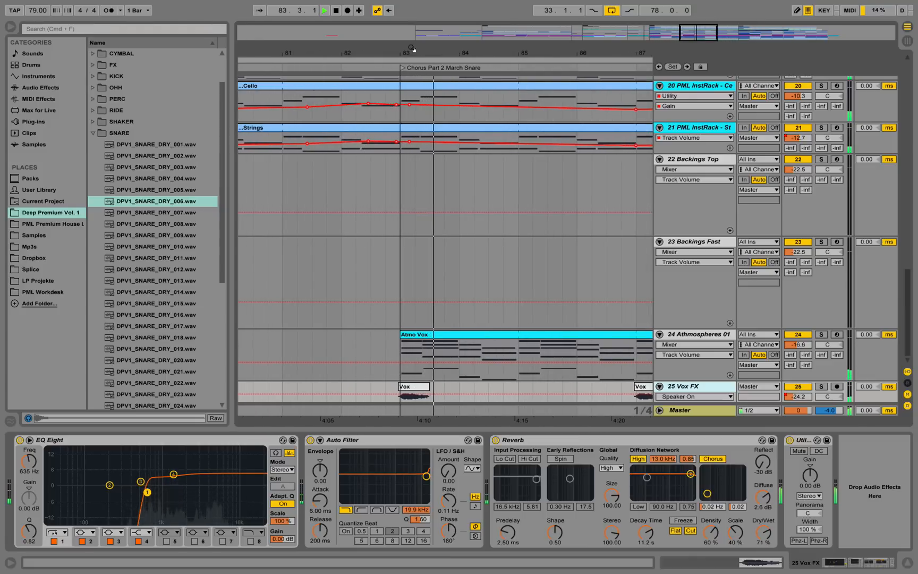
{"action": "key", "text": "space"}
Step: Solo Athmospheres 01, show its device chain, and play the track from 83.1.1
{"action": "left_click_drag", "start_coordinate": [413, 59], "coordinate": [411, 49]}
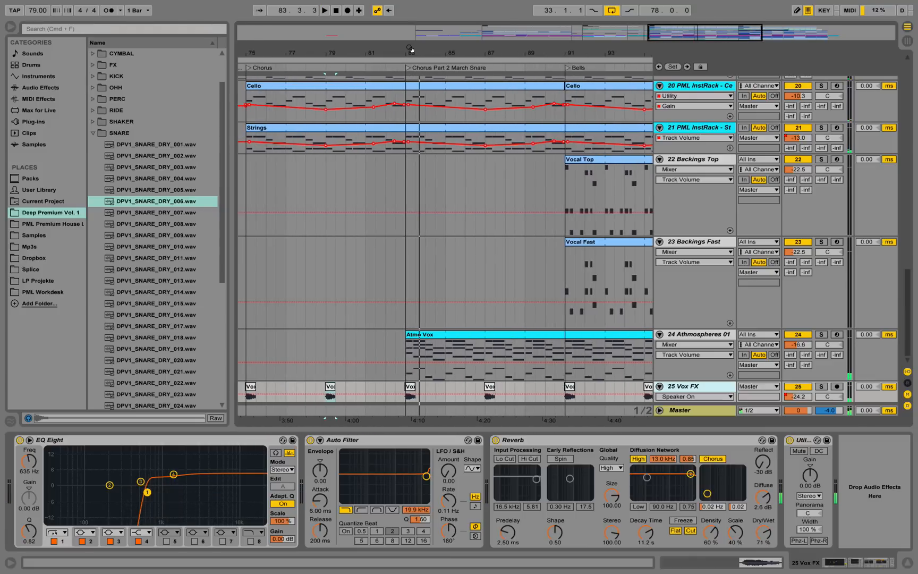
{"action": "left_click", "coordinate": [821, 334]}
{"action": "left_click", "coordinate": [705, 335]}
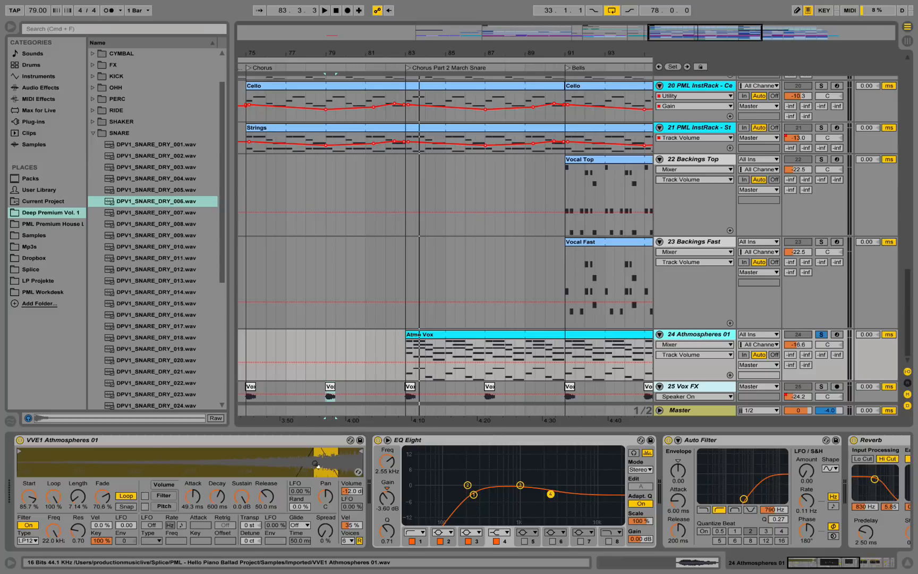
{"action": "key", "text": "space"}
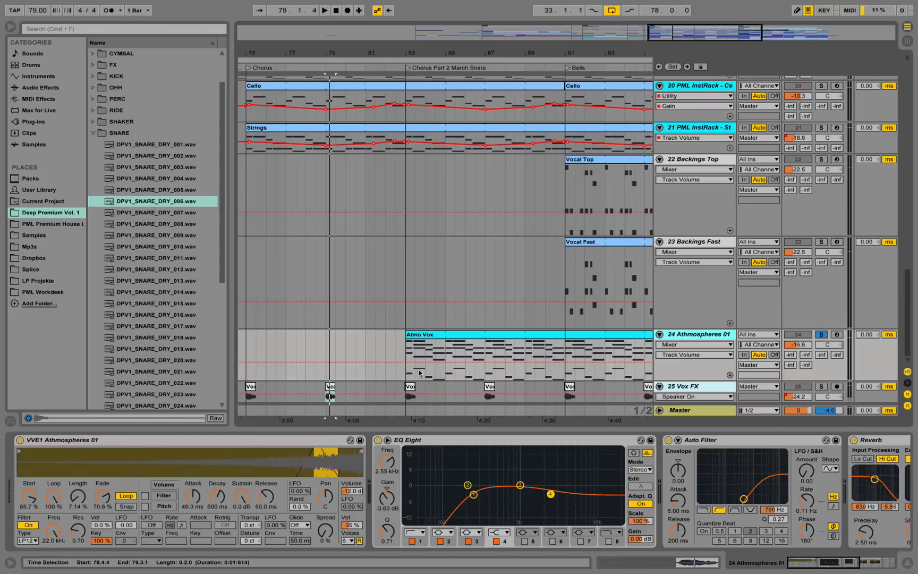
{"action": "left_click", "coordinate": [412, 346]}
{"action": "key", "text": "space"}
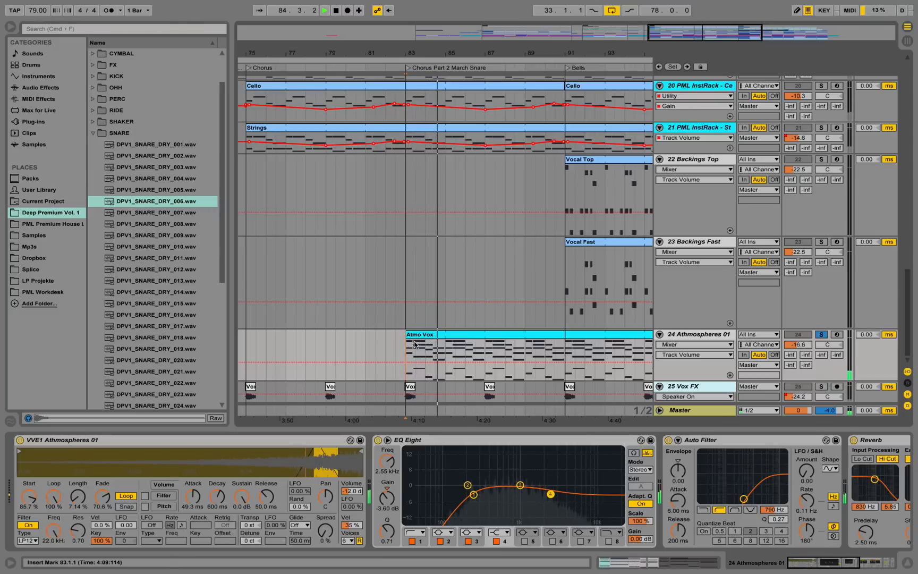
Step: Open the Atmo Vox clip, examine its chord notes, and return to the track's device chain
{"action": "double_click", "coordinate": [407, 346]}
{"action": "scroll", "coordinate": [389, 345], "scroll_direction": "down", "scroll_amount": 3}
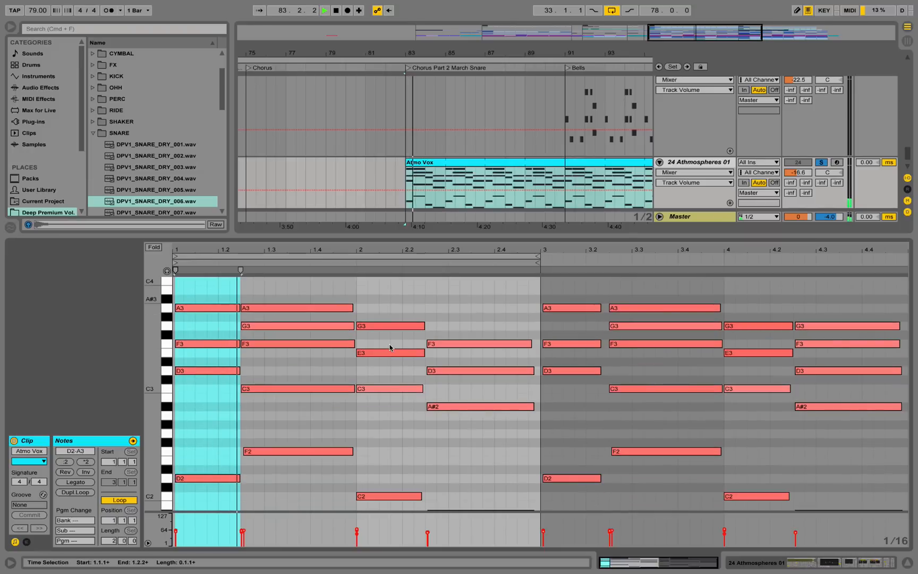
{"action": "scroll", "coordinate": [389, 347], "scroll_direction": "down", "scroll_amount": 2}
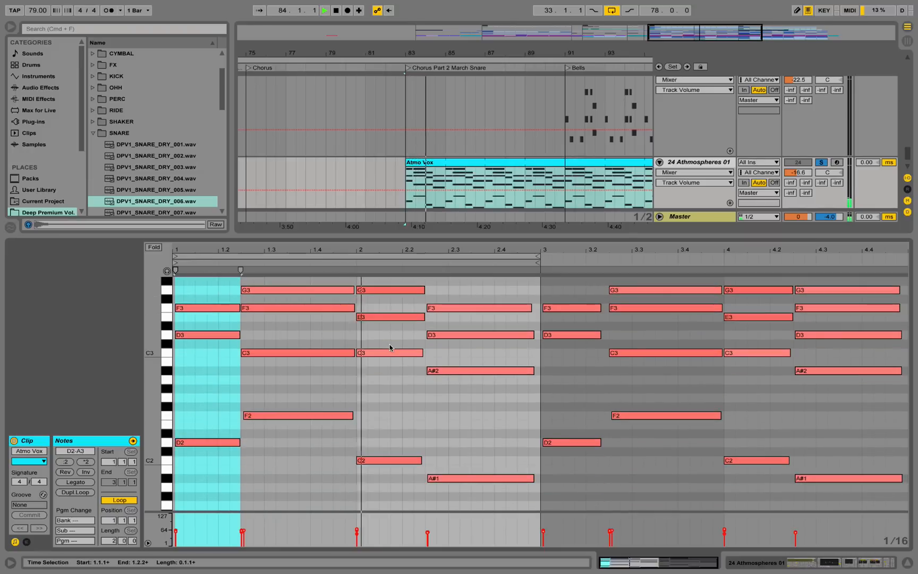
{"action": "left_click", "coordinate": [810, 558]}
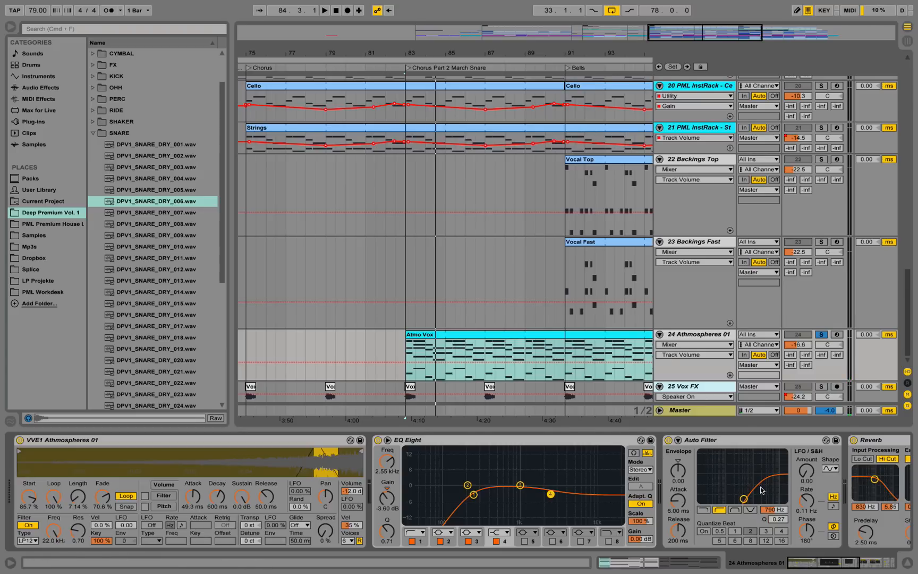
Step: Examine the Athmospheres 01 effects up to the final Utility, briefly playing the track and stopping it
{"action": "left_click_drag", "start_coordinate": [823, 564], "coordinate": [855, 562]}
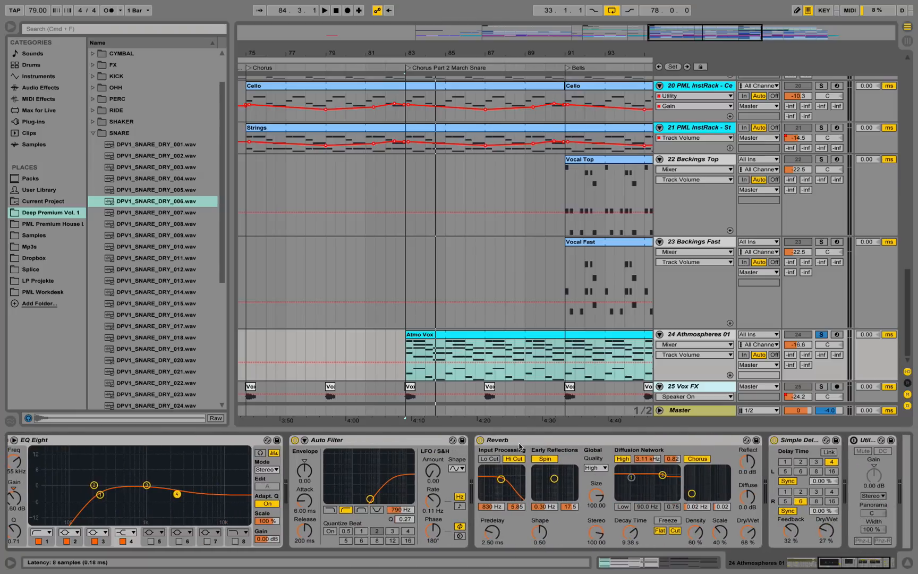
{"action": "left_click", "coordinate": [867, 568]}
{"action": "key", "text": "space"}
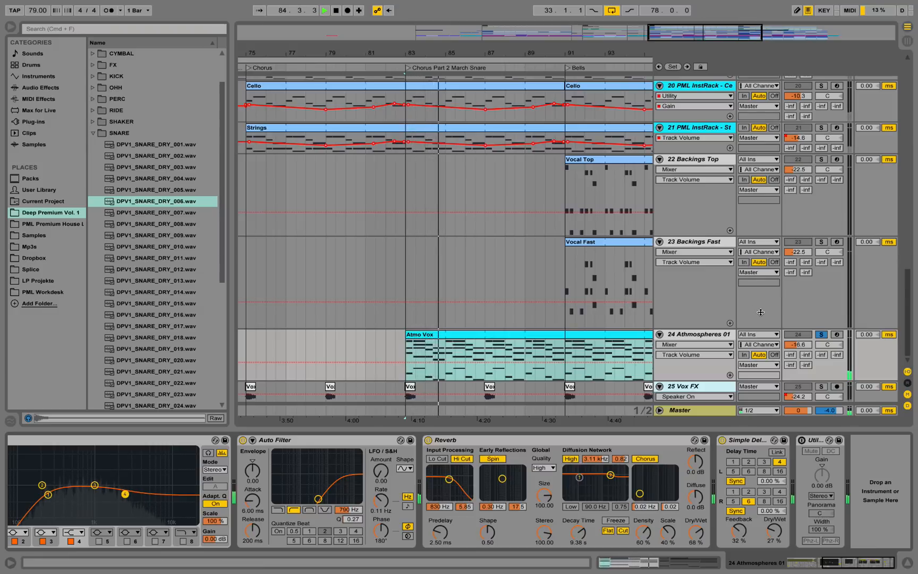
{"action": "key", "text": "space"}
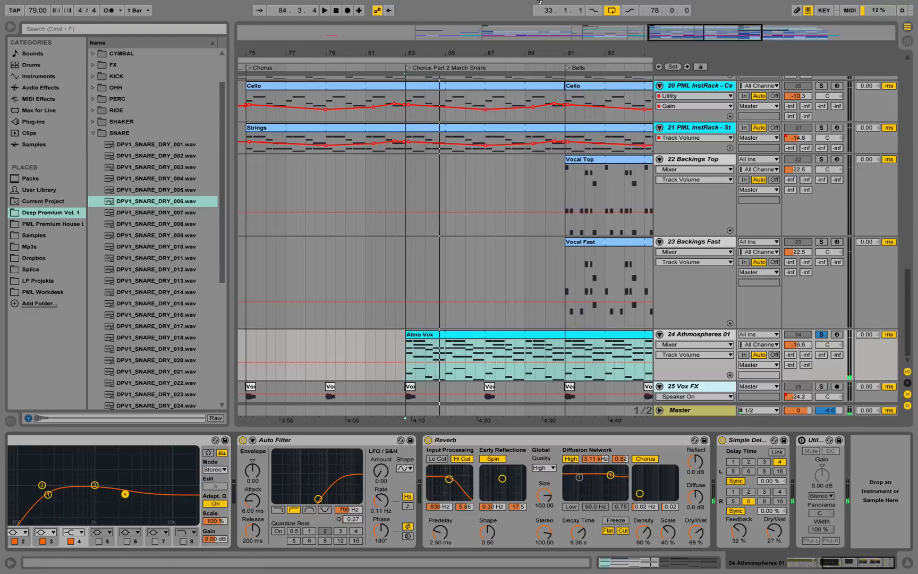
Step: Solo Backings Fast and play it from 91.1.1 while viewing its effect chain through to the final Utility
{"action": "left_click_drag", "start_coordinate": [602, 48], "coordinate": [423, 39]}
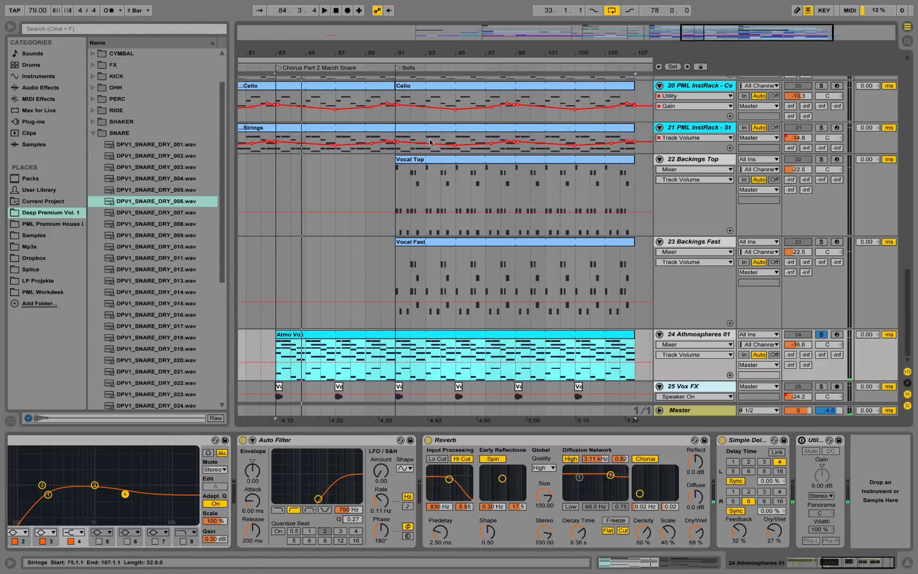
{"action": "left_click", "coordinate": [399, 282]}
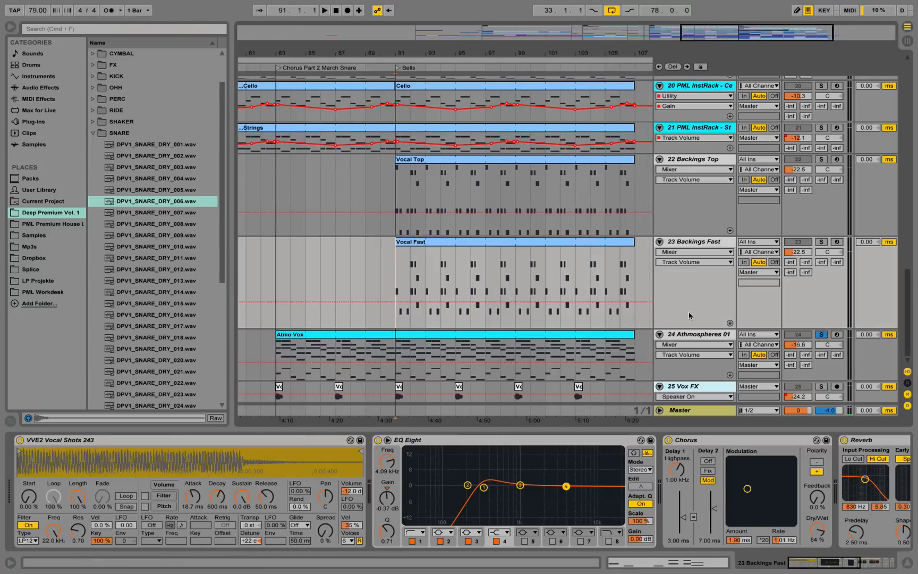
{"action": "left_click", "coordinate": [822, 242]}
{"action": "key", "text": "space"}
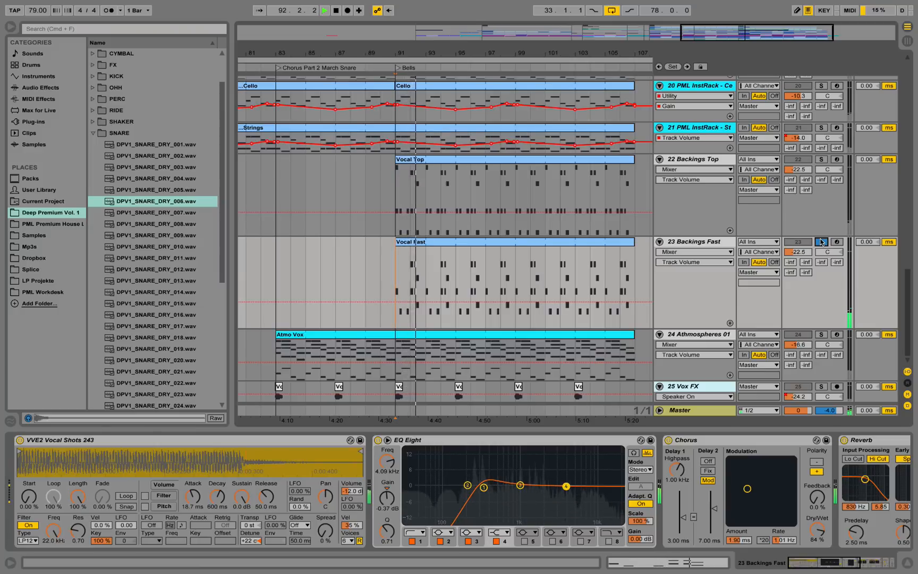
{"action": "left_click_drag", "start_coordinate": [821, 557], "coordinate": [855, 563]}
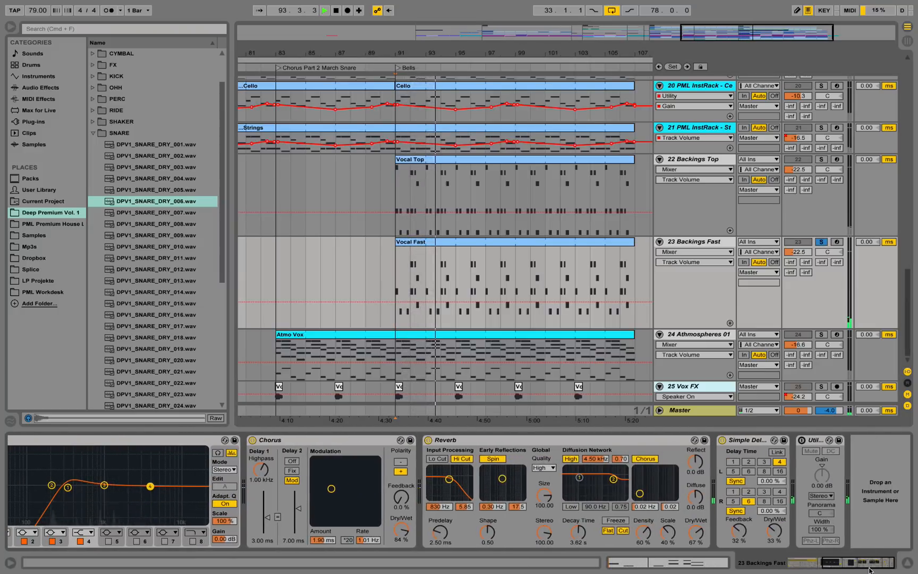
Step: Compare Backings Fast with its Chorus, Reverb and Simple Delay bypassed, then re-enabled one by one, and stop playback
{"action": "left_click", "coordinate": [253, 440]}
{"action": "left_click", "coordinate": [428, 441]}
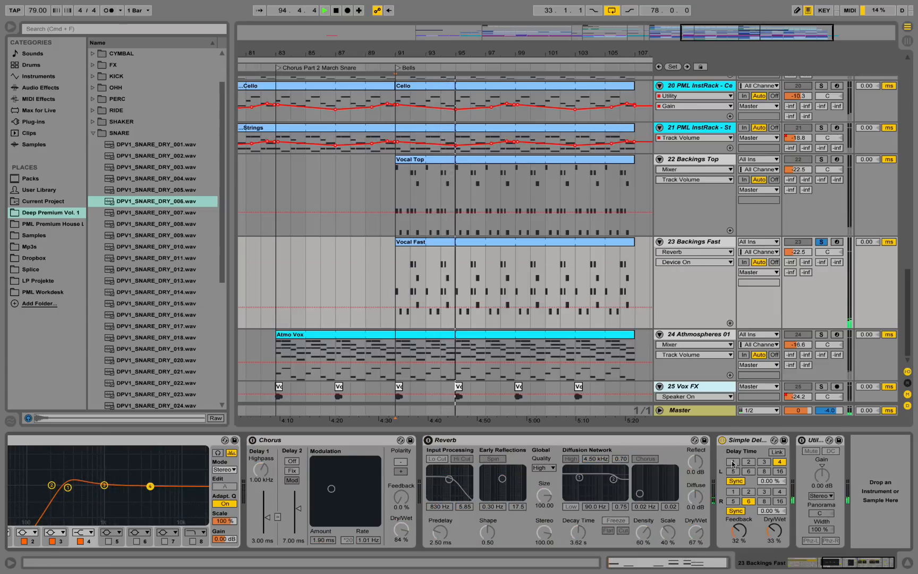
{"action": "left_click", "coordinate": [722, 441]}
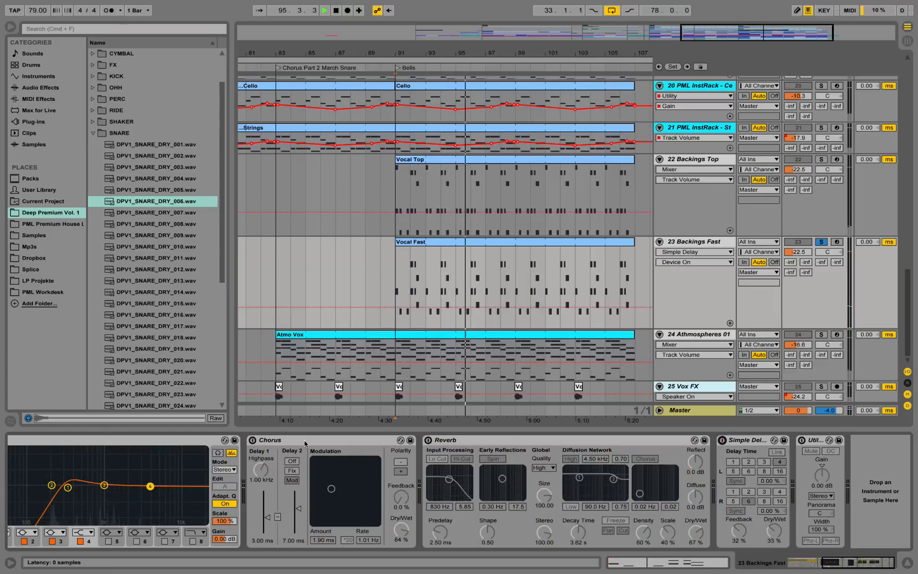
{"action": "left_click", "coordinate": [252, 440]}
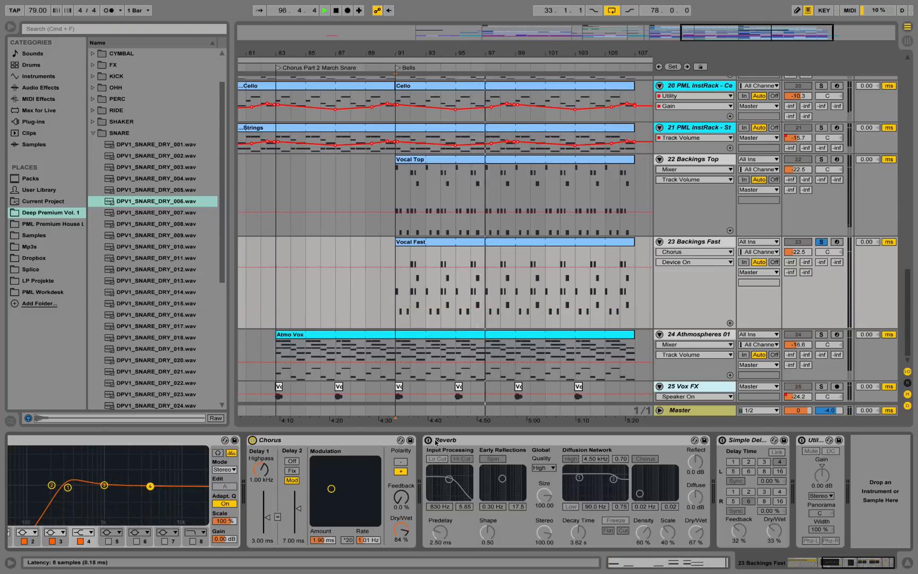
{"action": "left_click", "coordinate": [428, 440]}
{"action": "left_click", "coordinate": [722, 440]}
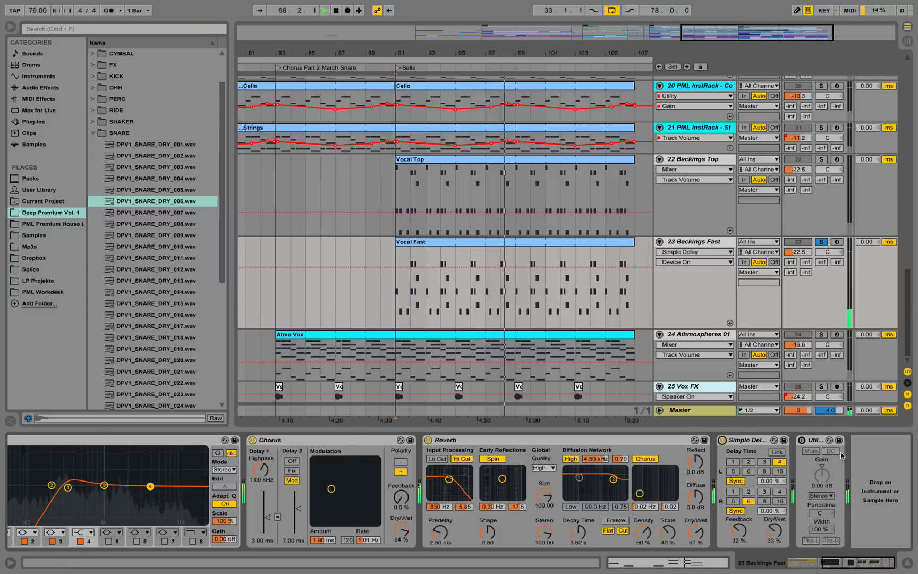
{"action": "key", "text": "space"}
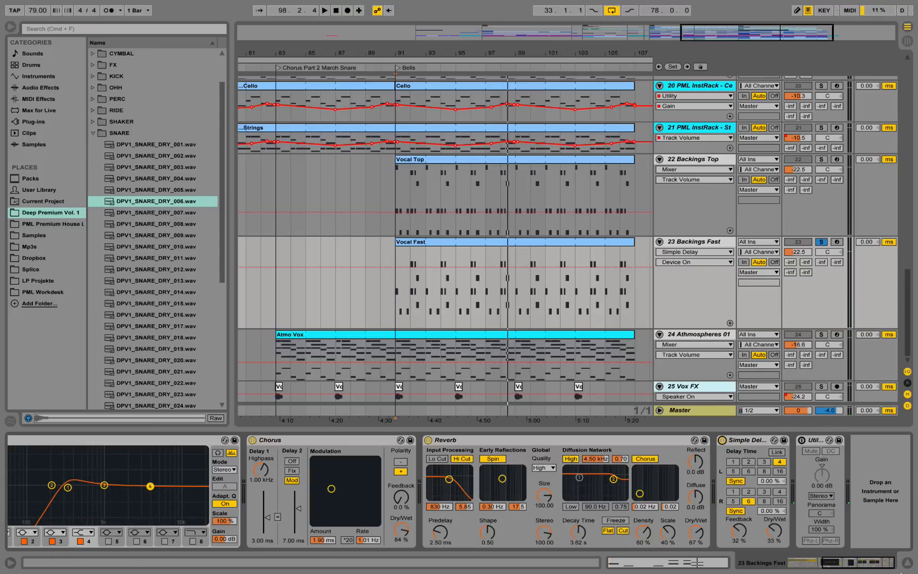
Step: Return to the start of the Backings Fast device chain, unsolo the track, and play the full mix from 91.1.1
{"action": "left_click_drag", "start_coordinate": [871, 563], "coordinate": [837, 560]}
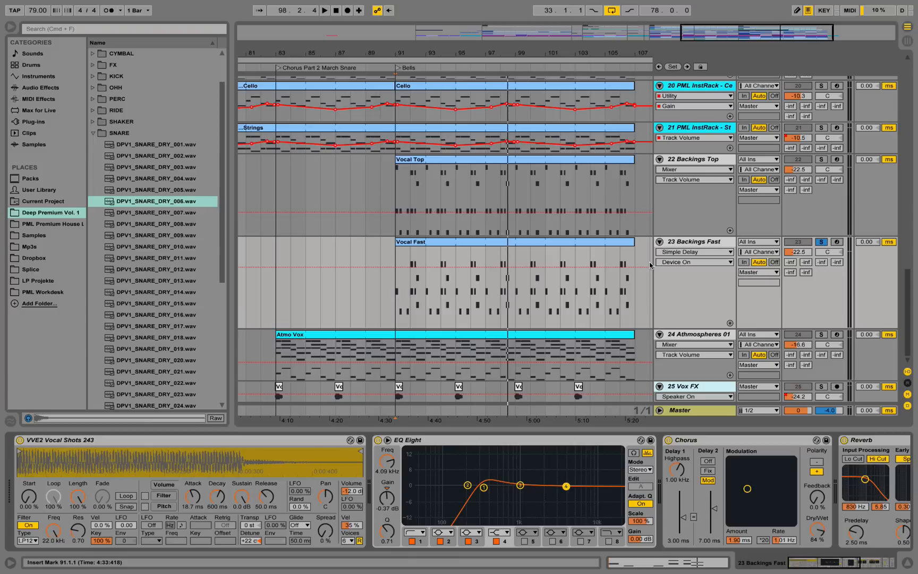
{"action": "left_click", "coordinate": [820, 243]}
{"action": "key", "text": "space"}
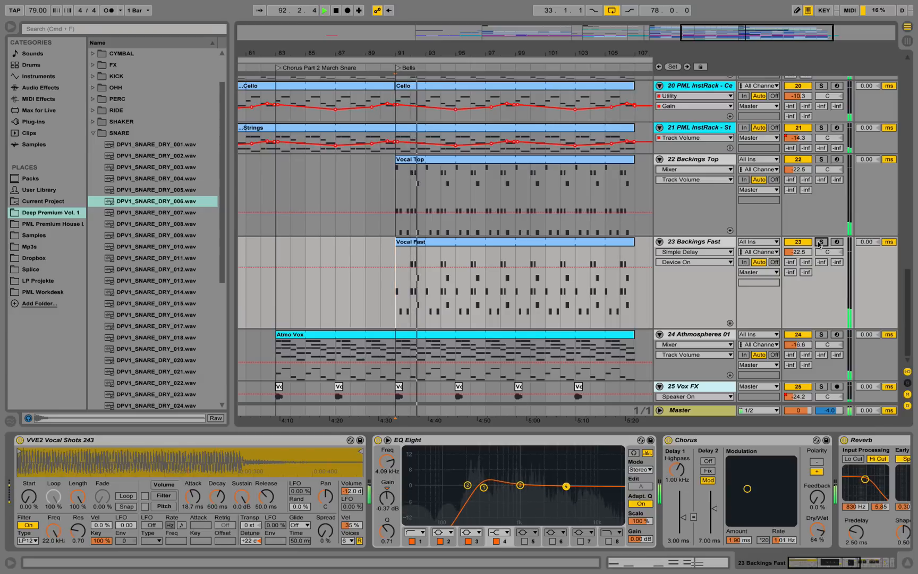
Step: Solo Backings Top, listen to it from 91.1.1, show its device chain, and stop playback
{"action": "scroll", "coordinate": [752, 252], "scroll_direction": "up", "scroll_amount": 1}
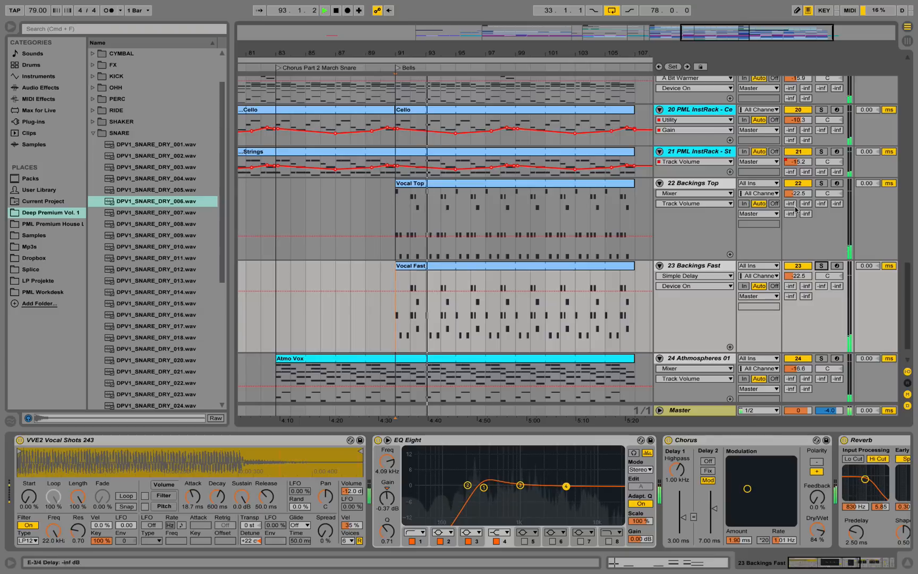
{"action": "left_click", "coordinate": [819, 184]}
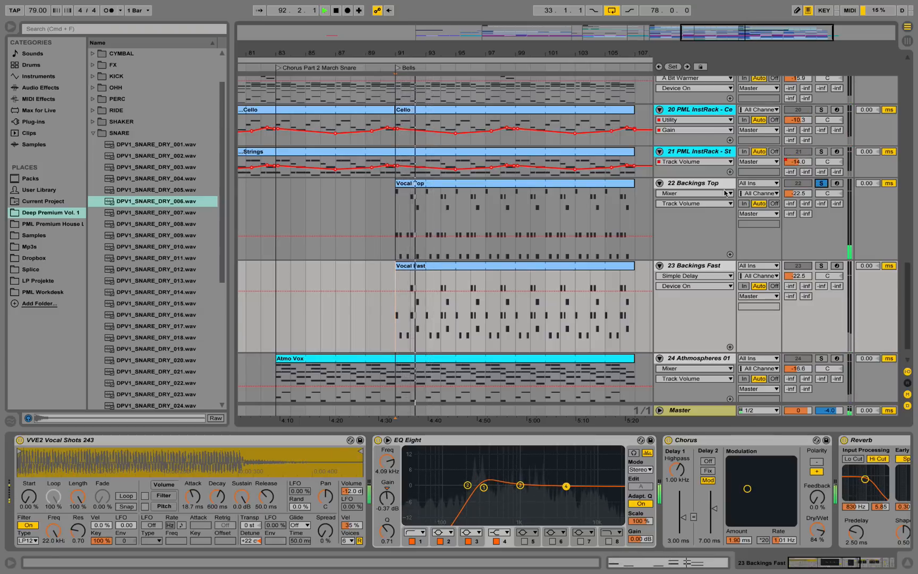
{"action": "left_click", "coordinate": [574, 201]}
{"action": "key", "text": "space"}
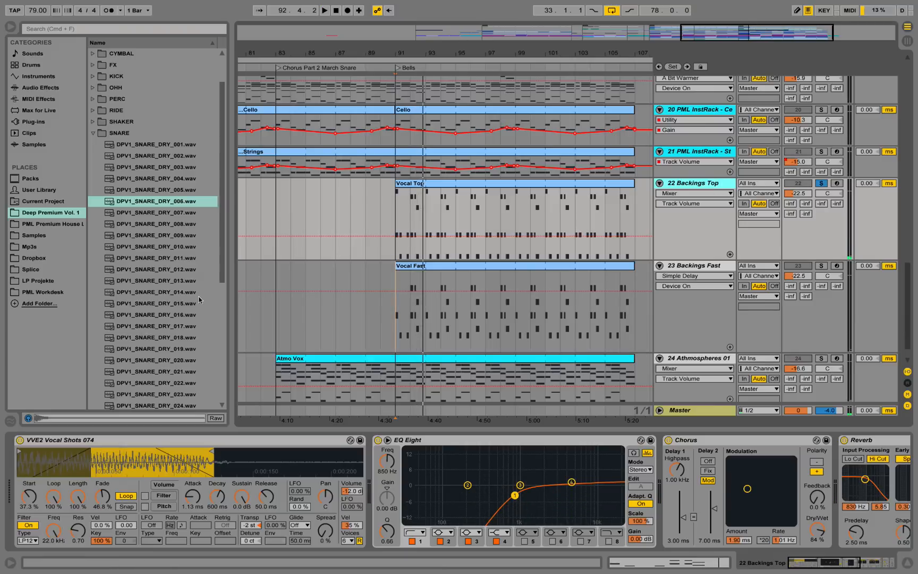
Step: Open the Vocal Top clip, examine its MIDI notes, and hide the clip editor
{"action": "double_click", "coordinate": [482, 230]}
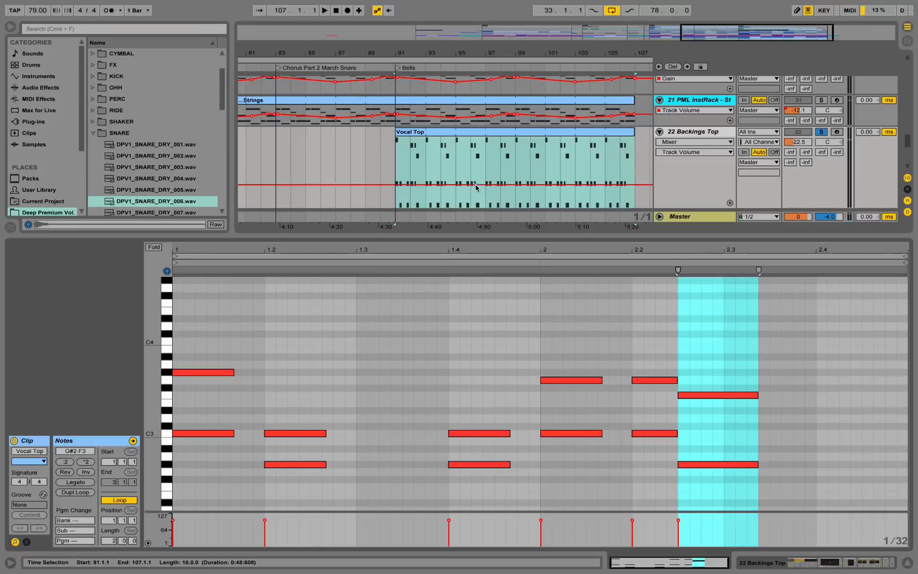
{"action": "scroll", "coordinate": [255, 404], "scroll_direction": "down", "scroll_amount": 3}
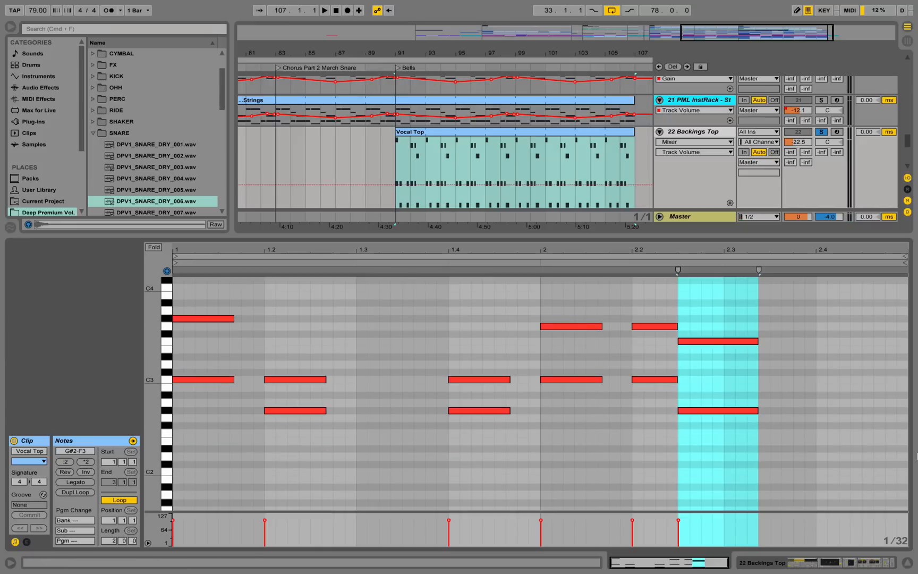
{"action": "left_click", "coordinate": [907, 565]}
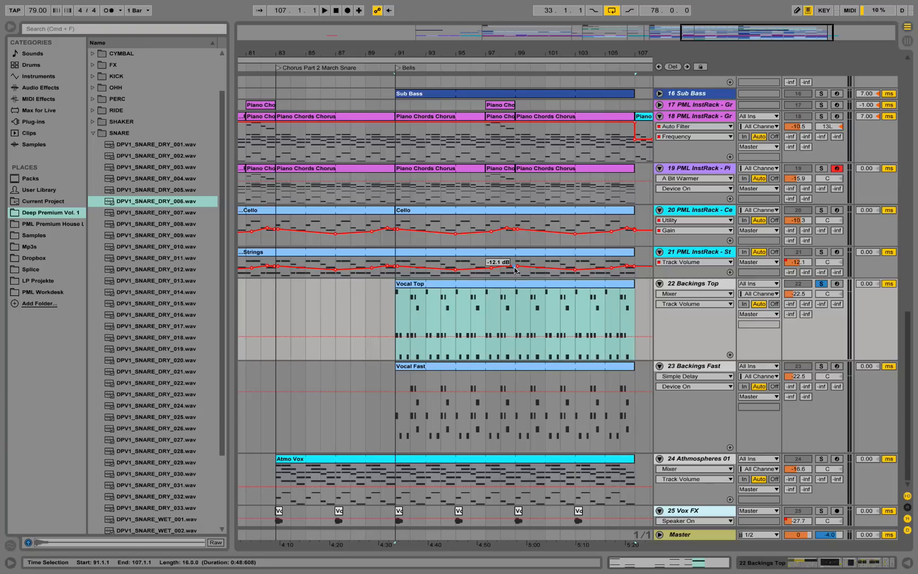
Step: Reduce the heights of the Backings Top and Backings Fast tracks and unsolo Backings Top
{"action": "key", "text": "minus"}
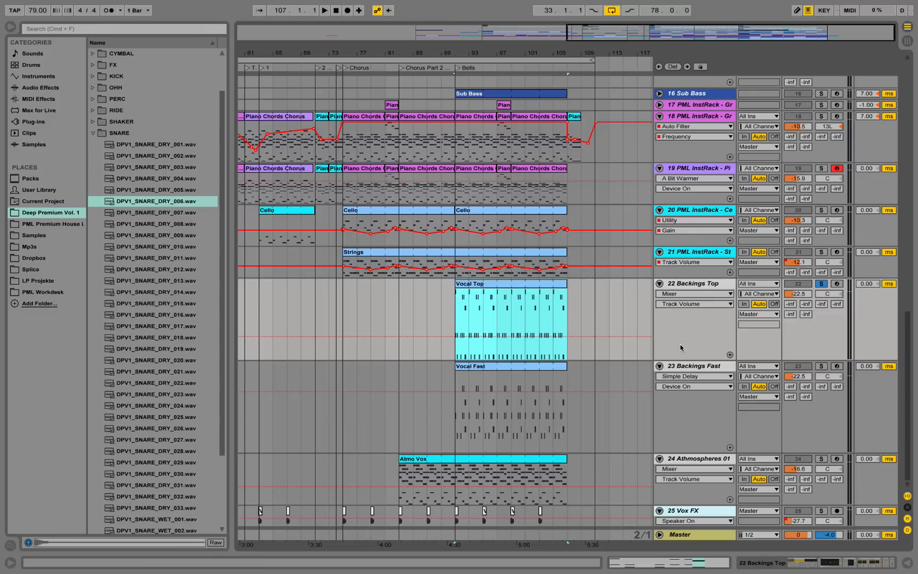
{"action": "left_click", "coordinate": [692, 363]}
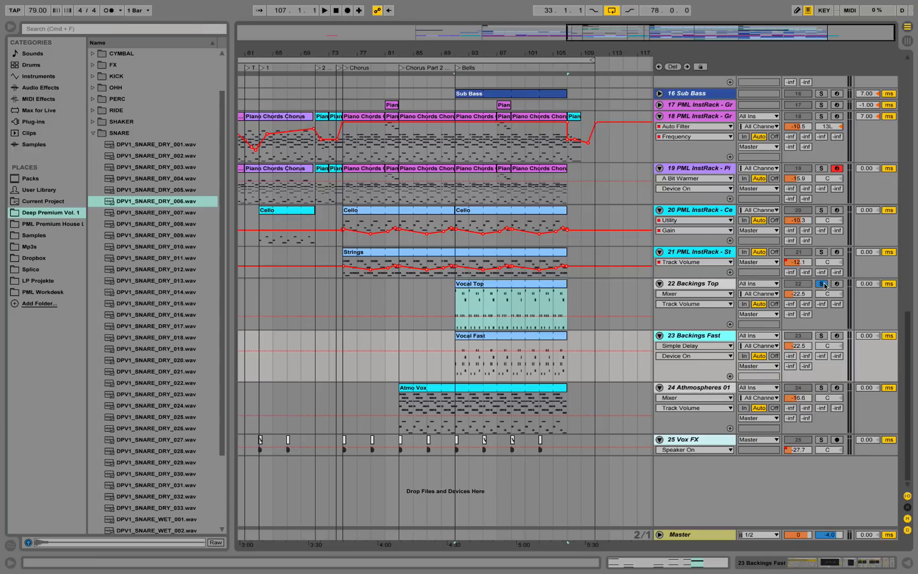
{"action": "left_click", "coordinate": [823, 285]}
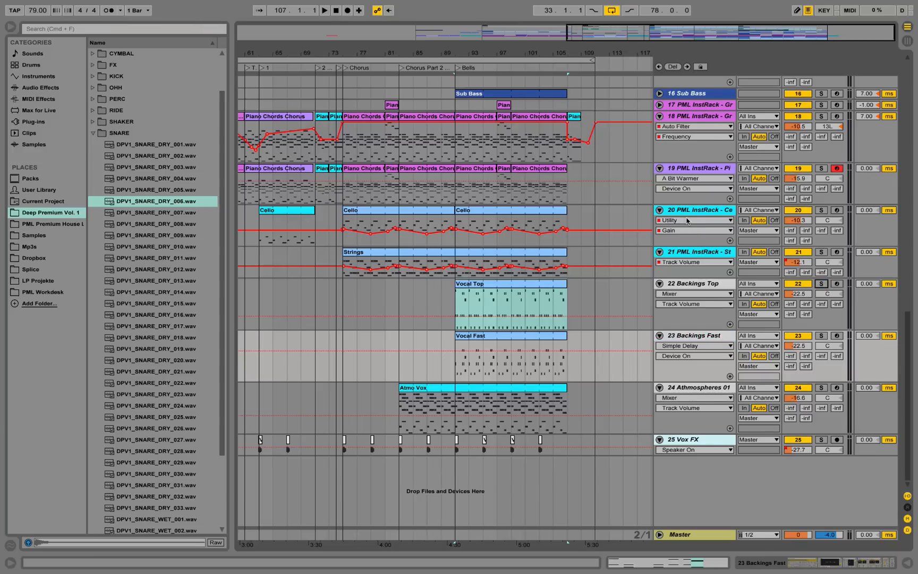
Step: Select all tracks from 2 Basedrum 2 through 25 Vox FX and fold them together
{"action": "scroll", "coordinate": [687, 221], "scroll_direction": "up", "scroll_amount": 20}
{"action": "left_click", "coordinate": [682, 92]}
{"action": "scroll", "coordinate": [702, 318], "scroll_direction": "down", "scroll_amount": 18}
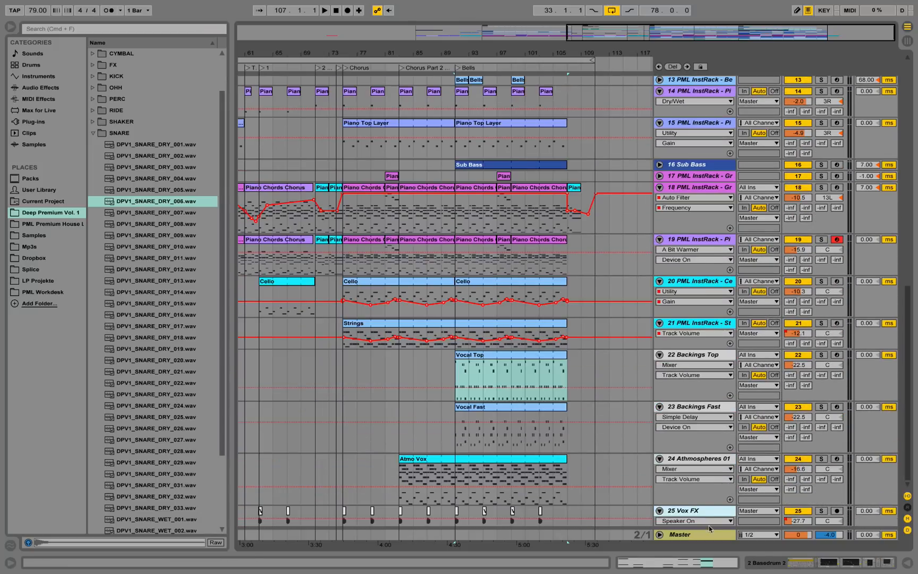
{"action": "left_click", "coordinate": [702, 512], "text": "shift"}
{"action": "left_click", "coordinate": [661, 510]}
Step: Narrow the browser to show more of the arrangement, and place the insert marker at 79.1.1
{"action": "left_click_drag", "start_coordinate": [493, 51], "coordinate": [557, 50]}
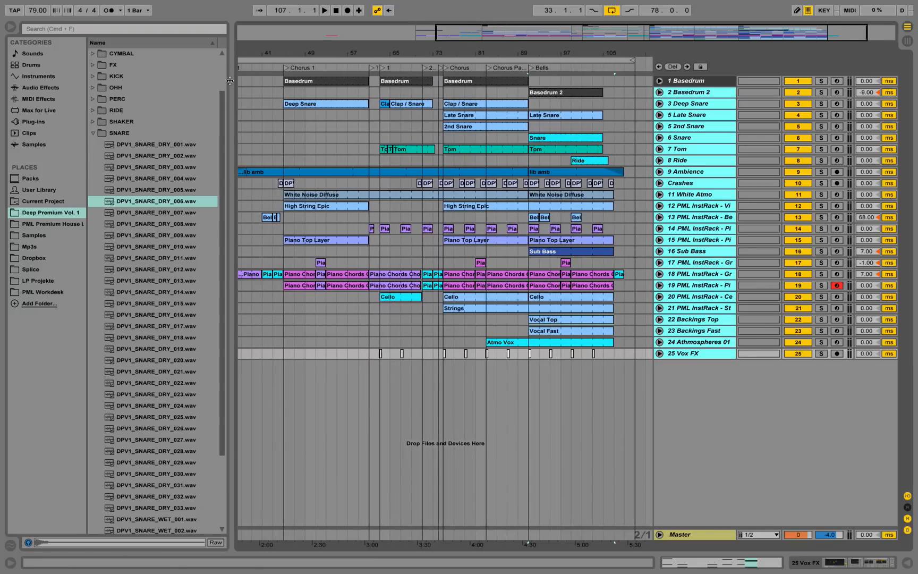
{"action": "left_click_drag", "start_coordinate": [229, 85], "coordinate": [165, 84]}
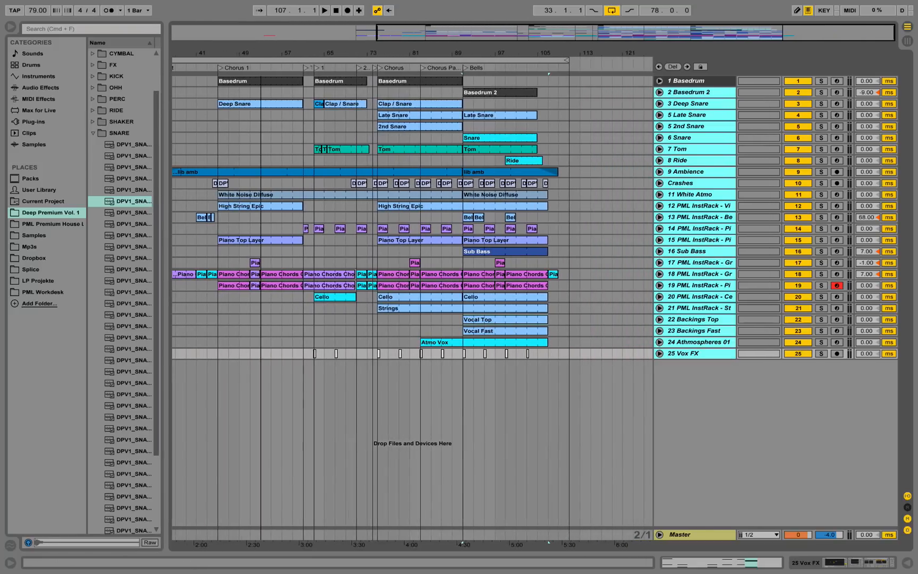
{"action": "left_click_drag", "start_coordinate": [478, 54], "coordinate": [467, 47]}
{"action": "left_click", "coordinate": [461, 74]}
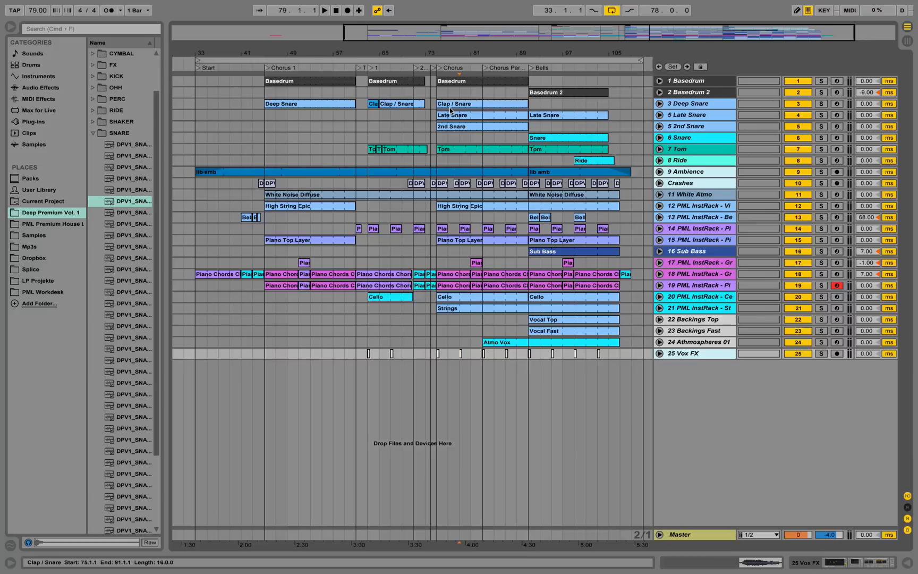